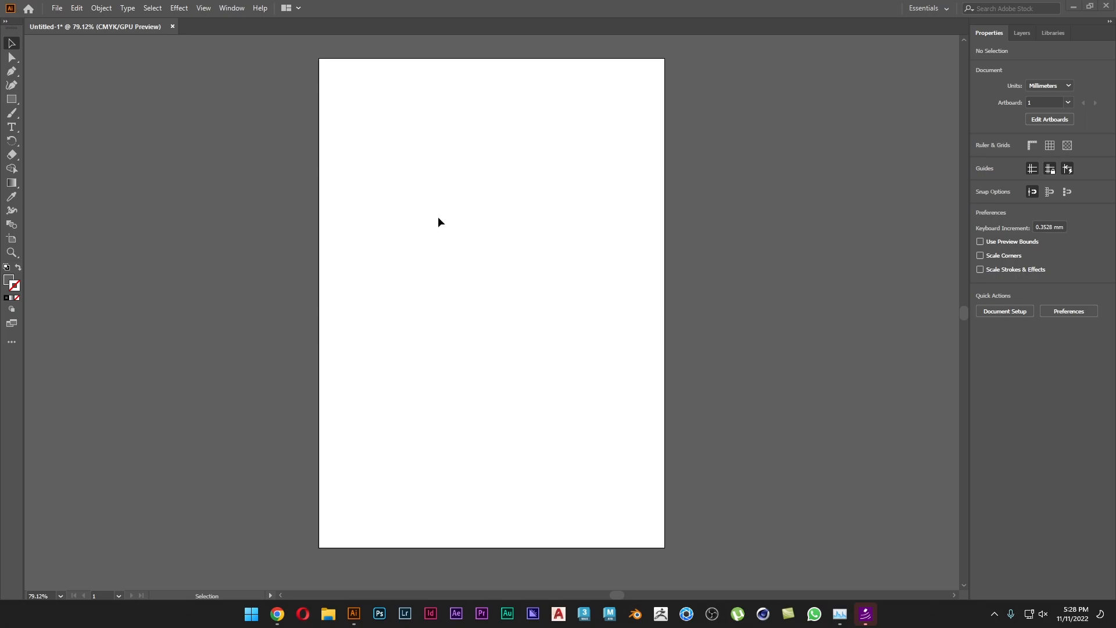
Switch the workspace to Essentials Classic.
click(928, 8)
click(937, 45)
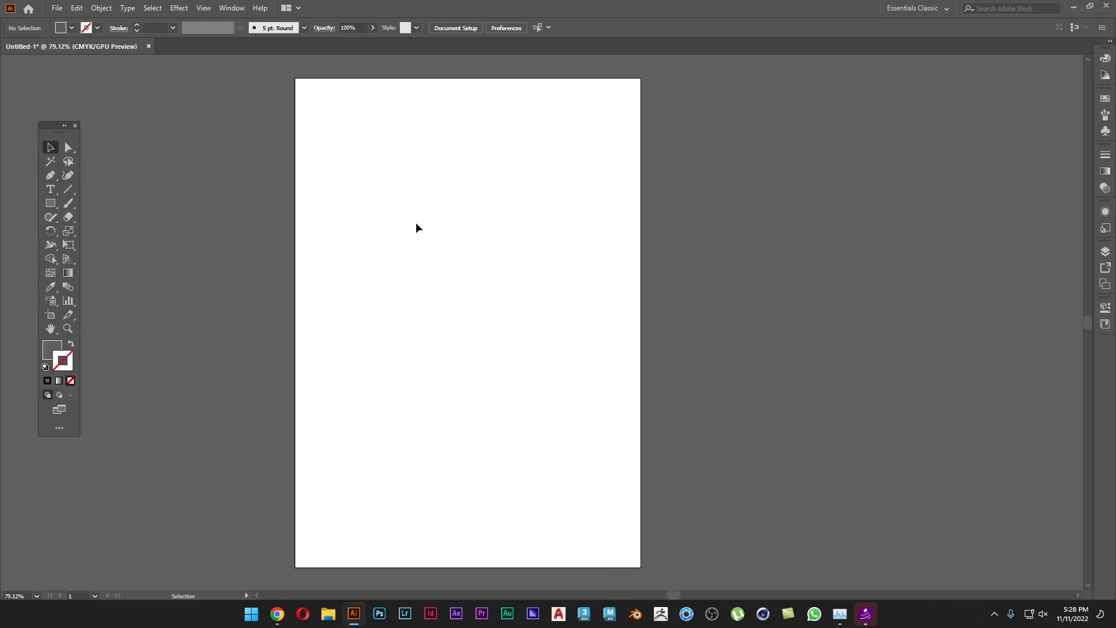
drag(458, 226, 504, 228)
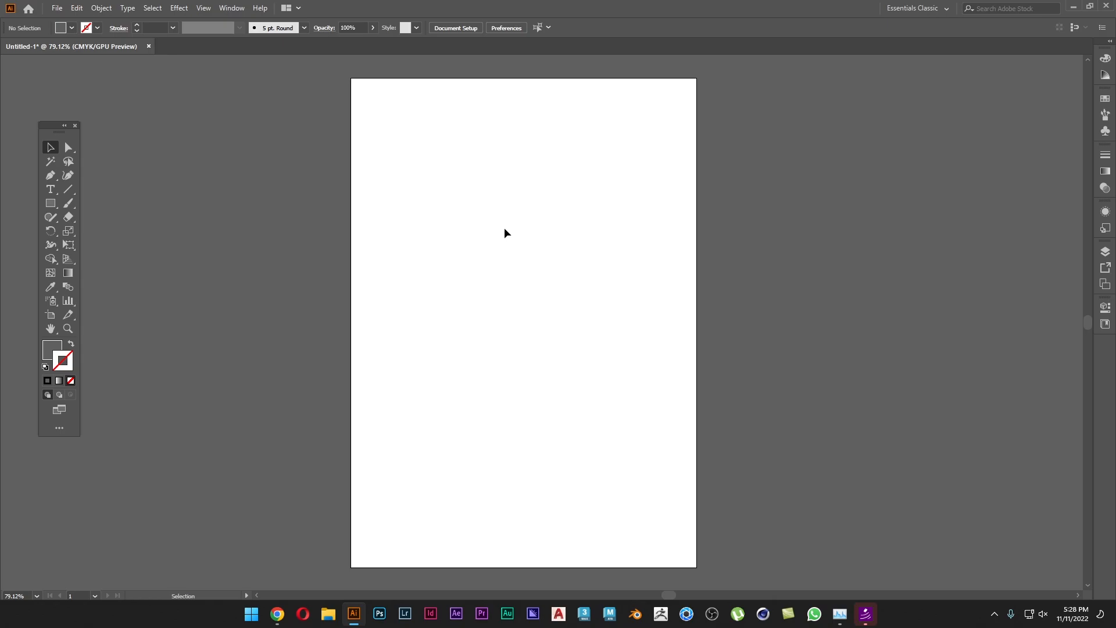
Draw a square about 66.7 mm wide on the empty canvas outside the artboard.
scroll(288, 353, left, 10)
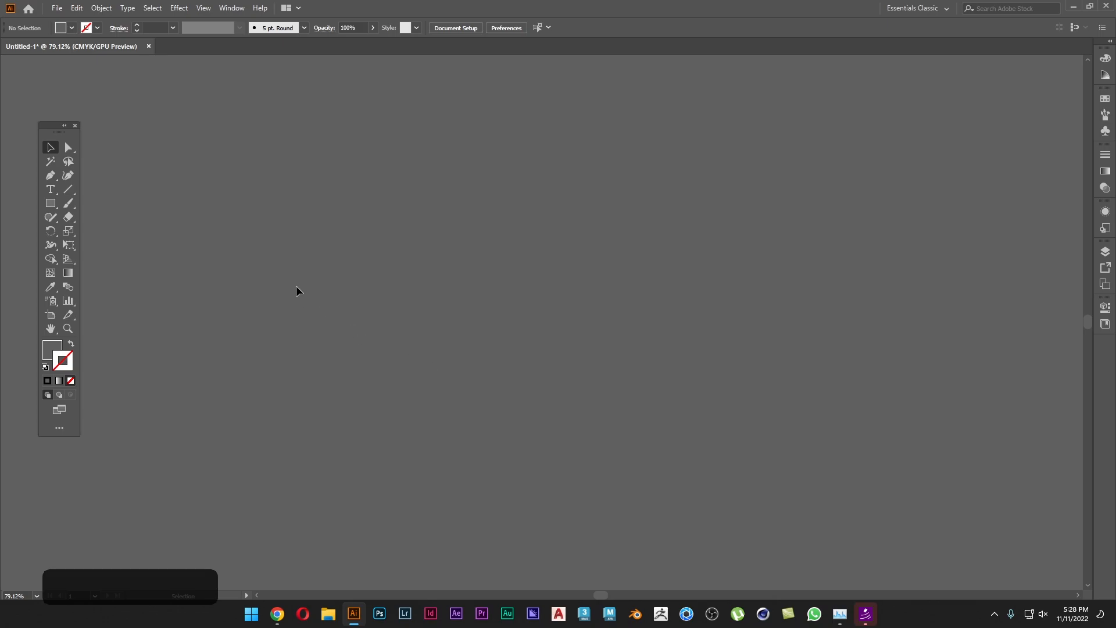
click(51, 204)
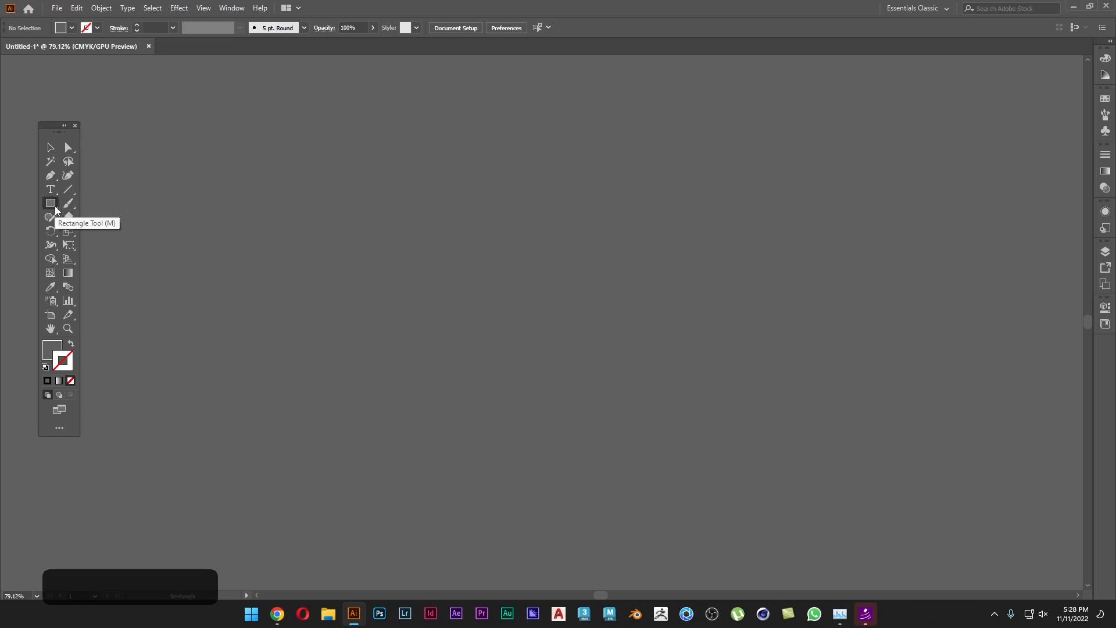
drag(219, 140, 329, 232)
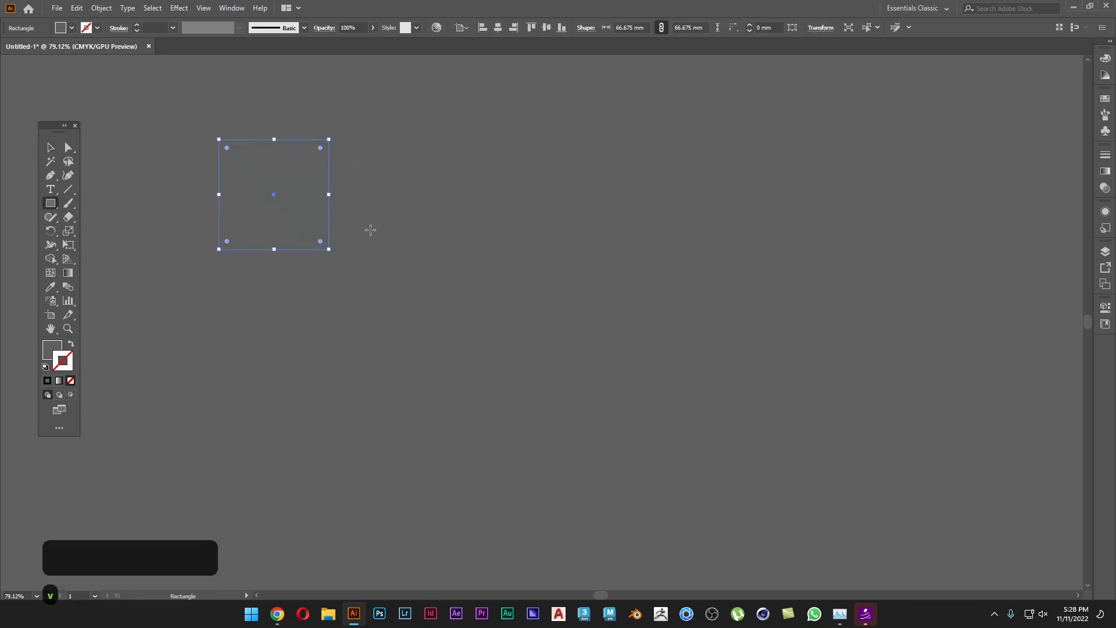
key(v)
Fill the square with bright red.
click(48, 348)
double_click(48, 347)
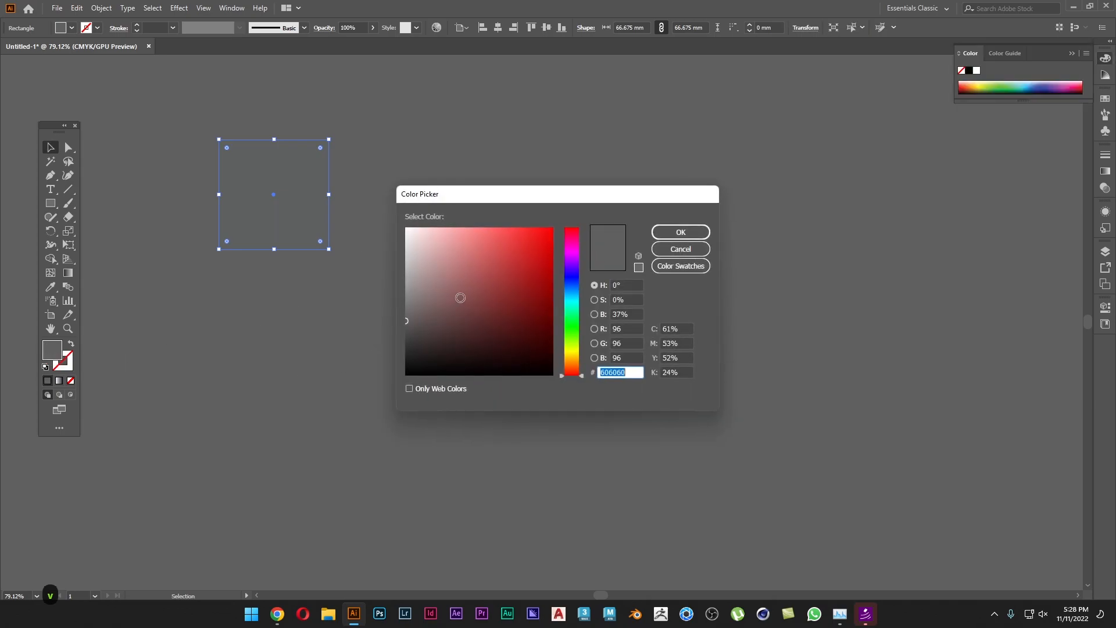
click(550, 237)
key(Return)
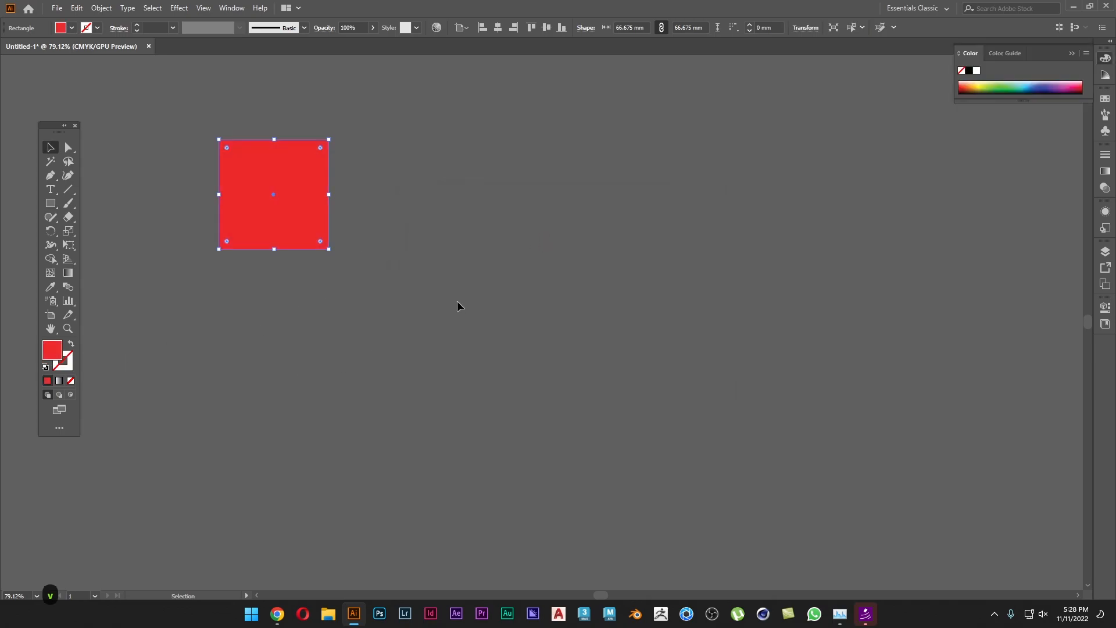
click(457, 302)
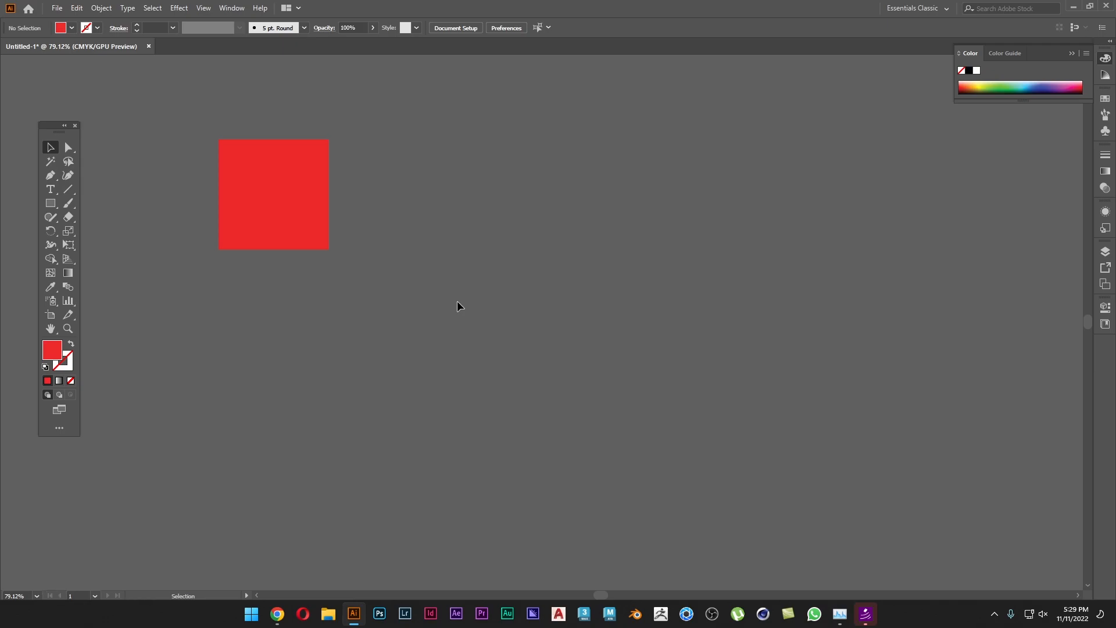
Enlarge the red square proportionally to about 113 mm wide.
drag(287, 234, 482, 344)
click(561, 356)
drag(595, 366, 476, 351)
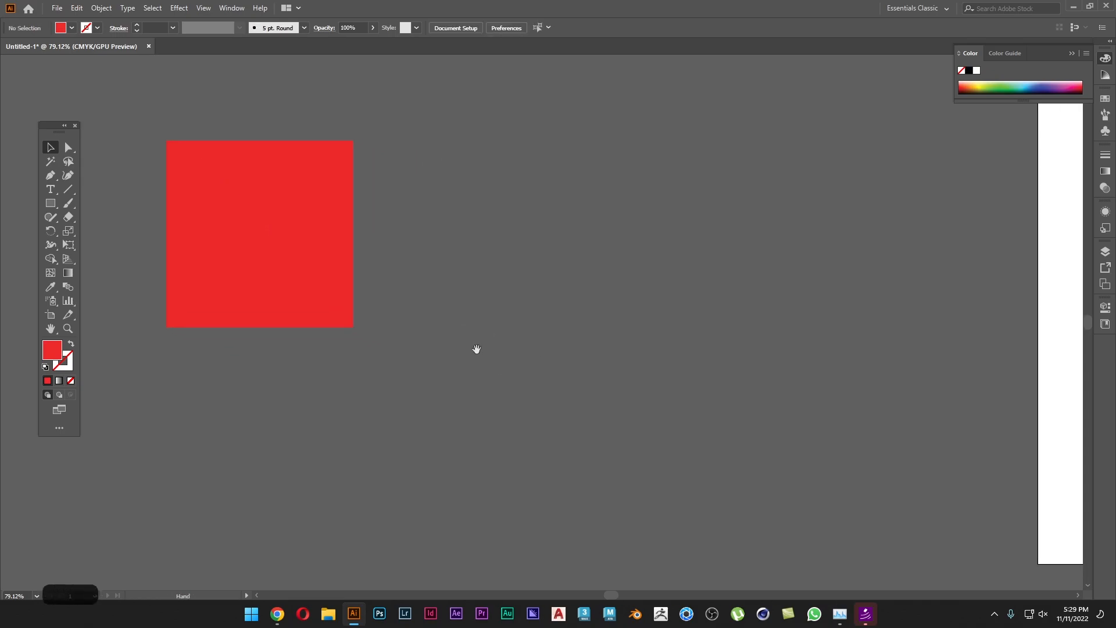
drag(244, 372, 759, 439)
drag(354, 439, 731, 435)
drag(1064, 260, 135, 194)
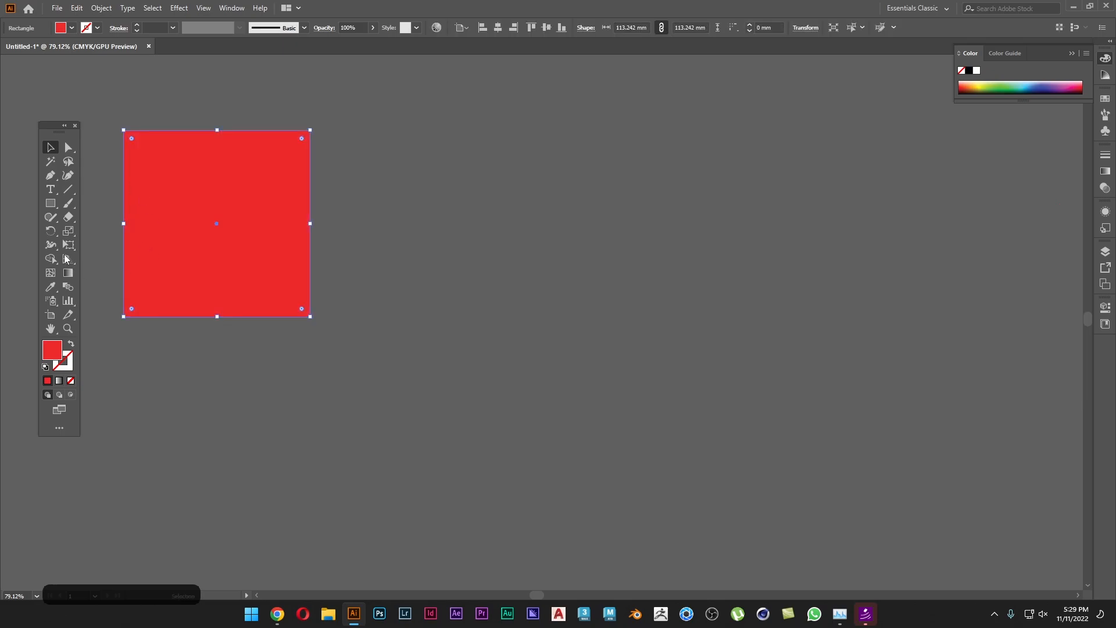
Detach the shape tools as a floating set and draw a red circle about 112 mm in diameter beside the square.
drag(53, 203, 174, 215)
drag(92, 222, 441, 81)
click(436, 93)
drag(376, 224, 568, 356)
key(v)
click(623, 345)
Duplicate the circle horizontally so it overlaps the original by half, and fill the copy with light blue.
alt+drag(488, 341, 580, 342)
click(836, 387)
click(652, 312)
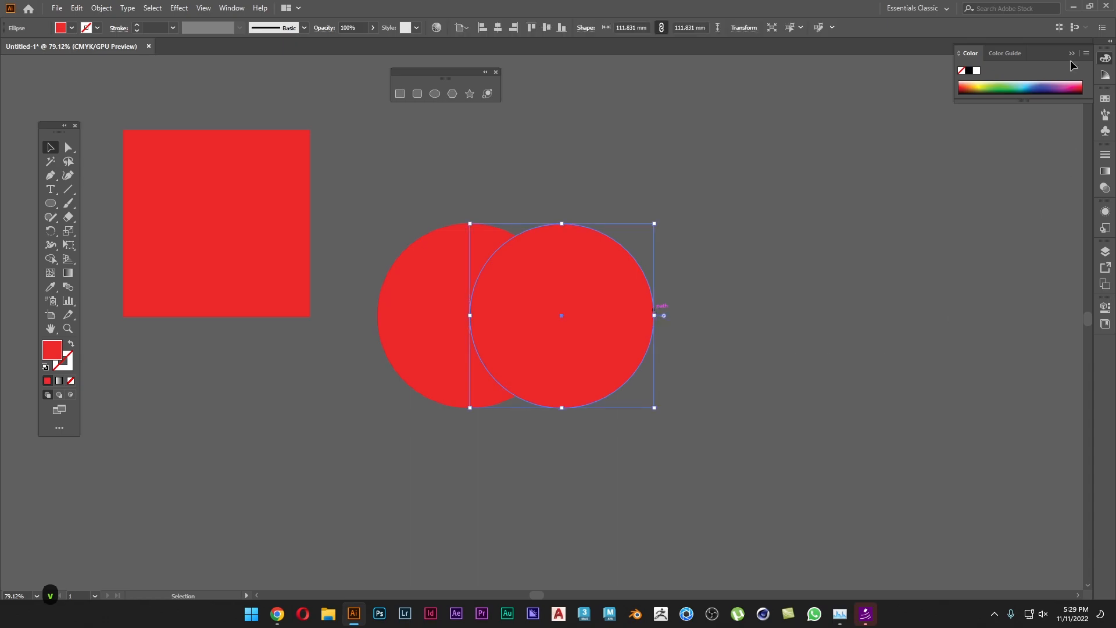
click(1026, 83)
click(828, 286)
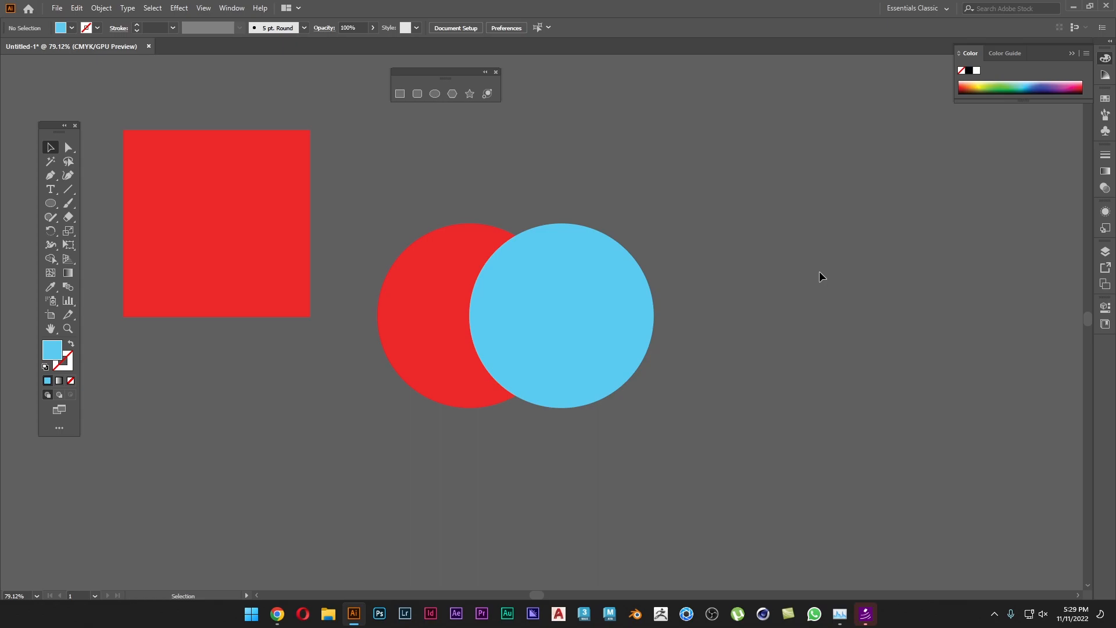
Show the artwork in outline view.
key(space)
drag(624, 187, 756, 227)
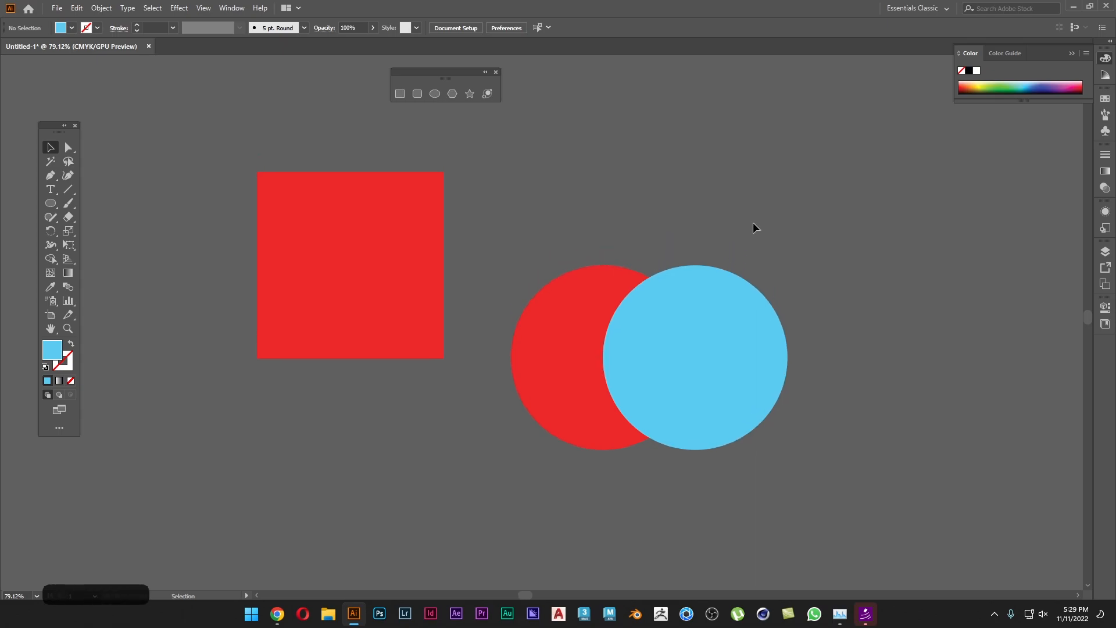
key(a)
key(ctrl+y)
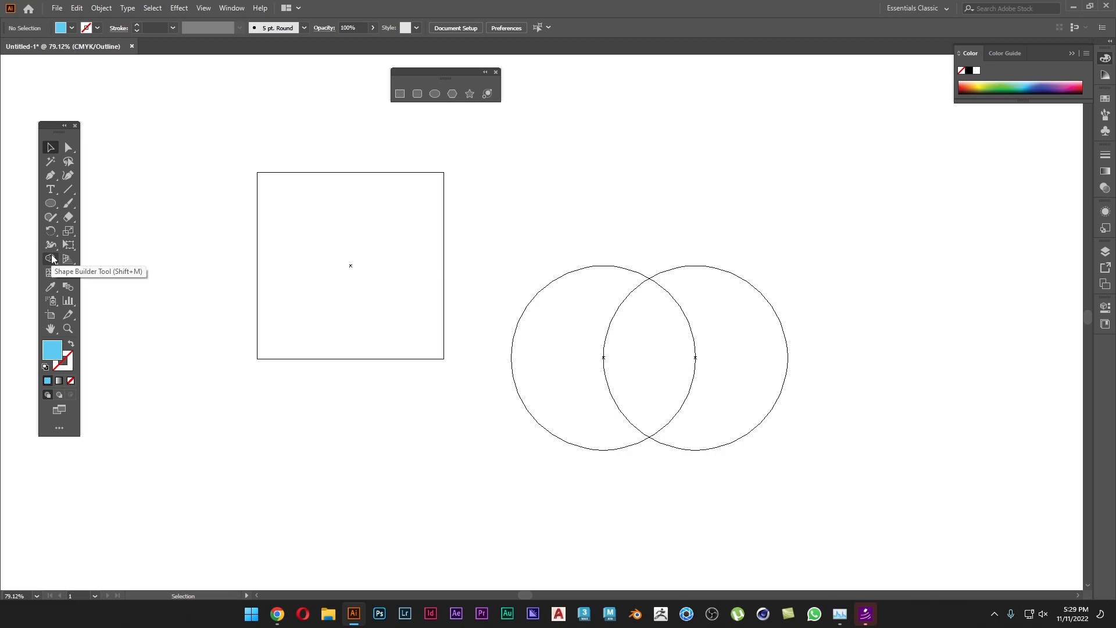
Show the Pathfinder controls and place them above the two circles.
click(238, 8)
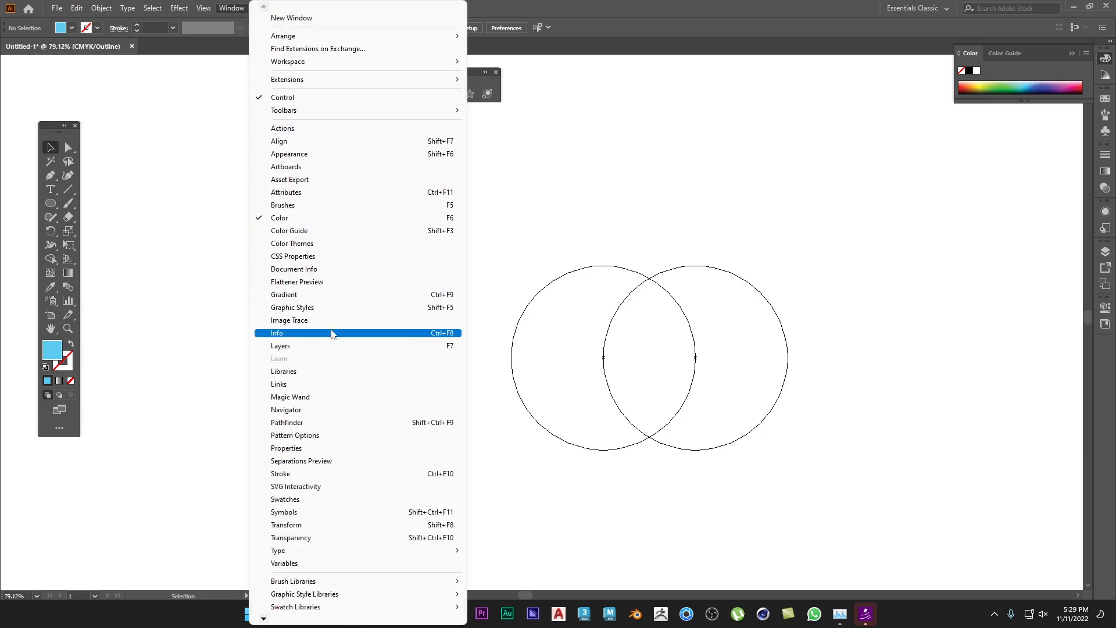
click(284, 422)
drag(798, 58, 604, 119)
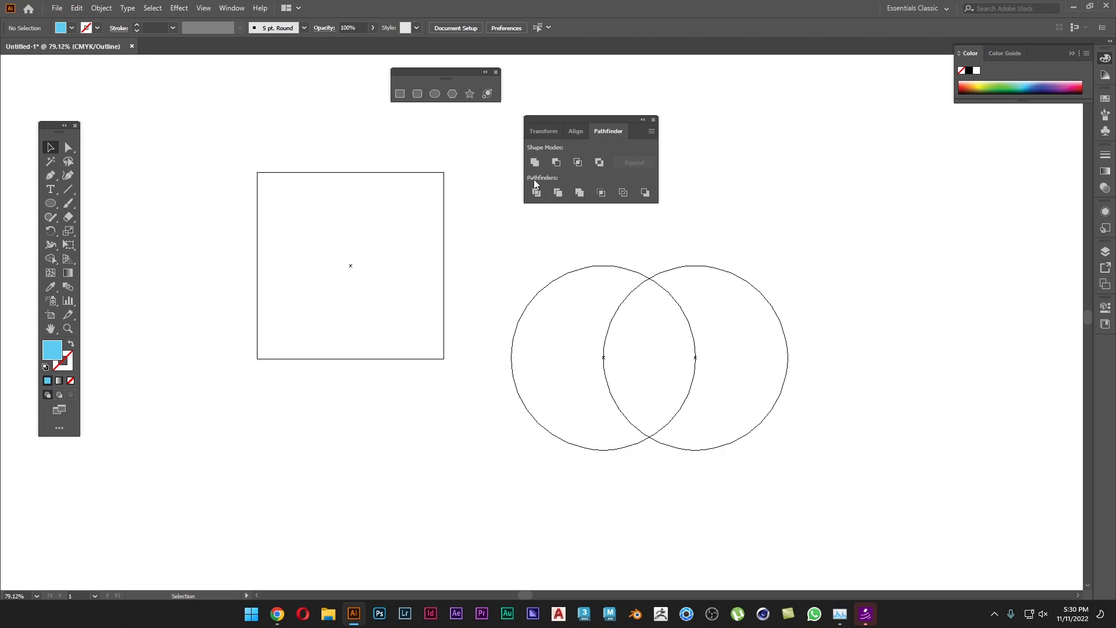
Compare the overlapping circles in colour preview and in outline view.
key(space)
drag(797, 289, 615, 305)
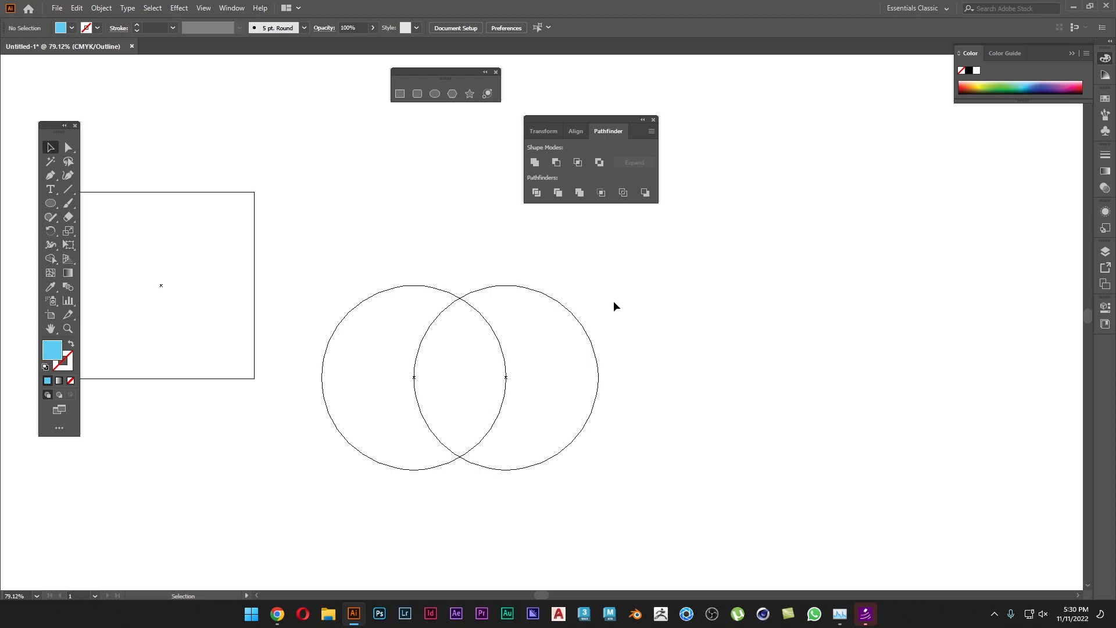
key(ctrl+y)
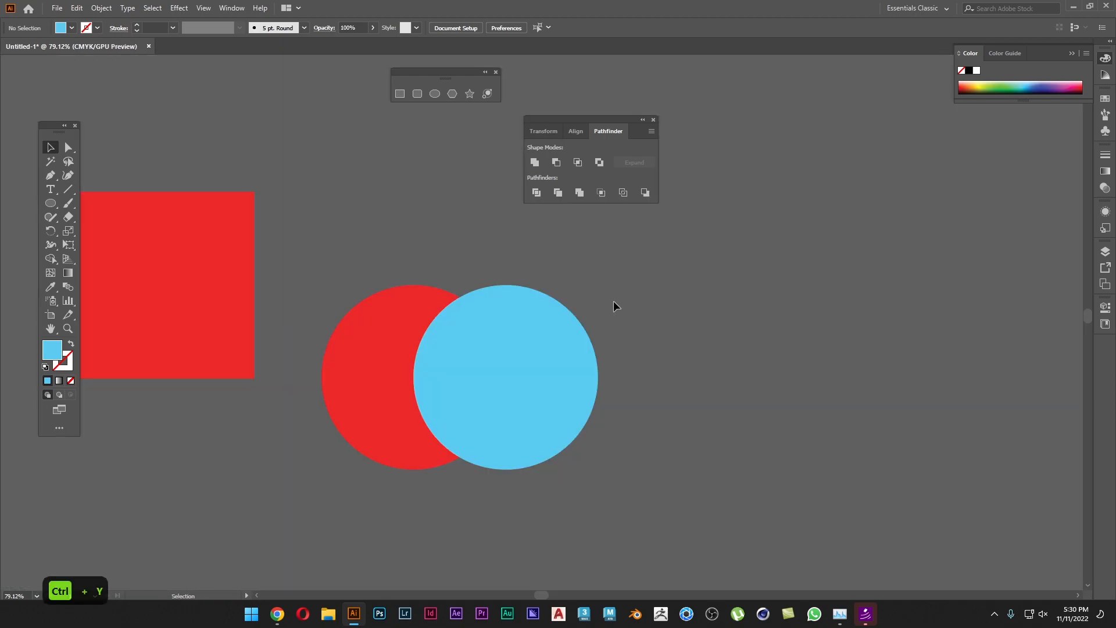
key(ctrl+y)
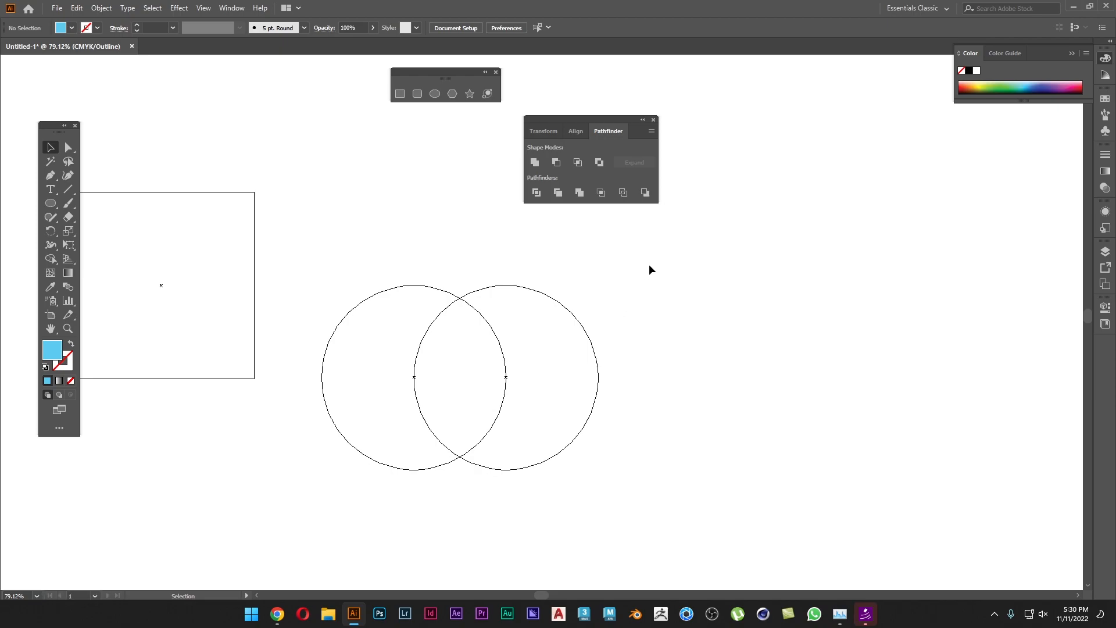
Try uniting the two circles in outline view, undo the union and return to colour preview.
drag(617, 279, 384, 344)
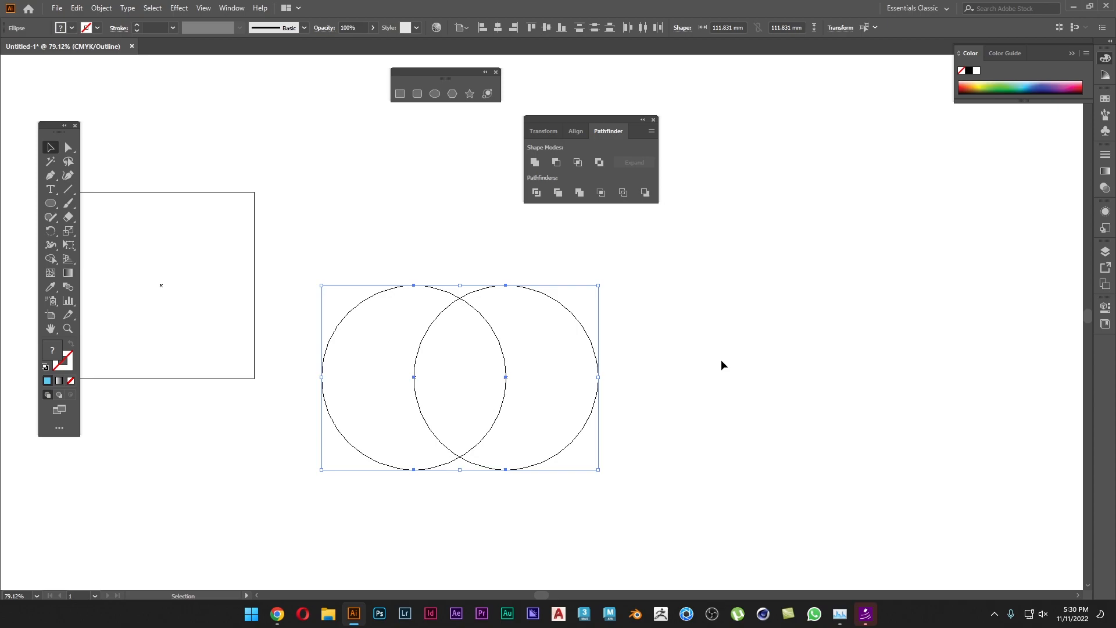
click(535, 164)
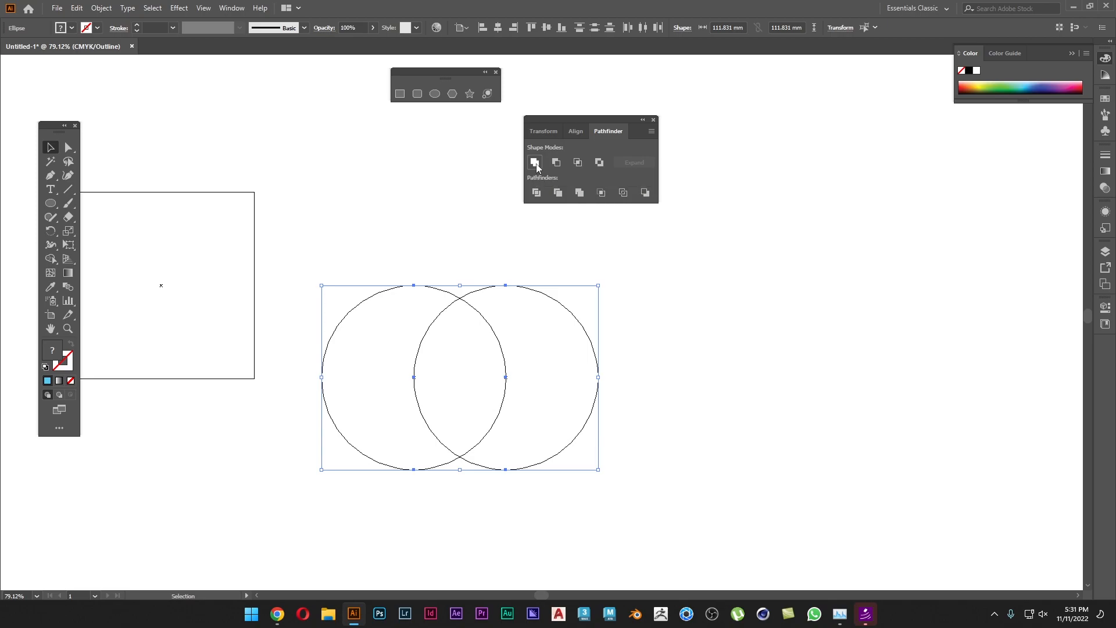
click(774, 307)
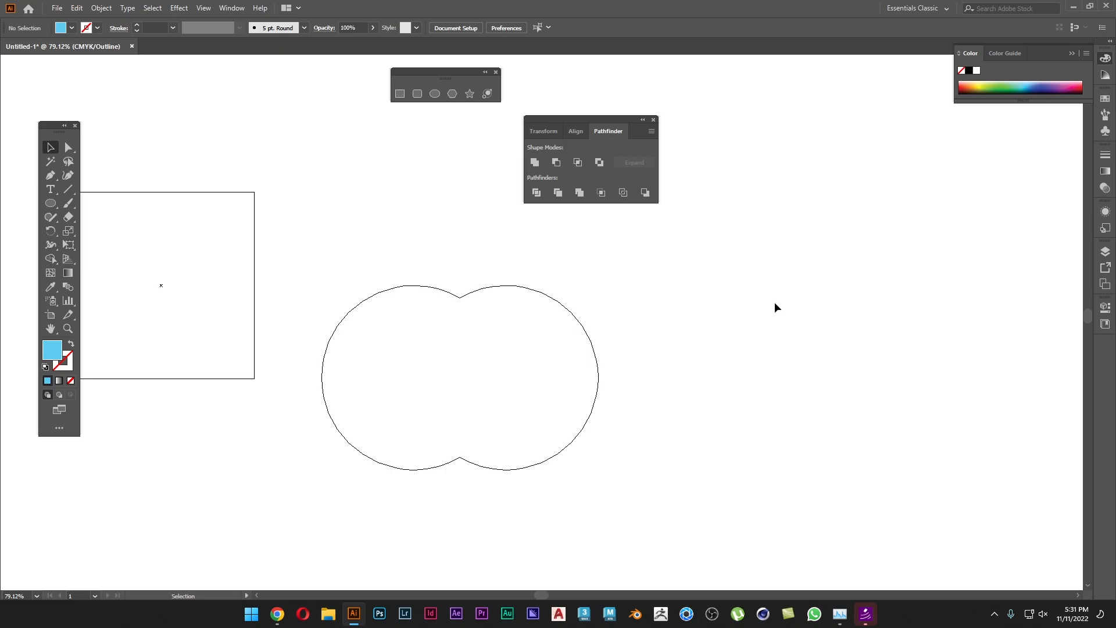
key(ctrl+z)
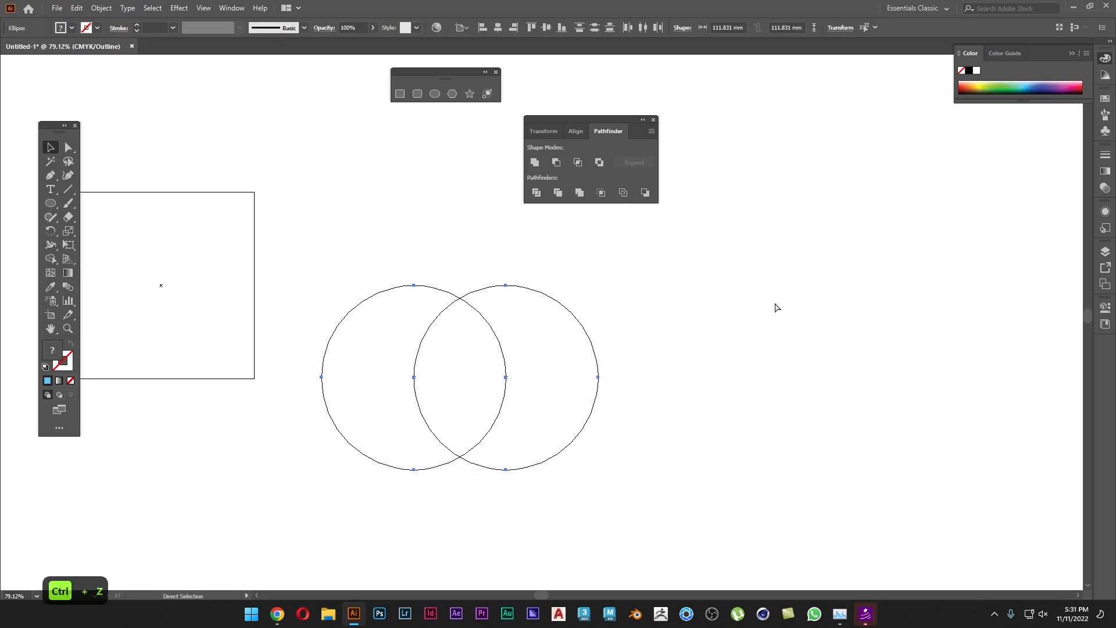
key(ctrl+y)
click(774, 302)
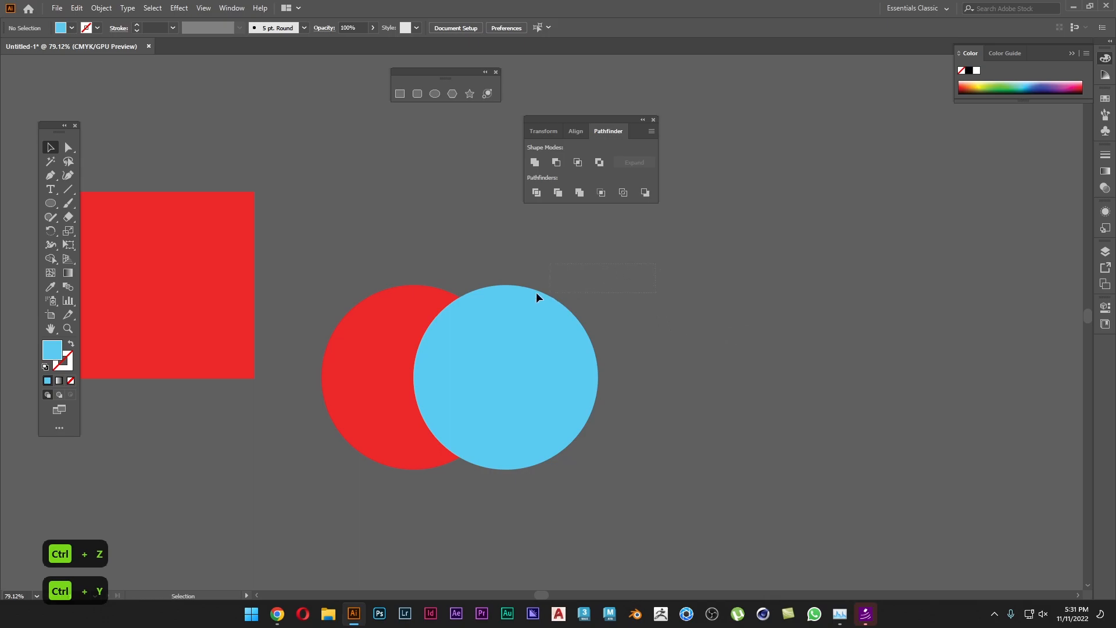
Try uniting the two circles with the blue one in front, and undo the union.
drag(413, 335, 413, 336)
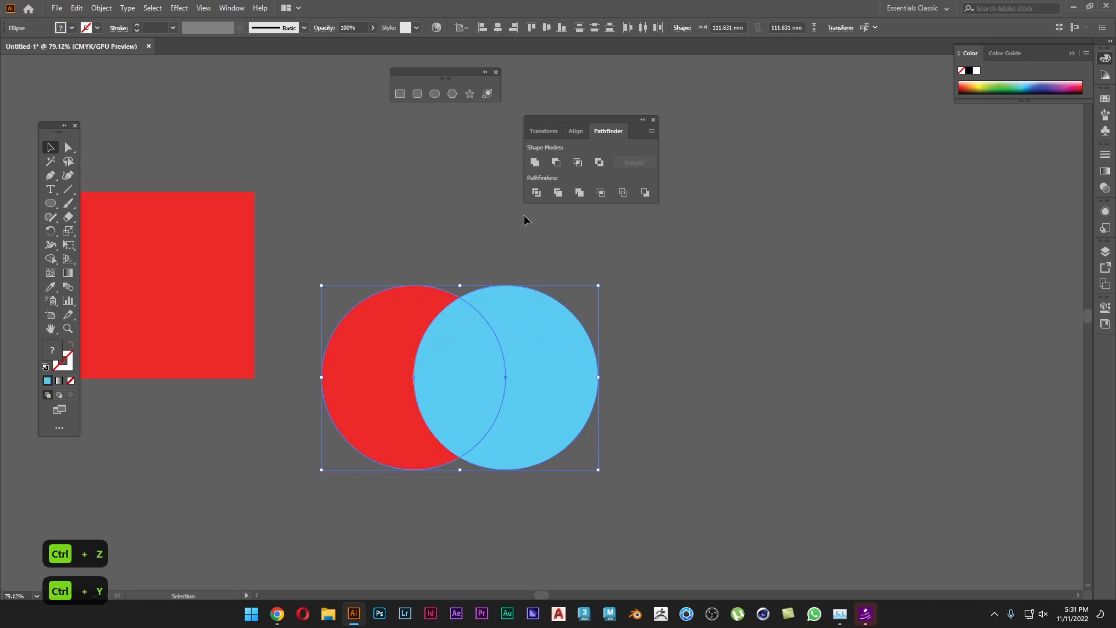
click(534, 163)
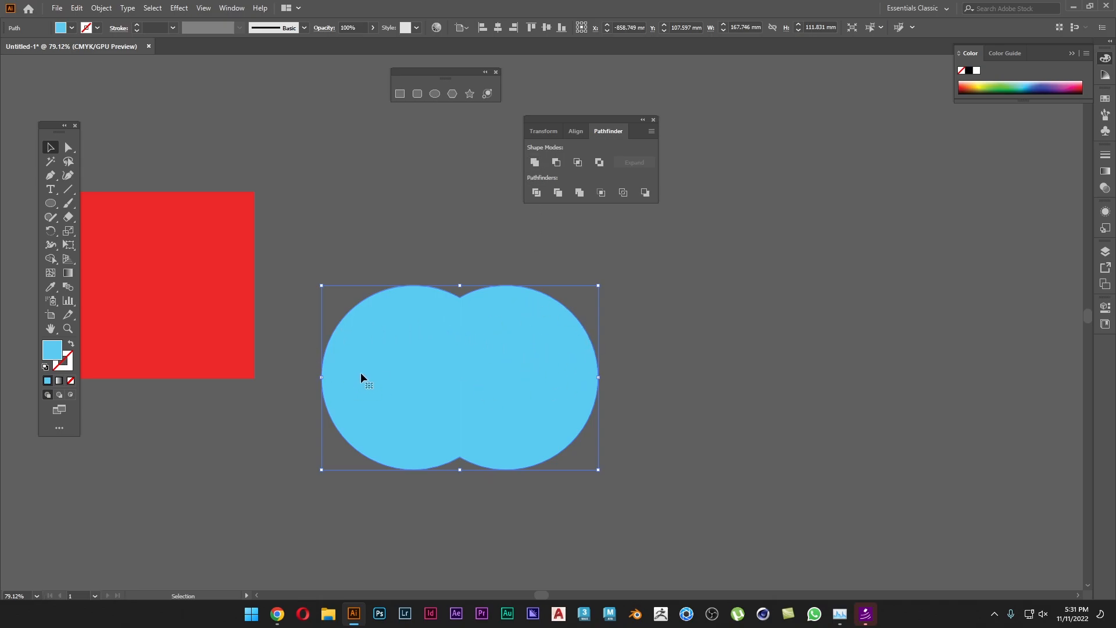
key(ctrl+z)
Send the blue circle to the back, behind the red circle.
right_click(569, 346)
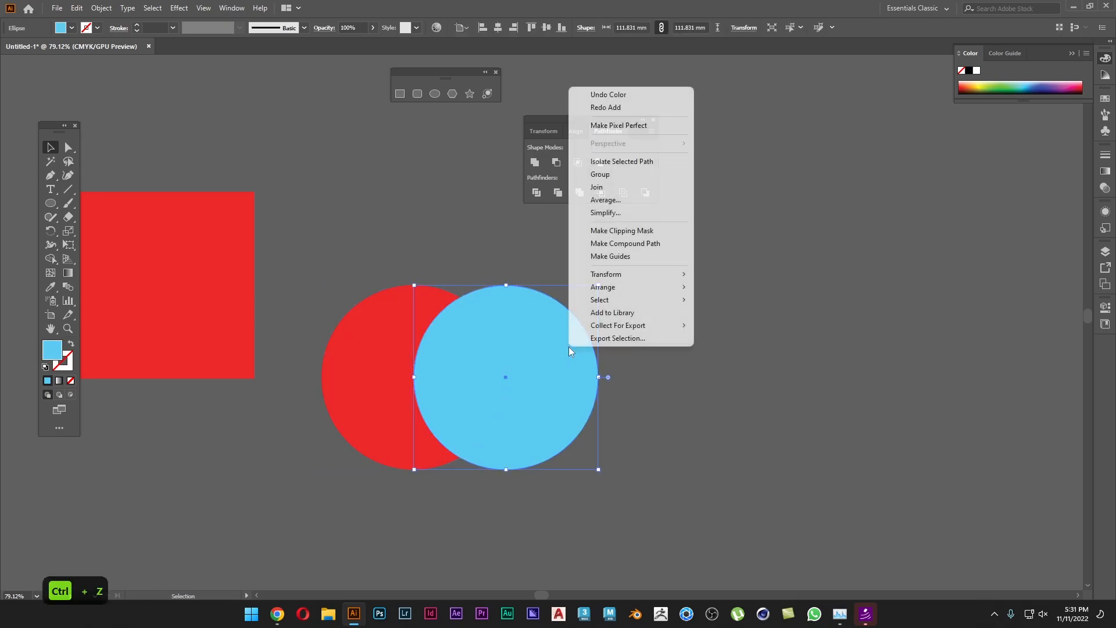
mouse_move(652, 290)
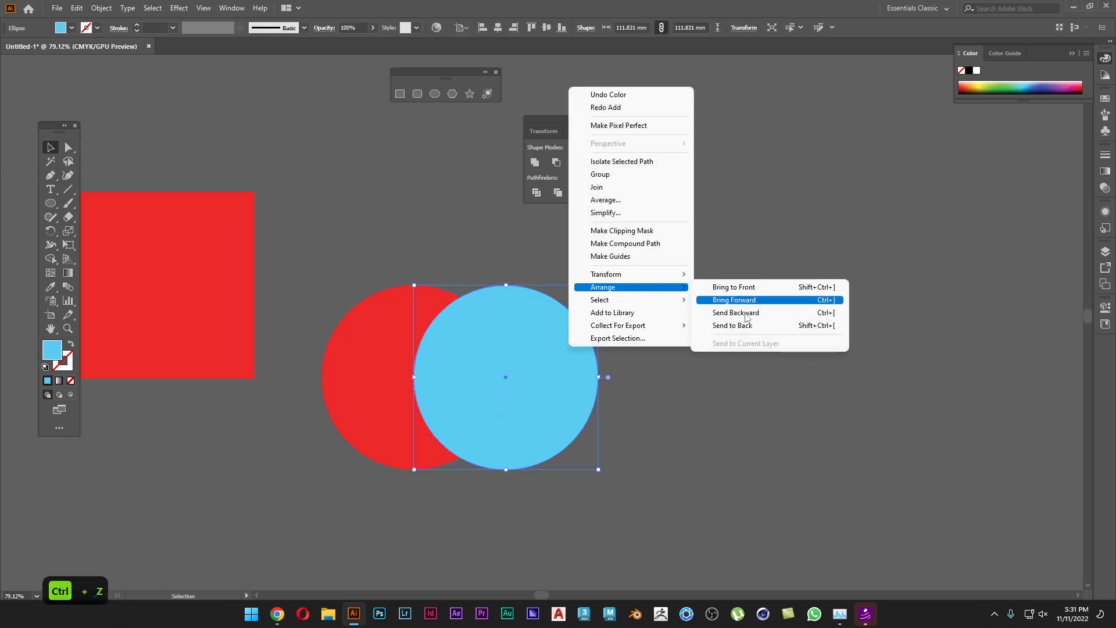
click(744, 324)
click(762, 377)
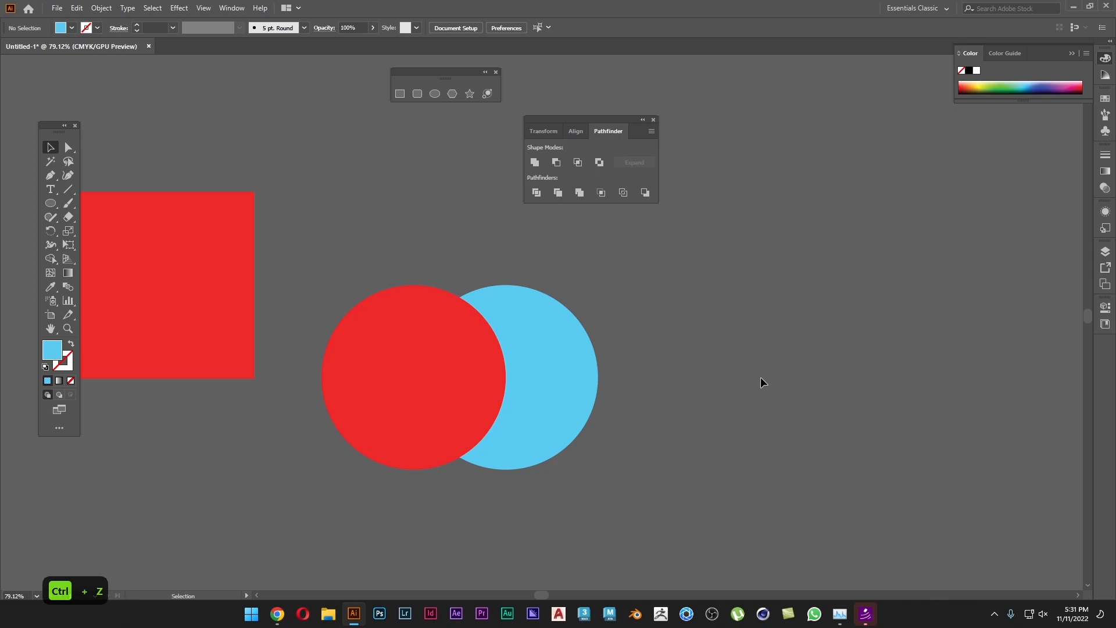
Try uniting the two circles with the red one in front, and undo the union.
drag(622, 361, 493, 371)
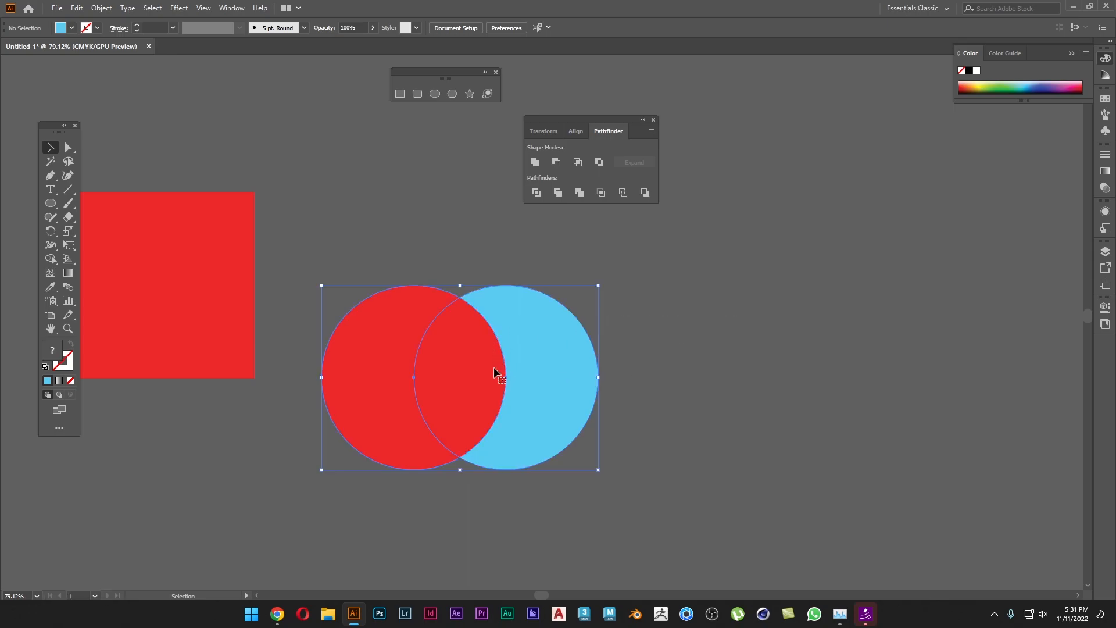
click(534, 162)
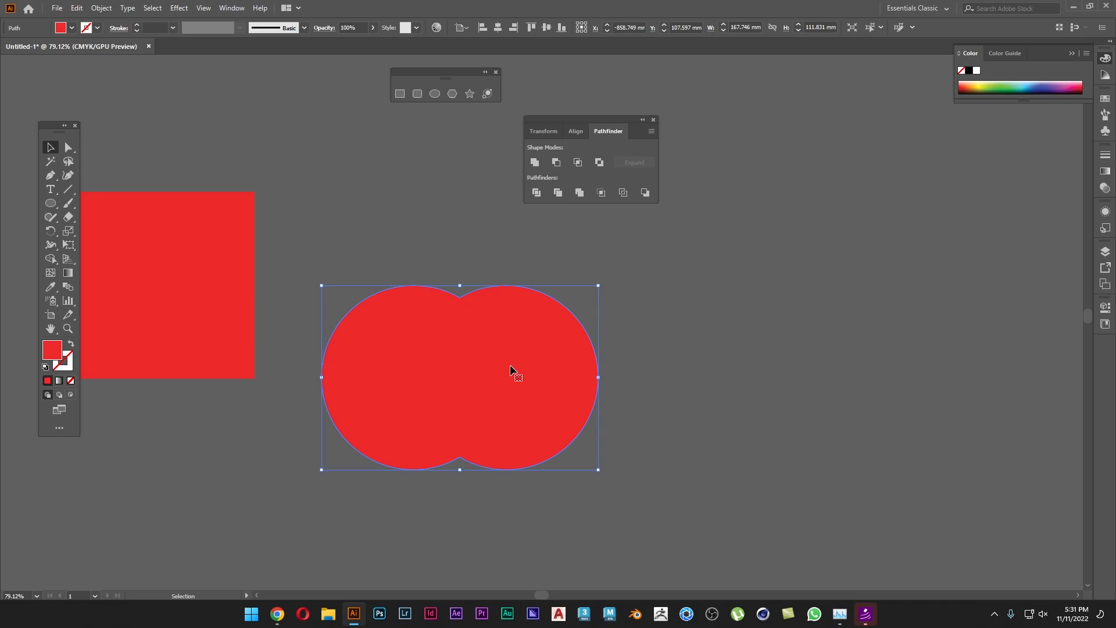
key(ctrl+z)
key(ctrl+z)
Duplicate the red circle onto the red square's lower-left corner.
drag(526, 416, 740, 387)
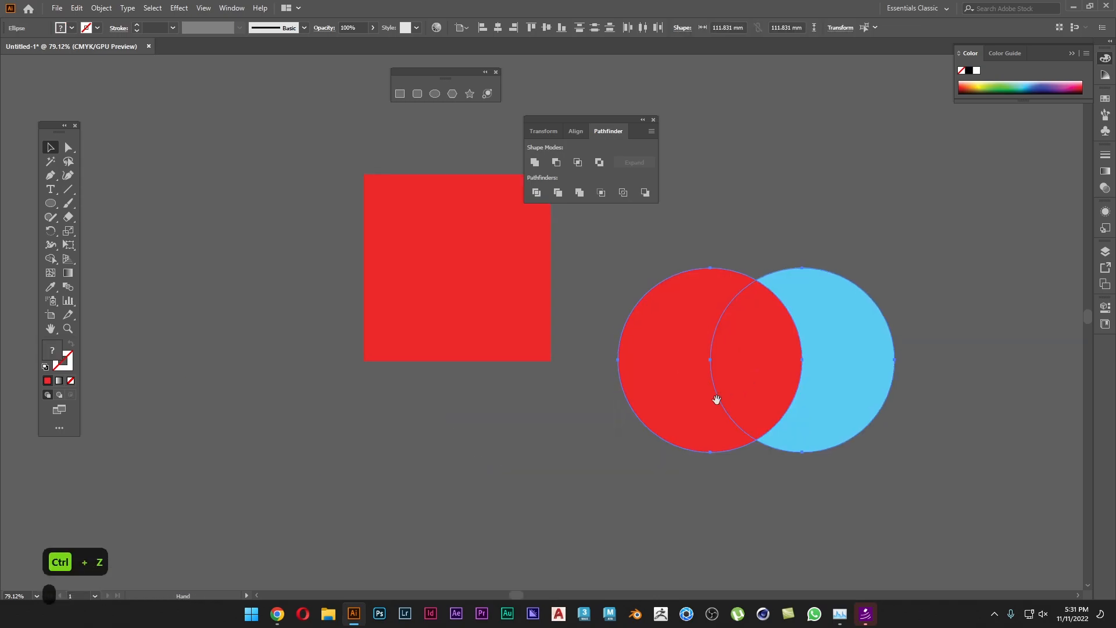
click(461, 444)
drag(461, 444, 550, 497)
drag(810, 435, 465, 440)
click(583, 489)
click(512, 468)
Recolour the duplicated circle by sampling light blue from the blue circle with the Eyedropper.
key(i)
click(909, 423)
key(v)
click(667, 532)
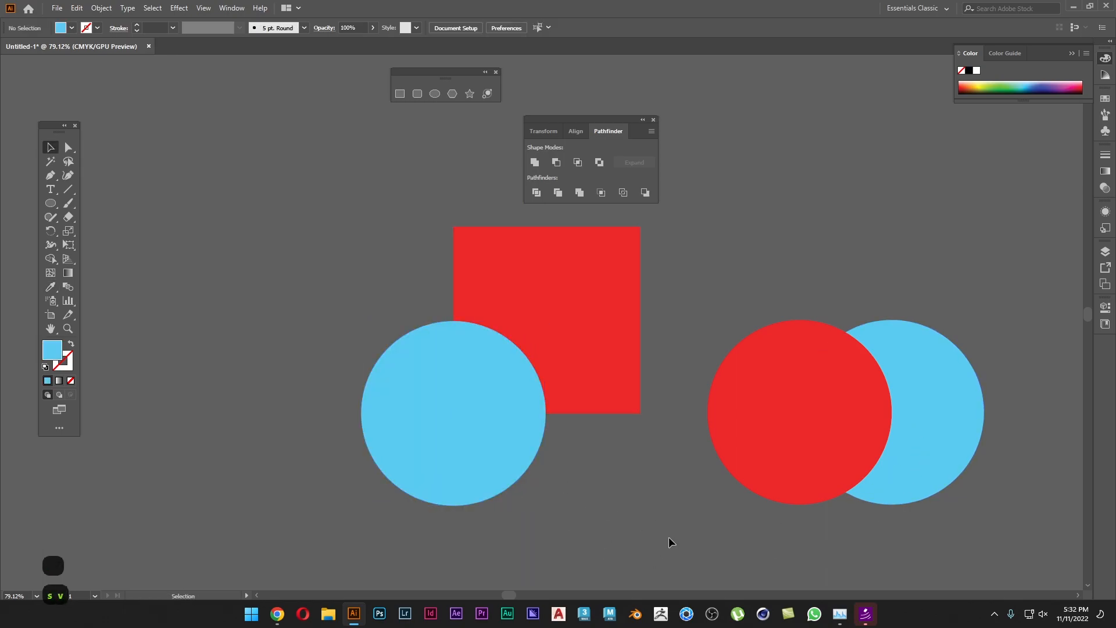
Unite the red square and the blue circle on its corner into one shape.
drag(485, 373, 447, 333)
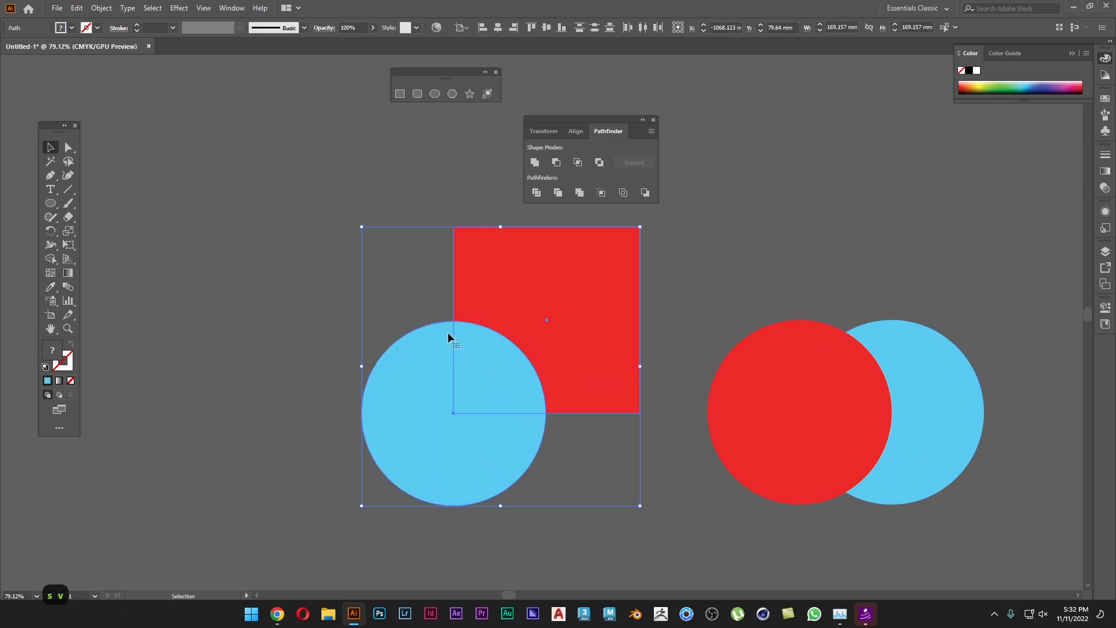
click(535, 162)
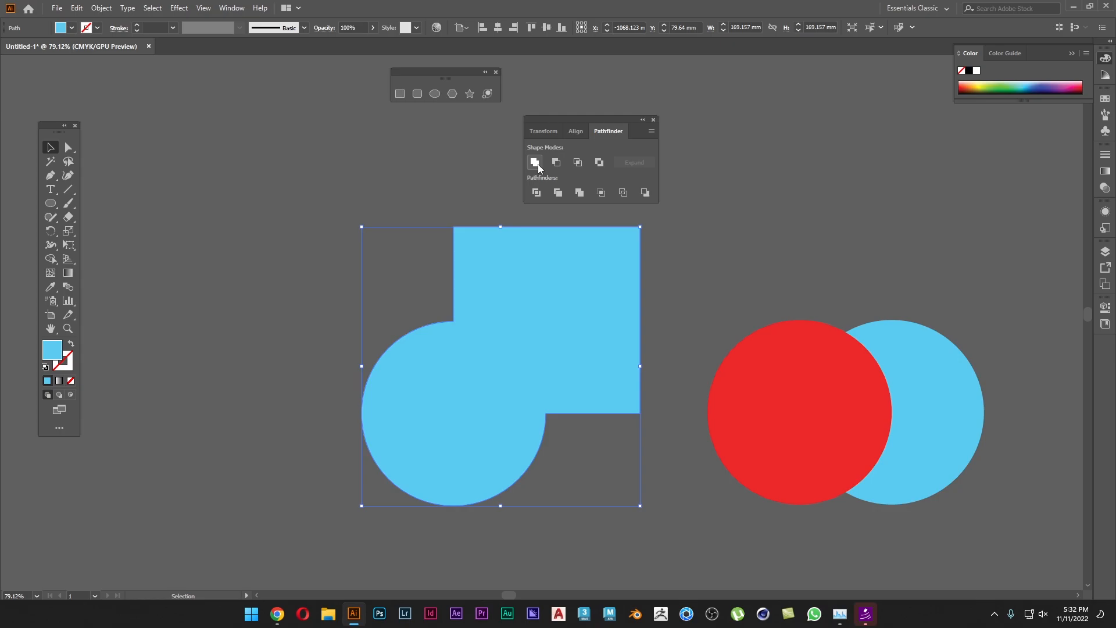
Undo the union of the red square and the blue circle on its corner.
key(ctrl+z)
Try subtracting the front red circle from the blue circle with Minus Front, and undo the subtraction.
drag(811, 261, 416, 258)
drag(535, 368, 556, 382)
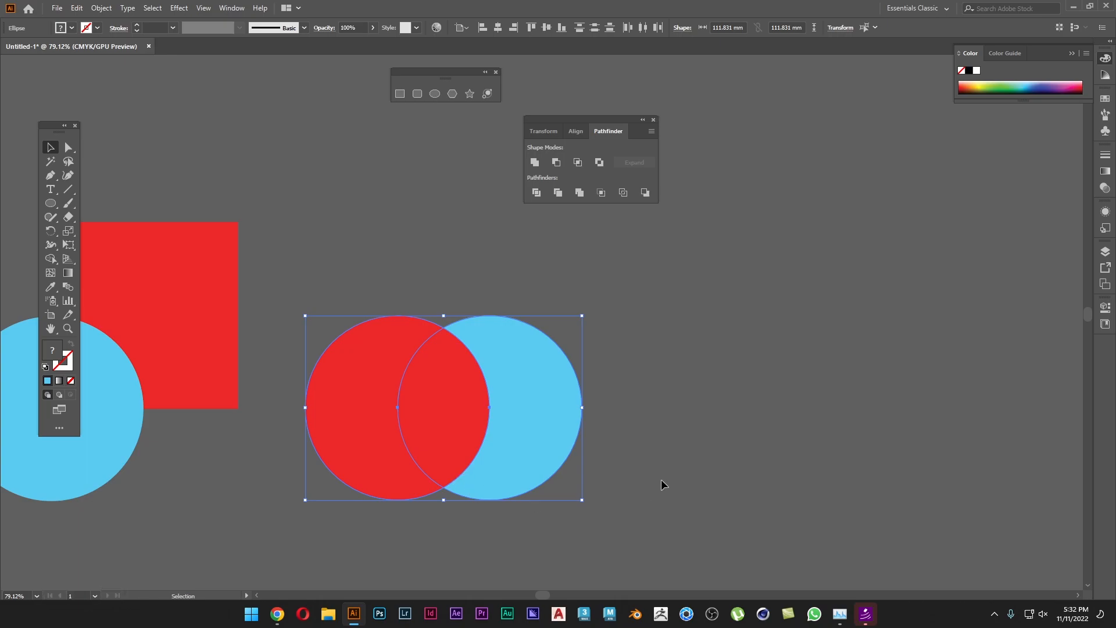
click(556, 163)
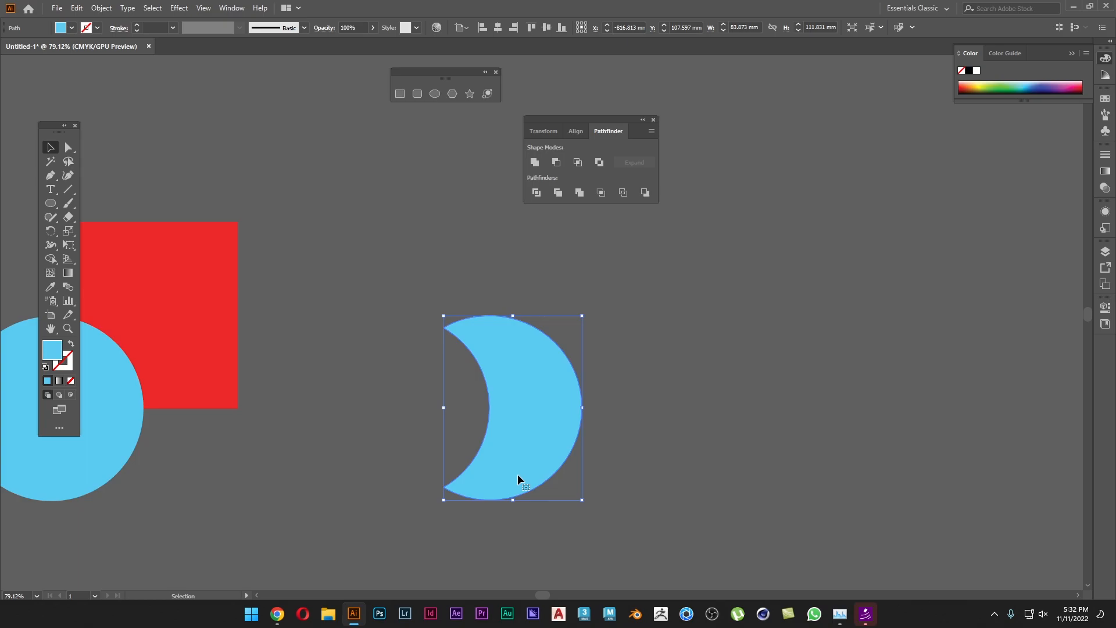
click(728, 377)
key(ctrl+z)
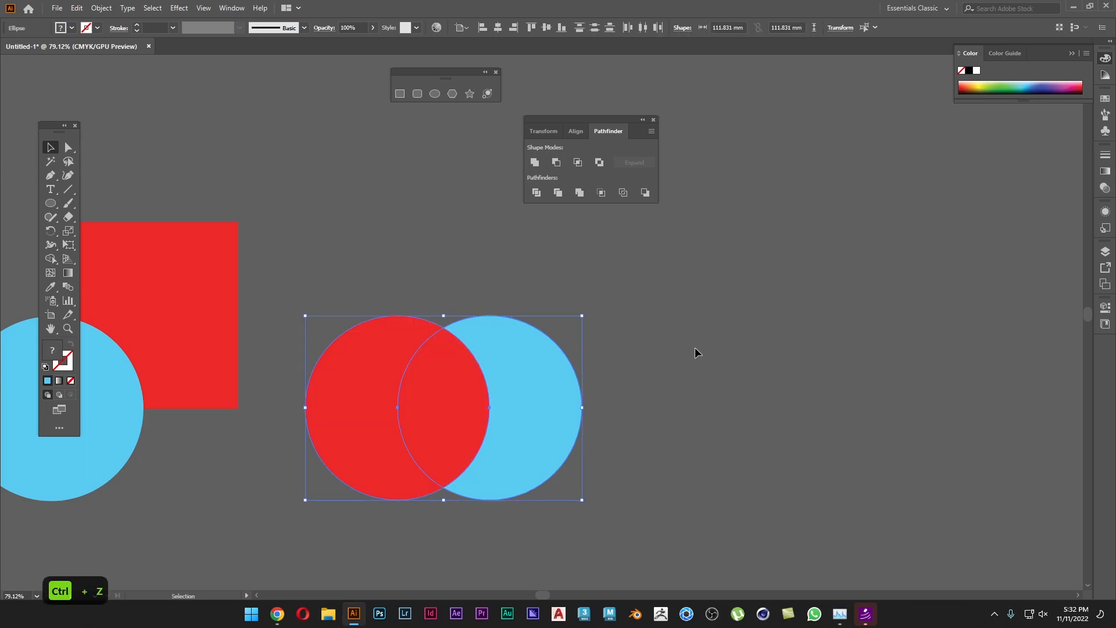
Try moving the blue circle away from the overlapping red circle, and undo the move.
click(617, 389)
drag(546, 389, 706, 385)
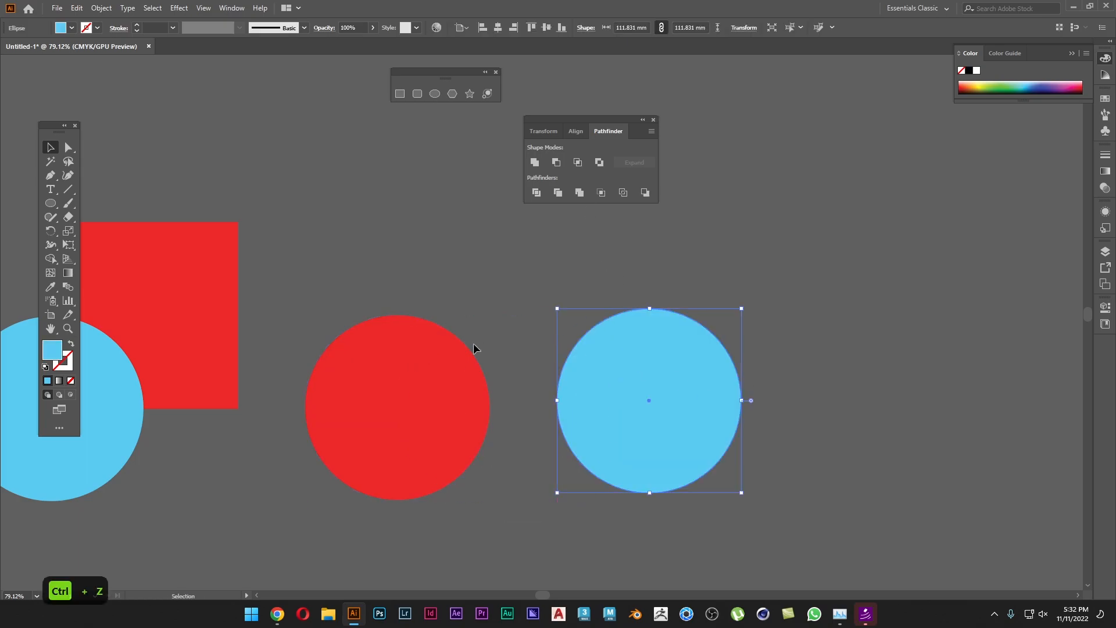
key(ctrl+z)
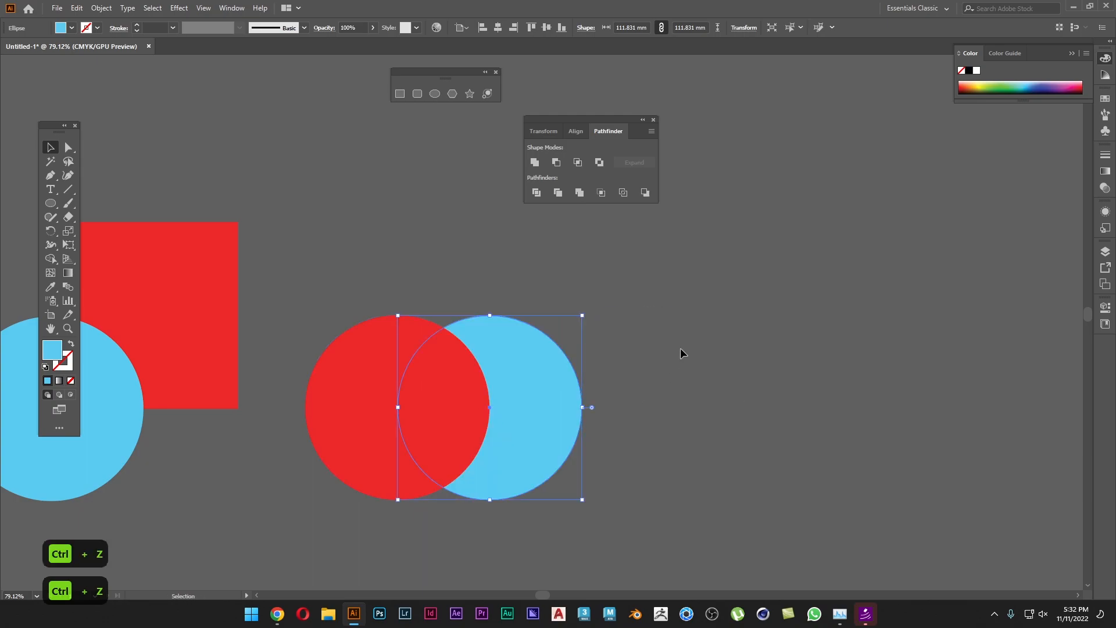
Intersect the overlapping red and blue circles so that only their shared lens-shaped area is kept.
shift+click(416, 374)
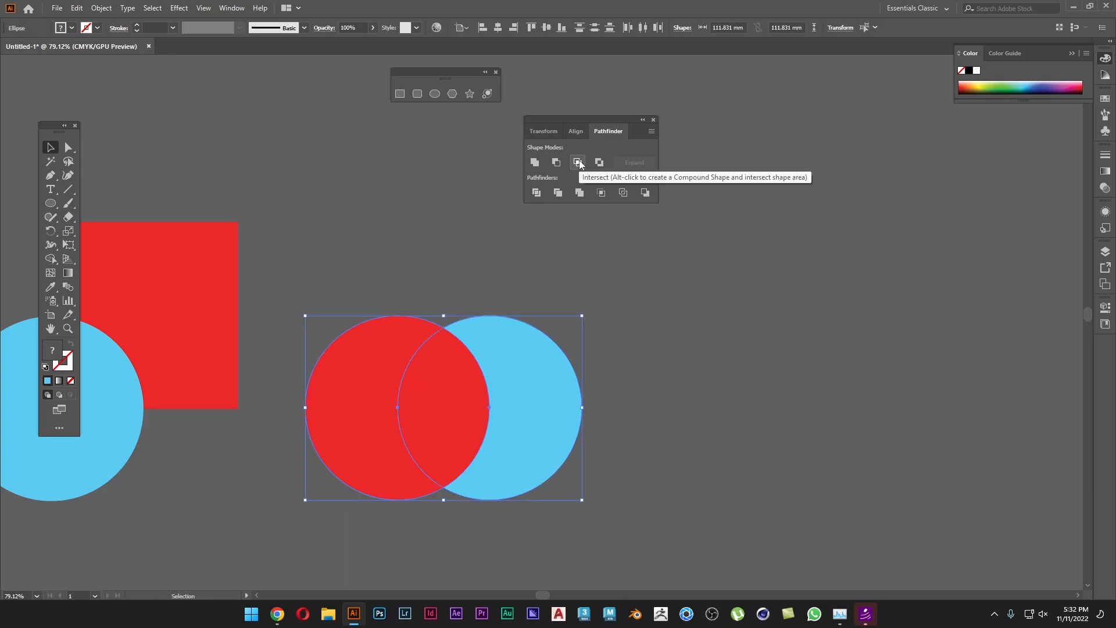
click(657, 385)
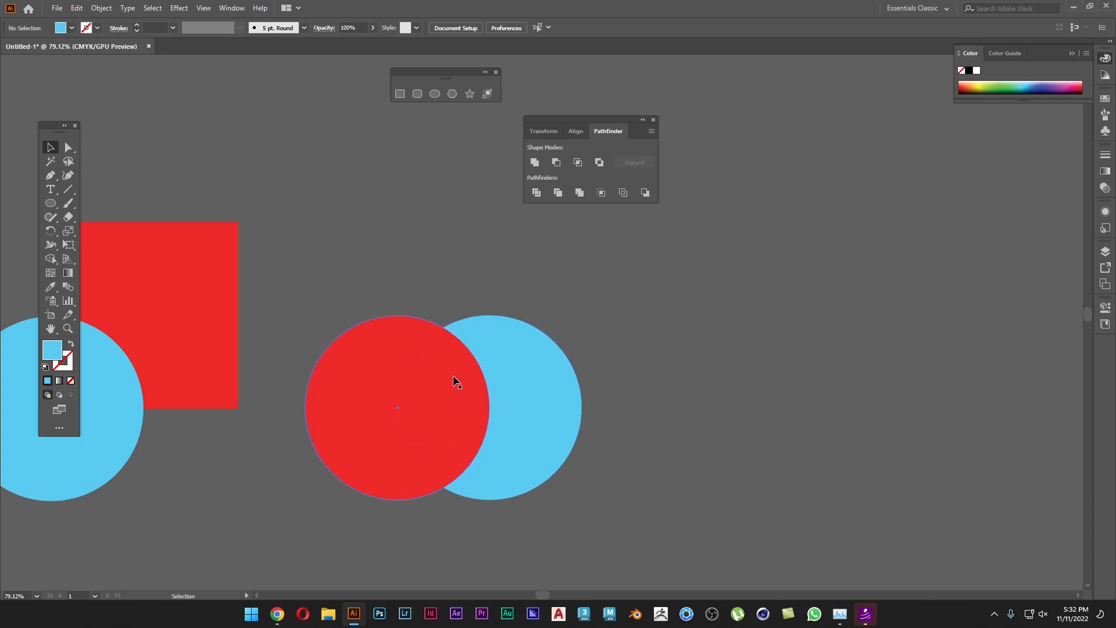
drag(469, 220, 396, 343)
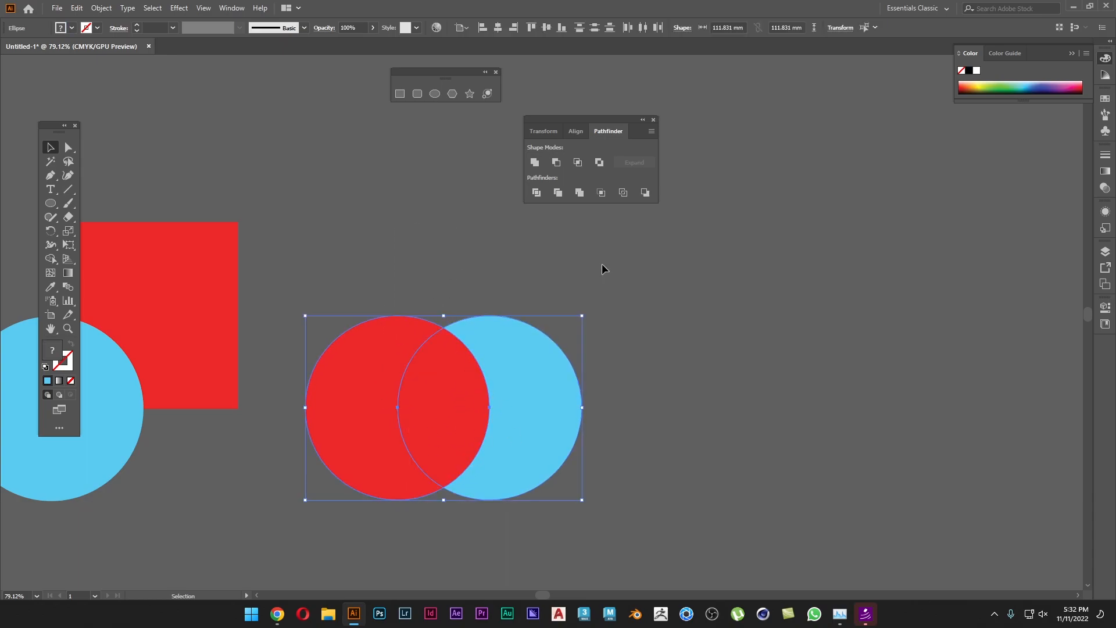
click(577, 162)
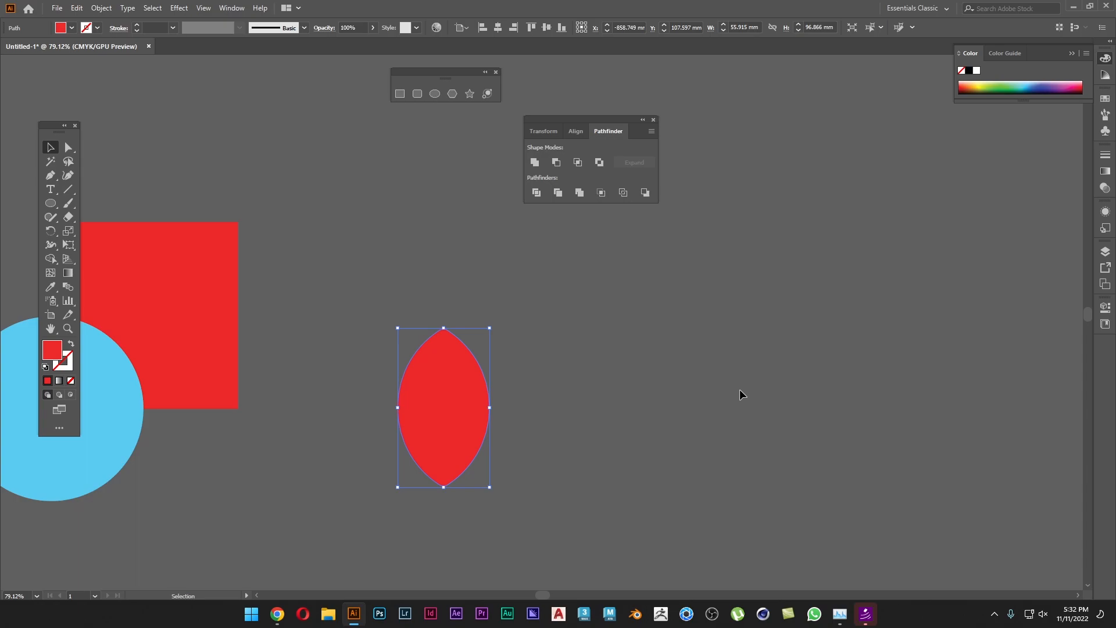
Create a copy of the red lens shape rotated slightly clockwise about its bottom tip.
drag(742, 438, 705, 269)
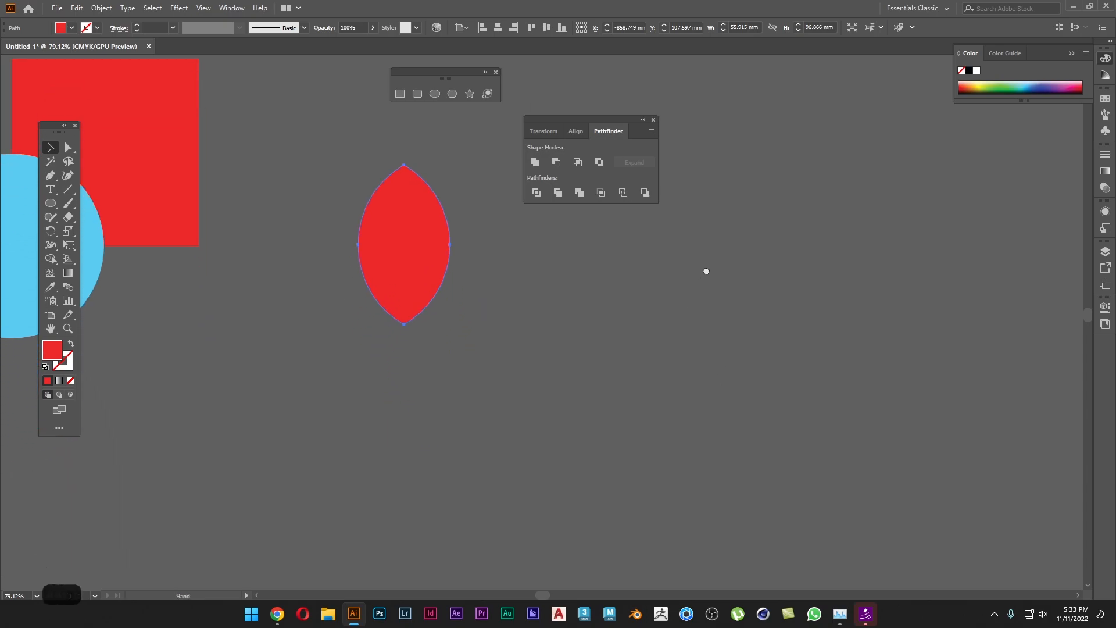
key(r)
click(426, 318)
drag(543, 316, 668, 386)
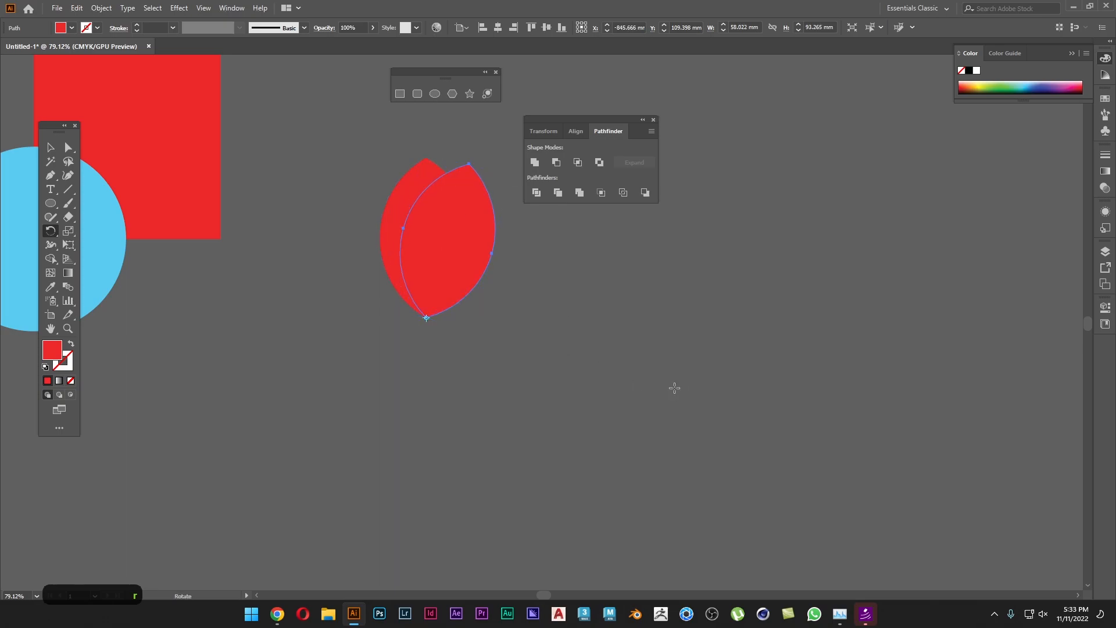
Repeat the rotated copy around the full circle to form a flower of overlapping petals.
key(ctrl+d)
key(ctrl+d)
key(ctrl+d)
key(ctrl+d)
key(ctrl+d)
key(ctrl+d)
key(ctrl+d)
key(ctrl+d)
key(ctrl+d)
key(ctrl+d)
key(ctrl+d)
key(ctrl+d)
key(ctrl+d)
key(ctrl+d)
key(ctrl+d)
key(ctrl+d)
key(ctrl+d)
key(ctrl+d)
key(ctrl+d)
key(ctrl+d)
key(ctrl+d)
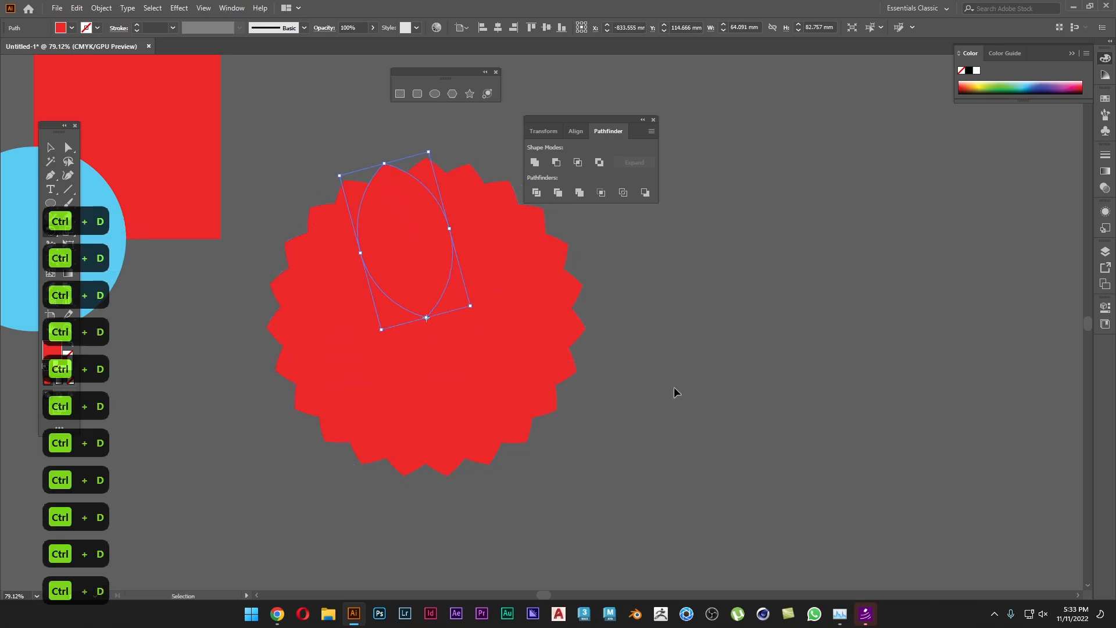
Swap fill and stroke on all the petals so the flower has red outlines and no fill.
key(v)
click(686, 379)
drag(585, 303, 419, 400)
key(shift+d)
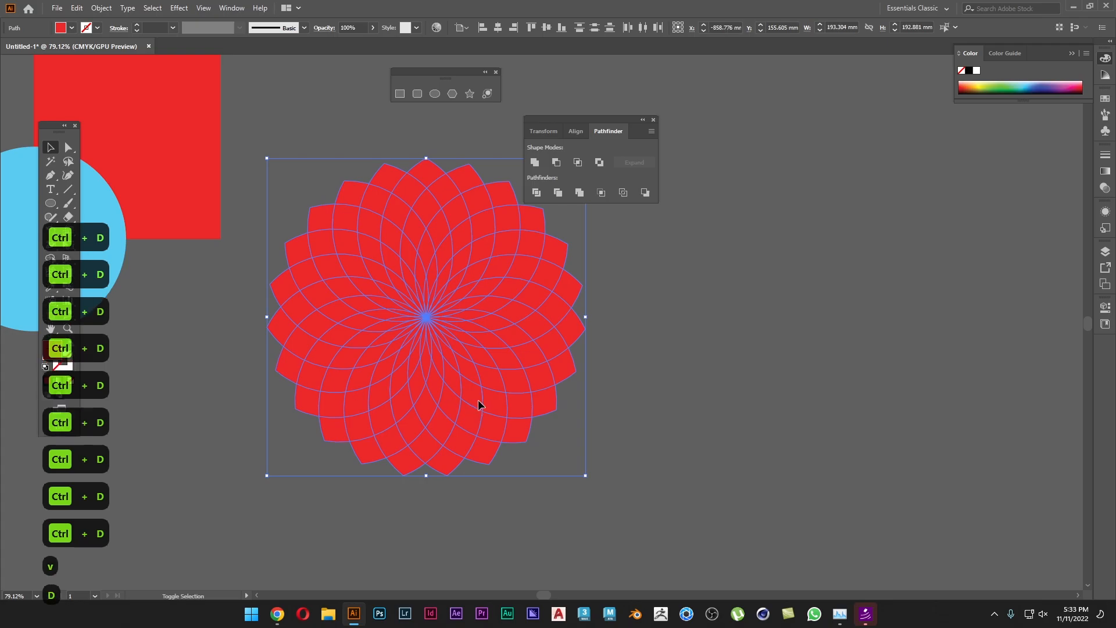
key(shift+x)
key(v)
click(679, 385)
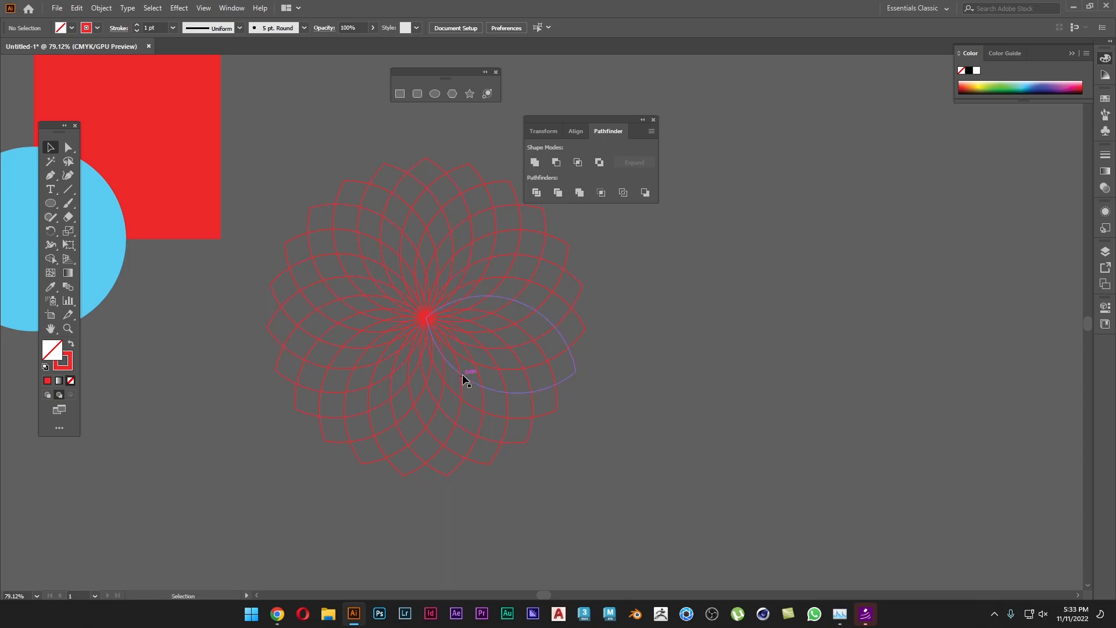
Move the blue circle off the red square into empty space and duplicate it horizontally, overlapping the original by half.
key(space)
drag(198, 408, 898, 413)
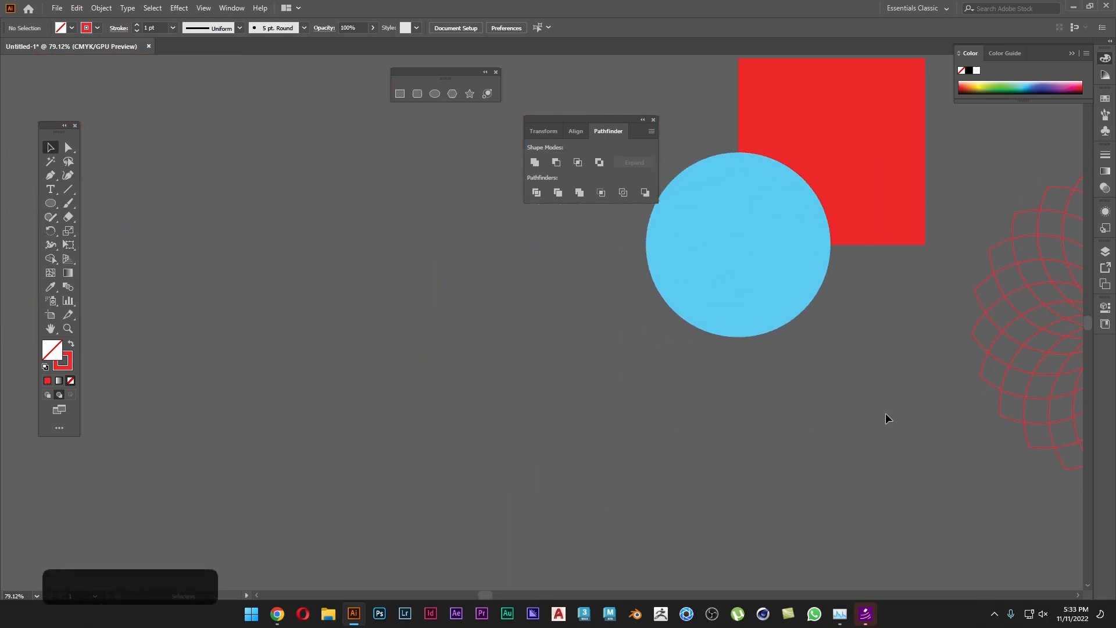
drag(887, 317, 187, 344)
key(space)
drag(211, 346, 295, 407)
alt+drag(295, 407, 387, 409)
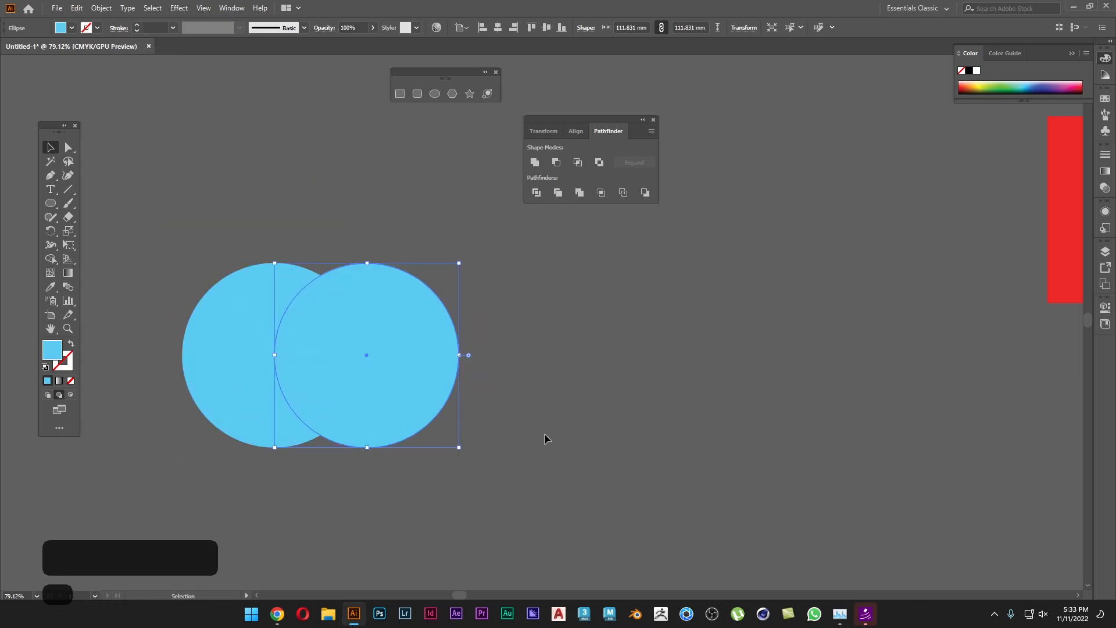
Recolour the duplicated circle red by sampling the colour of the red square.
key(s)
click(1061, 203)
key(v)
click(667, 340)
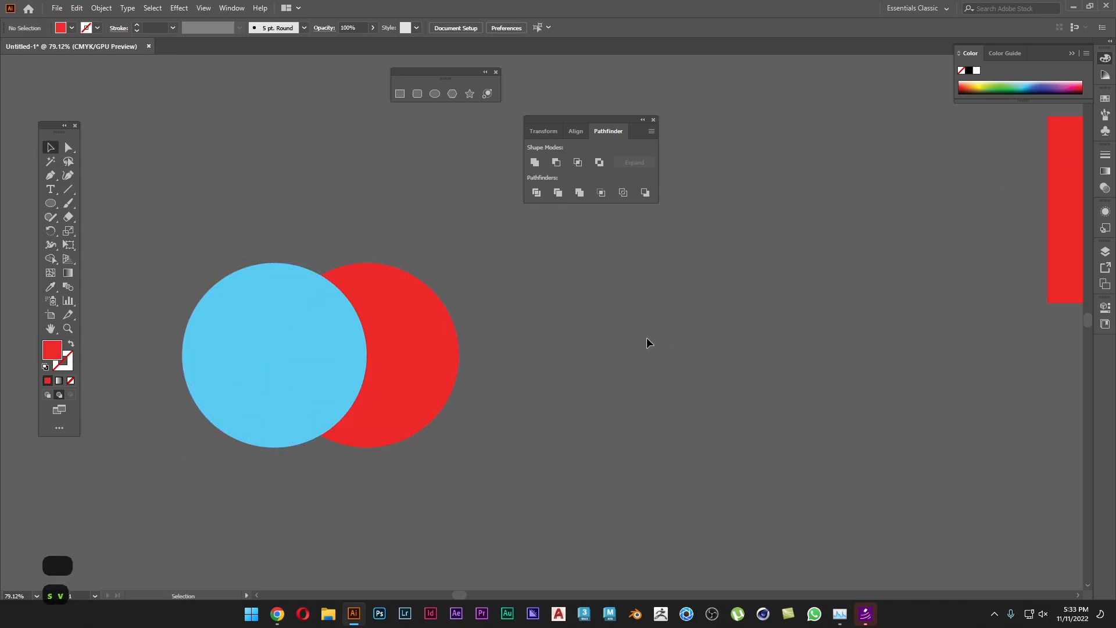
Try cutting out the overlap of the blue and red circles with Exclude, and shift the resulting group slightly right.
drag(571, 293, 220, 387)
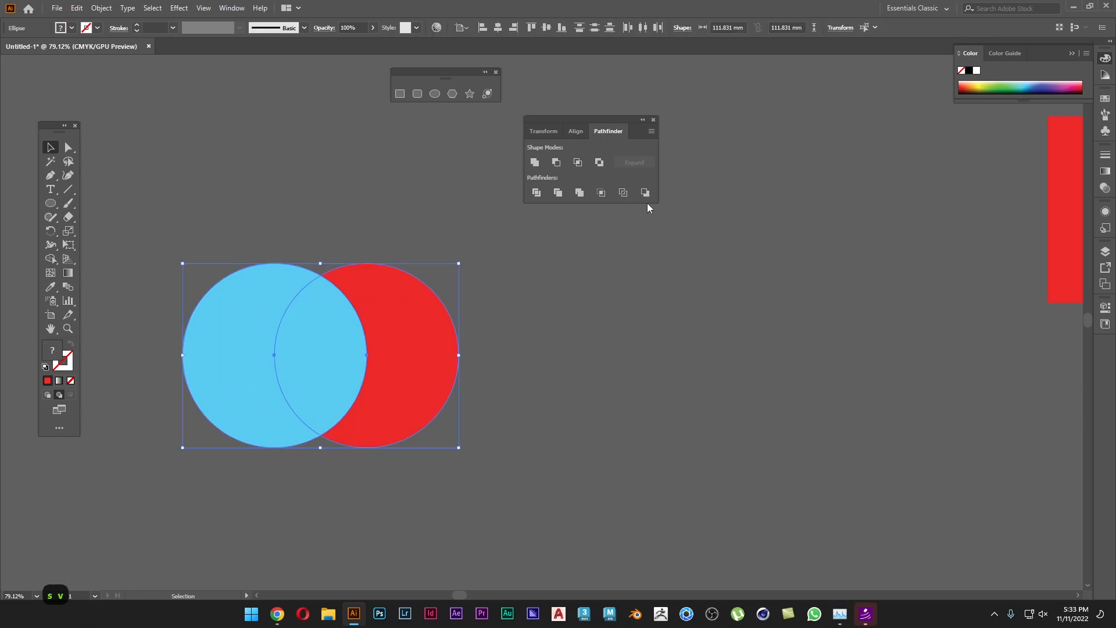
click(600, 162)
click(651, 424)
drag(413, 371, 435, 372)
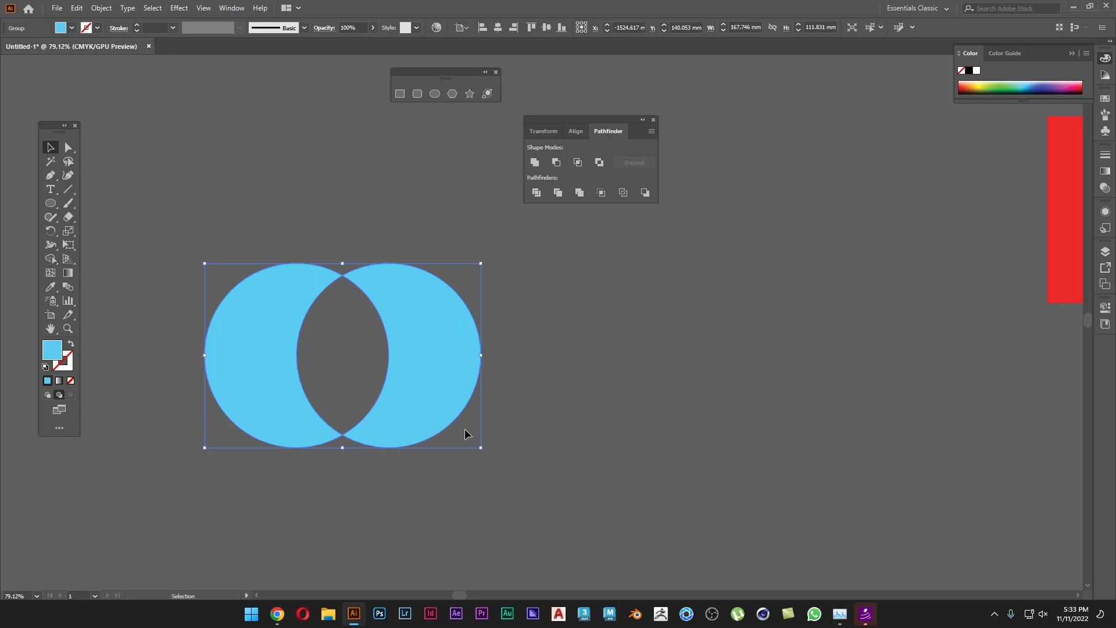
Ungroup the excluded shape and move its right crescent away from the left one.
right_click(462, 377)
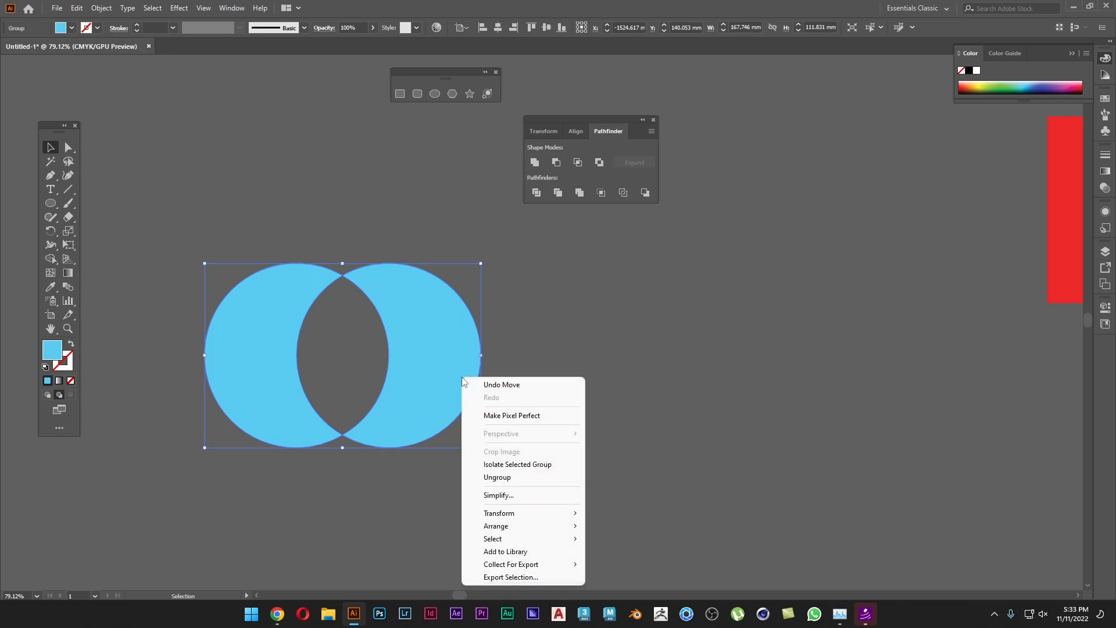
click(535, 480)
click(487, 445)
drag(438, 407, 534, 406)
click(727, 486)
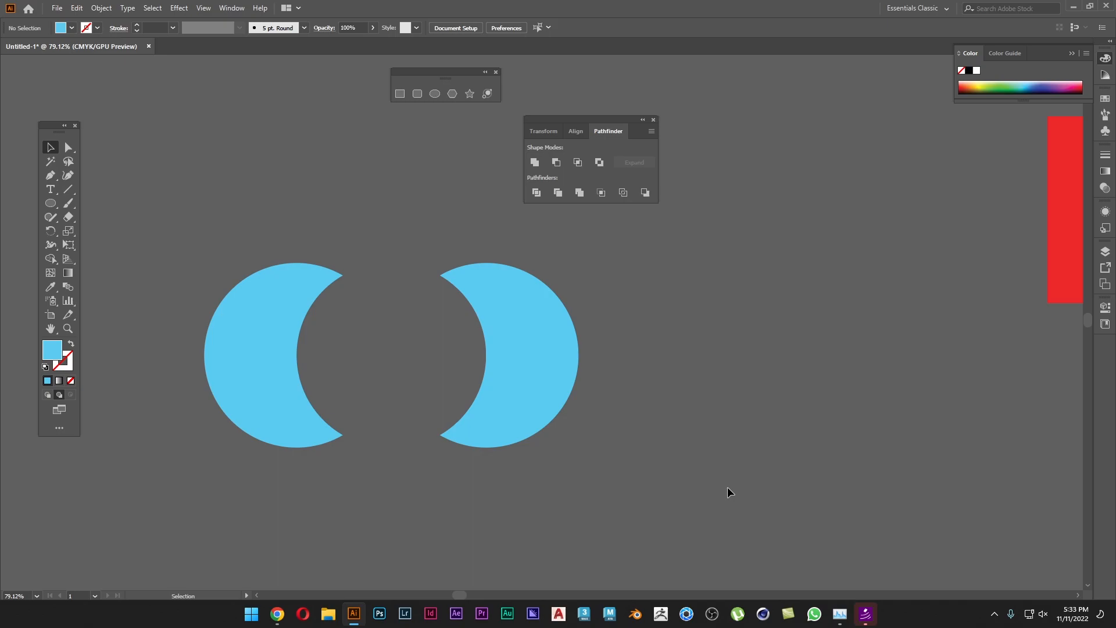
Undo the crescent move, the ungrouping and the Exclude operation to restore the overlapping blue and red circles.
key(ctrl+z)
click(689, 478)
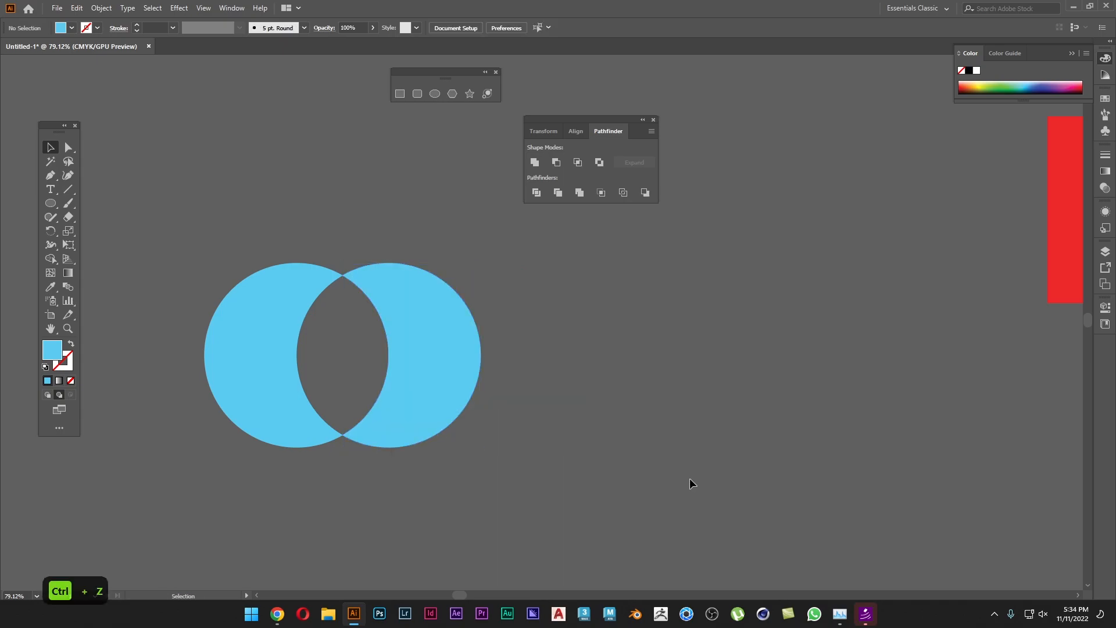
key(ctrl+z)
key(ctrl+z)
key(ctrl+z)
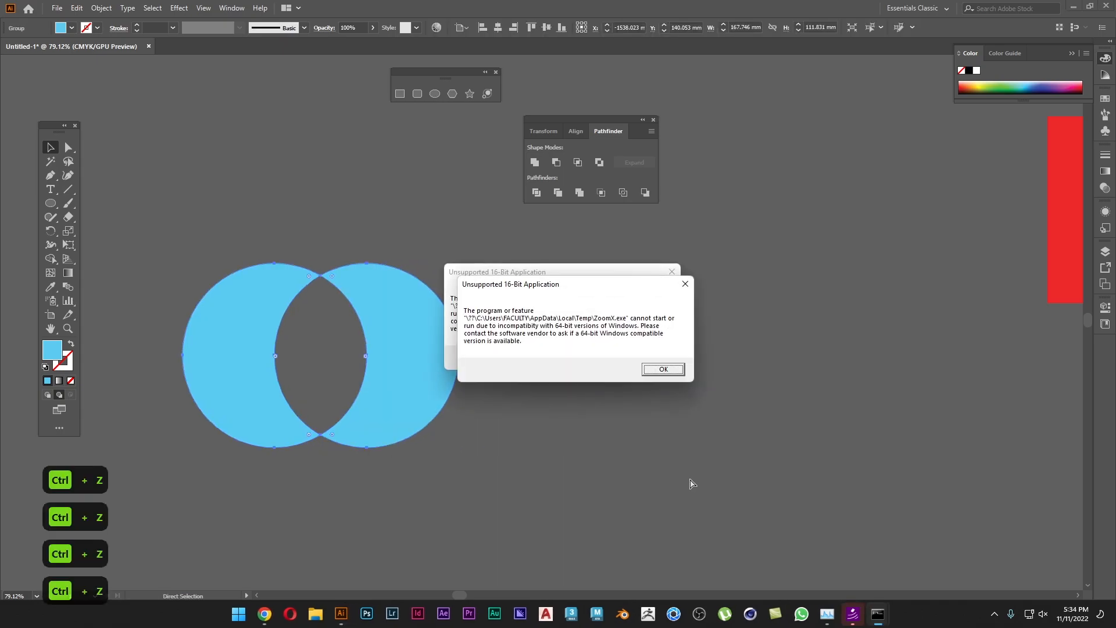
key(ctrl+z)
key(ctrl+z)
key(ctrl+z)
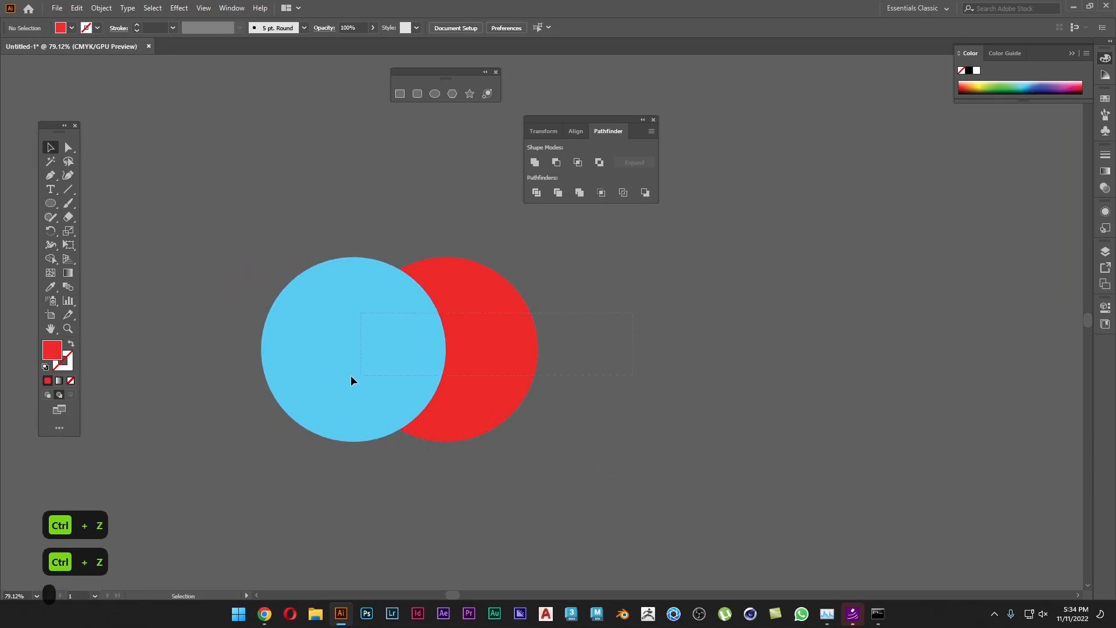
Try merging all regions of the two circles with the Shape Builder tool, and undo the merge.
drag(351, 375, 352, 378)
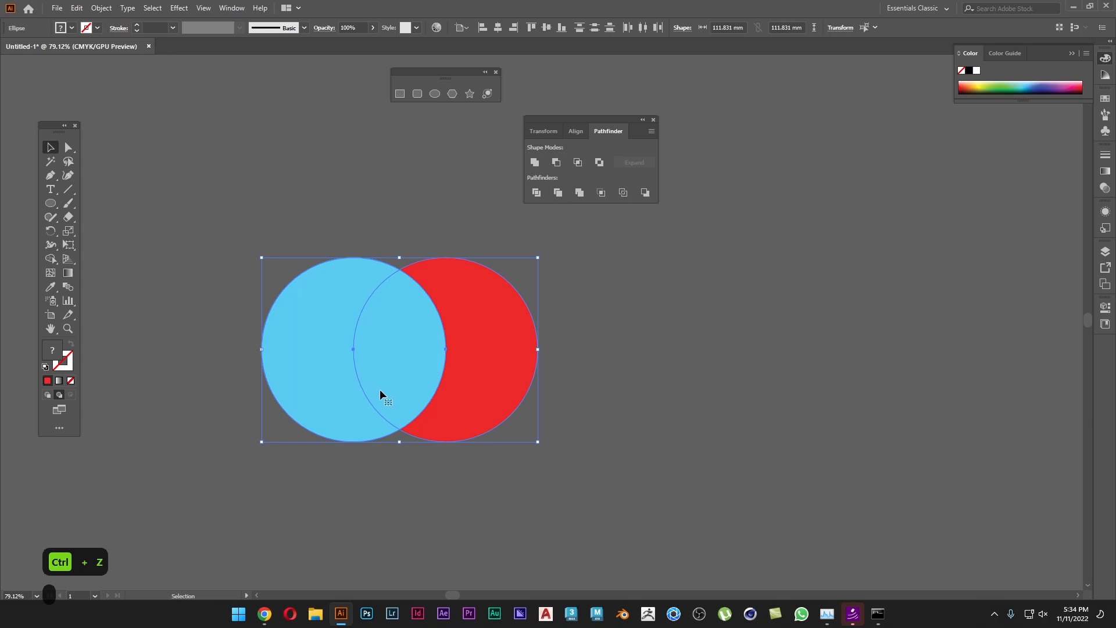
click(51, 259)
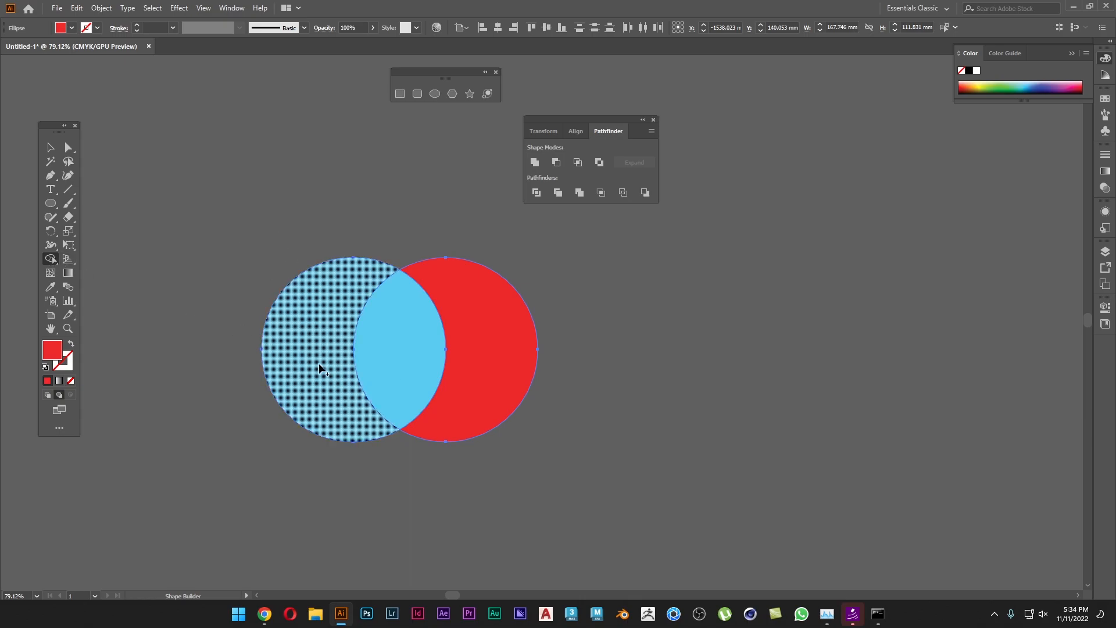
drag(317, 370, 465, 368)
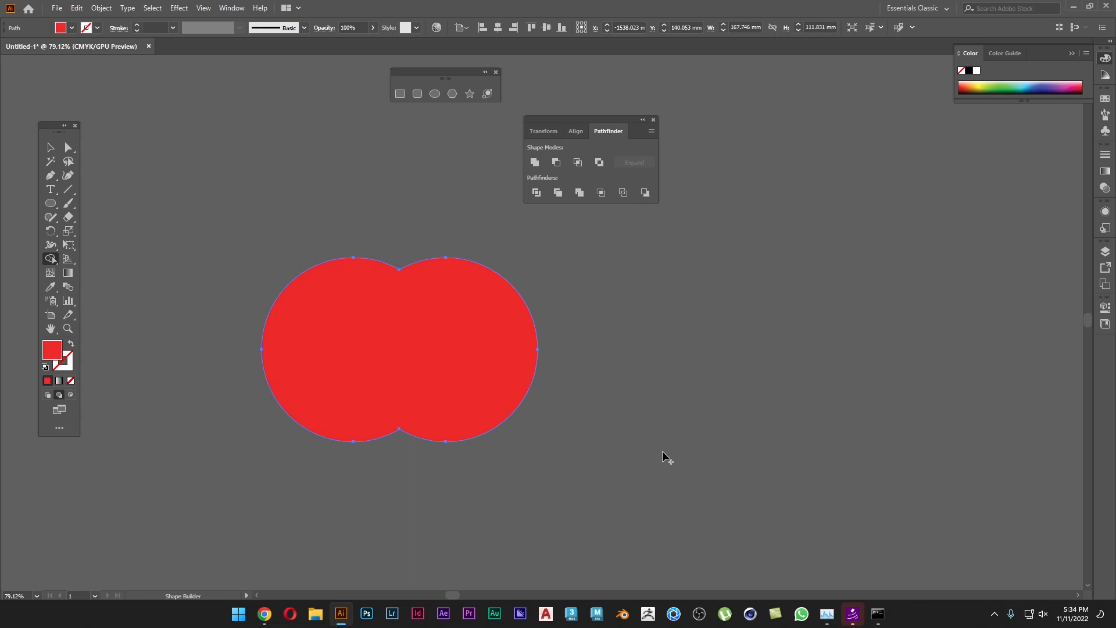
key(ctrl+z)
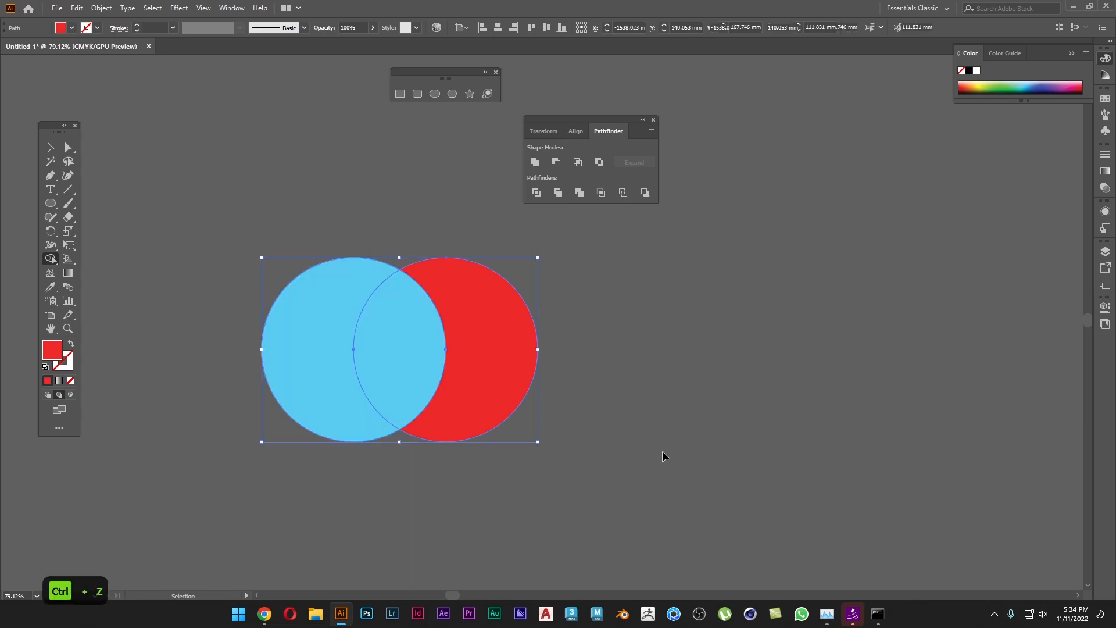
Try removing the circles' overlap with Shape Builder, and separately both outer crescents, undoing each attempt.
alt+click(395, 353)
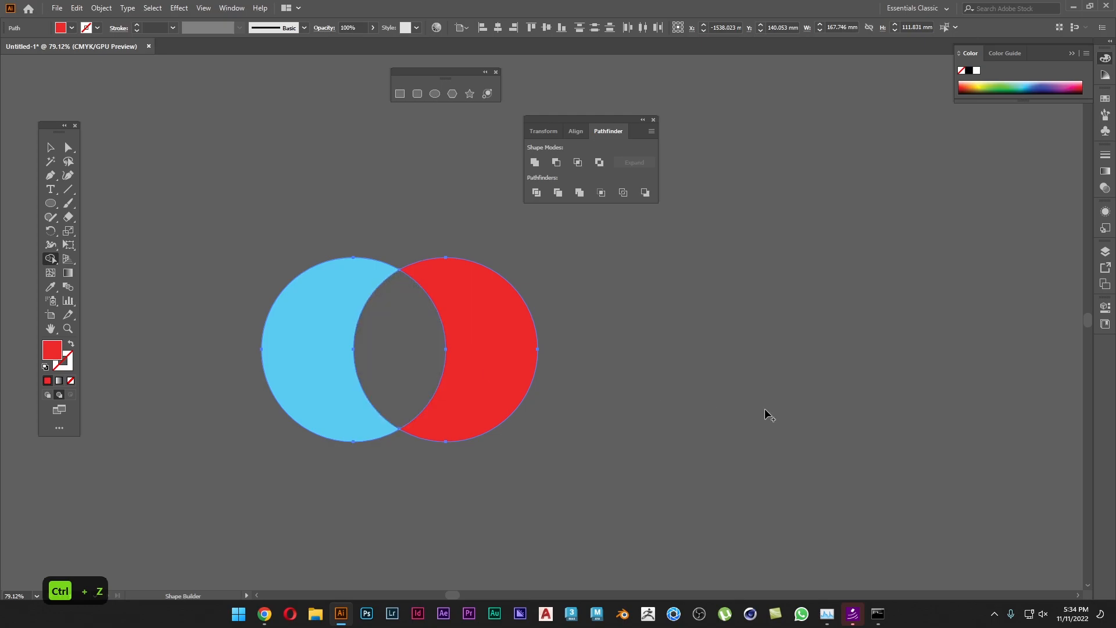
key(ctrl+z)
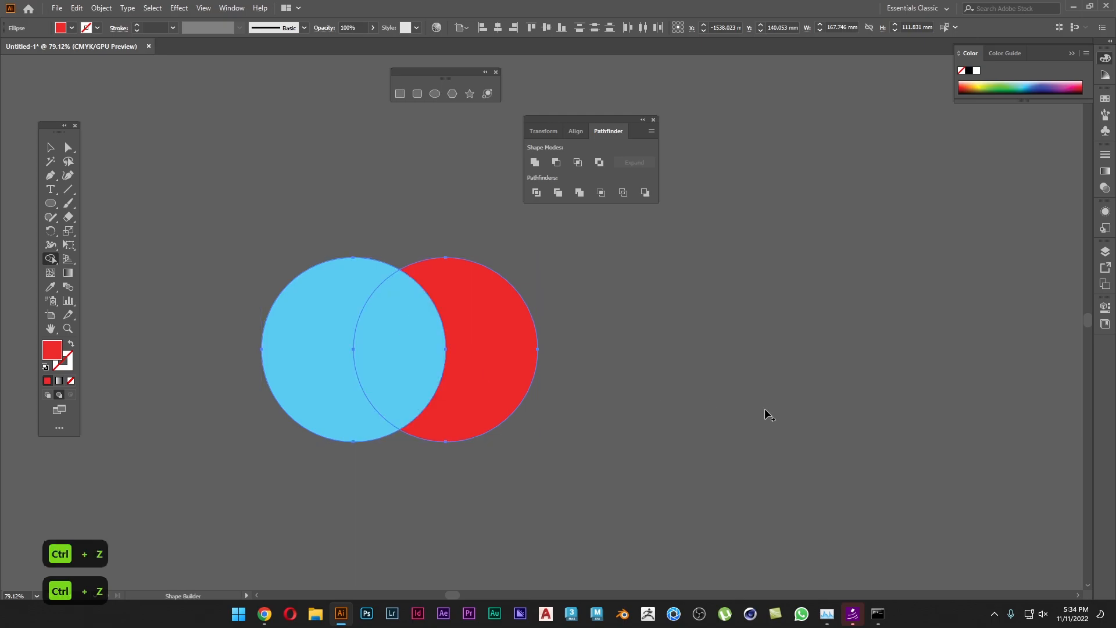
alt+click(482, 290)
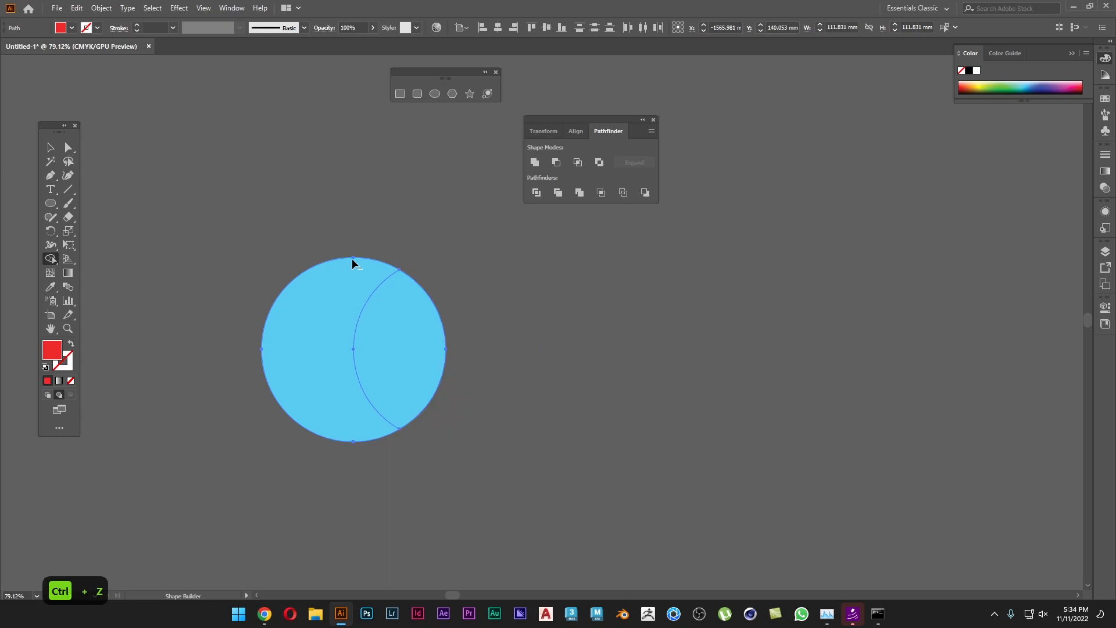
alt+click(360, 273)
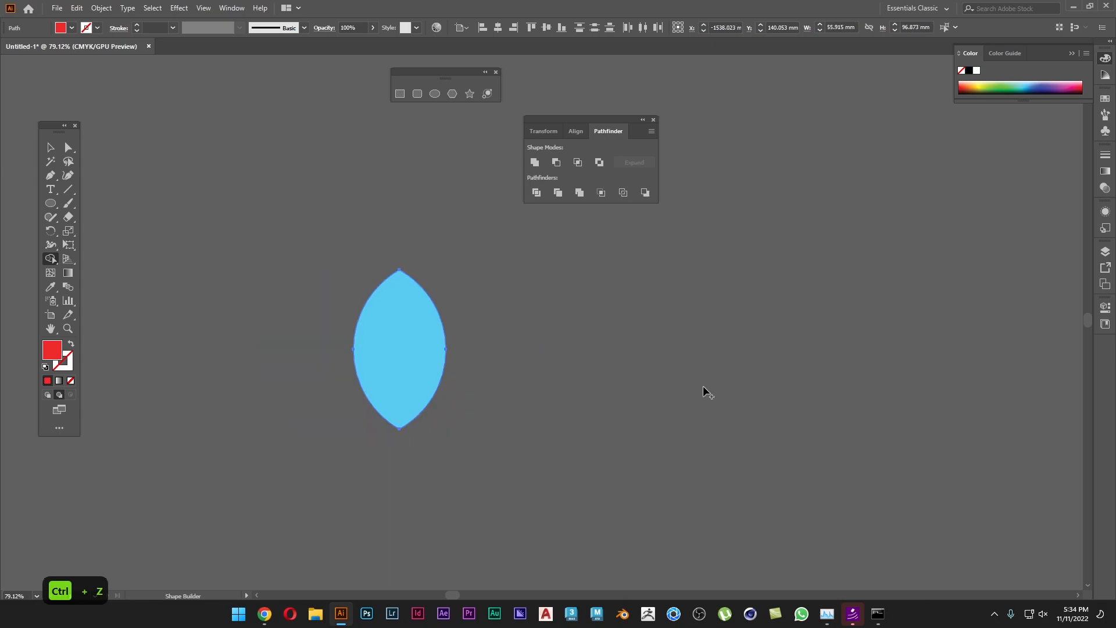
key(ctrl+z)
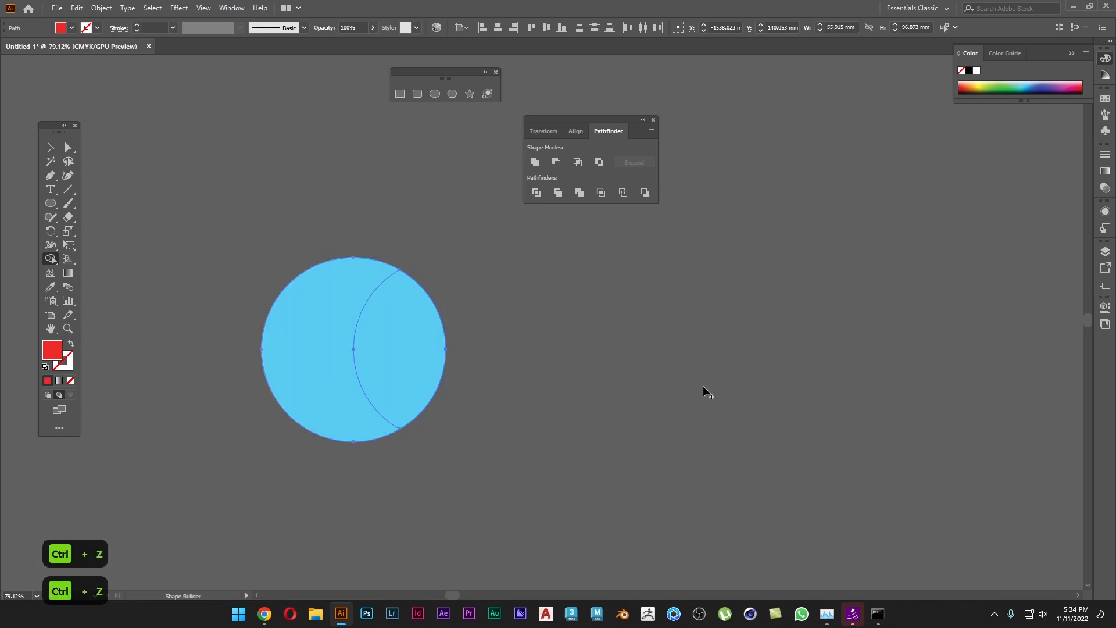
key(ctrl+z)
Try removing the red crescent together with the overlap using Shape Builder, and undo the removal.
drag(483, 351, 418, 352)
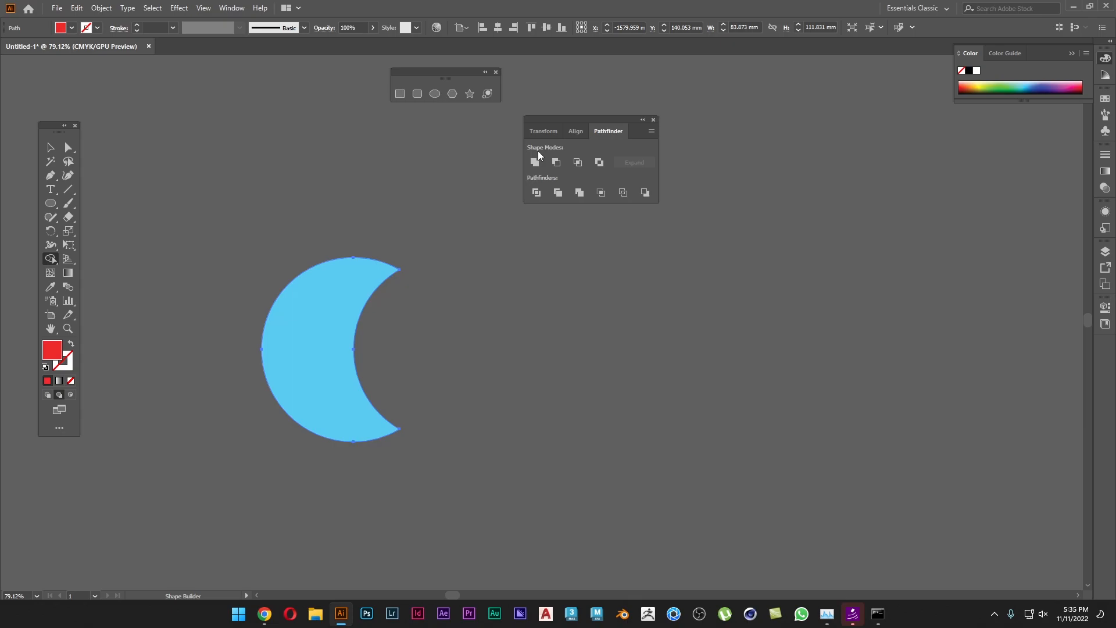
key(ctrl+z)
key(v)
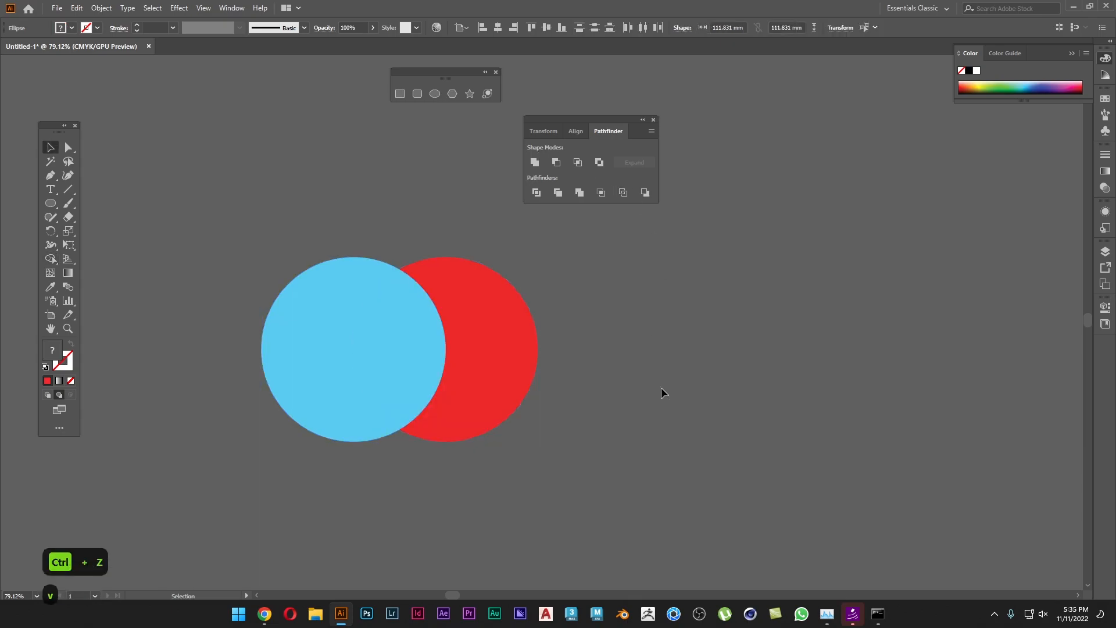
Try removing both outer crescents of the two circles with Shape Builder to keep only the overlap, and undo the removals.
click(660, 387)
drag(507, 318, 441, 421)
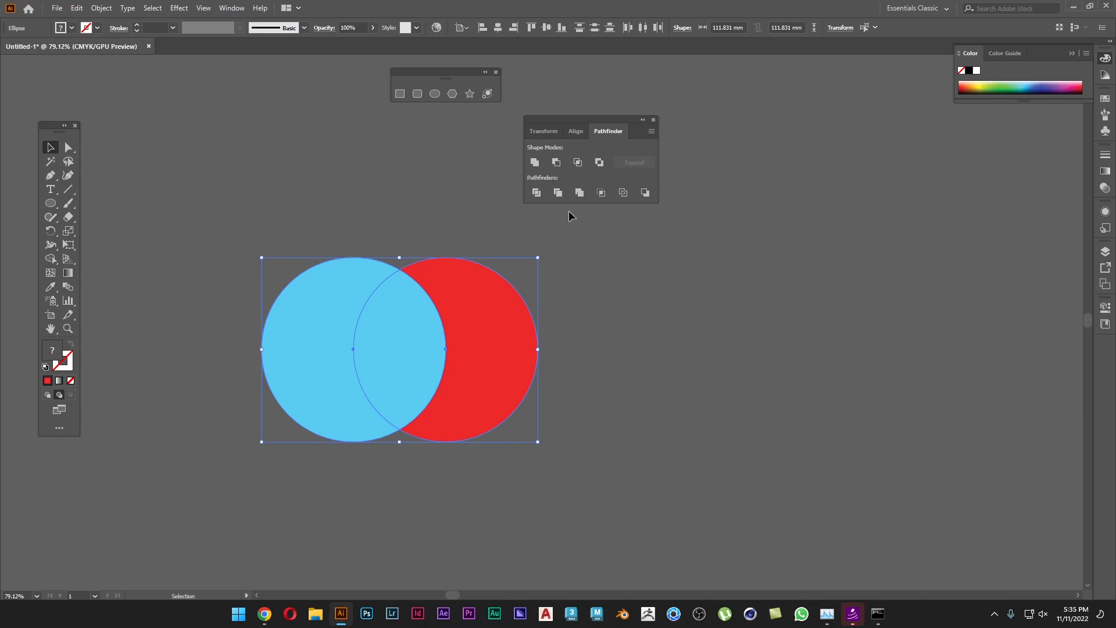
drag(191, 294, 473, 386)
click(50, 259)
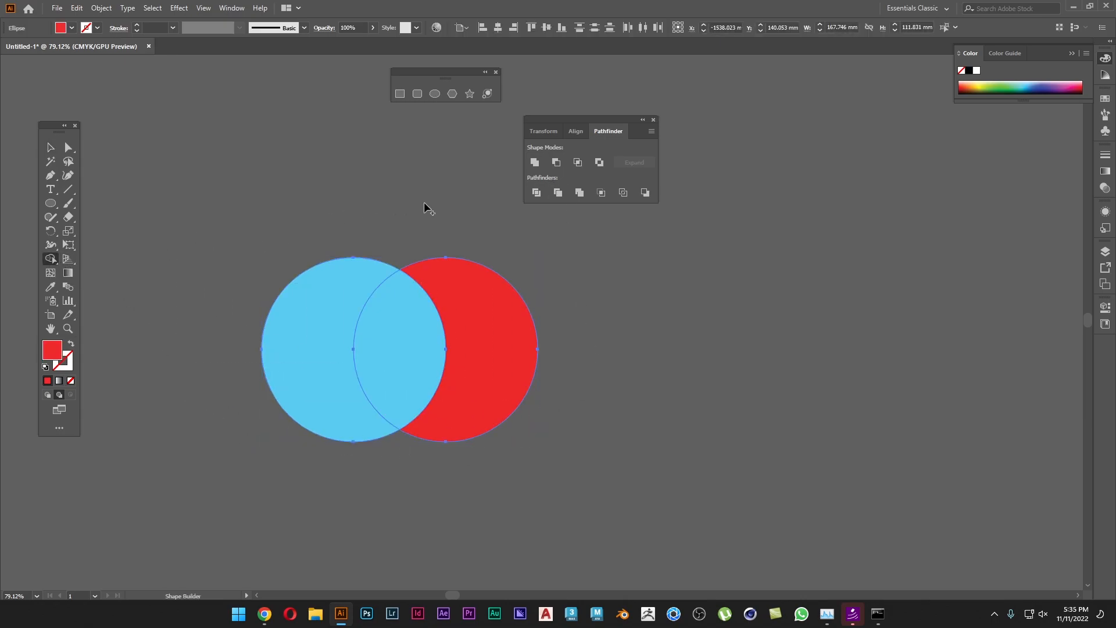
alt+click(470, 262)
alt+click(324, 304)
key(v)
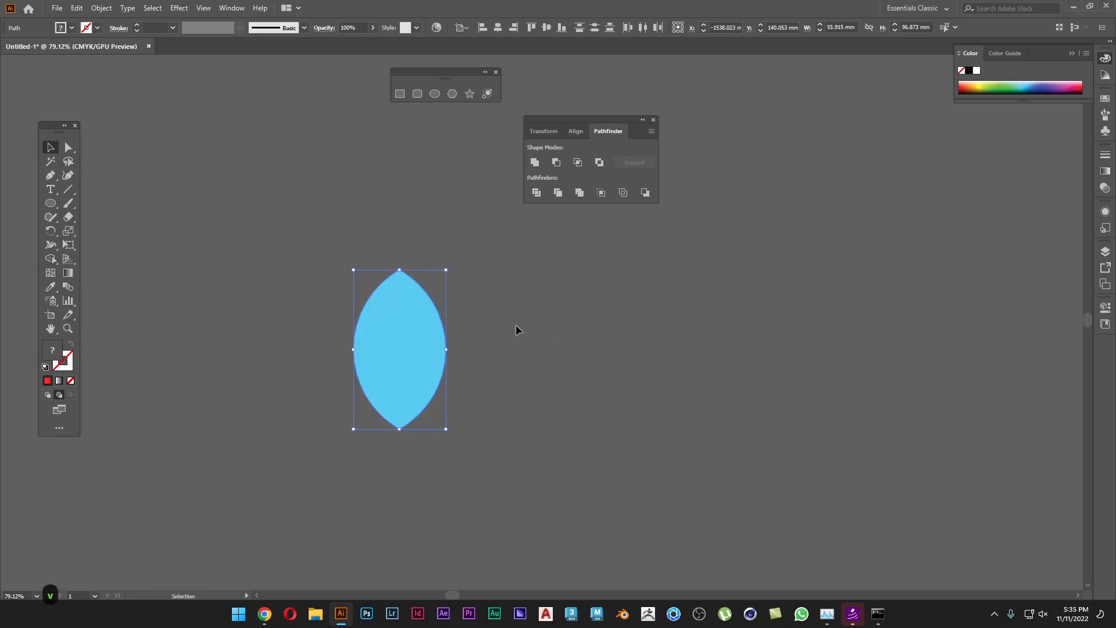
click(539, 341)
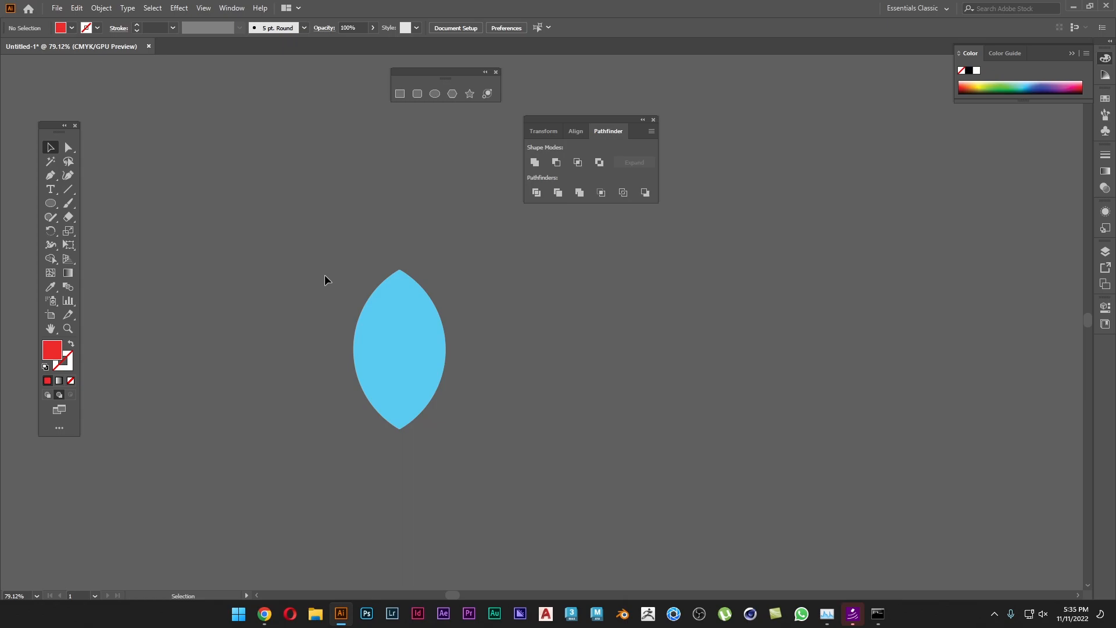
key(ctrl+z)
key(ctrl+z)
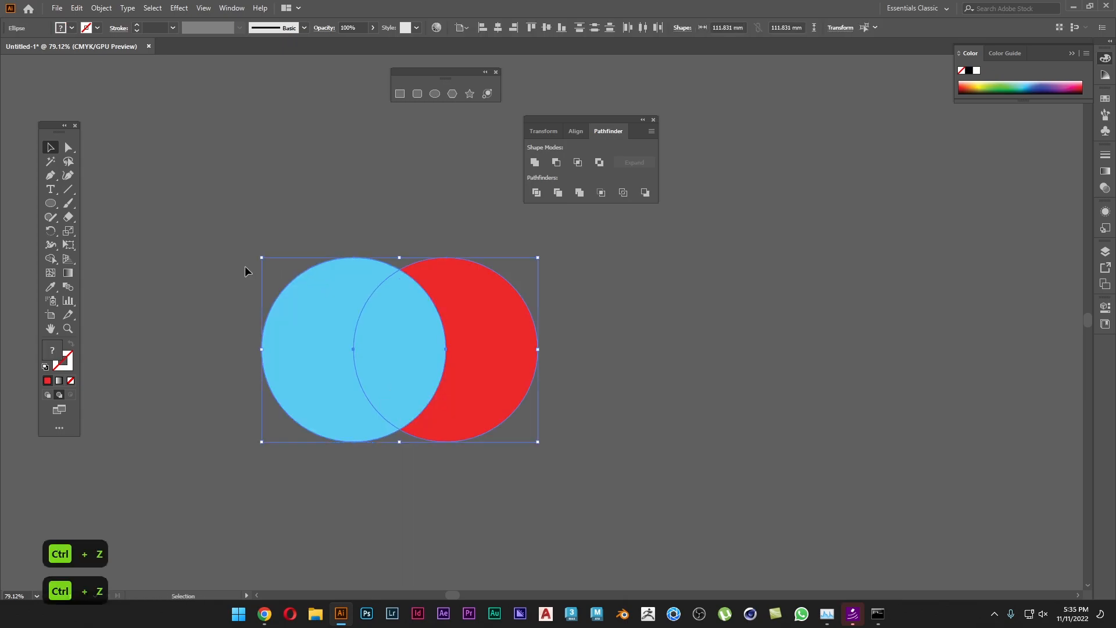
Split the overlapping blue and red circles with Pathfinder's Divide and ungroup the resulting pieces.
drag(319, 350, 236, 351)
key(ctrl+z)
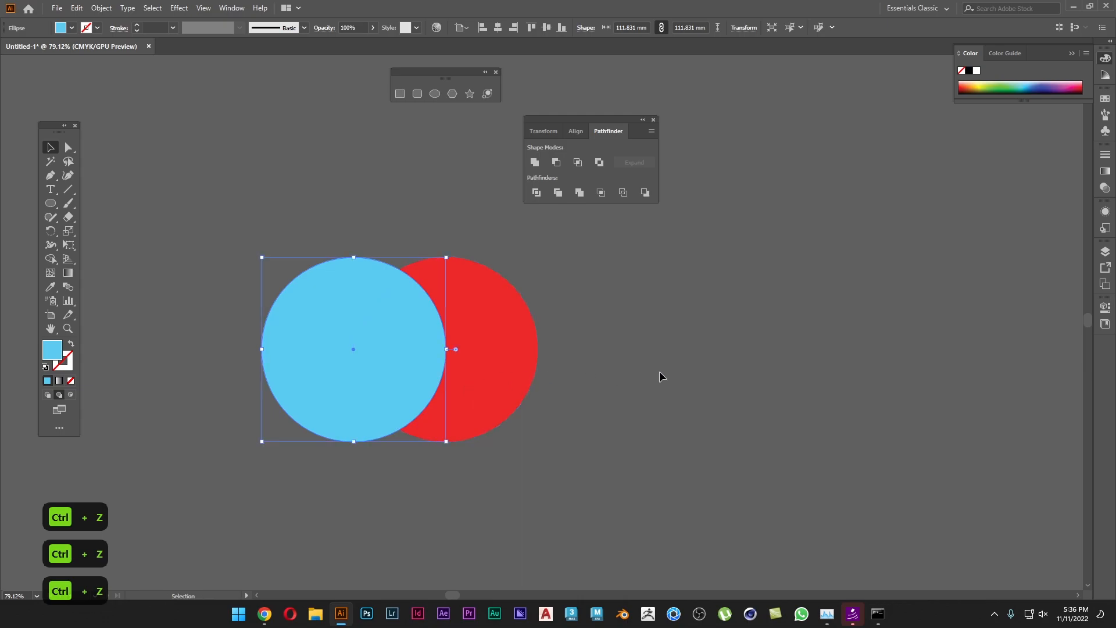
shift+click(519, 350)
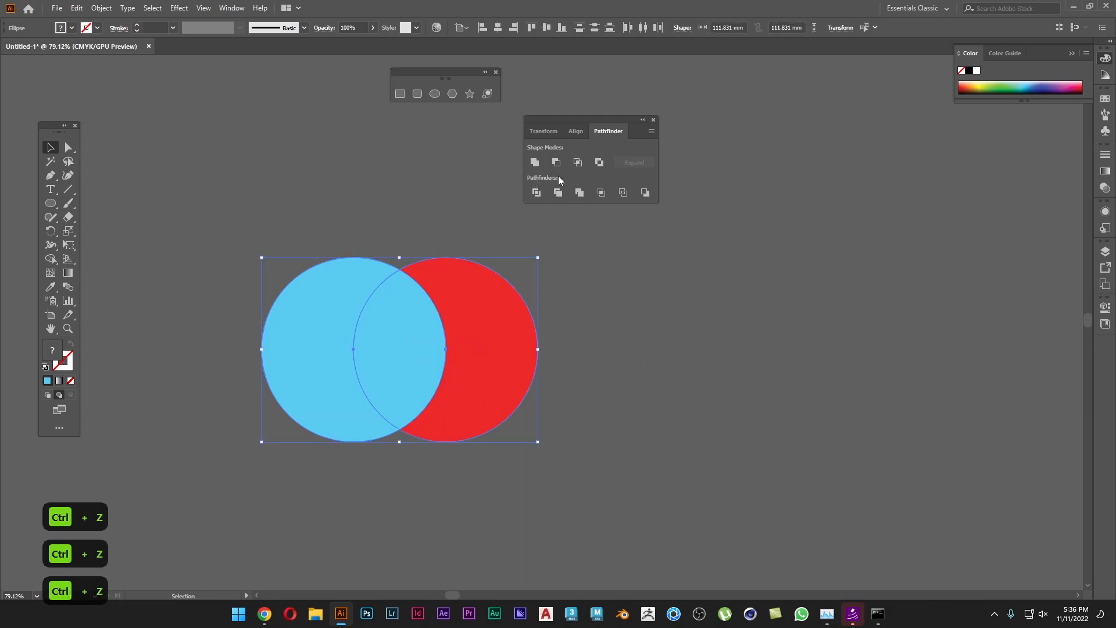
click(536, 194)
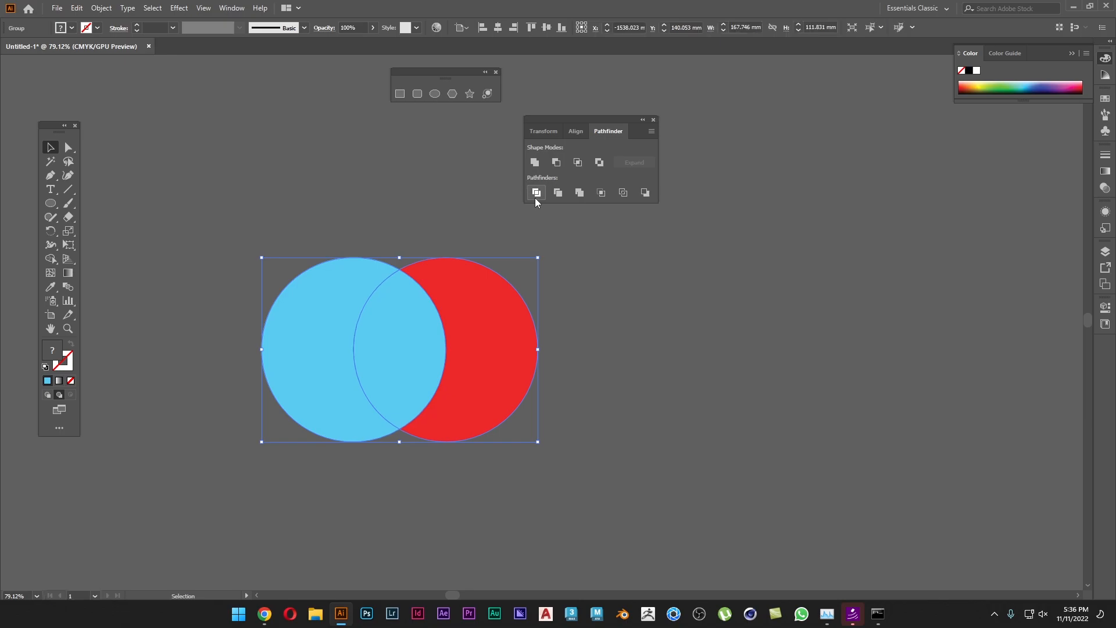
click(705, 373)
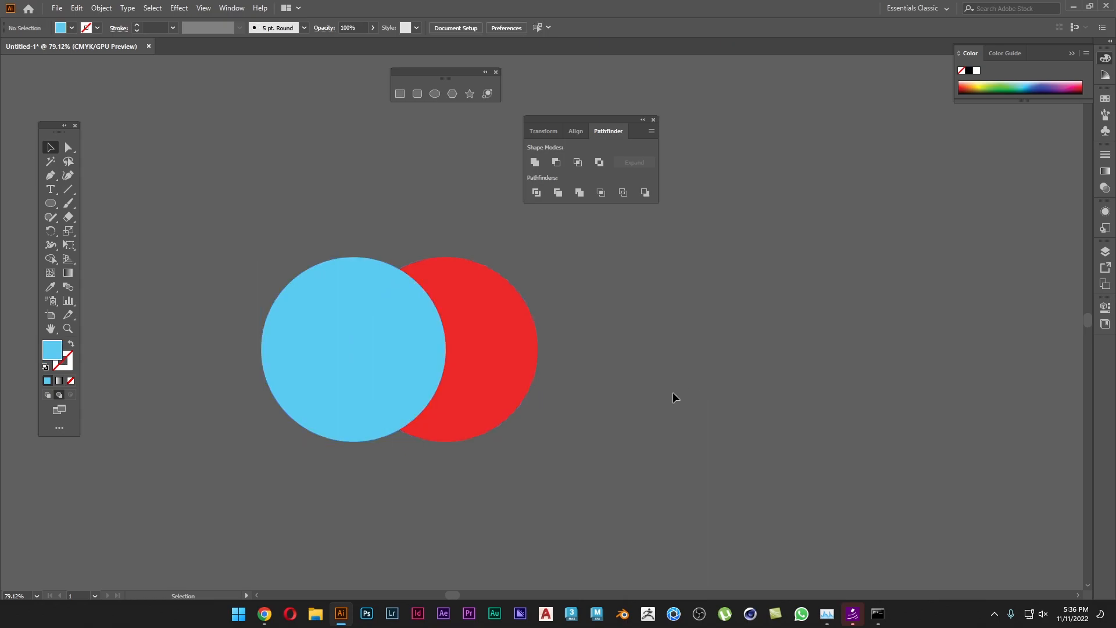
click(498, 368)
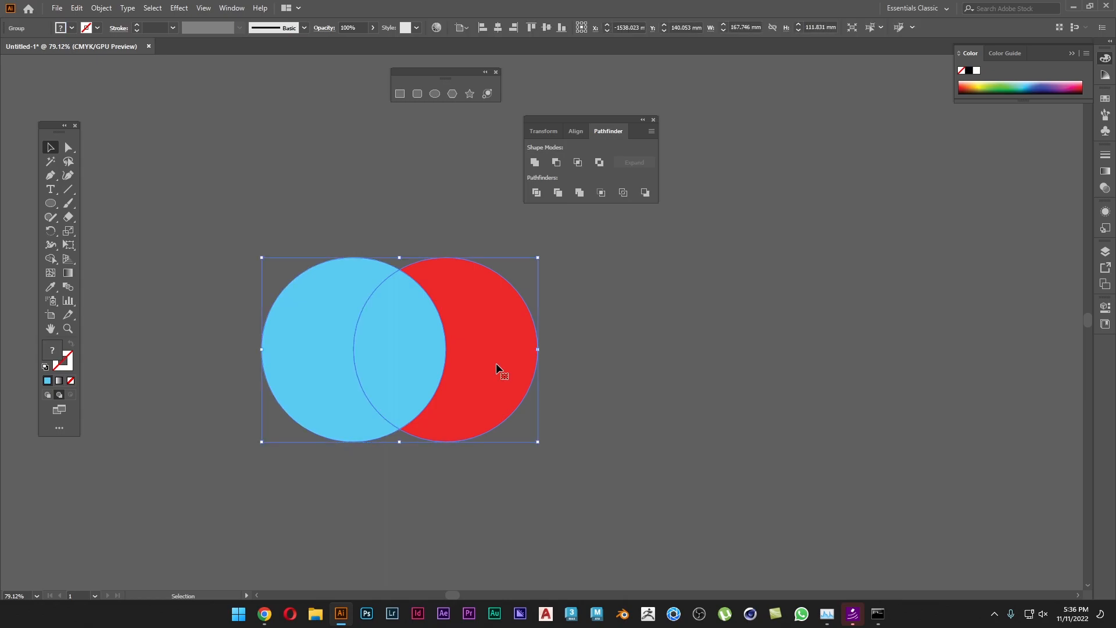
right_click(495, 363)
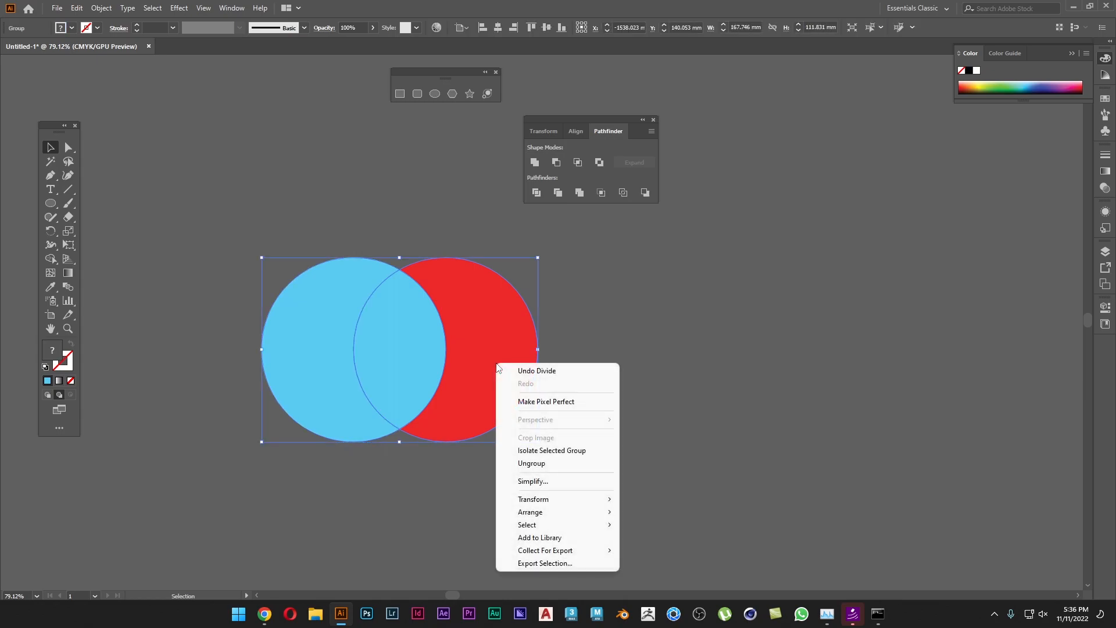
click(541, 463)
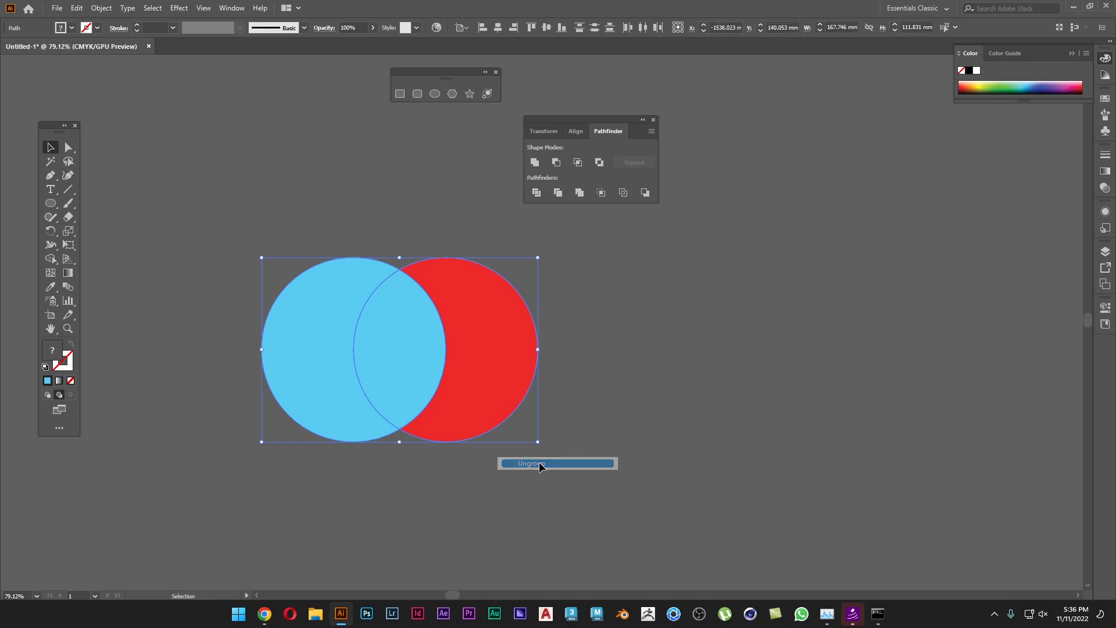
click(649, 472)
Try shifting the red and blue crescents outward from the overlap piece, and undo both moves.
drag(499, 395, 534, 394)
drag(304, 393, 258, 394)
click(441, 504)
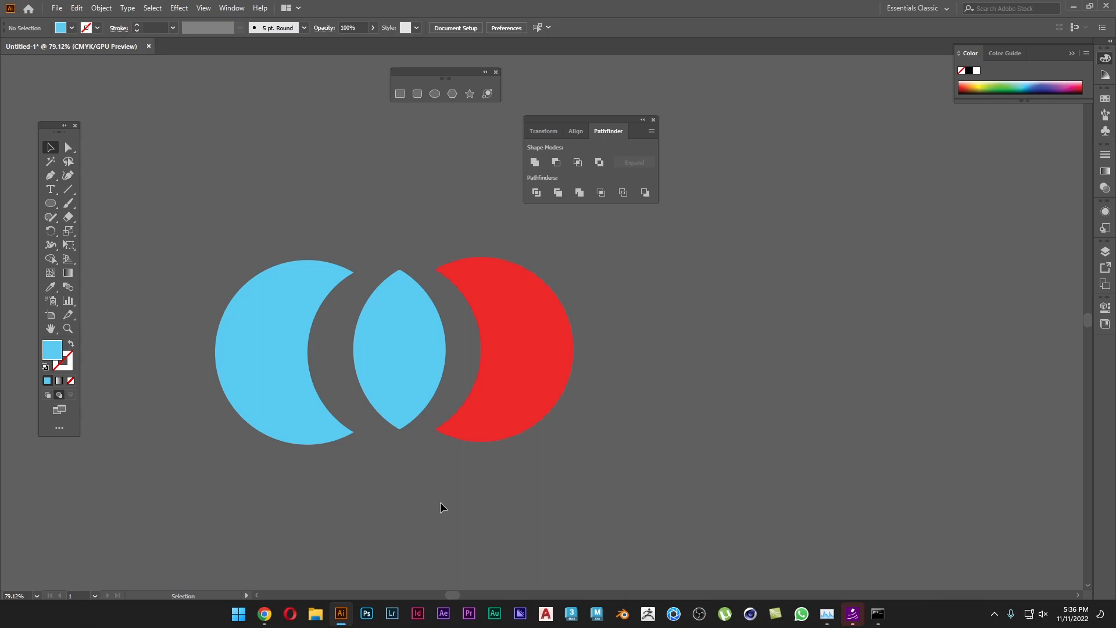
key(ctrl+z)
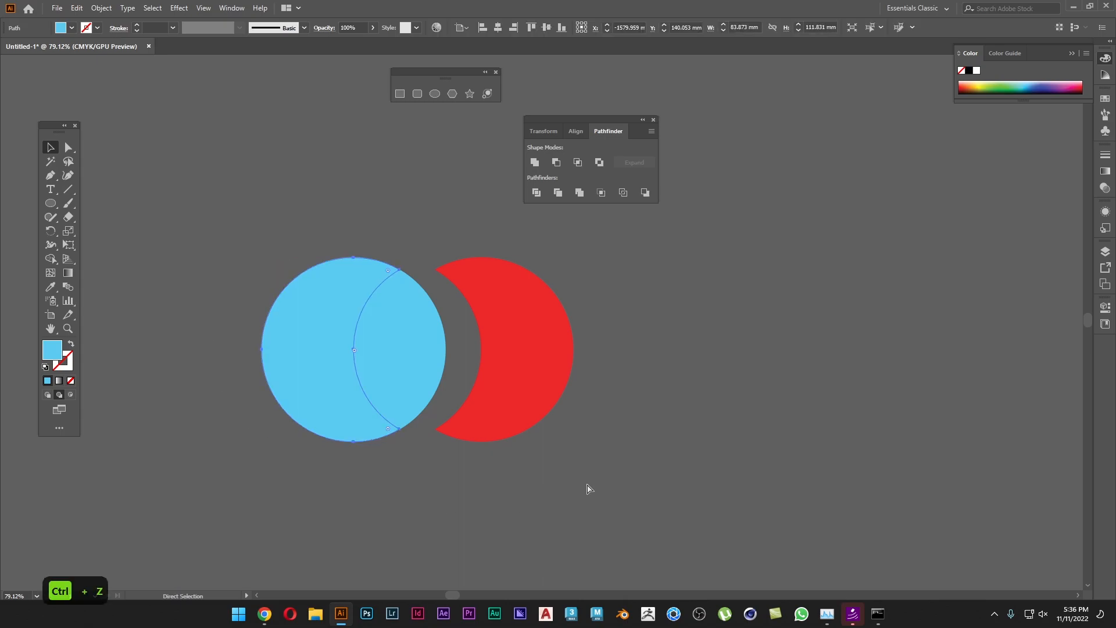
key(ctrl+z)
click(586, 482)
Try moving the lens-shaped overlap and both crescents well apart from each other, and undo all three moves.
click(500, 395)
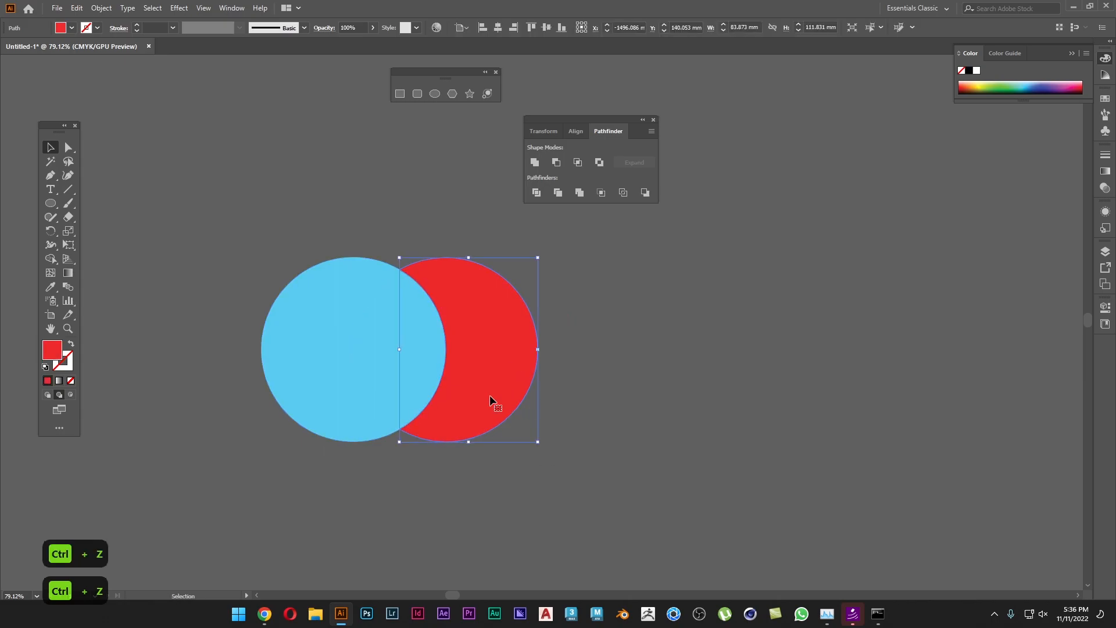
click(405, 357)
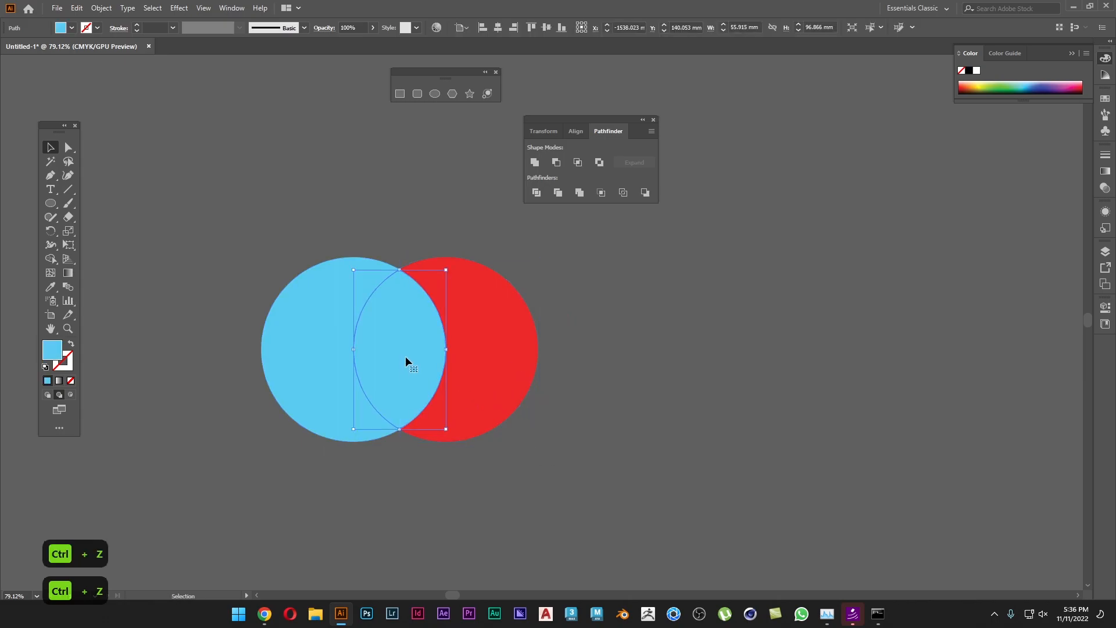
drag(411, 358, 714, 400)
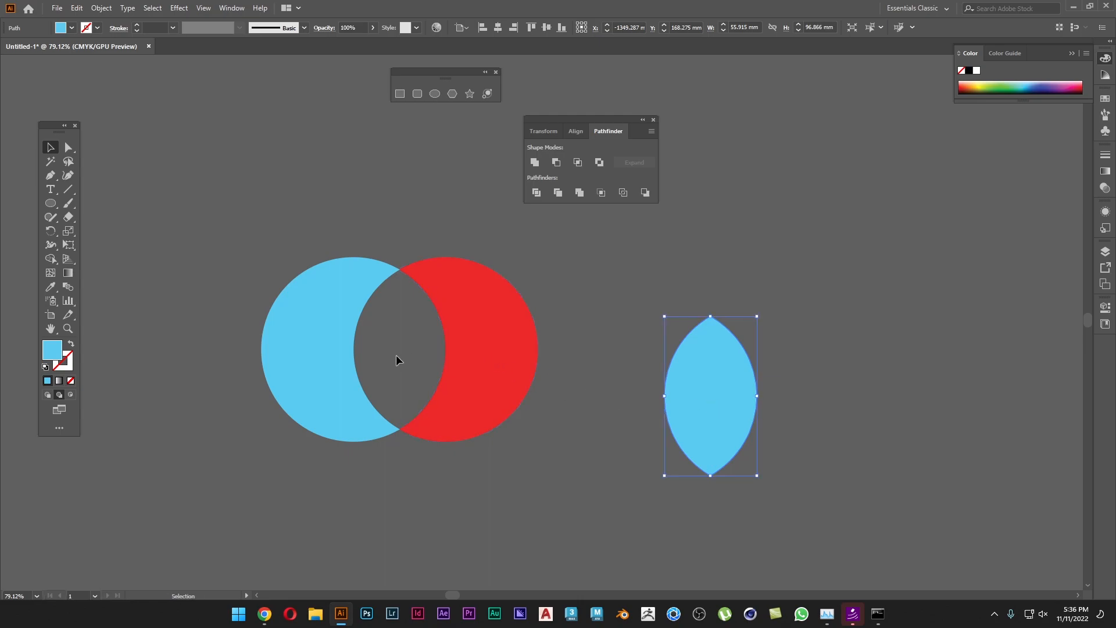
drag(287, 363, 154, 371)
drag(505, 376, 556, 344)
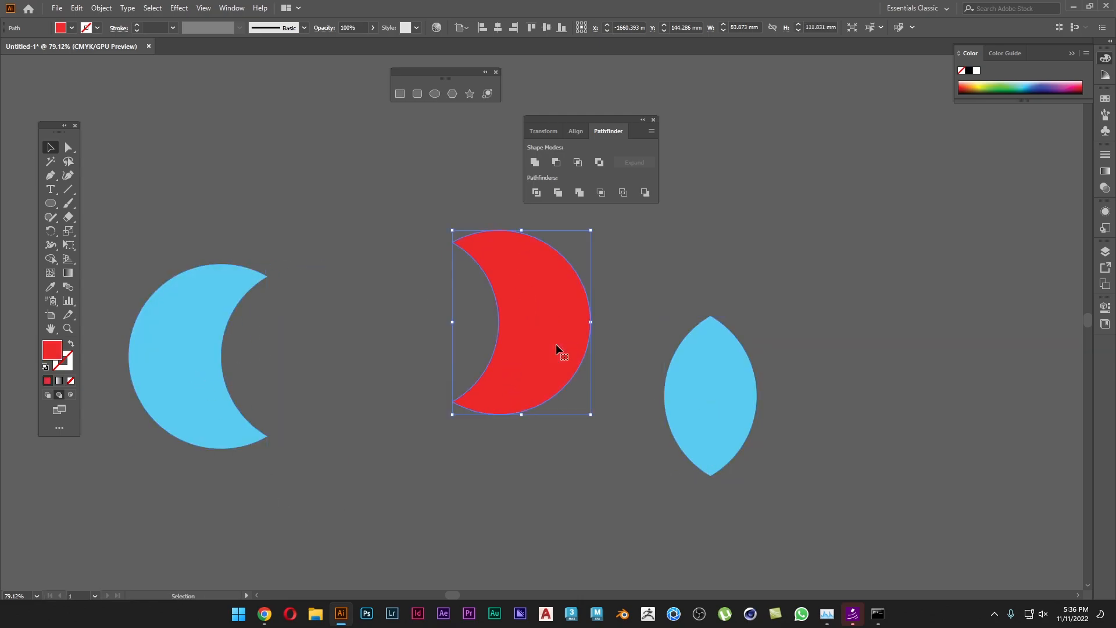
key(ctrl+z)
key(ctrl+z)
key(ctrl+z)
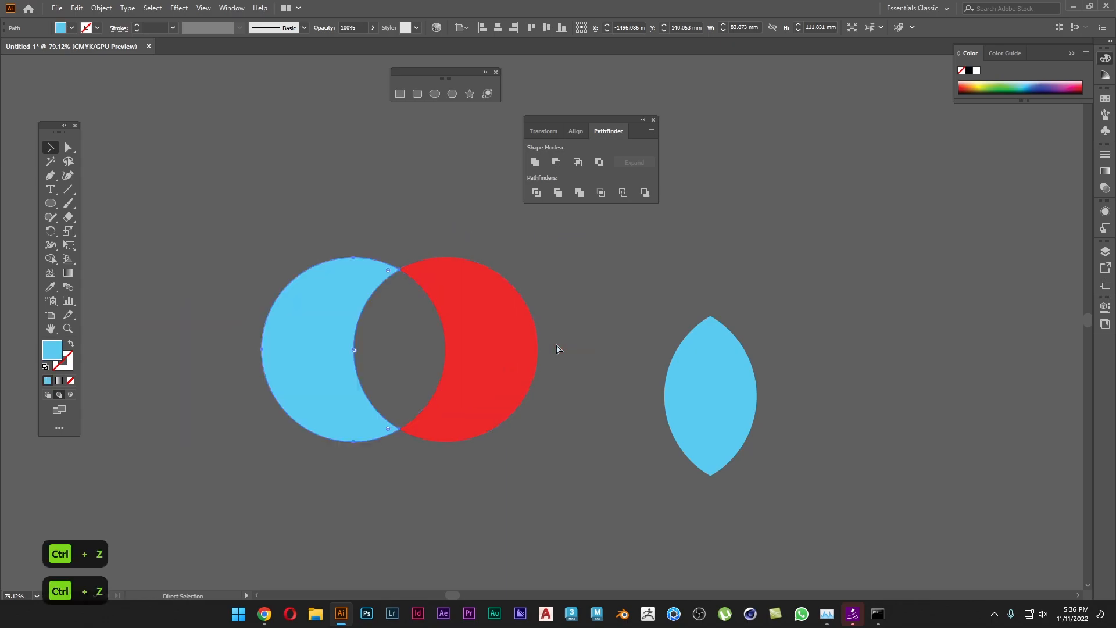
Recolour the lens-shaped overlap and the blue crescent with the red sampled from the red crescent.
key(i)
click(502, 345)
key(v)
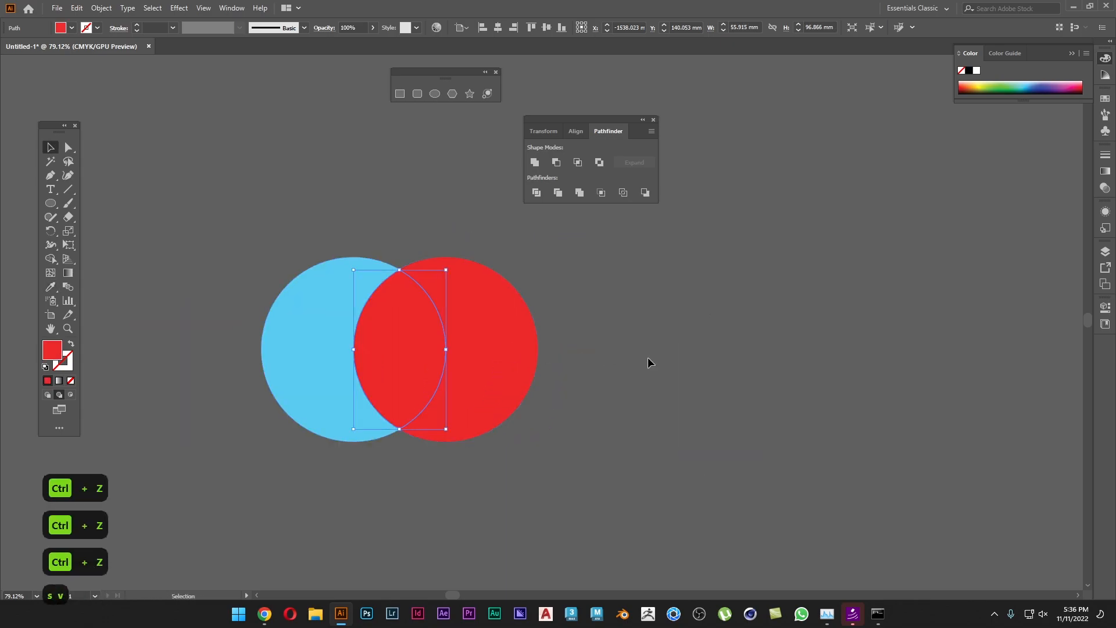
key(v)
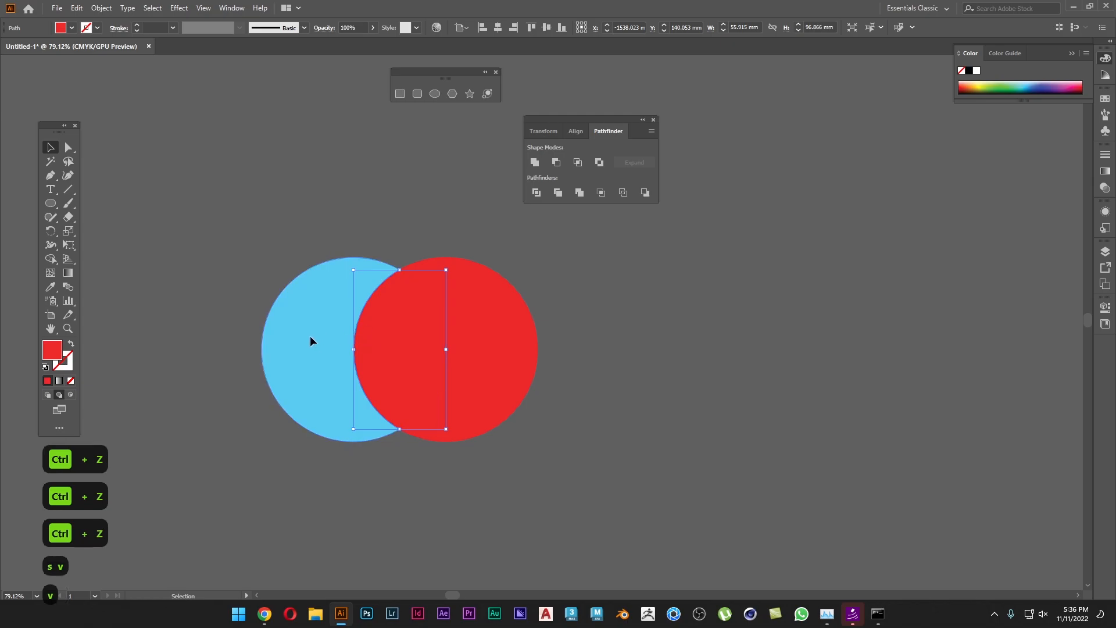
click(309, 336)
key(s)
click(398, 337)
key(v)
click(738, 398)
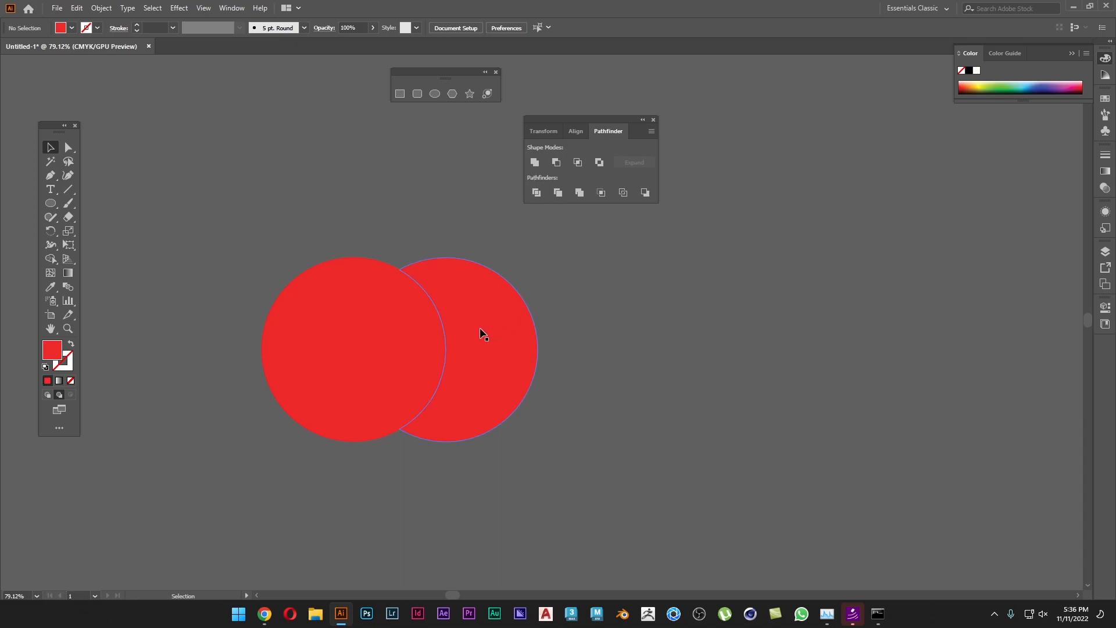
Move the two outer crescents outward so that gaps separate them from the central lens piece.
drag(481, 331, 519, 332)
drag(268, 332, 215, 333)
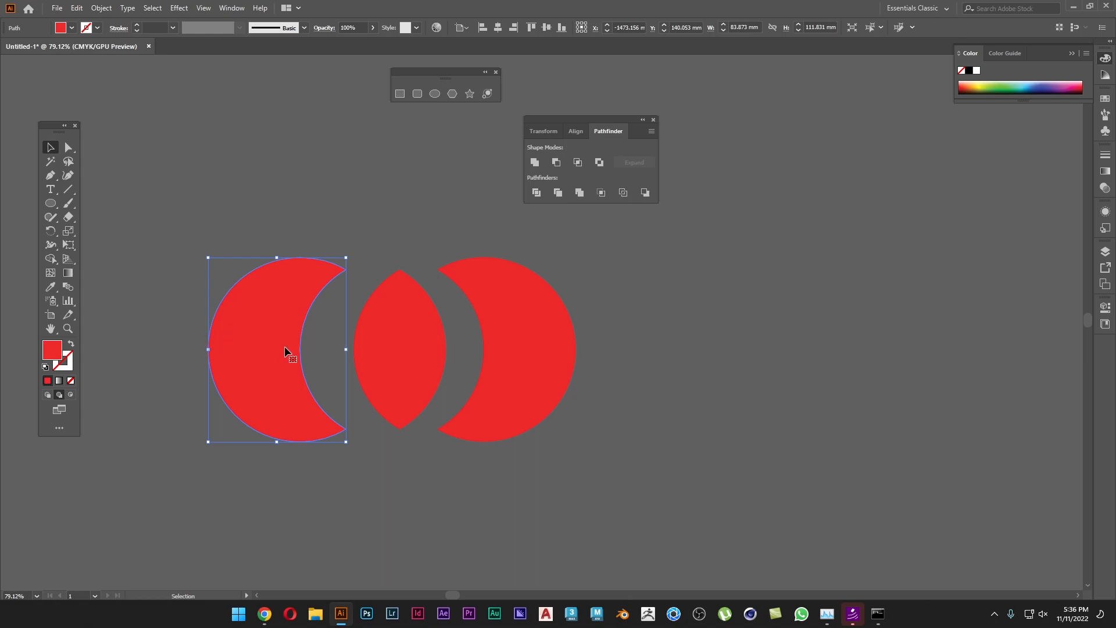
click(749, 395)
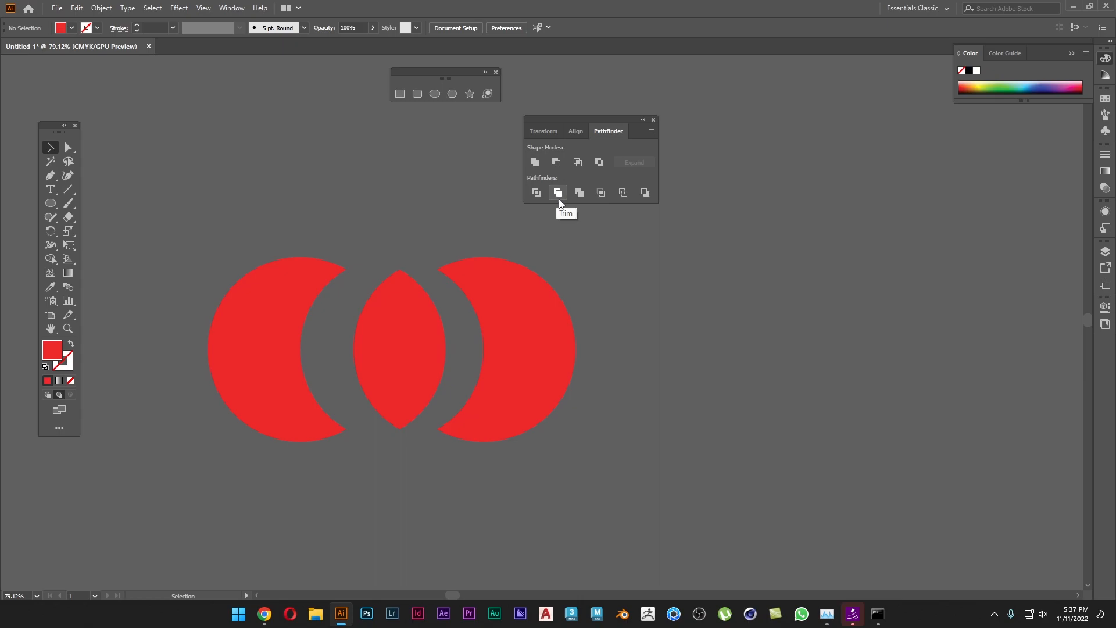
Set the stroke colour of the whole red flower line pattern to f9f9f9.
drag(866, 400, 196, 367)
drag(672, 397, 328, 403)
drag(589, 119, 718, 107)
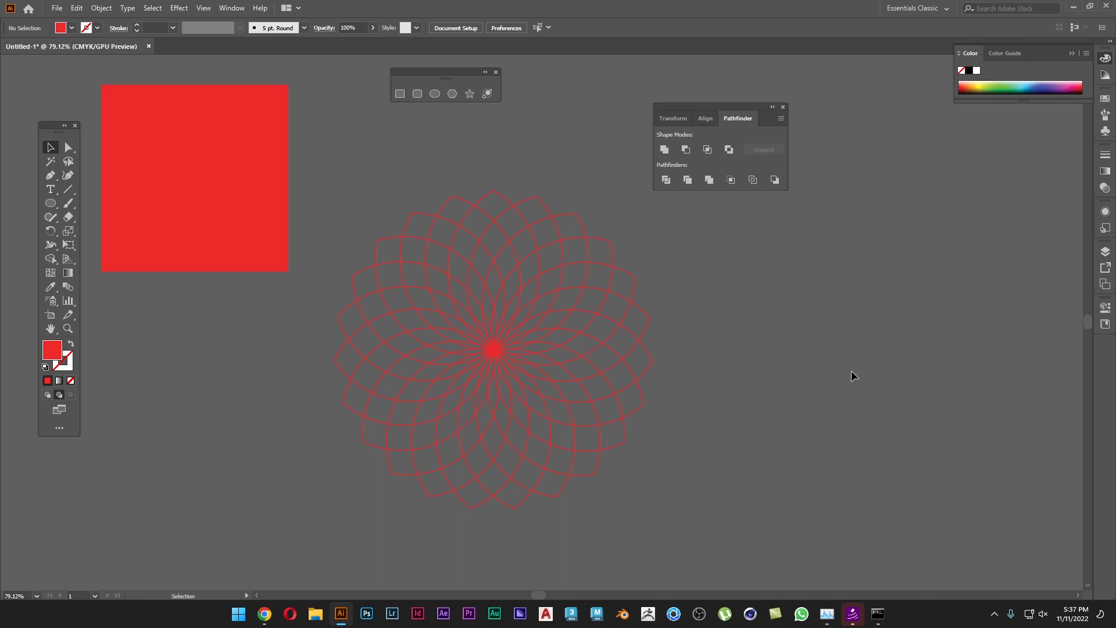
drag(712, 288, 725, 282)
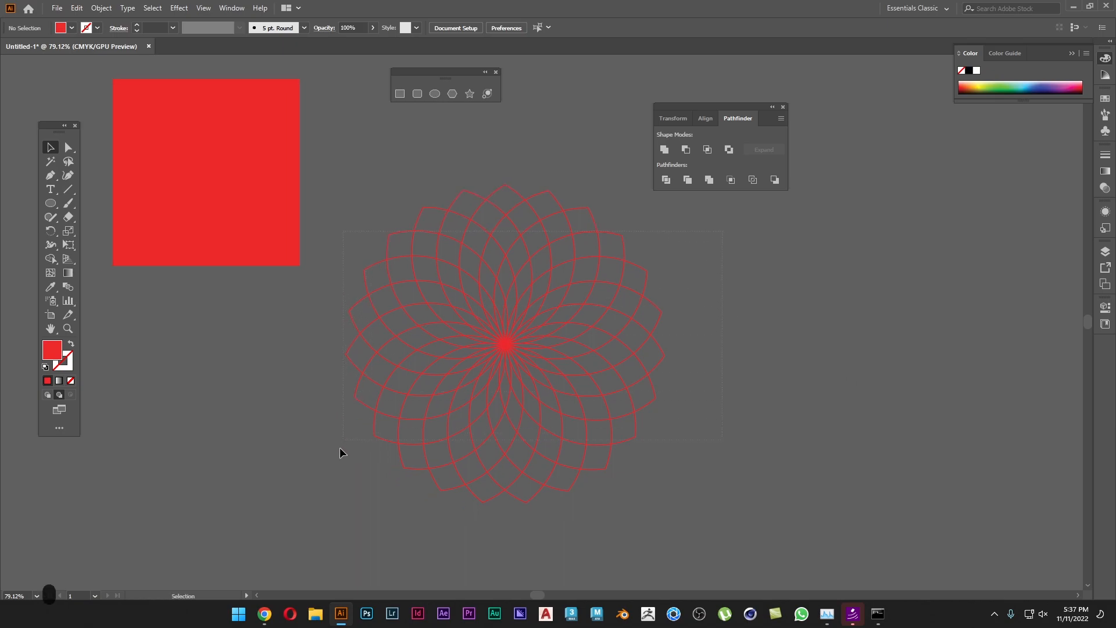
drag(342, 441, 329, 480)
double_click(68, 363)
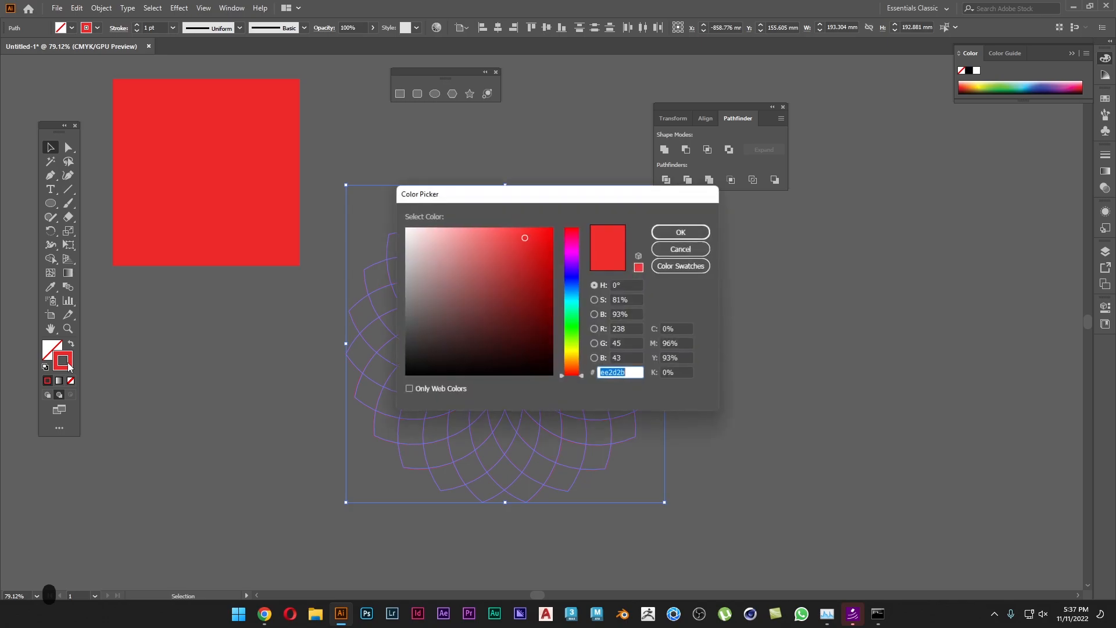
click(404, 230)
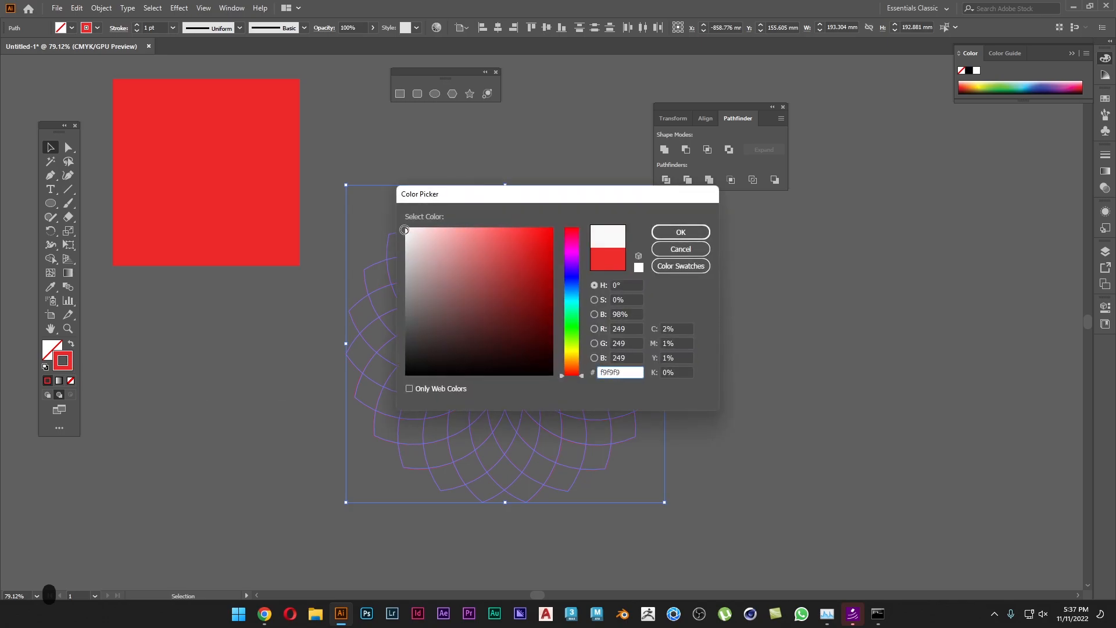
click(680, 232)
click(812, 325)
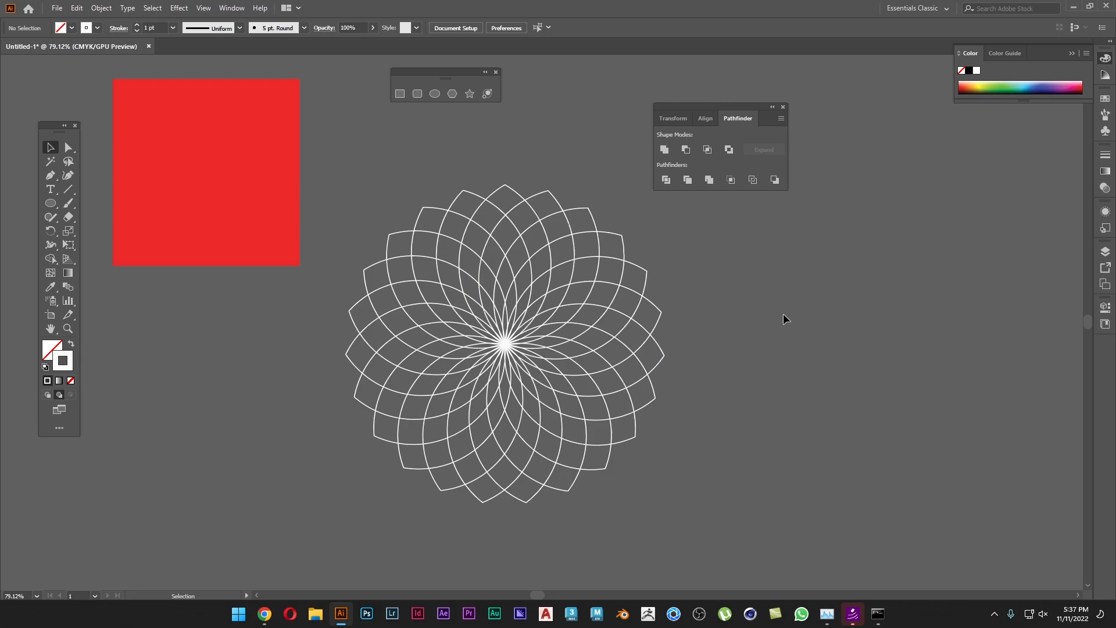
Divide the whole white flower line pattern with Pathfinder and ungroup the resulting pieces.
scroll(512, 287, up, 1)
scroll(493, 303, up, 1)
drag(511, 306, 513, 287)
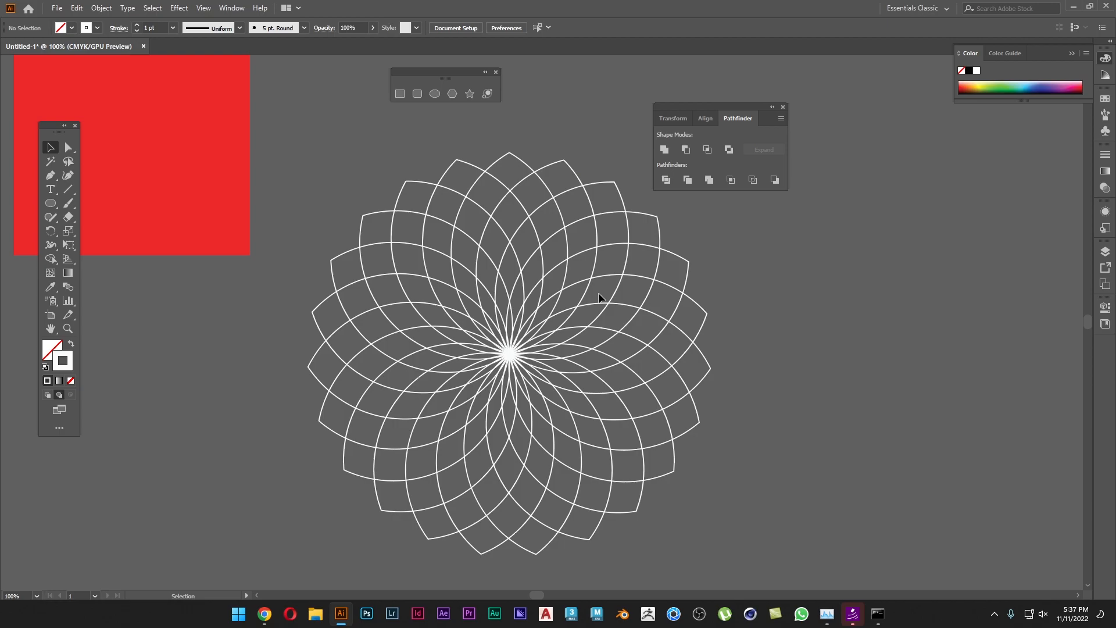
drag(824, 229, 310, 510)
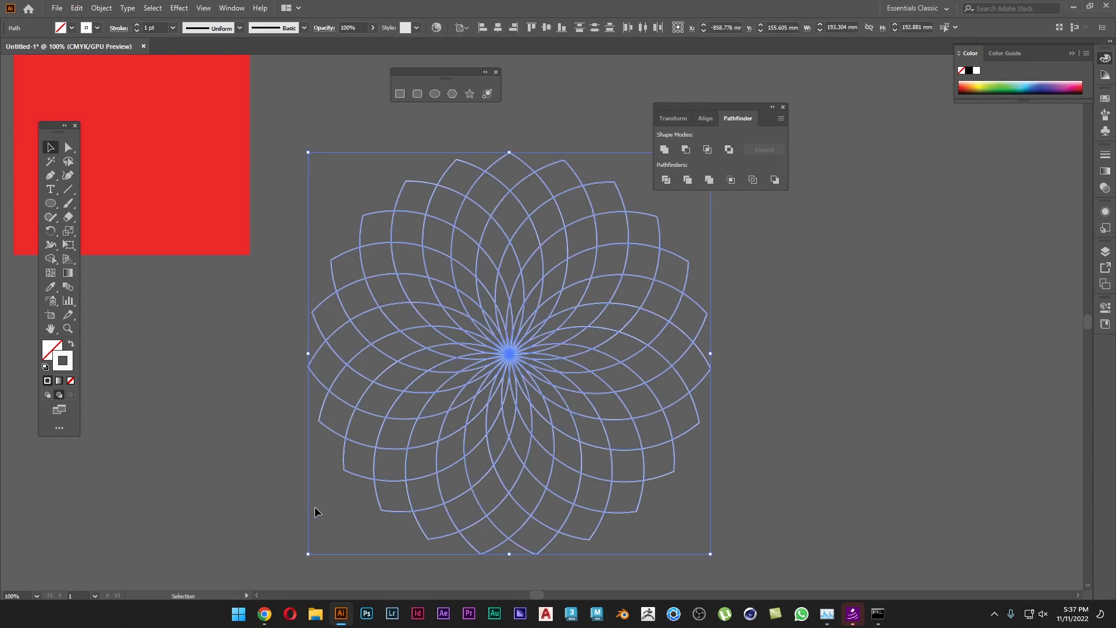
click(50, 258)
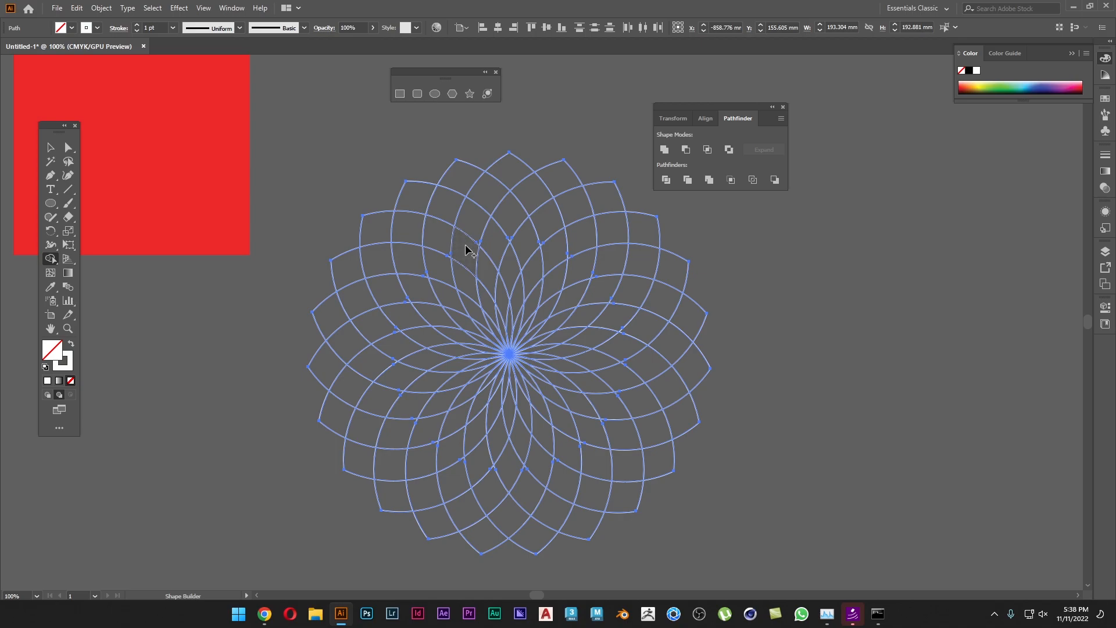
key(v)
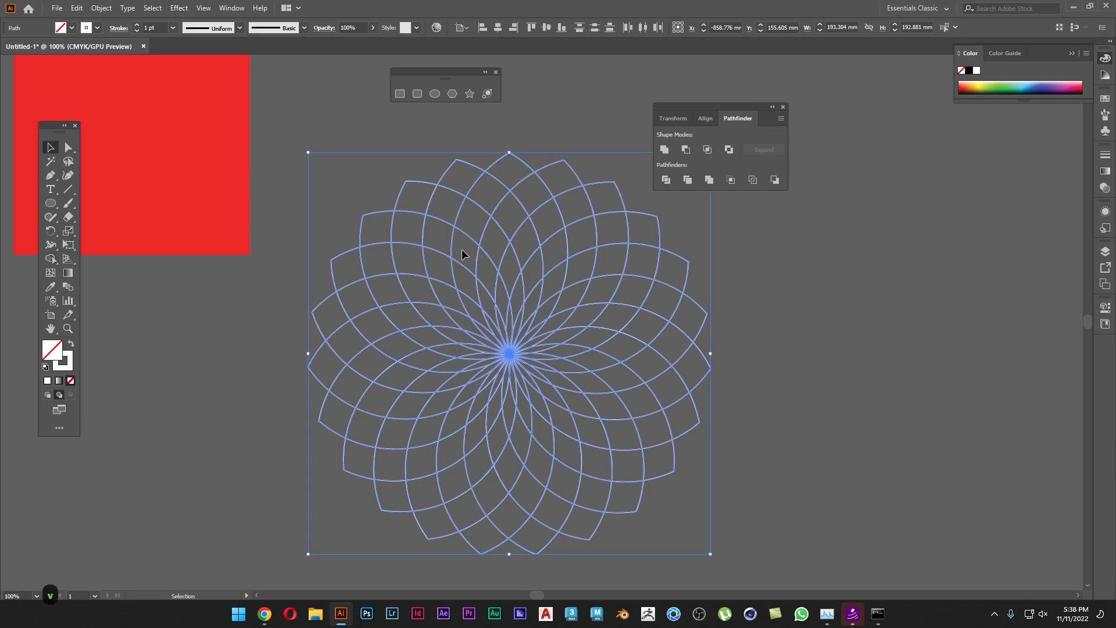
click(666, 181)
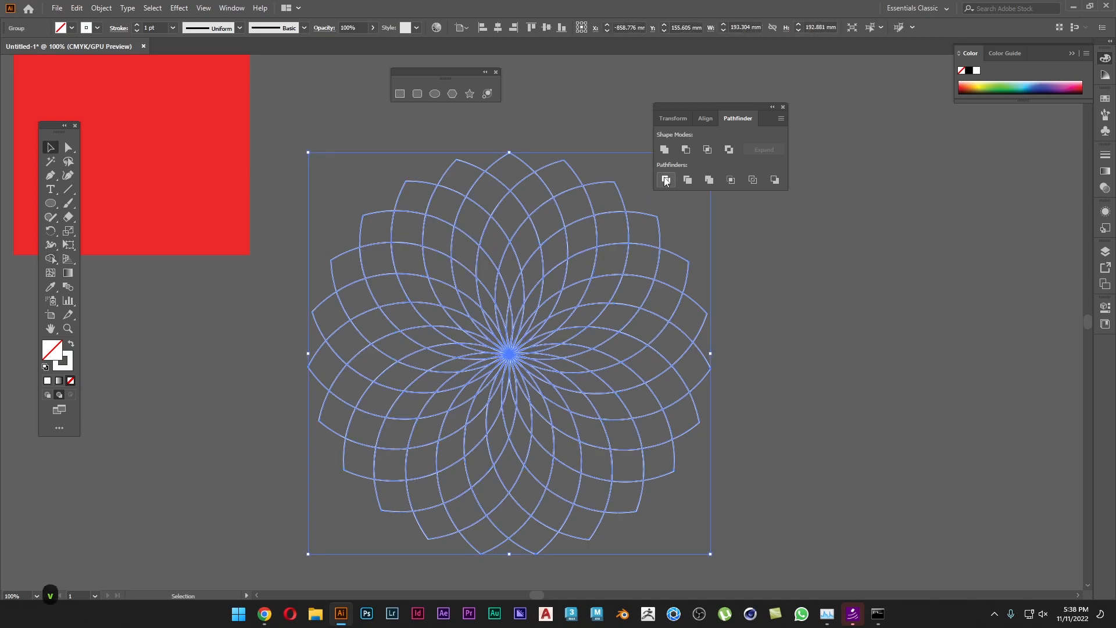
right_click(585, 257)
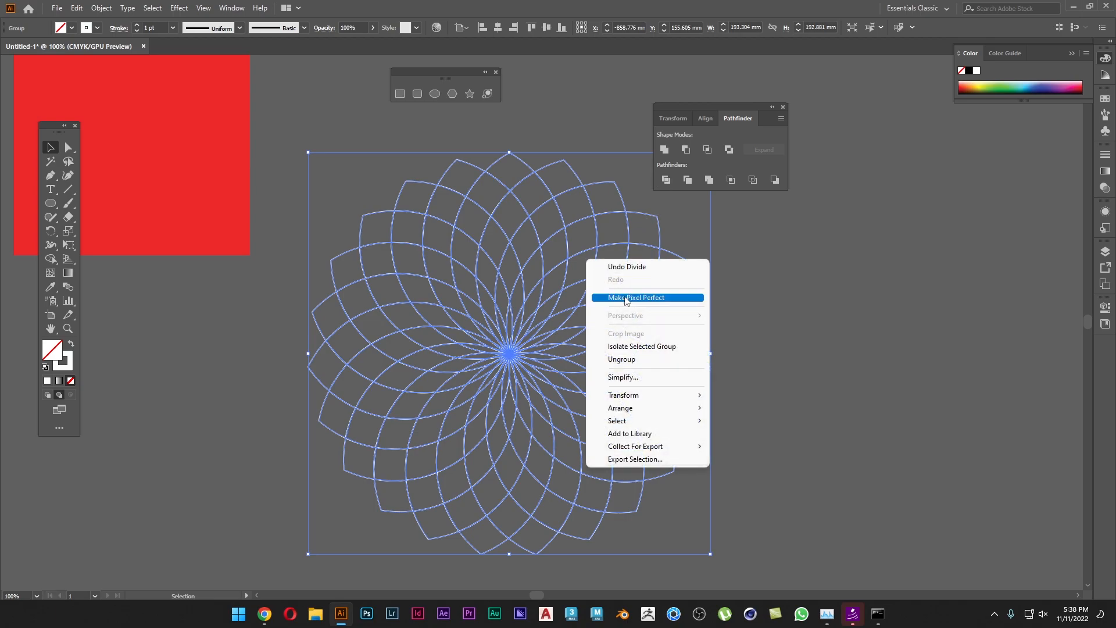
click(645, 359)
click(785, 304)
Try moving one inner piece out of the flower, undo it, and fill that piece with red sampled from the square.
drag(562, 243, 756, 252)
key(ctrl+z)
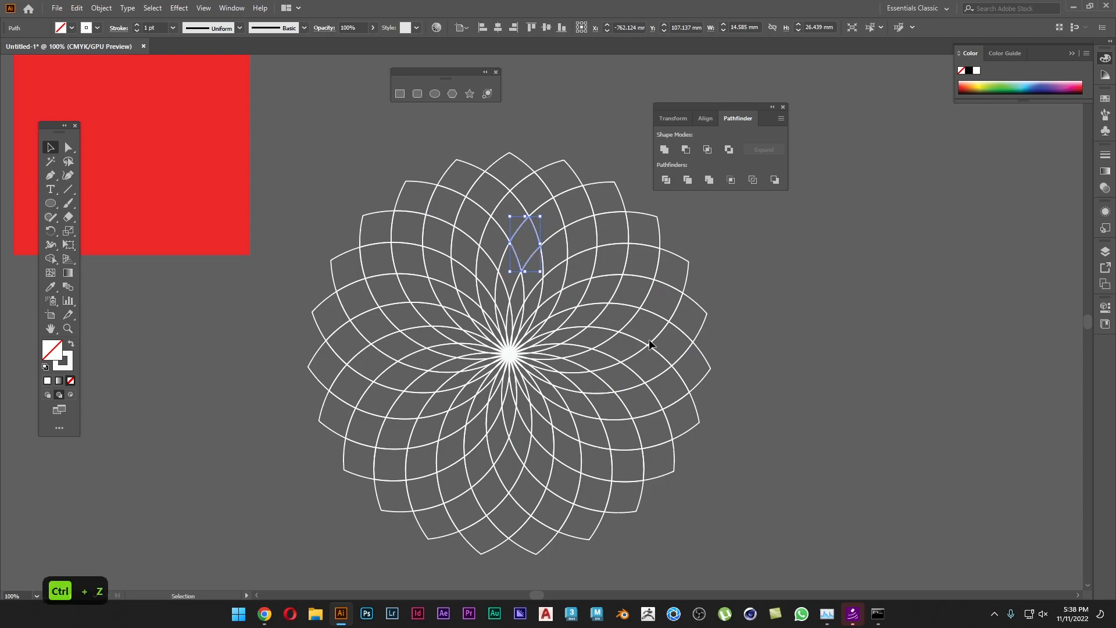
key(i)
click(243, 192)
key(v)
click(570, 252)
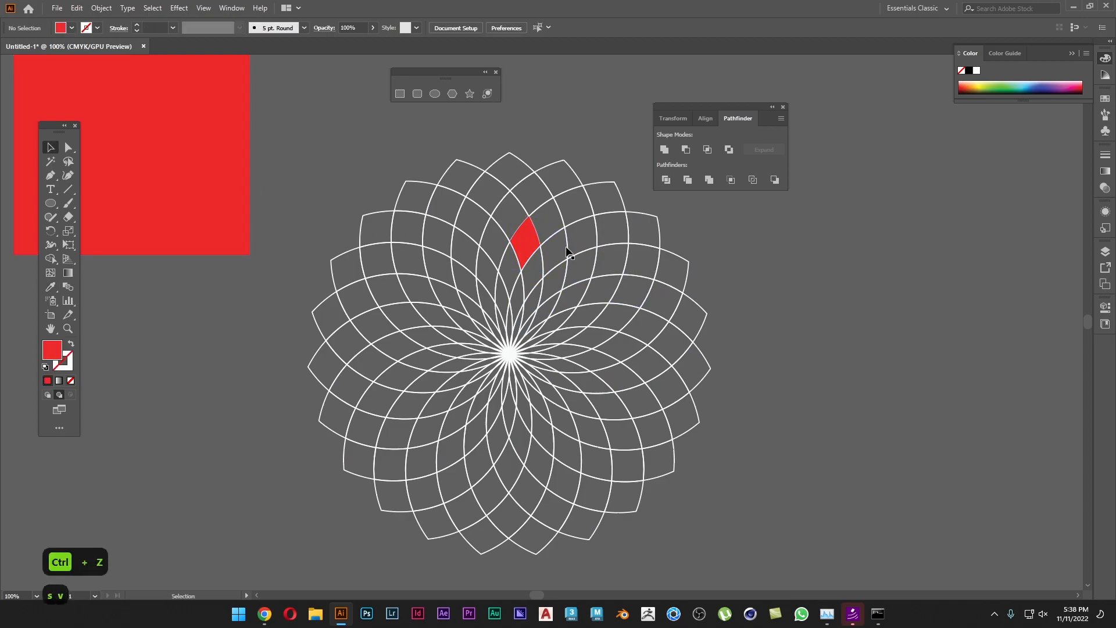
Fill the next four inner pieces clockwise from the red one with red sampled from the square.
click(567, 251)
shift+click(595, 267)
shift+click(613, 293)
shift+click(631, 320)
key(i)
click(247, 171)
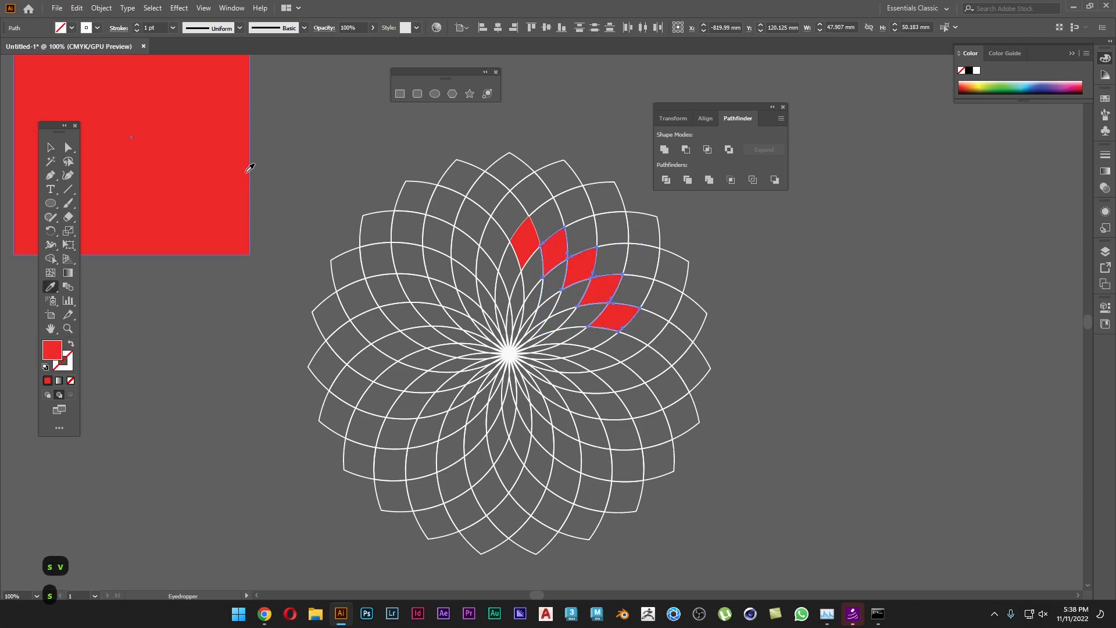
key(v)
click(216, 342)
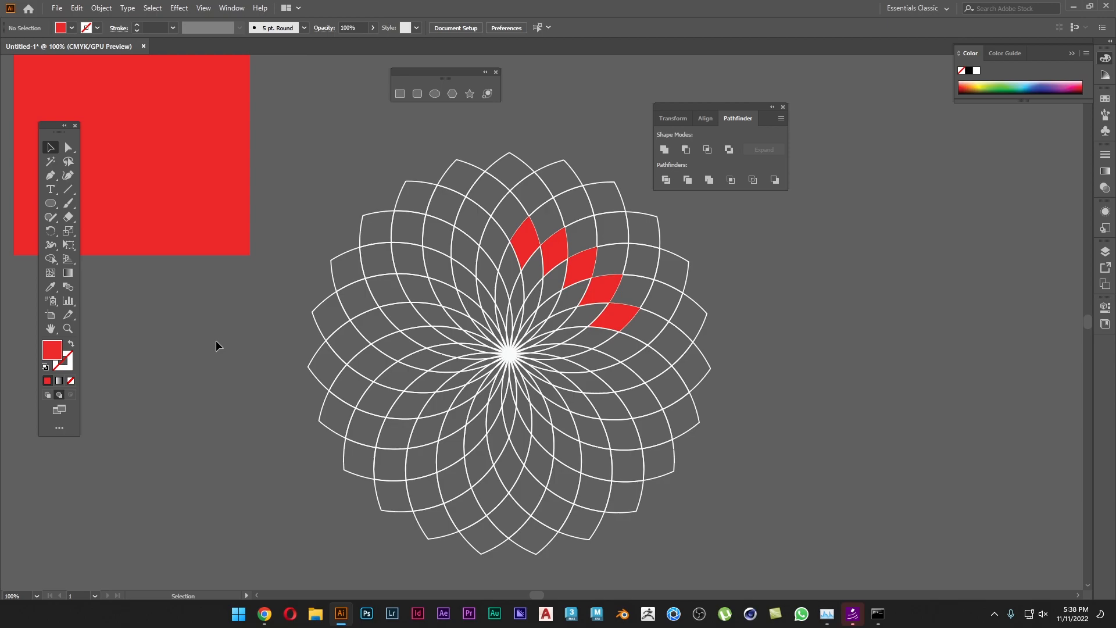
Fill the flower's topmost outer tip and the second tip clockwise from it with red sampled from a red piece.
drag(518, 141, 610, 195)
key(s)
click(526, 241)
key(v)
Fill the outer petal tip between the two red tips with light blue from the colour spectrum.
click(557, 177)
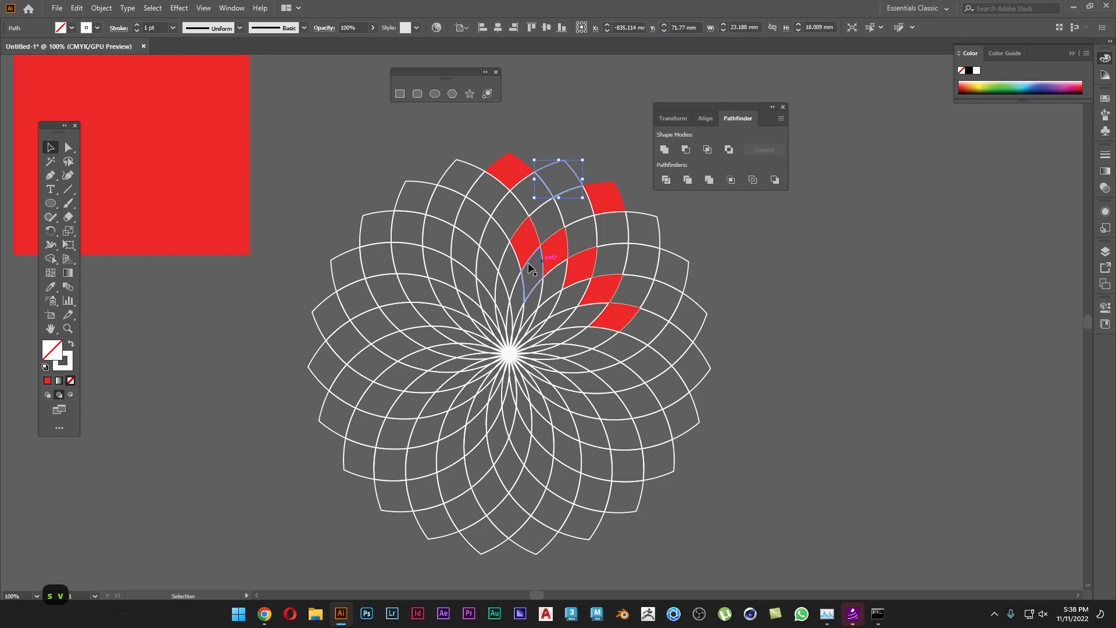
click(1023, 82)
key(v)
click(858, 254)
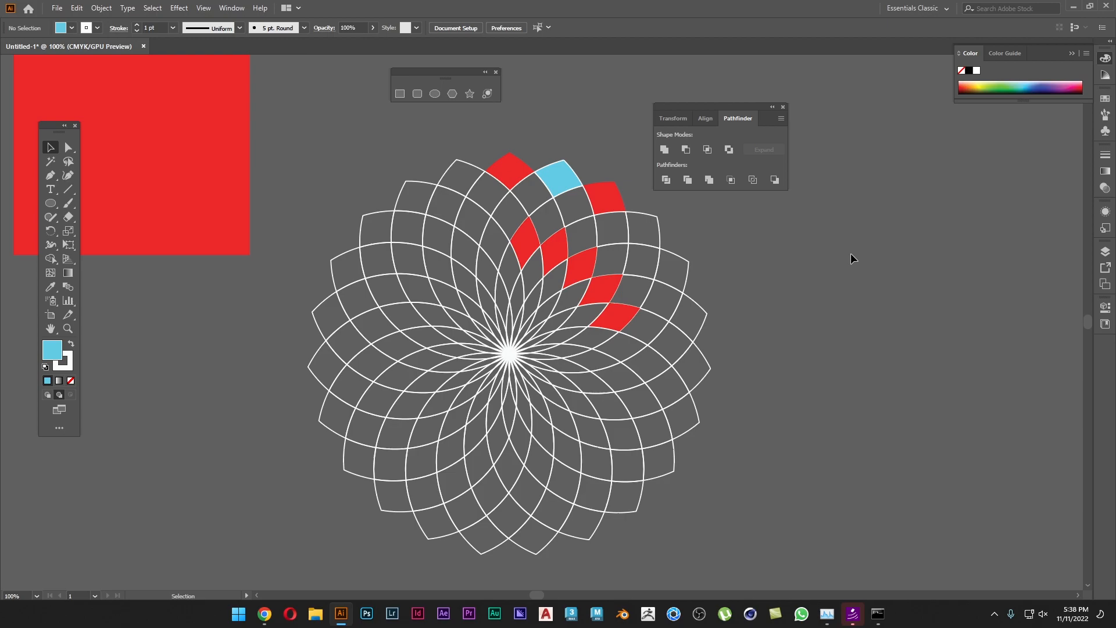
click(50, 257)
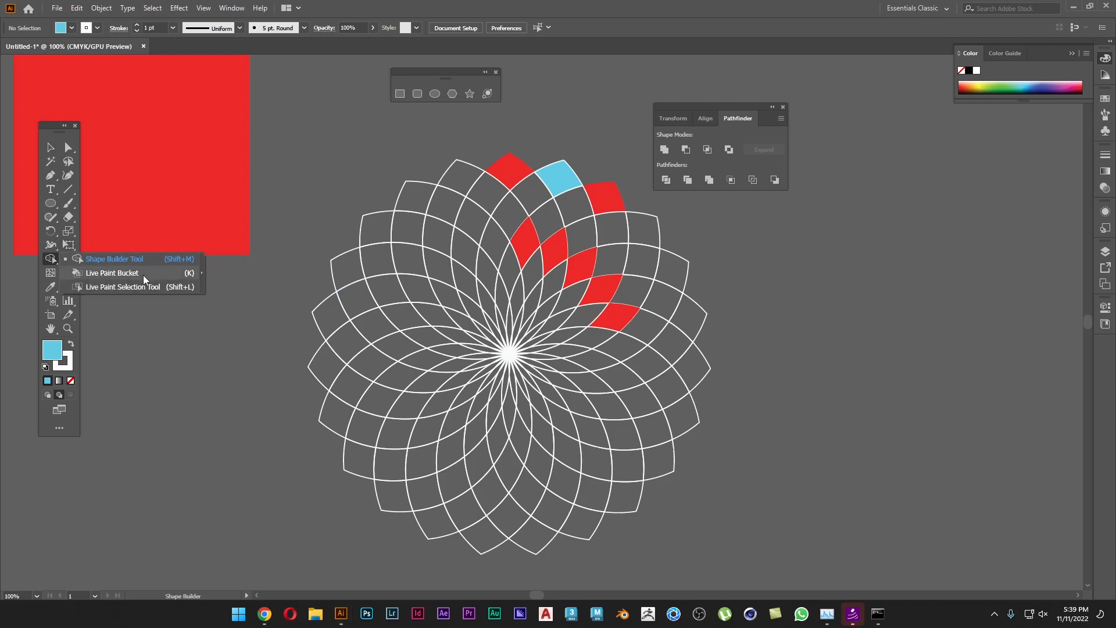
click(143, 273)
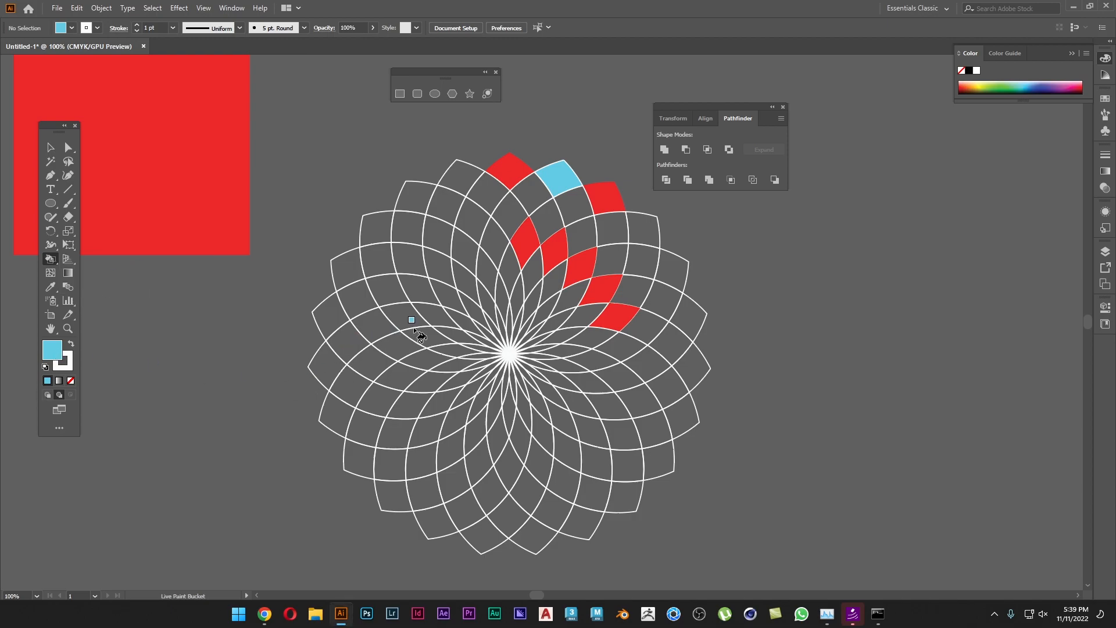
key(v)
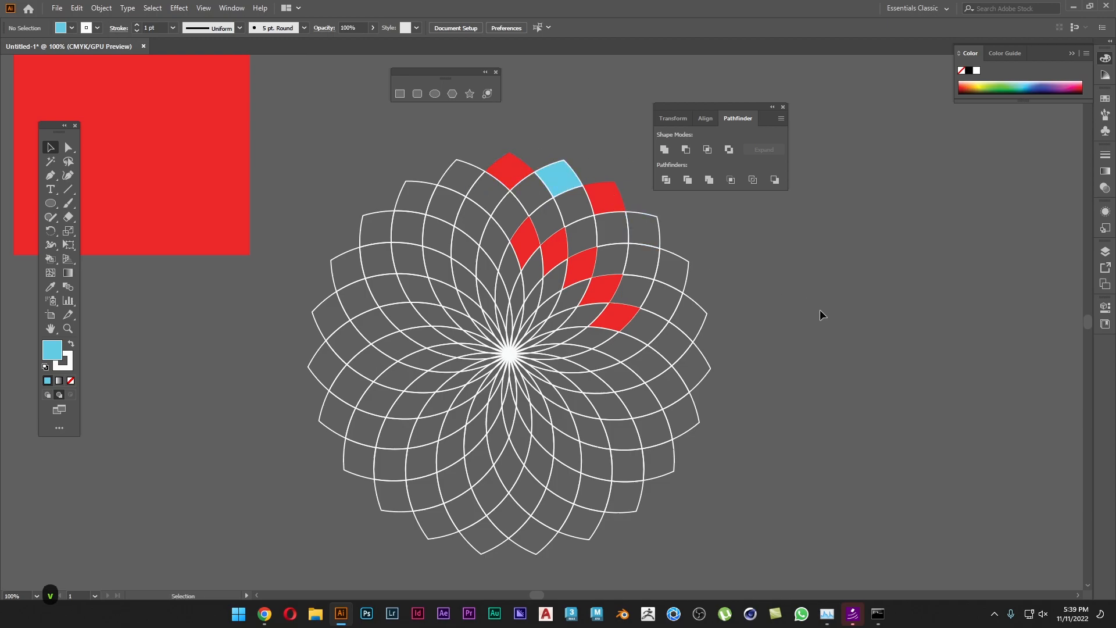
Select the full ring of narrow inner petals around the flower's centre and place a copy beside the flower.
click(549, 272)
shift+click(561, 286)
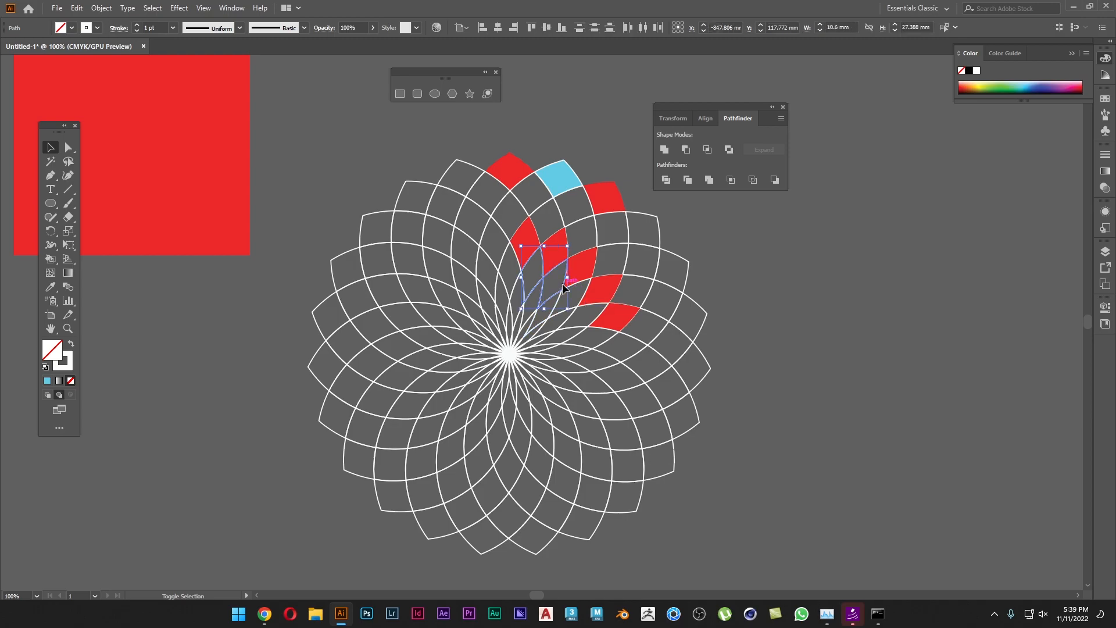
shift+click(588, 310)
shift+click(607, 335)
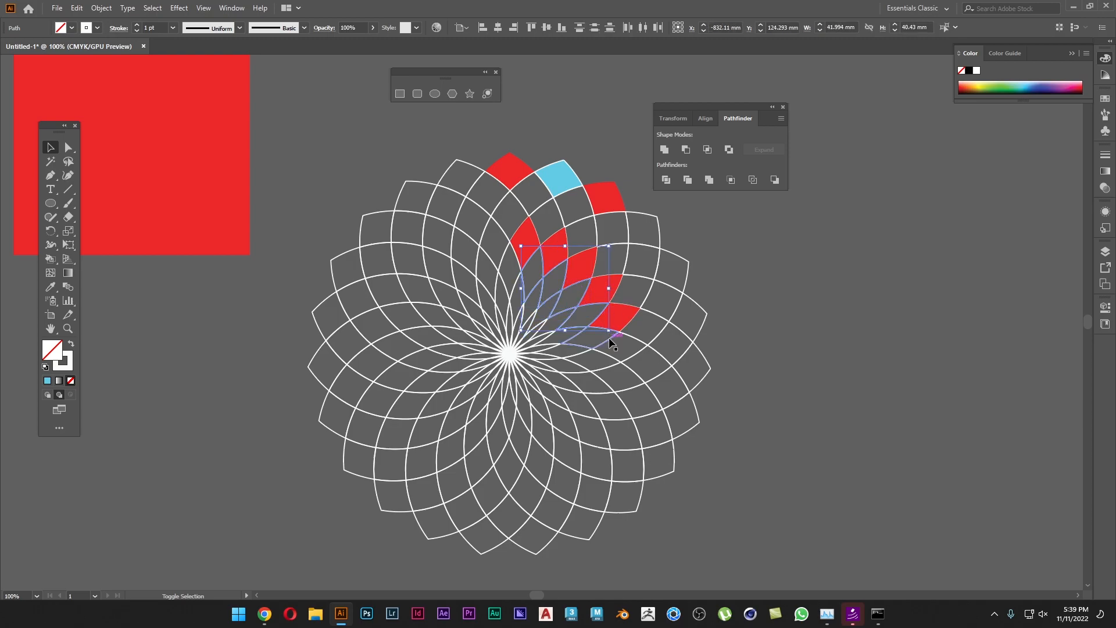
shift+click(584, 371)
shift+click(577, 401)
shift+click(568, 419)
shift+click(551, 443)
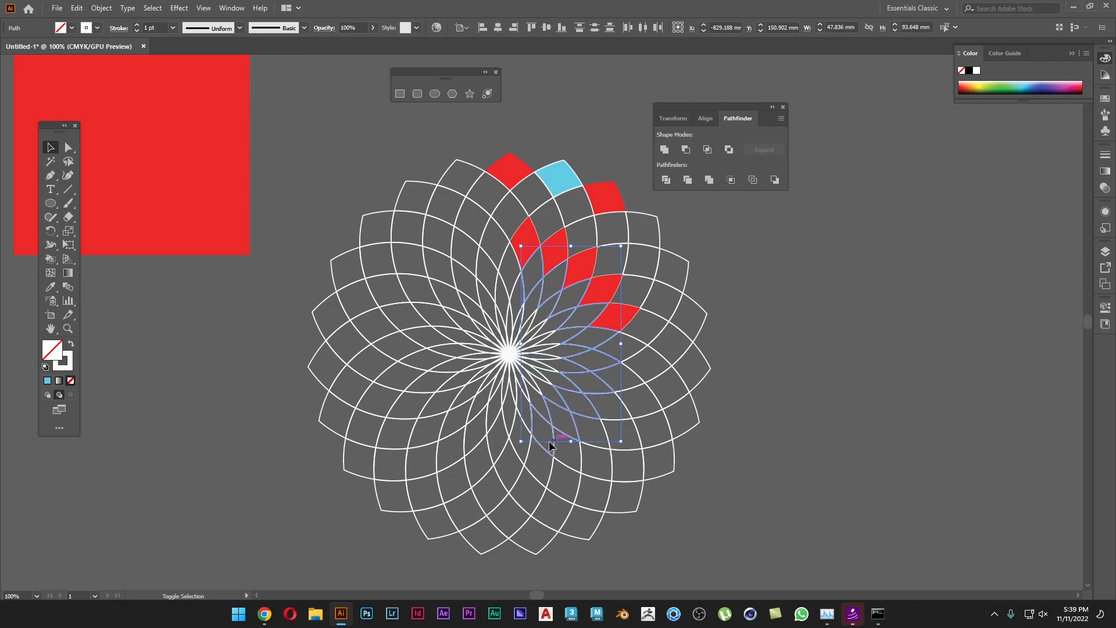
shift+click(528, 447)
shift+click(508, 443)
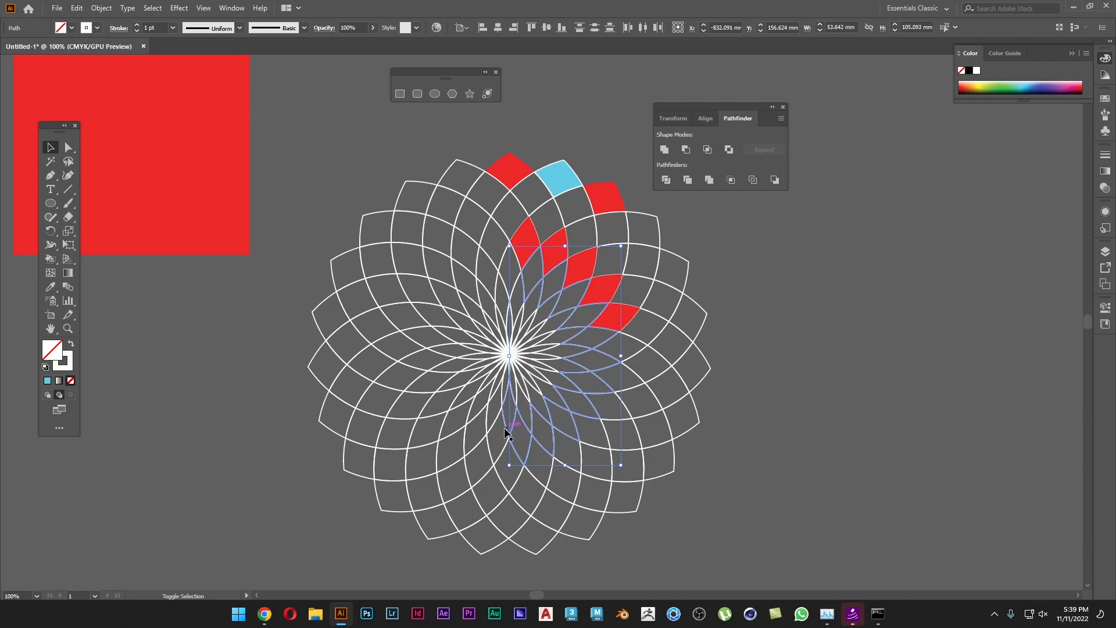
shift+click(487, 446)
shift+click(444, 415)
shift+click(428, 396)
shift+click(420, 351)
shift+click(418, 348)
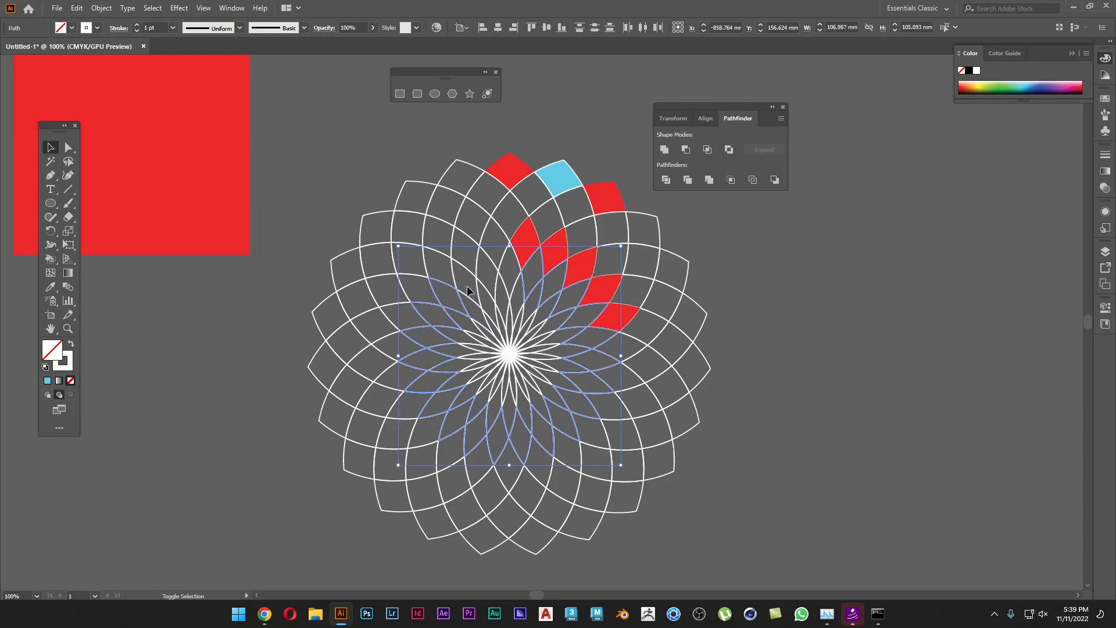
shift+click(500, 266)
drag(513, 267, 735, 266)
click(584, 345)
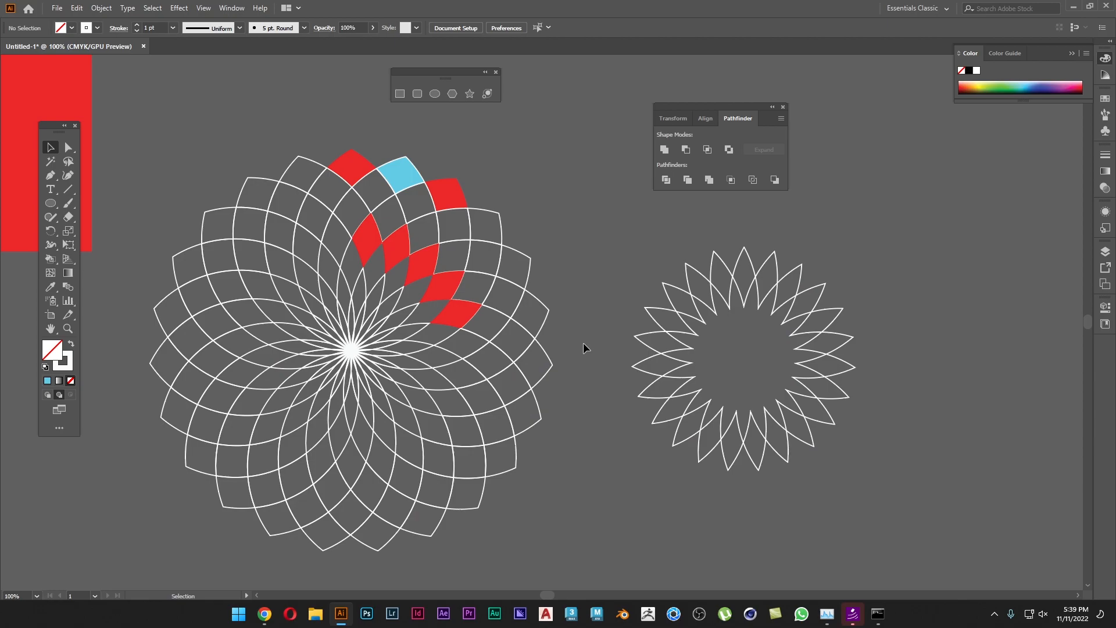
click(51, 263)
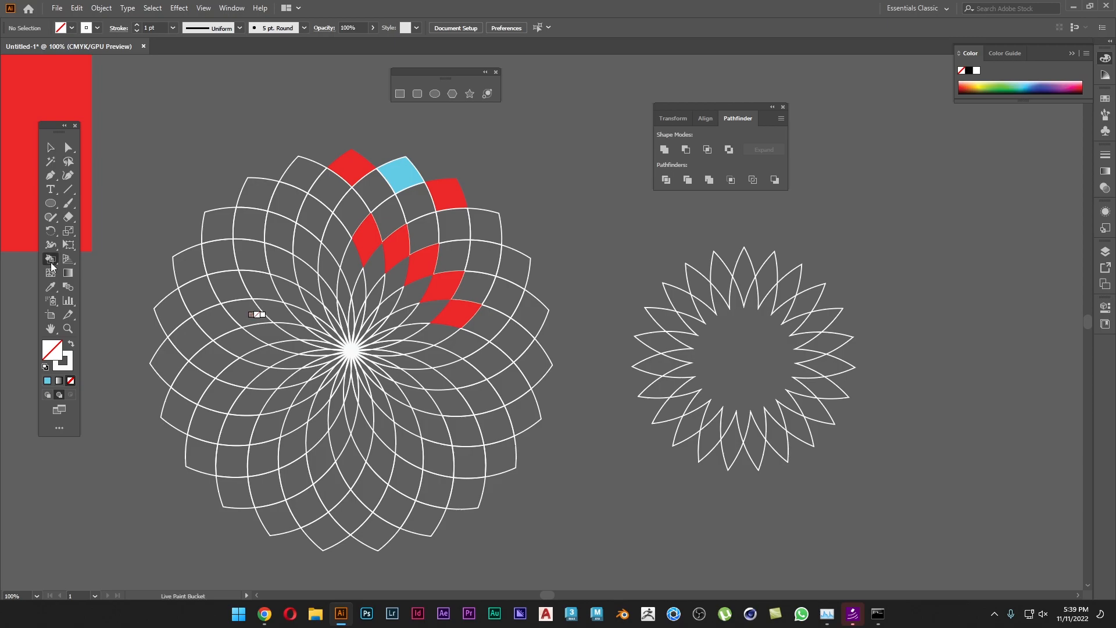
click(115, 258)
key(v)
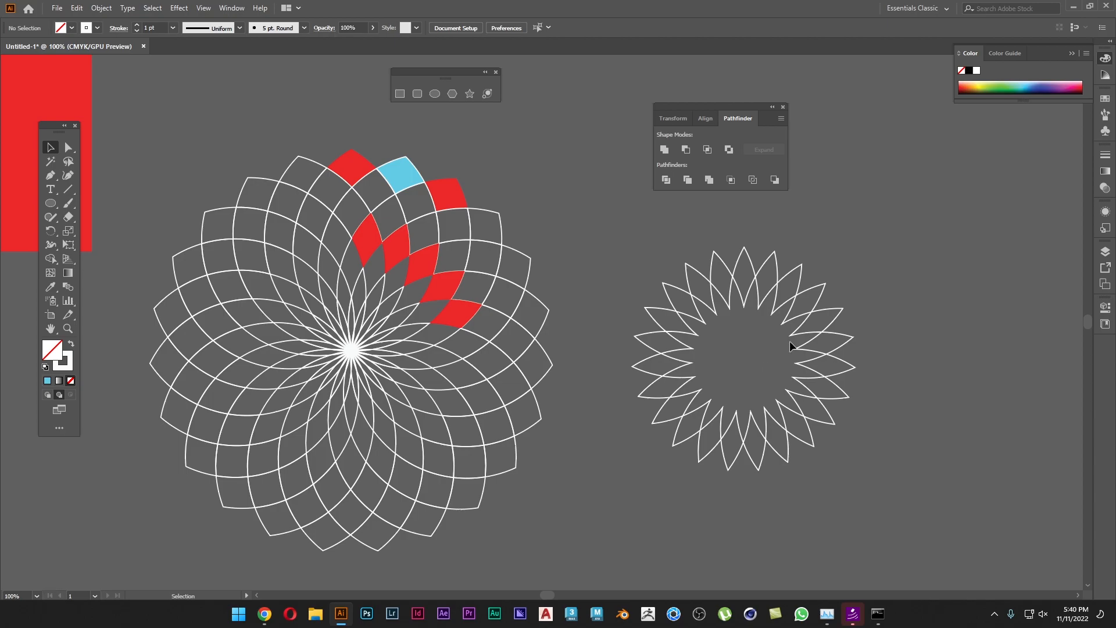
drag(584, 424, 622, 473)
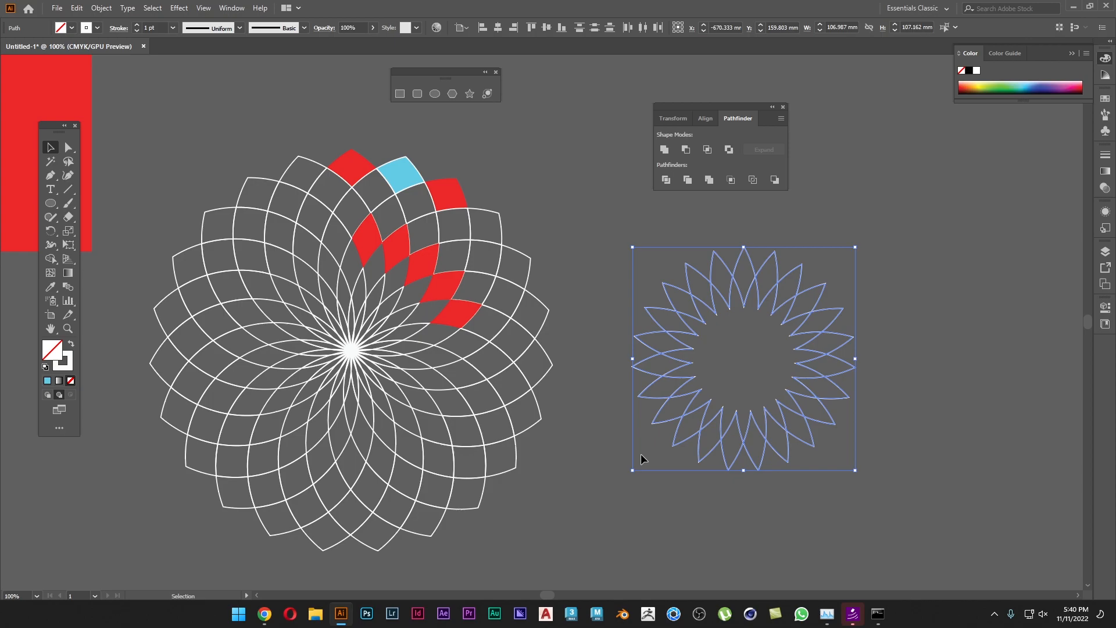
Draw a circle about 149 mm in diameter with the Ellipse tool in an empty area above the red square.
key(space)
drag(459, 202, 750, 523)
drag(379, 338, 469, 401)
click(435, 94)
drag(267, 149, 569, 459)
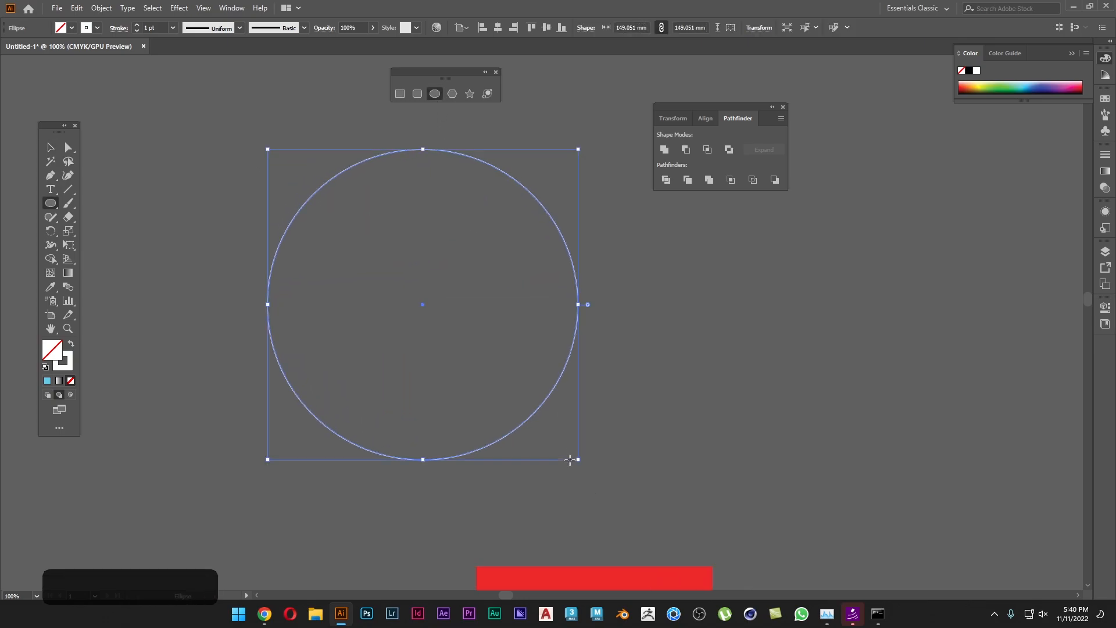
key(v)
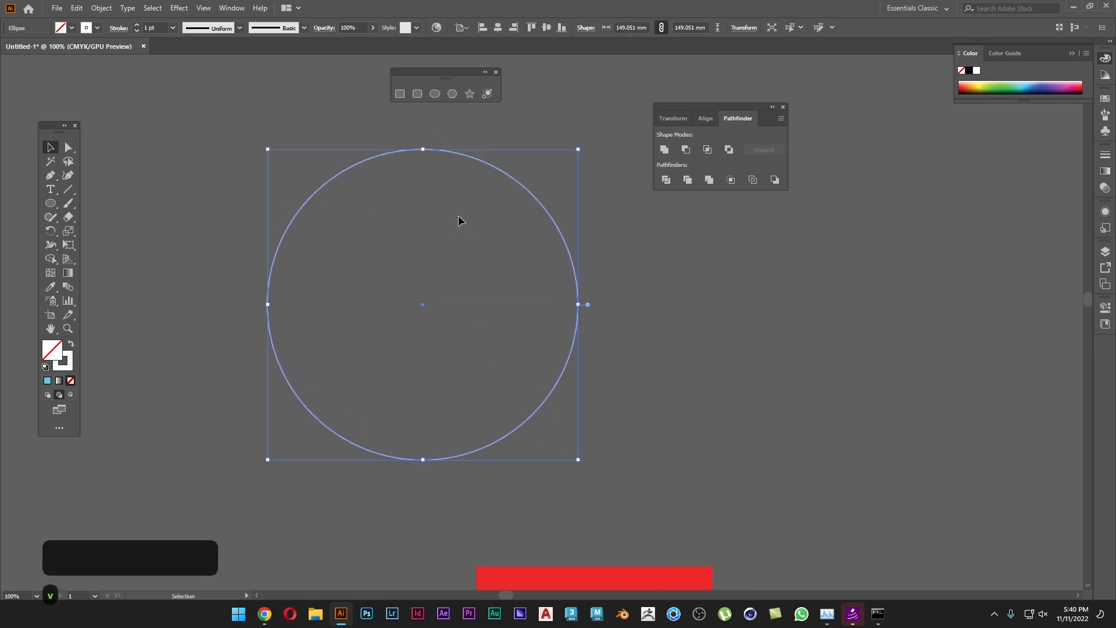
Add two circles about 74.5 mm in diameter, stacked vertically inside the large circle and touching at its centre.
click(435, 94)
key(v)
click(597, 198)
click(434, 93)
mouse_move(426, 149)
mouse_down()
mouse_move(425, 304)
mouse_move(496, 271)
mouse_move(498, 431)
mouse_up()
key(v)
click(668, 317)
click(739, 428)
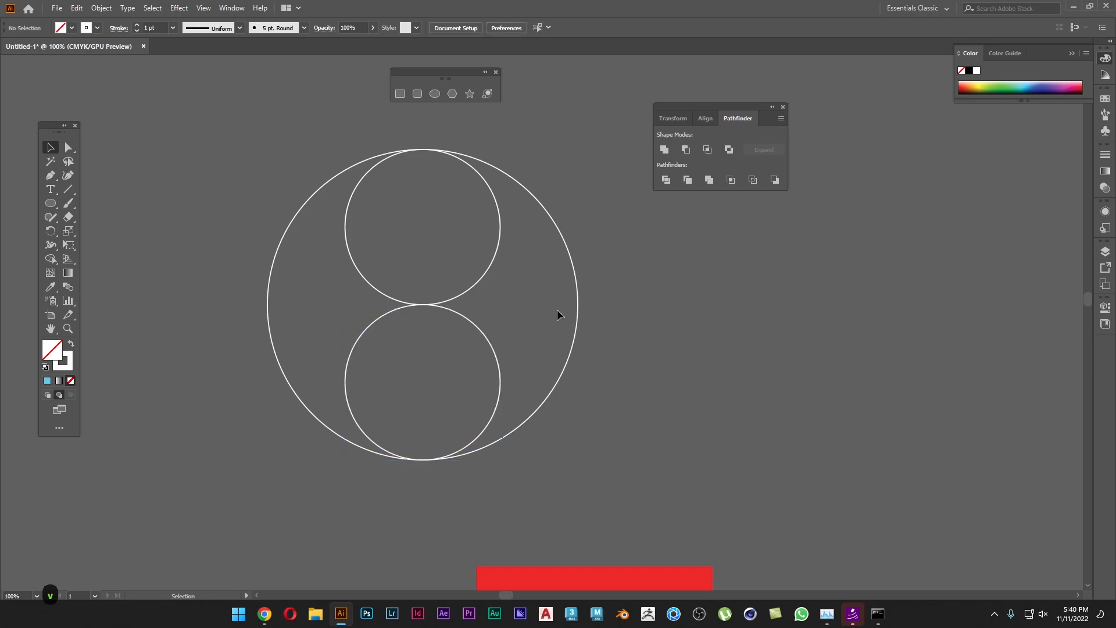
Copy the upper inner circle in place and scale the copy down about its centre to a small concentric circle.
click(484, 274)
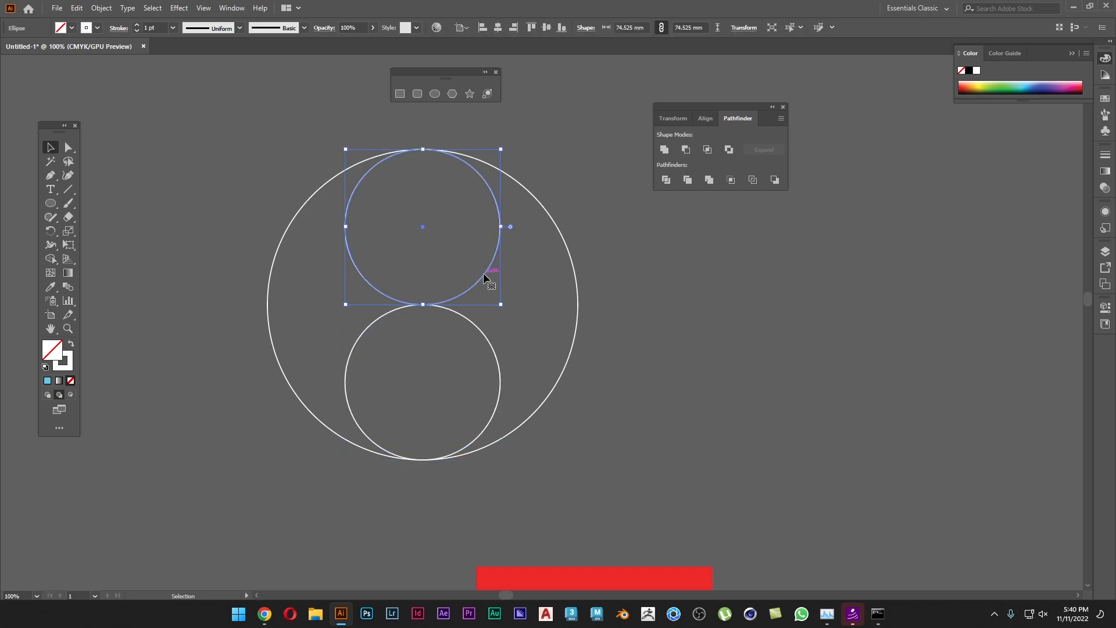
key(ctrl+c)
key(ctrl+f)
drag(500, 304, 449, 253)
click(510, 329)
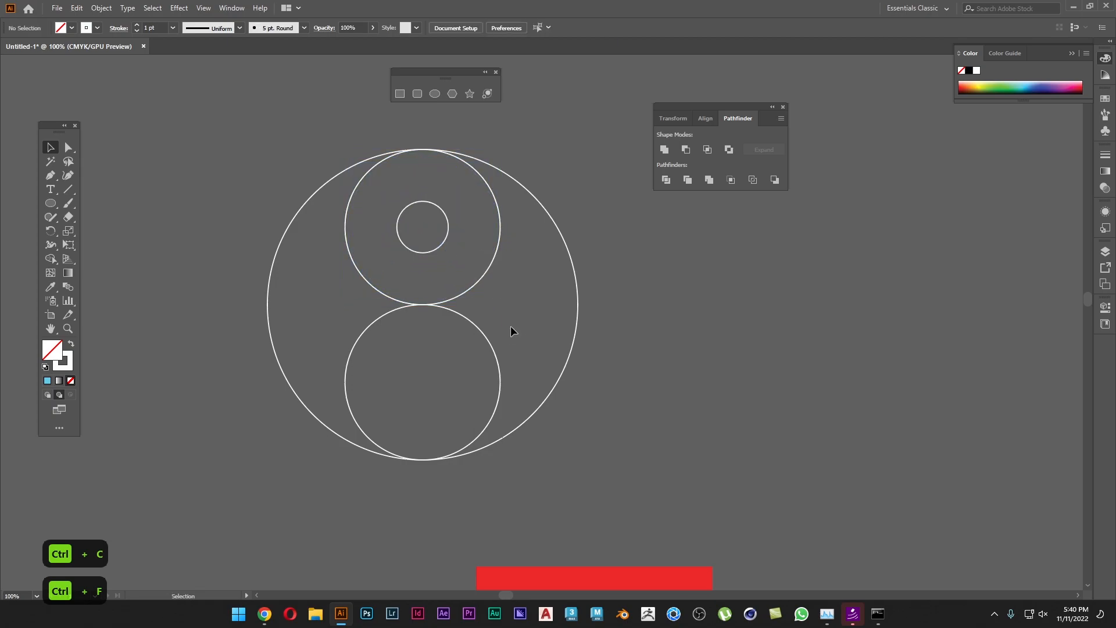
Delete the lower inner circle and duplicate the upper circle with its small concentric circle into its place.
click(493, 351)
key(Delete)
click(436, 251)
click(496, 263)
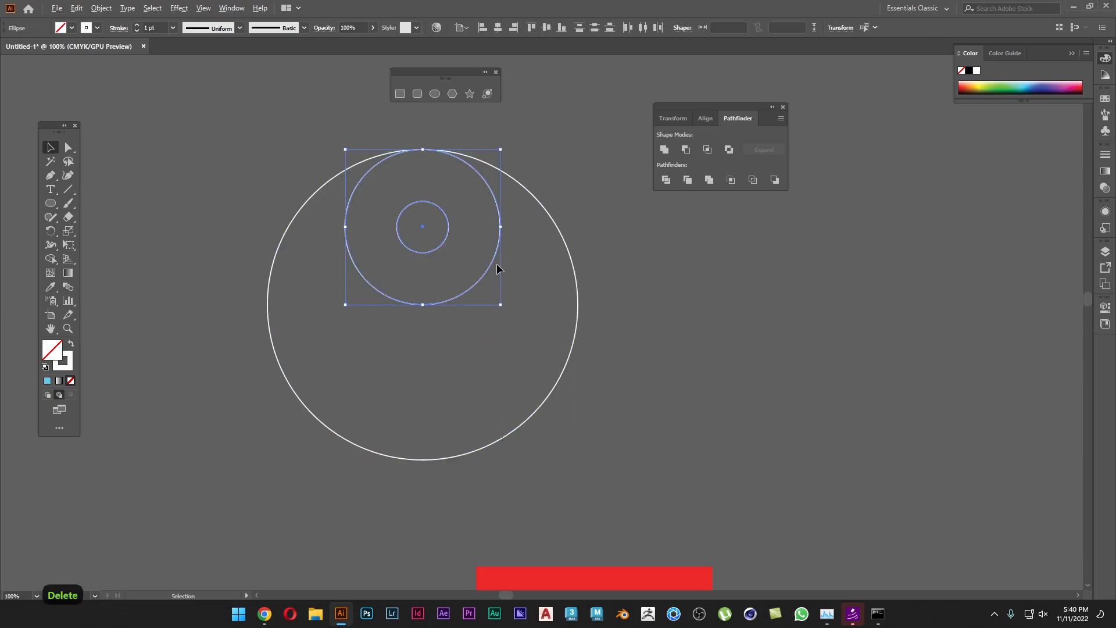
drag(492, 266, 495, 422)
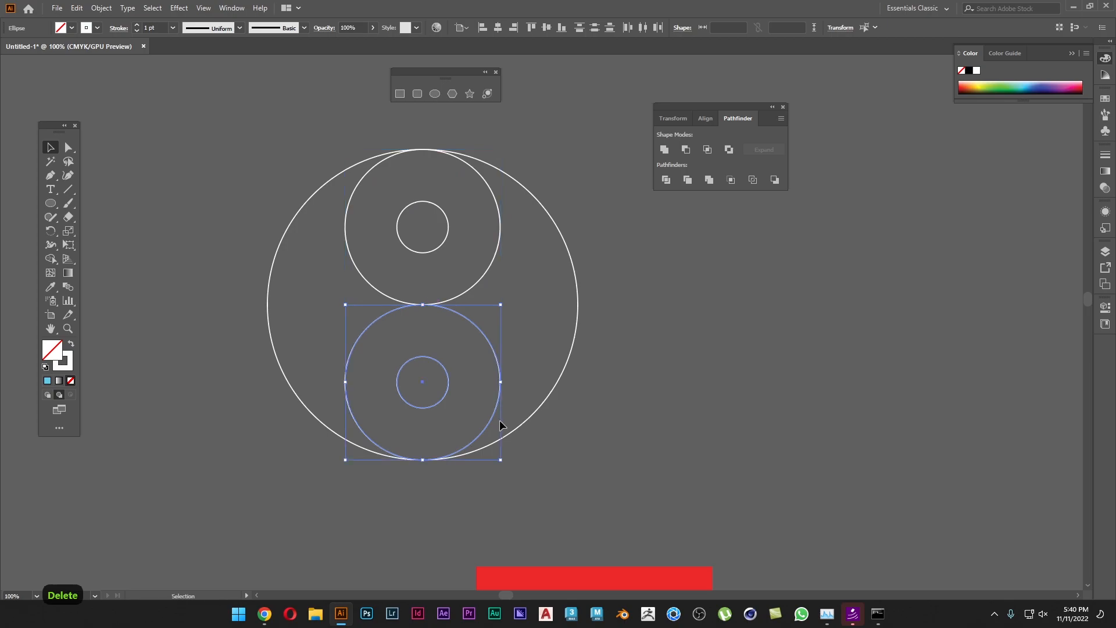
click(615, 433)
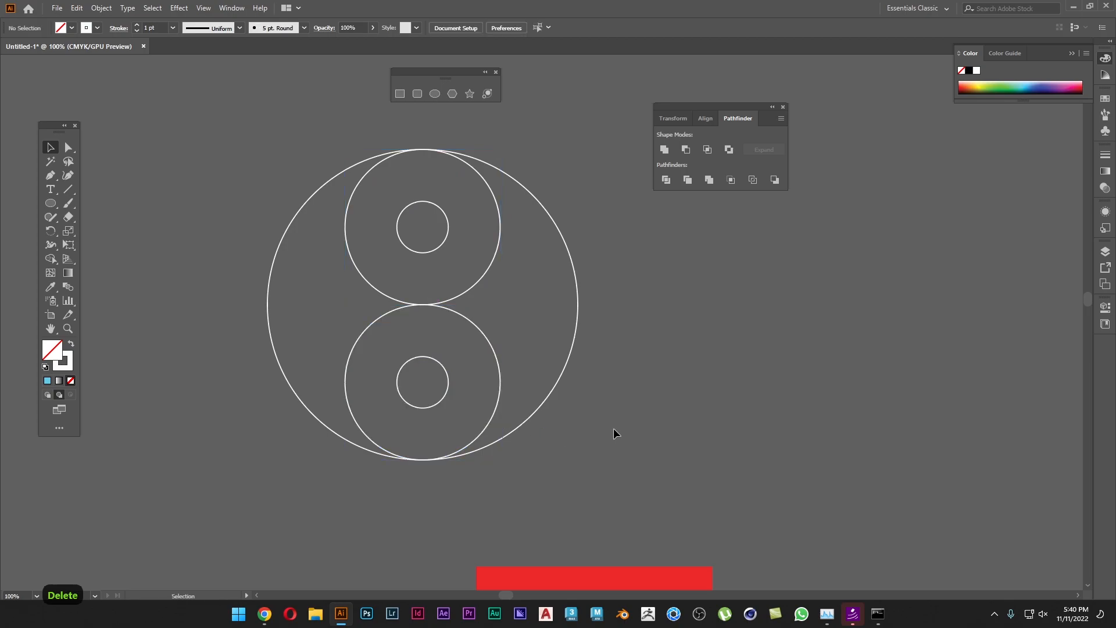
Merge the large circle and two medium circles into two yin-yang halves with Shape Builder, excluding the small circles.
key(ctrl+a)
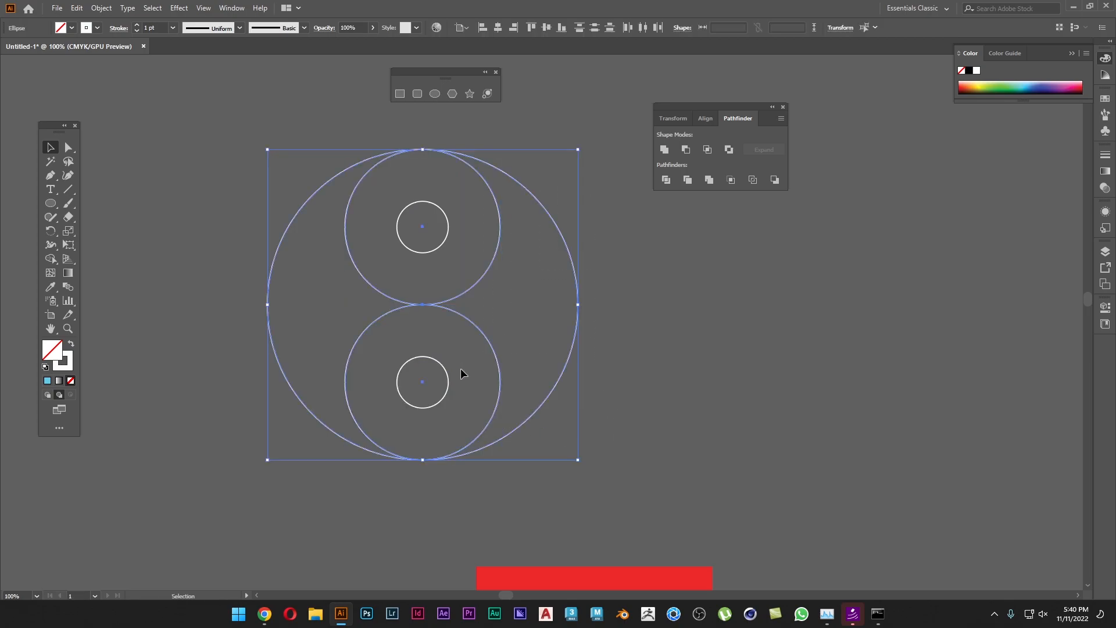
shift+click(448, 386)
click(50, 260)
mouse_move(372, 233)
mouse_down()
mouse_move(328, 255)
mouse_move(323, 291)
mouse_up()
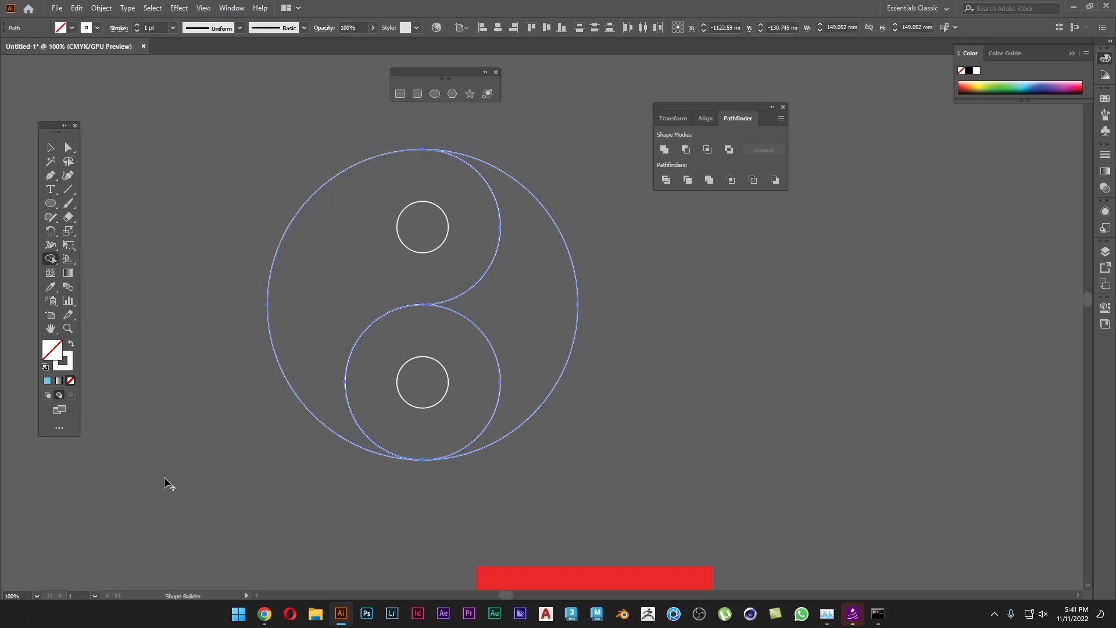
drag(496, 406, 528, 374)
key(v)
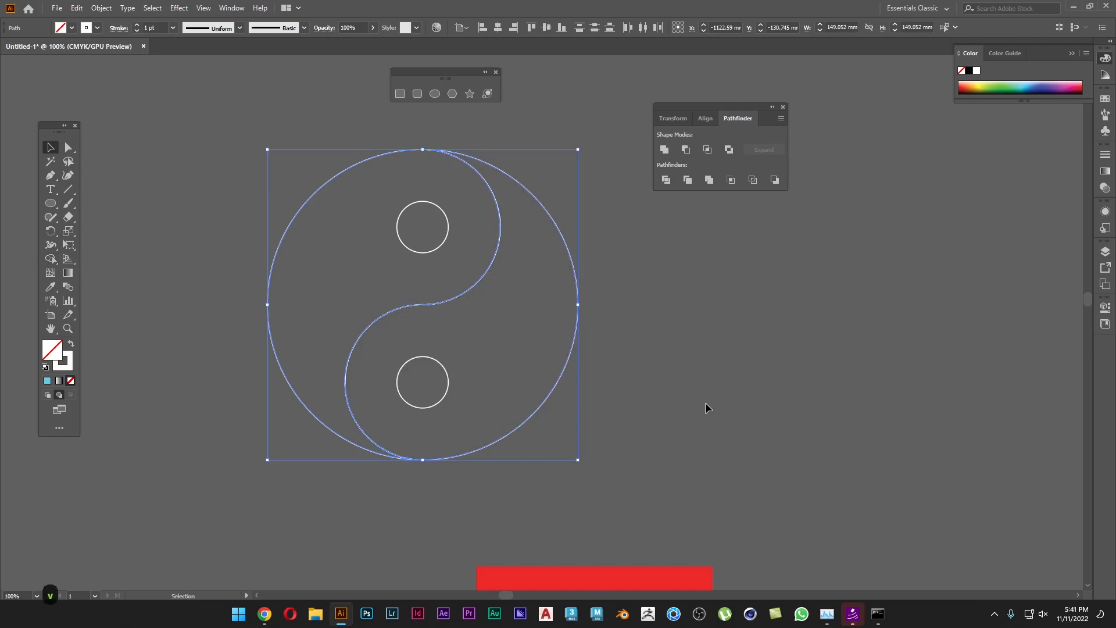
Swap fill and stroke on the yin-yang's right half, giving it a white fill and no stroke.
click(706, 402)
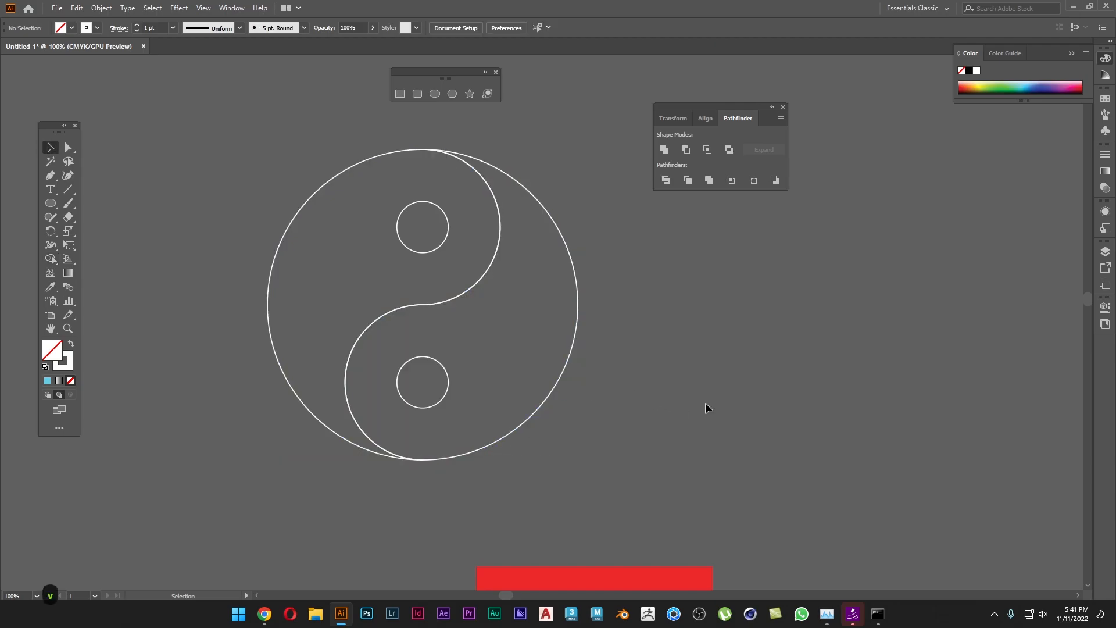
key(ctrl+z)
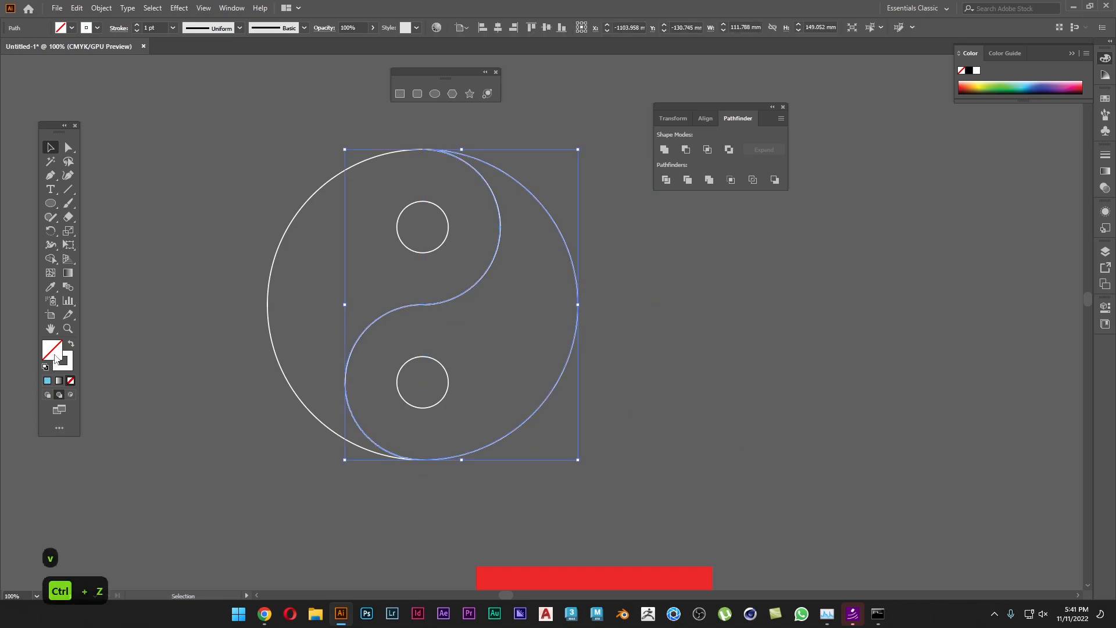
click(71, 346)
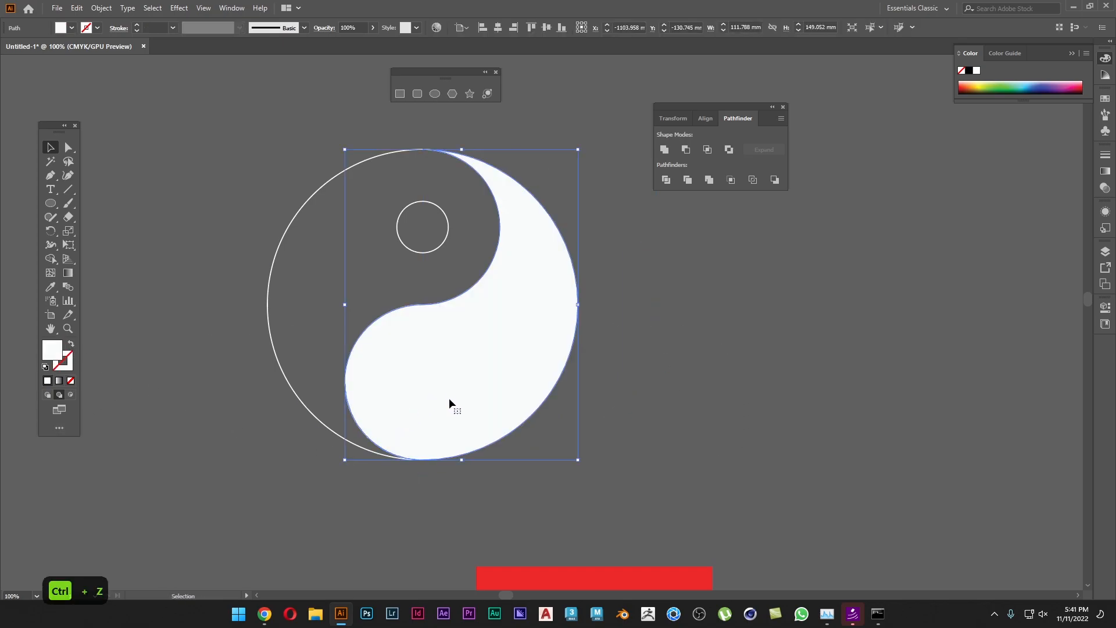
Fill the lower small circle with the canvas grey, sampled with the Eyedropper, and bring it to the front.
drag(621, 372, 446, 416)
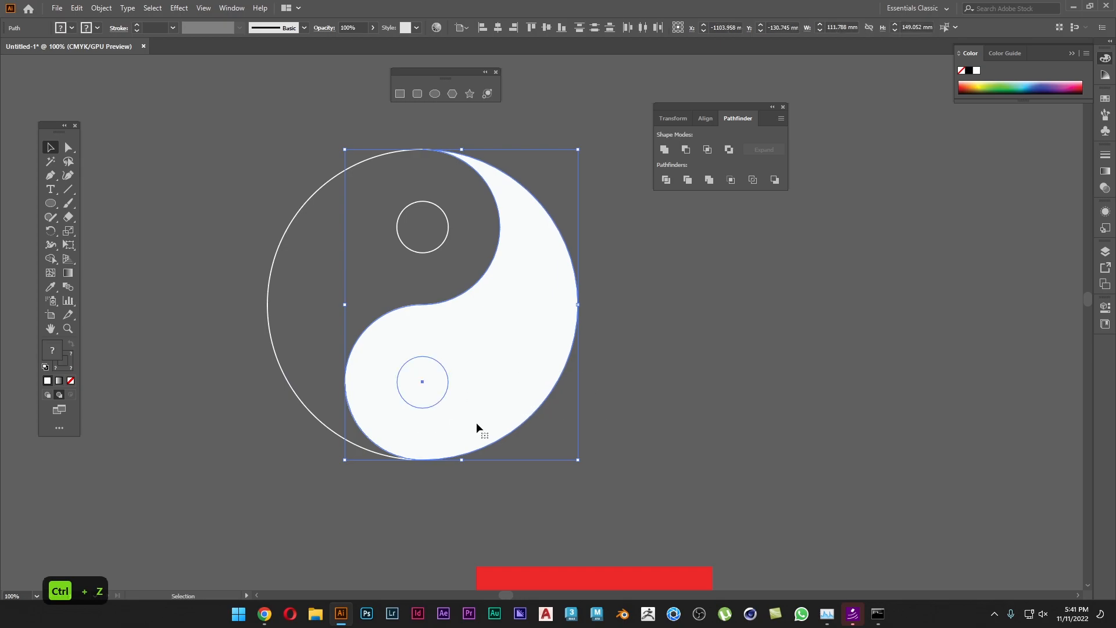
shift+click(526, 415)
key(i)
click(165, 381)
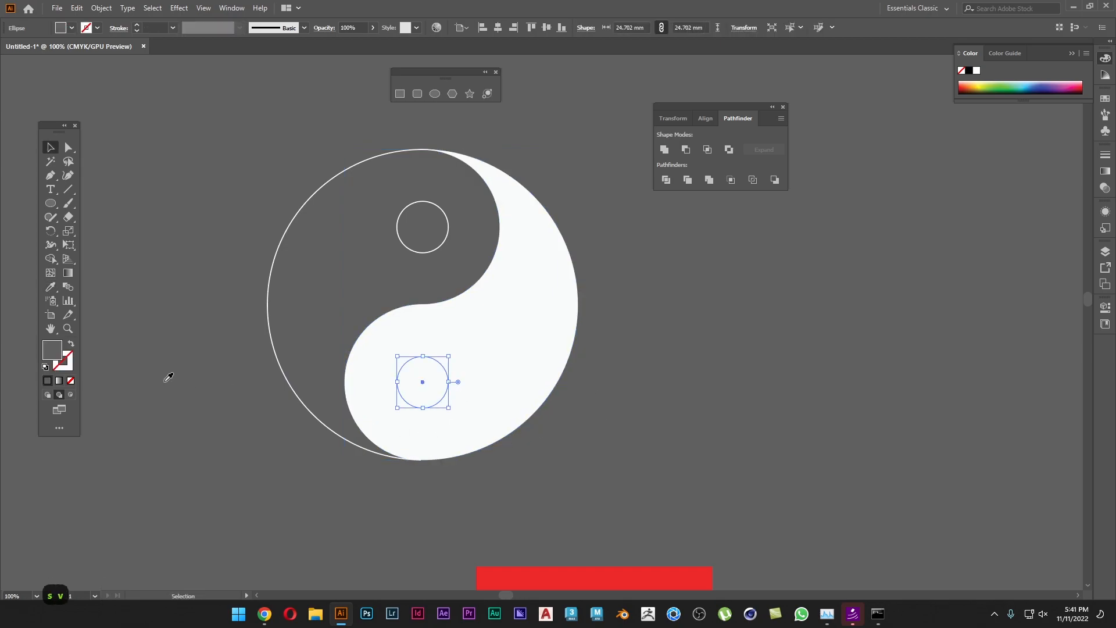
key(ctrl+shift+bracketright)
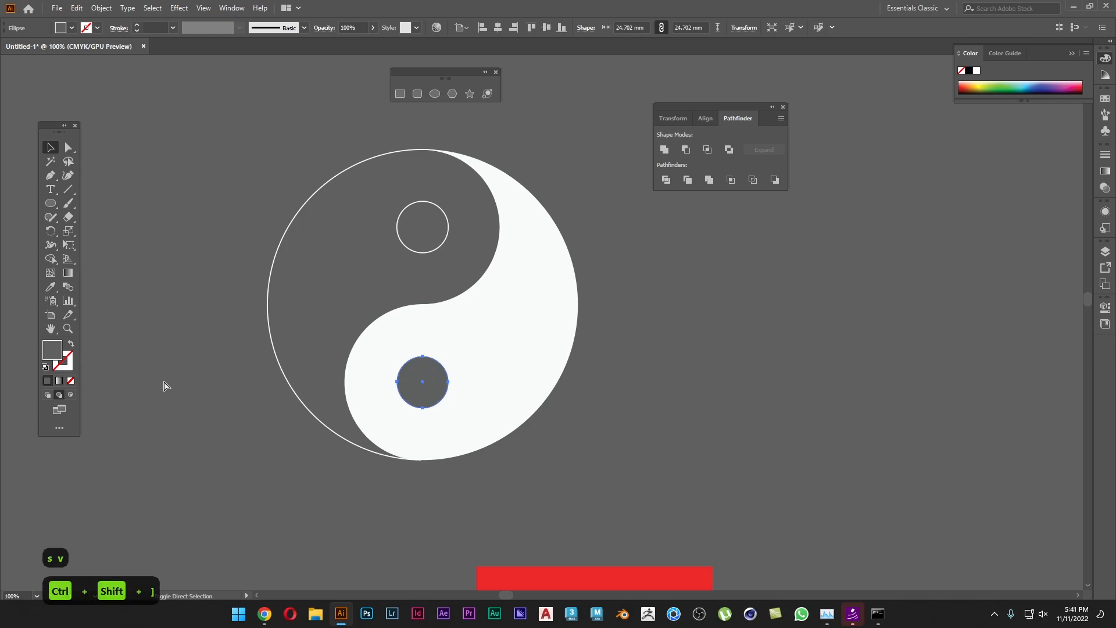
click(163, 380)
Fill the left yin-yang half with black (000000) and remove its stroke.
drag(290, 161, 217, 266)
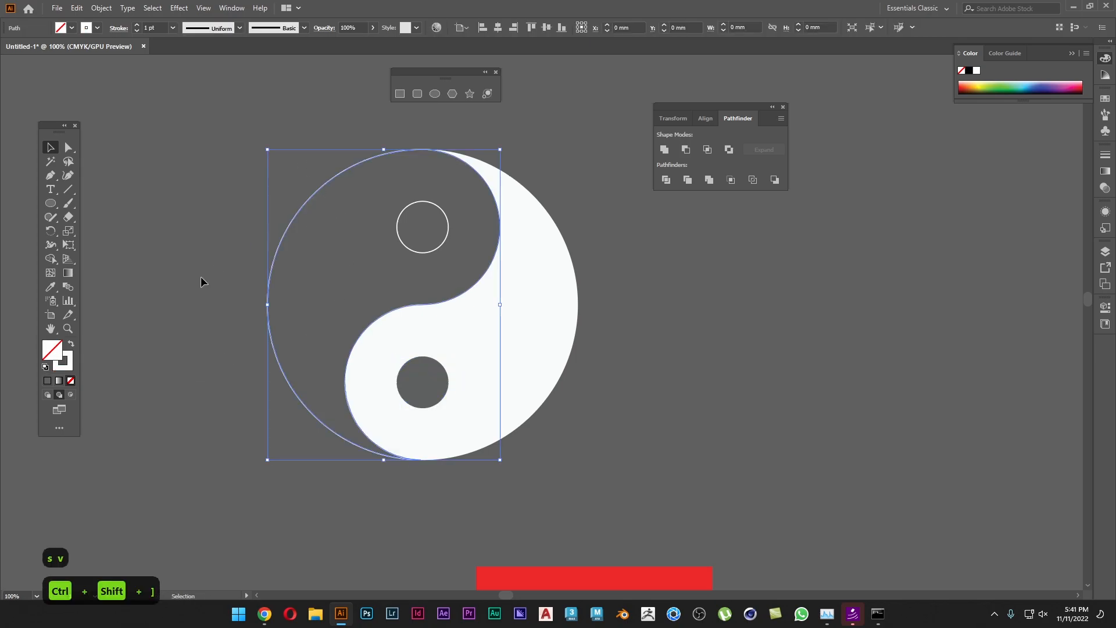
click(73, 345)
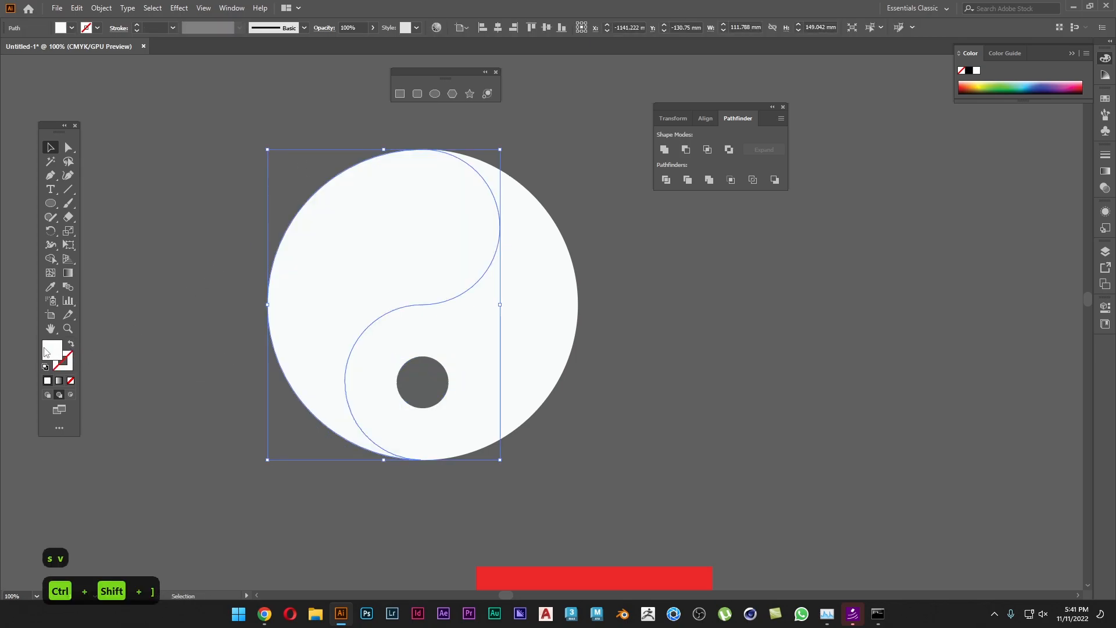
double_click(52, 349)
click(403, 372)
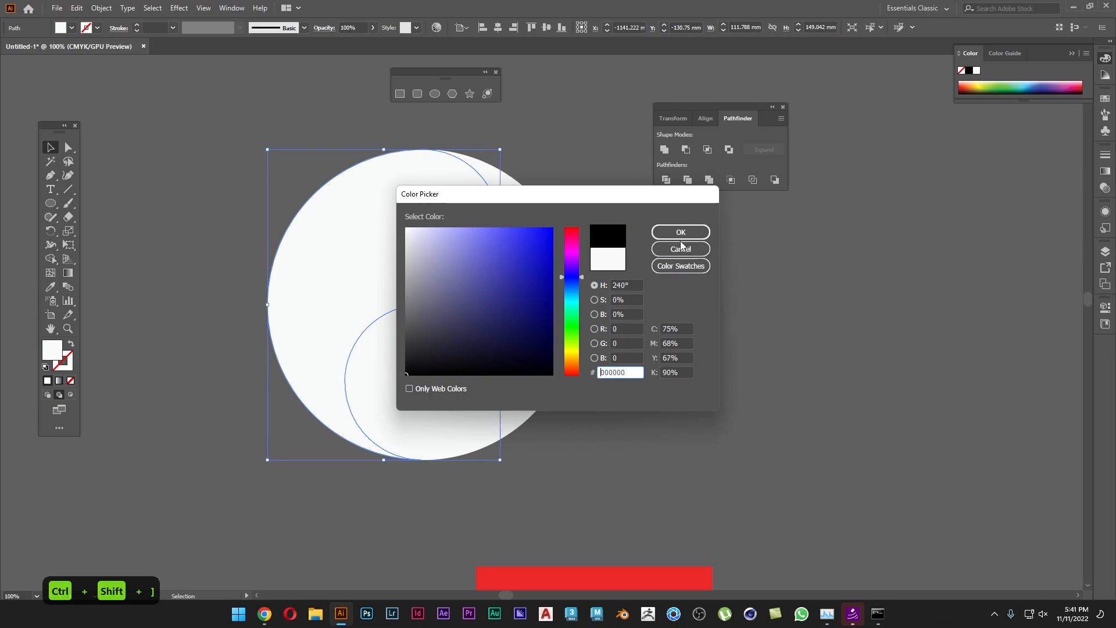
click(677, 232)
Give the upper small circle the white half's fill with the Eyedropper and bring it to the front.
drag(374, 134, 437, 225)
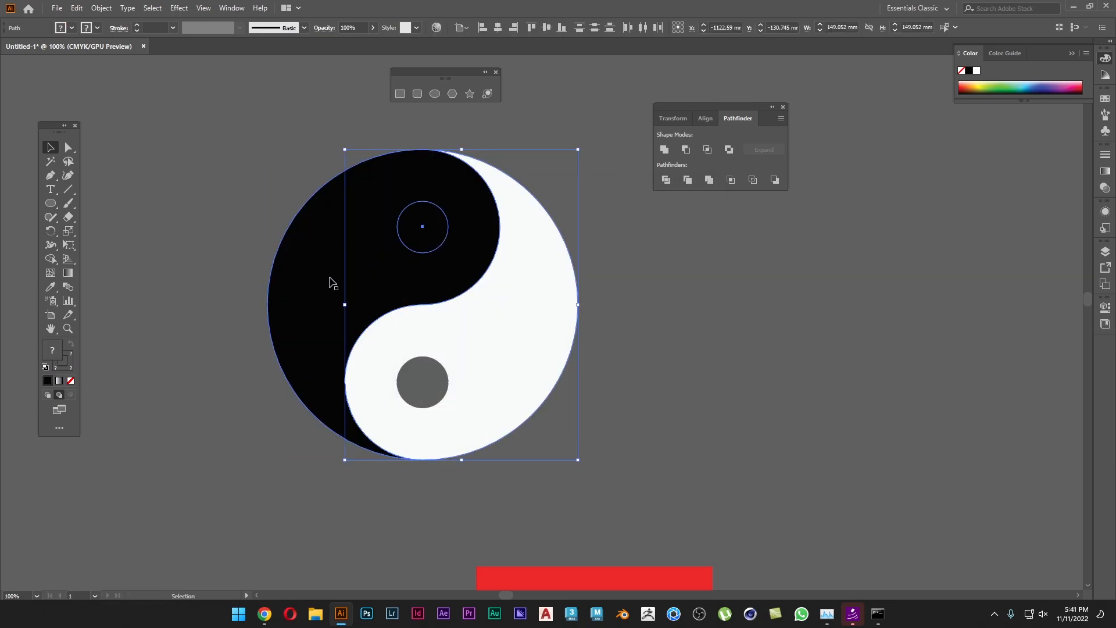
key(i)
click(514, 316)
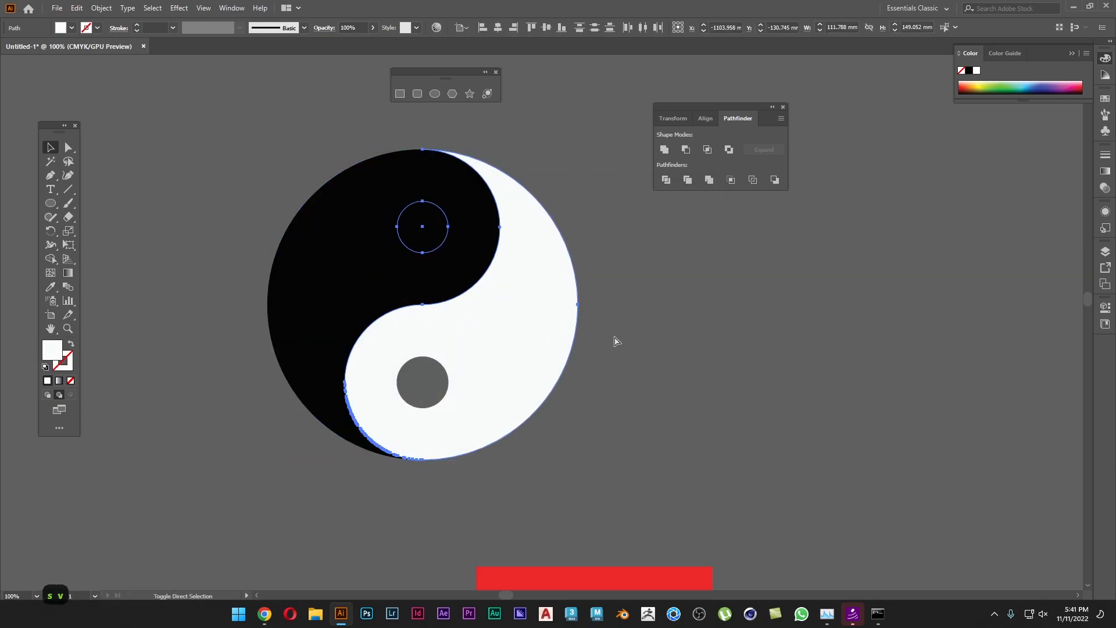
key(ctrl+shift+bracketright)
click(639, 344)
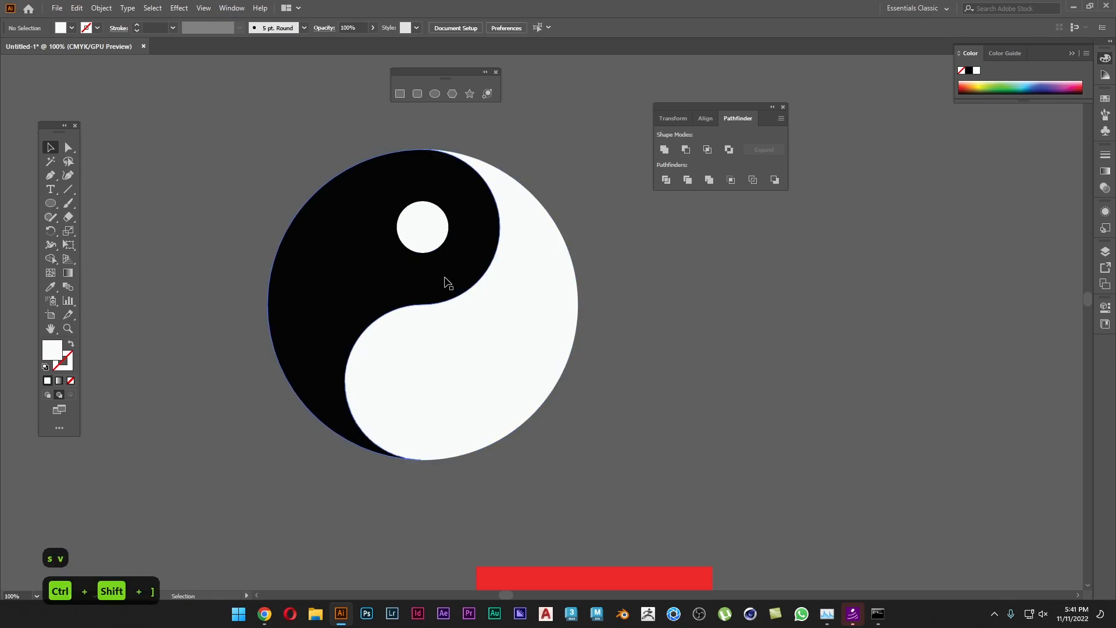
Send the white yin-yang half to the back of the stacking order.
click(553, 358)
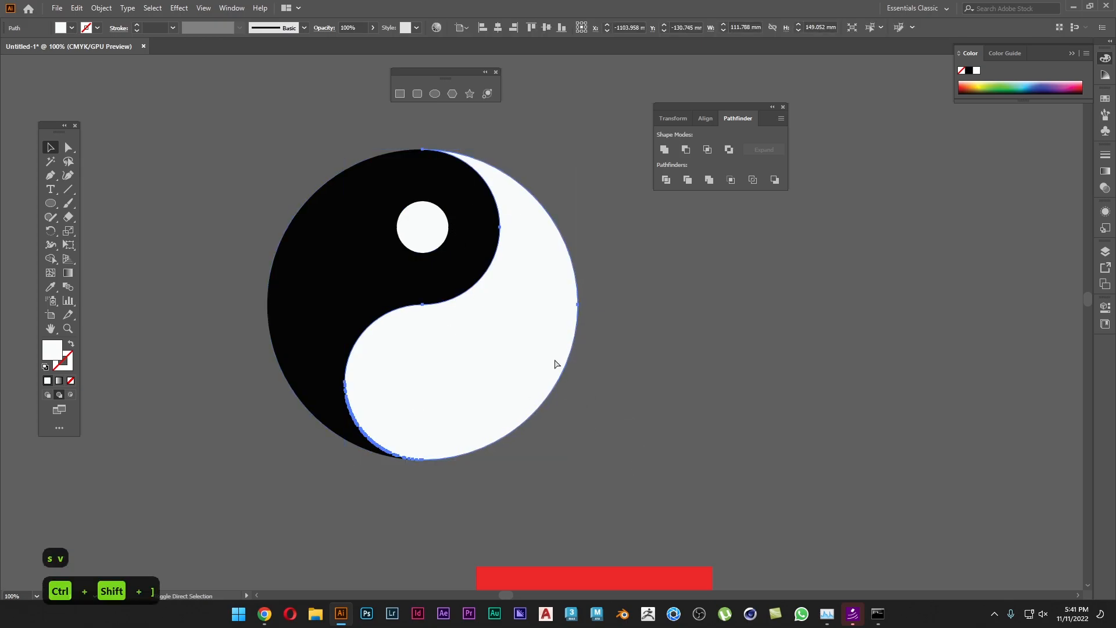
key(ctrl+shift+bracketleft)
click(674, 386)
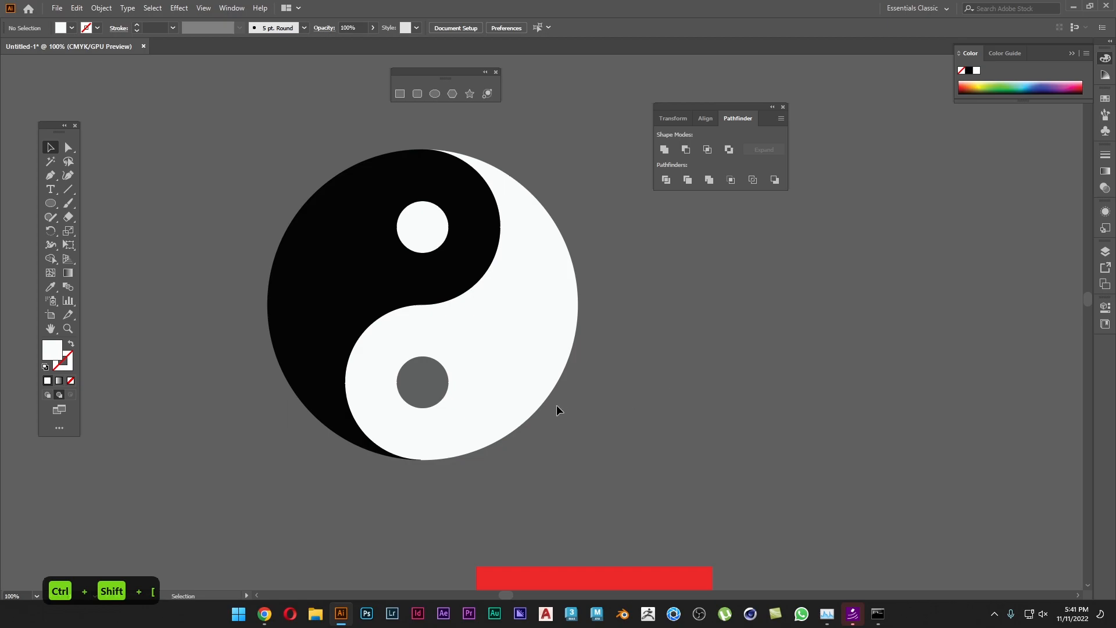
Recolour the lower small circle black by sampling the black half with the Eyedropper.
click(440, 377)
key(s)
click(381, 296)
key(v)
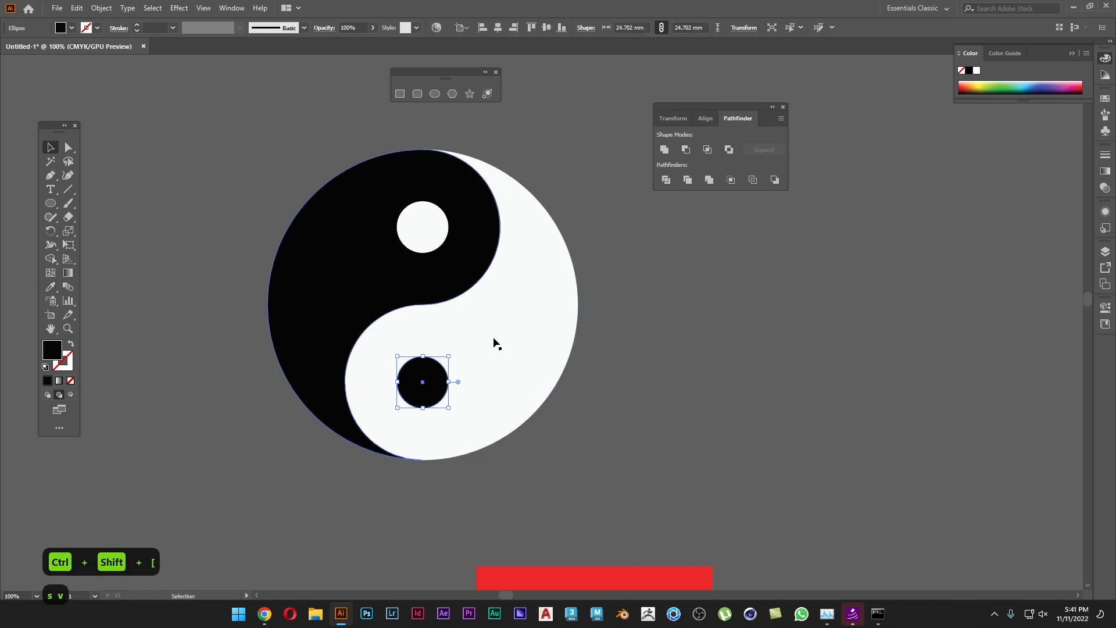
click(737, 378)
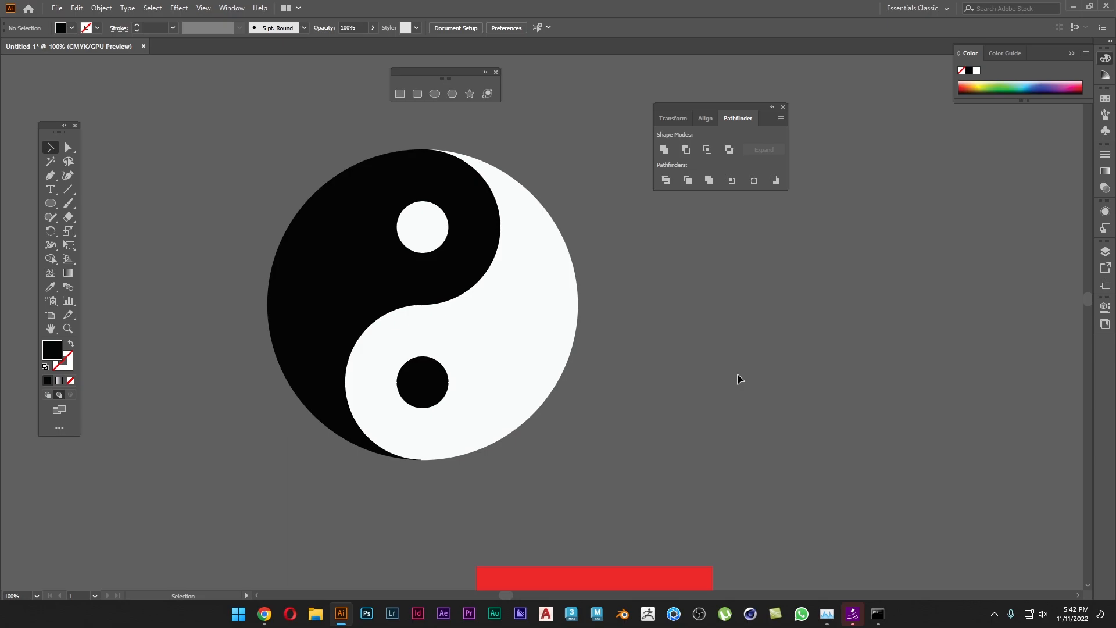
Draw a horizontal line about 220 mm long beside the yin-yang symbol and give it a black stroke.
drag(291, 257, 949, 372)
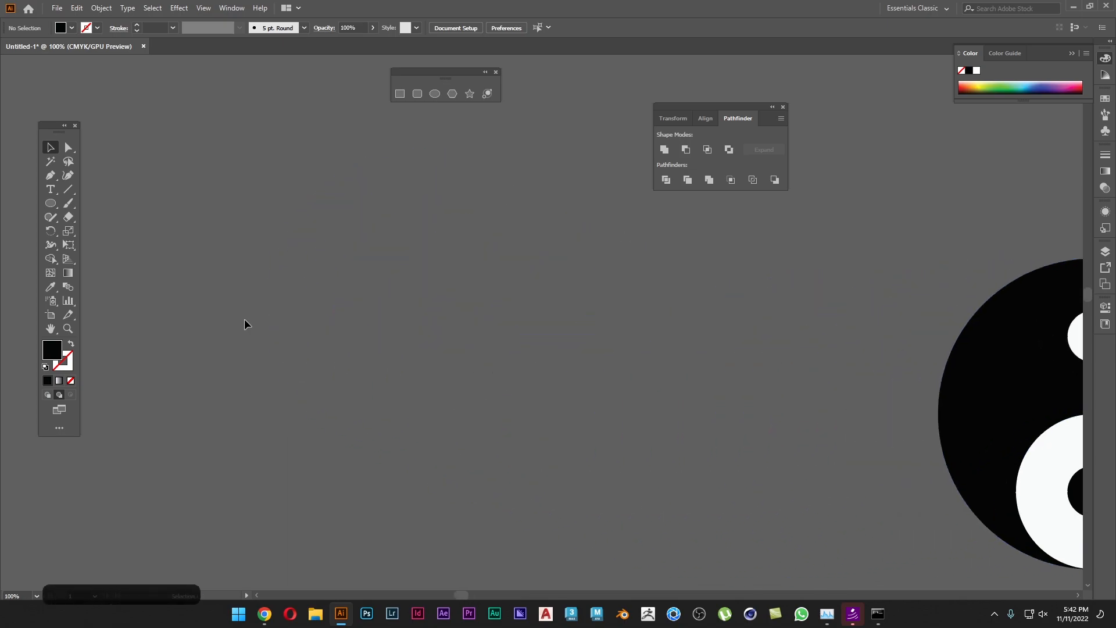
click(68, 190)
drag(204, 333, 663, 333)
key(v)
key(s)
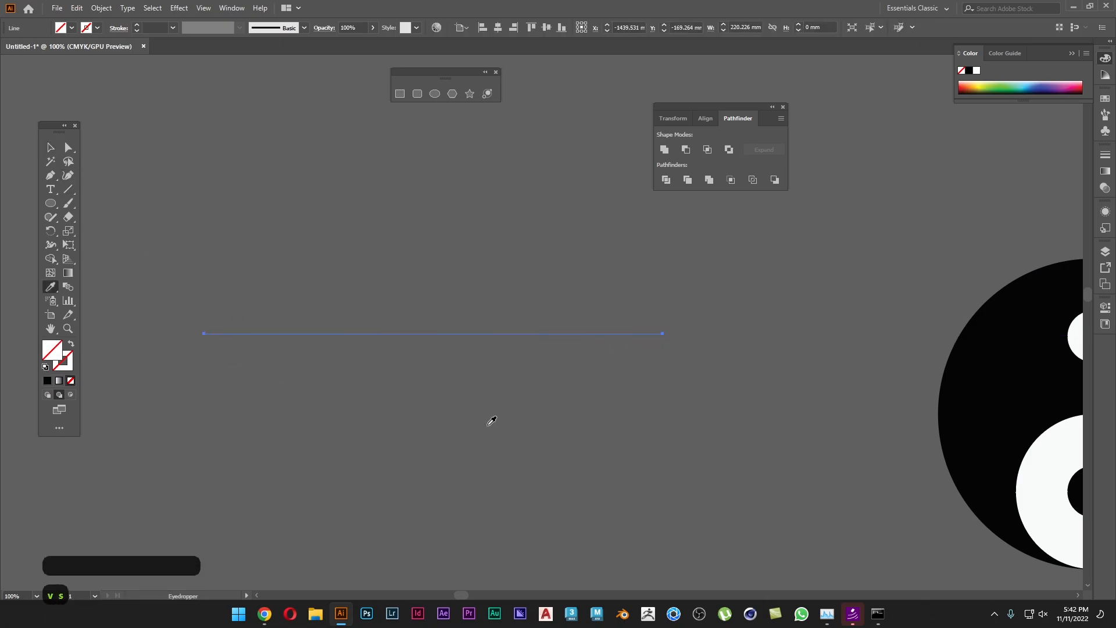
click(958, 370)
key(v)
key(shift+x)
key(v)
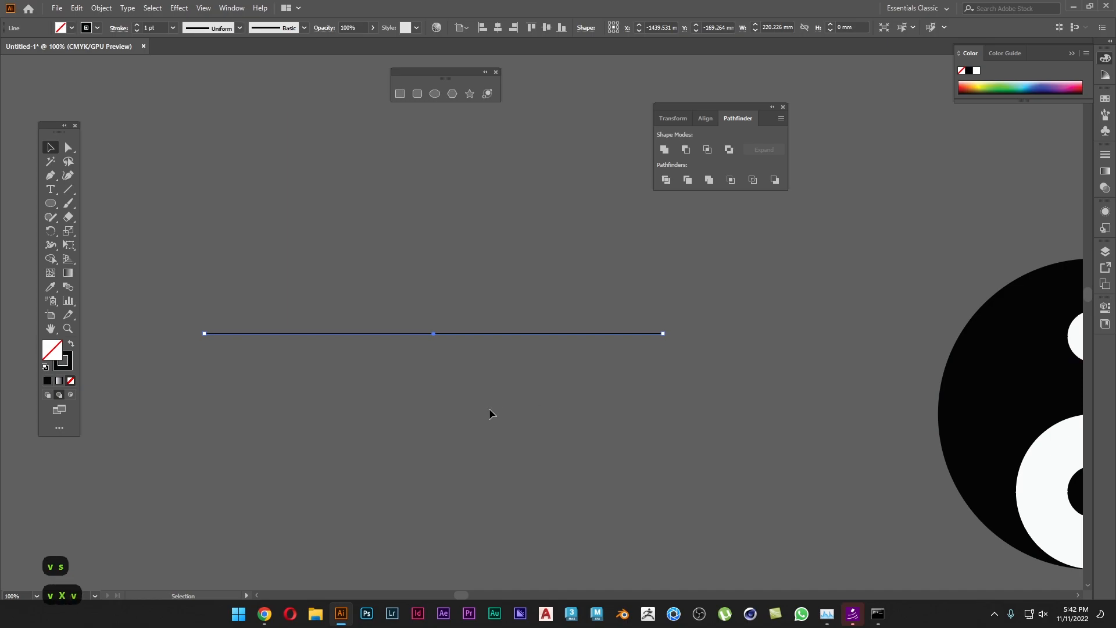
Reposition the line slightly to the left and set its stroke weight to 4 pt.
click(490, 408)
drag(396, 314, 529, 324)
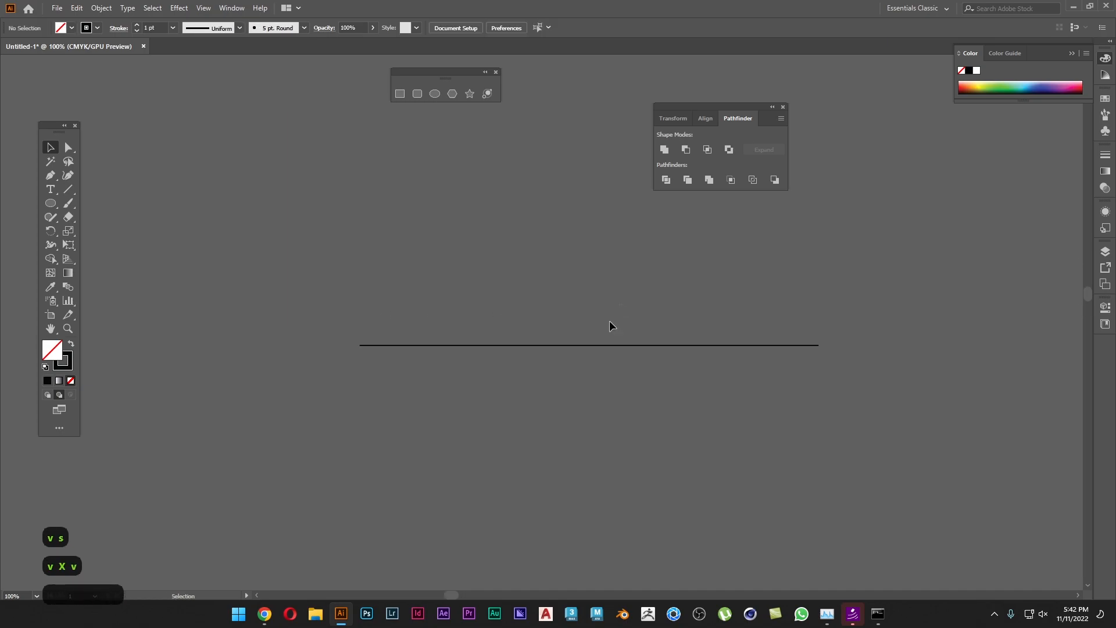
click(629, 344)
drag(633, 343, 537, 349)
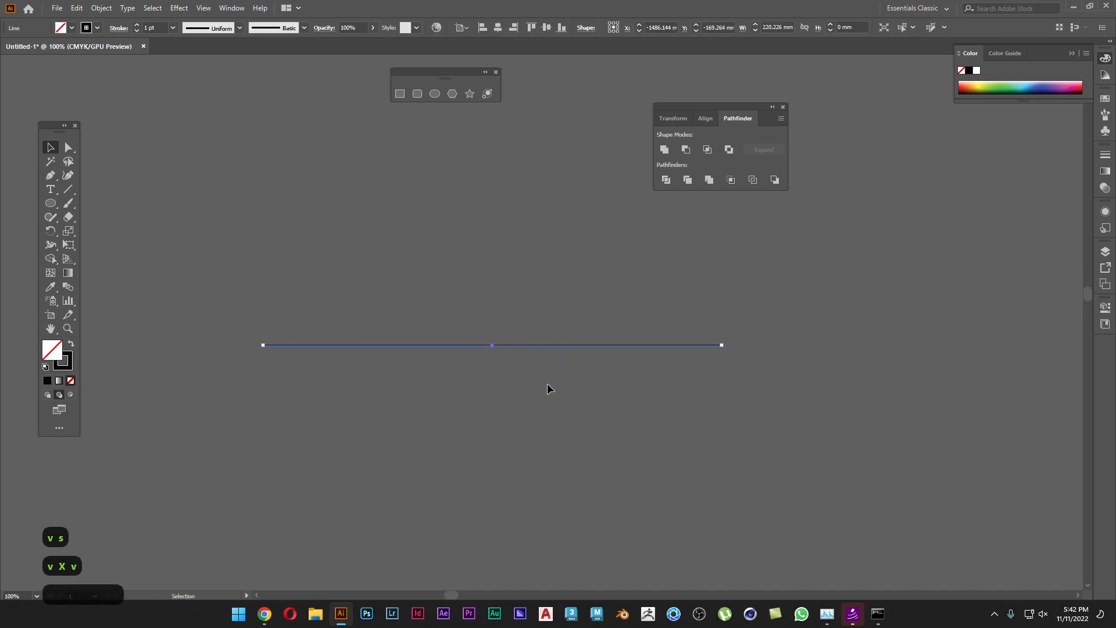
click(153, 28)
scroll(154, 28, up, 3)
click(232, 211)
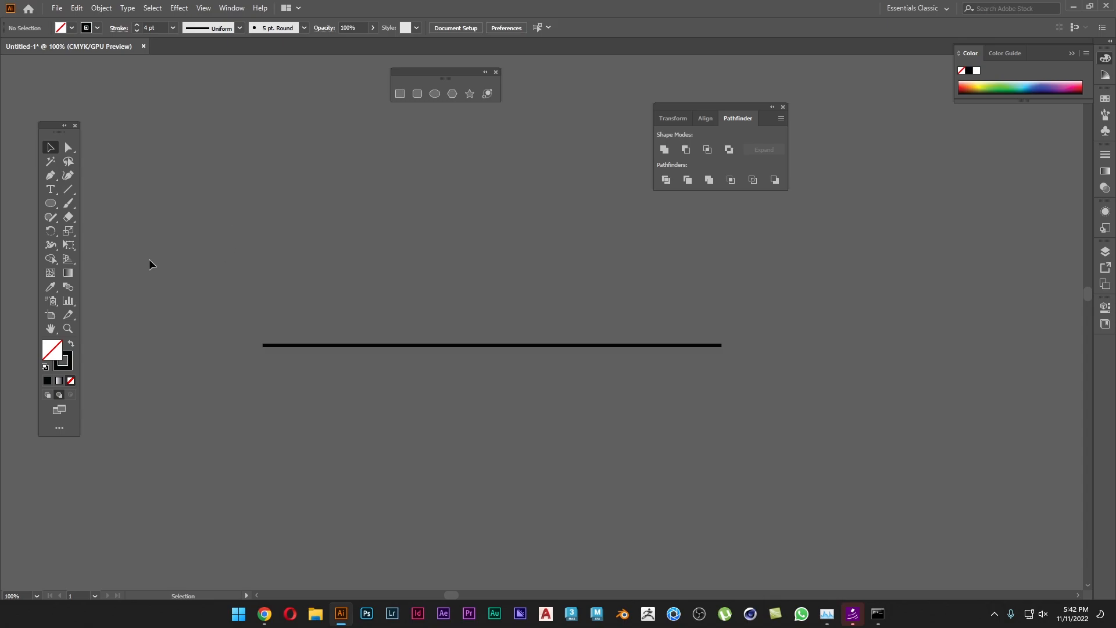
Bulge the line's middle with the Width tool, narrow it on both sides, and move and reduce the widest point.
click(51, 245)
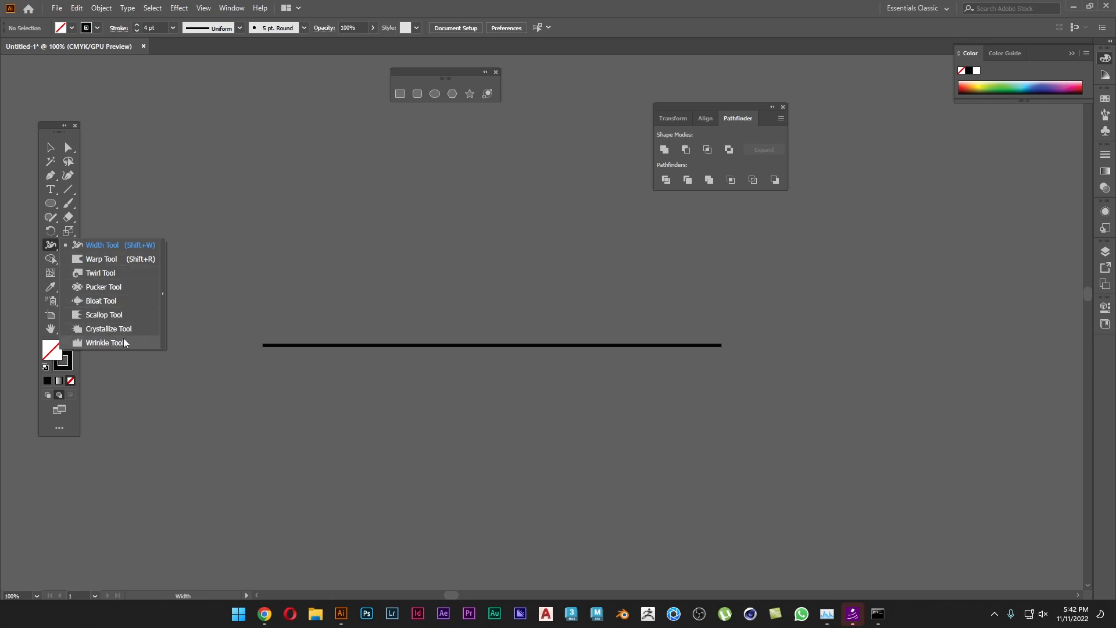
click(110, 248)
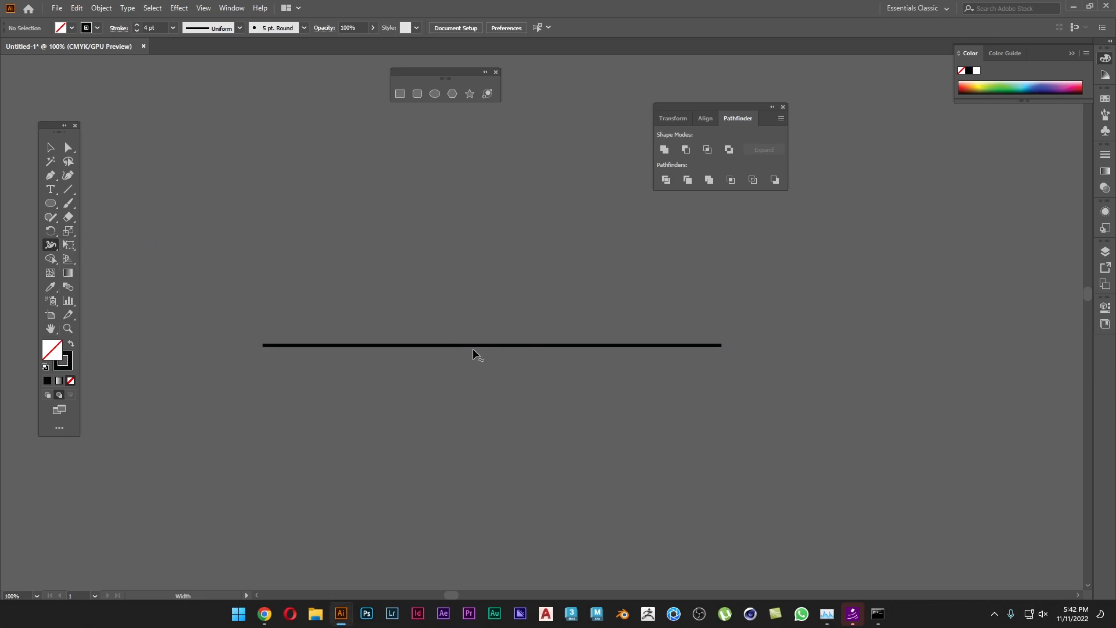
drag(483, 346, 486, 393)
drag(601, 377, 601, 358)
drag(402, 368, 400, 352)
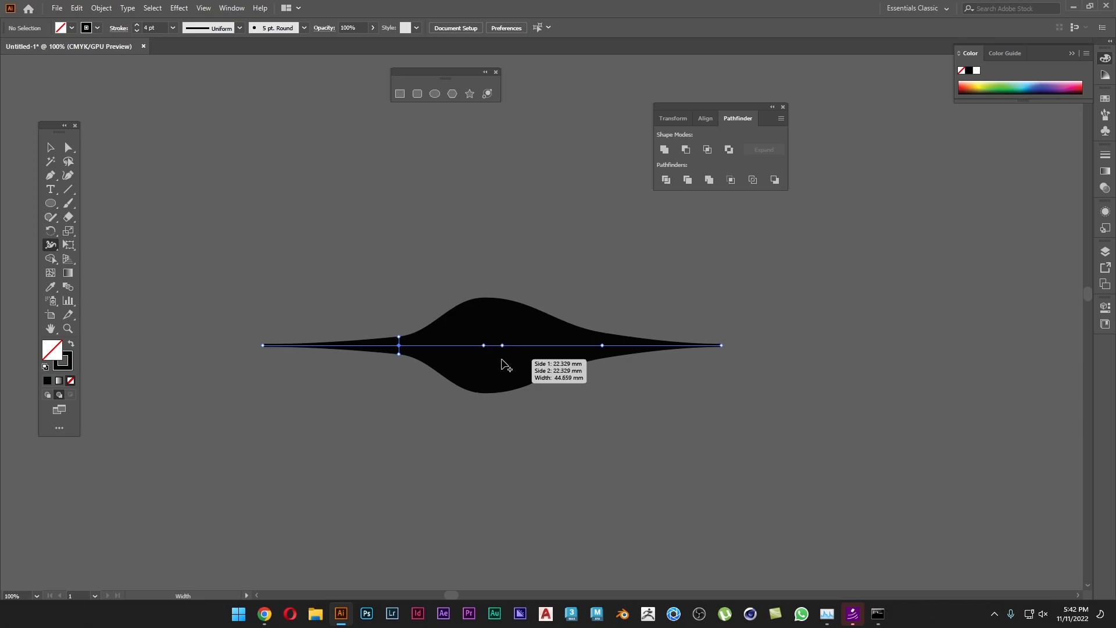
drag(485, 348, 503, 371)
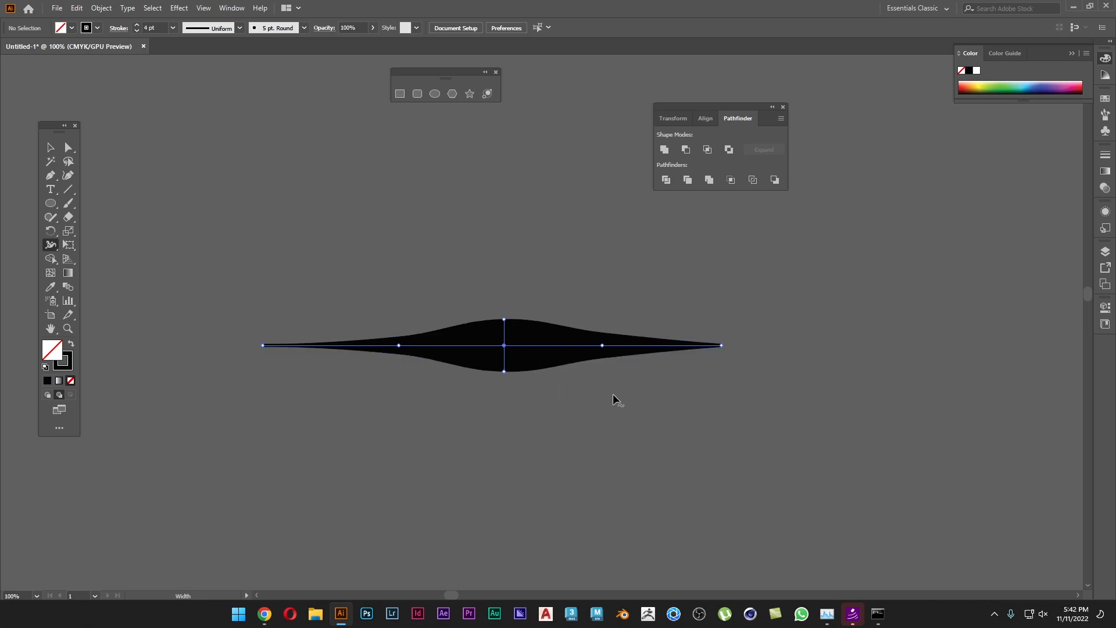
key(v)
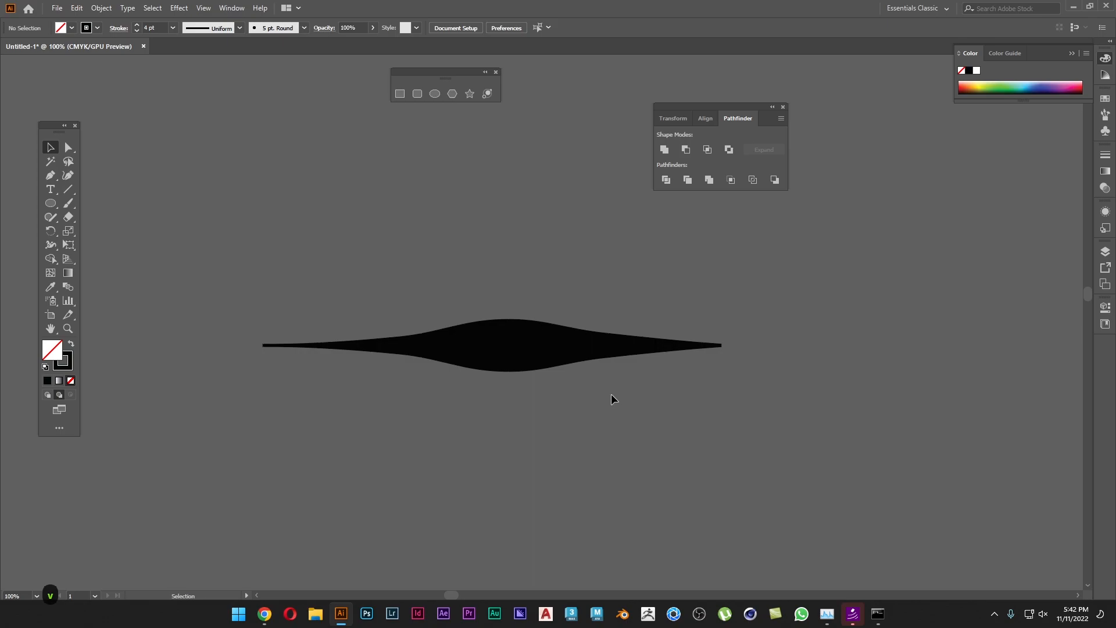
Undo all Width tool edits on the horizontal line.
key(ctrl+z)
key(ctrl+z)
key(ctrl+z)
key(ctrl+z)
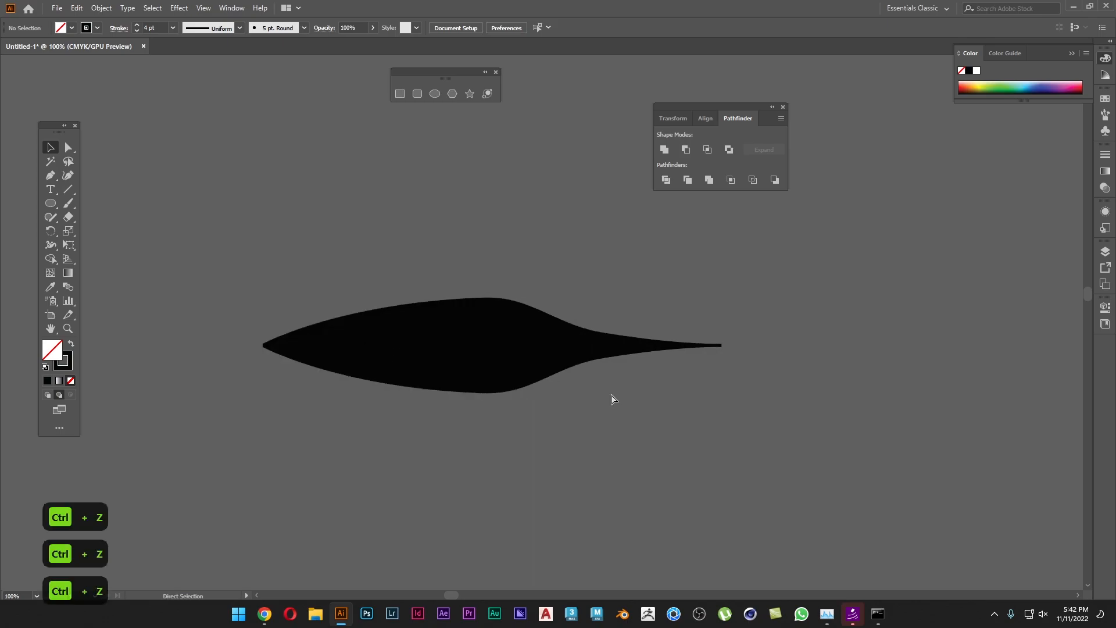
key(ctrl+z)
key(v)
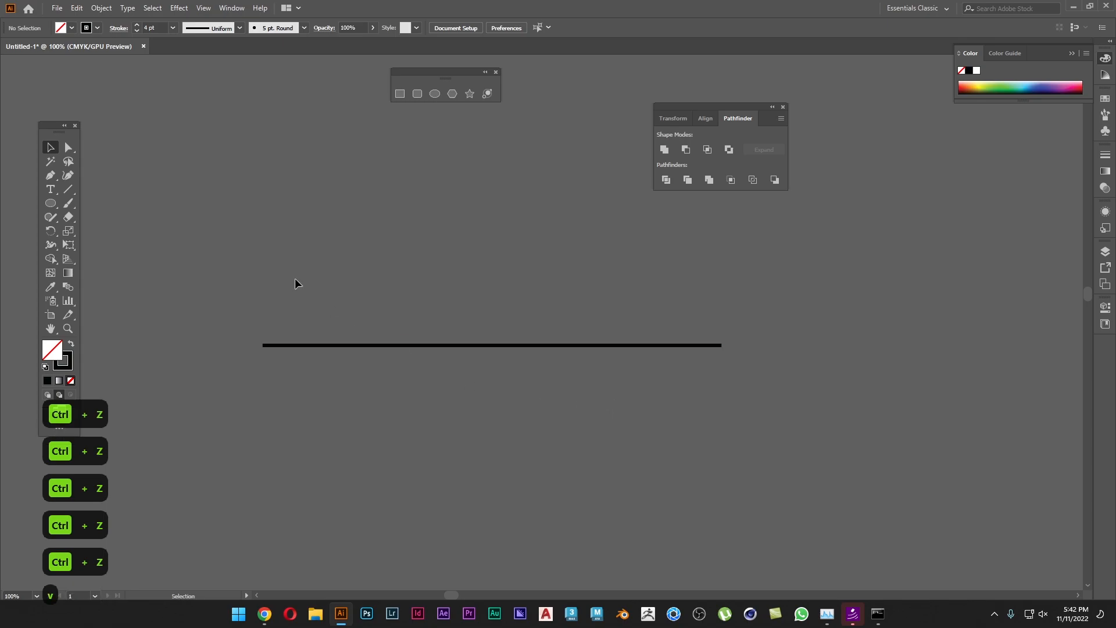
Bend the straight line into an S-curve by pulling direction handles out of both end points with the Anchor Point tool.
drag(43, 174, 137, 217)
drag(263, 345, 366, 476)
drag(721, 345, 882, 511)
key(v)
click(551, 431)
Widen the middle of the S-curve to about 41 pt with the Width tool, leaving both ends tapered.
key(shift+w)
drag(479, 327, 489, 339)
key(v)
click(742, 430)
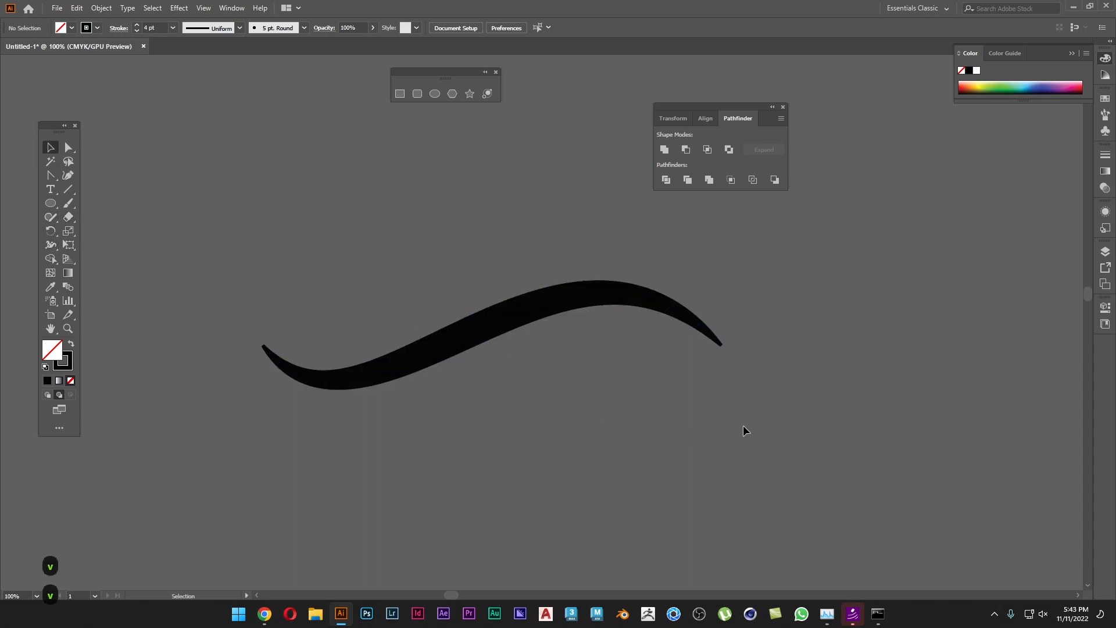
Rotate a copy of the tapered S-curve slightly about its right end point.
drag(742, 431, 338, 260)
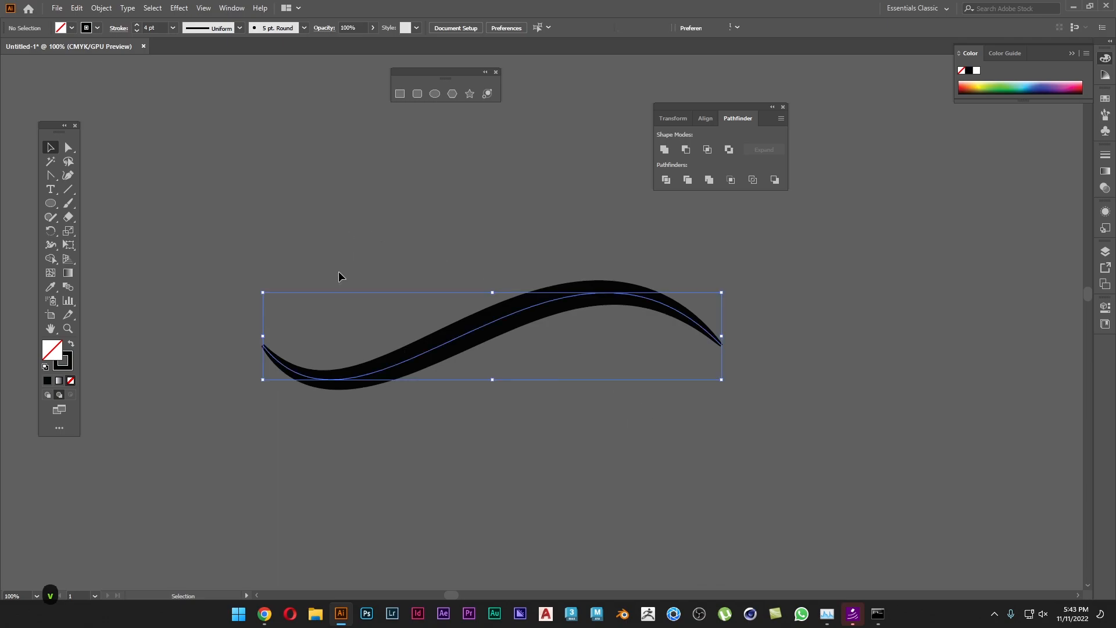
key(r)
click(720, 345)
drag(428, 413, 660, 464)
Repeat the rotated copy around the full circle to form a radial burst of curved rays.
key(ctrl+d)
key(ctrl+d)
key(ctrl+d)
key(ctrl+d)
key(ctrl+d)
key(ctrl+d)
key(ctrl+d)
key(ctrl+d)
key(ctrl+d)
key(ctrl+d)
key(ctrl+d)
key(ctrl+d)
key(ctrl+d)
key(ctrl+d)
key(ctrl+d)
key(ctrl+d)
key(ctrl+d)
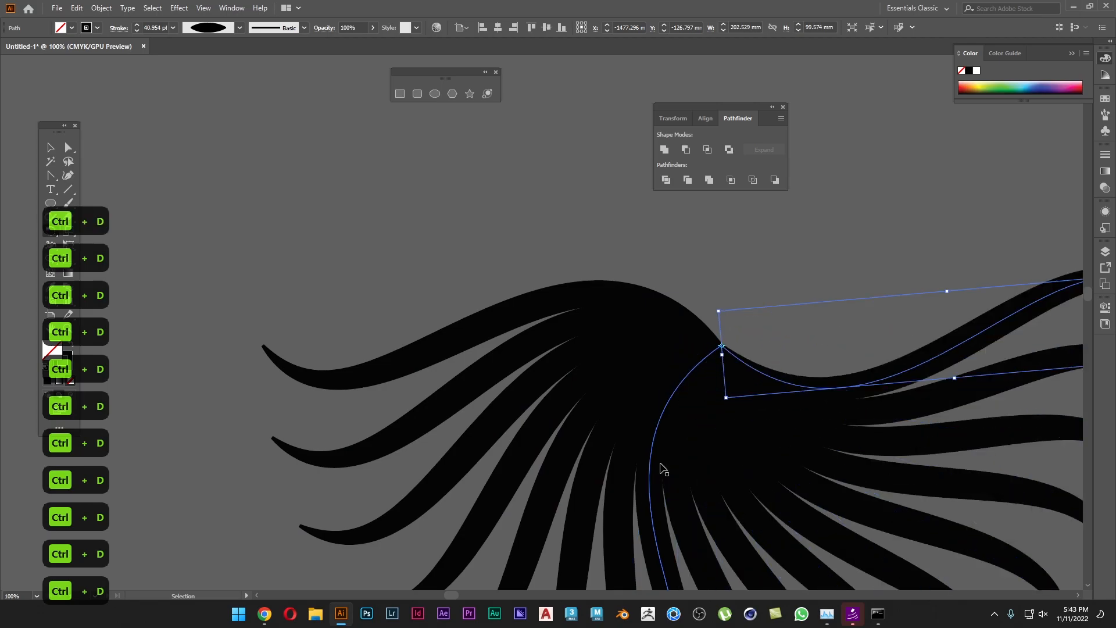
key(ctrl+d)
key(ctrl+d)
key(ctrl+d)
key(ctrl+d)
key(ctrl+d)
key(ctrl+d)
key(ctrl+d)
key(ctrl+d)
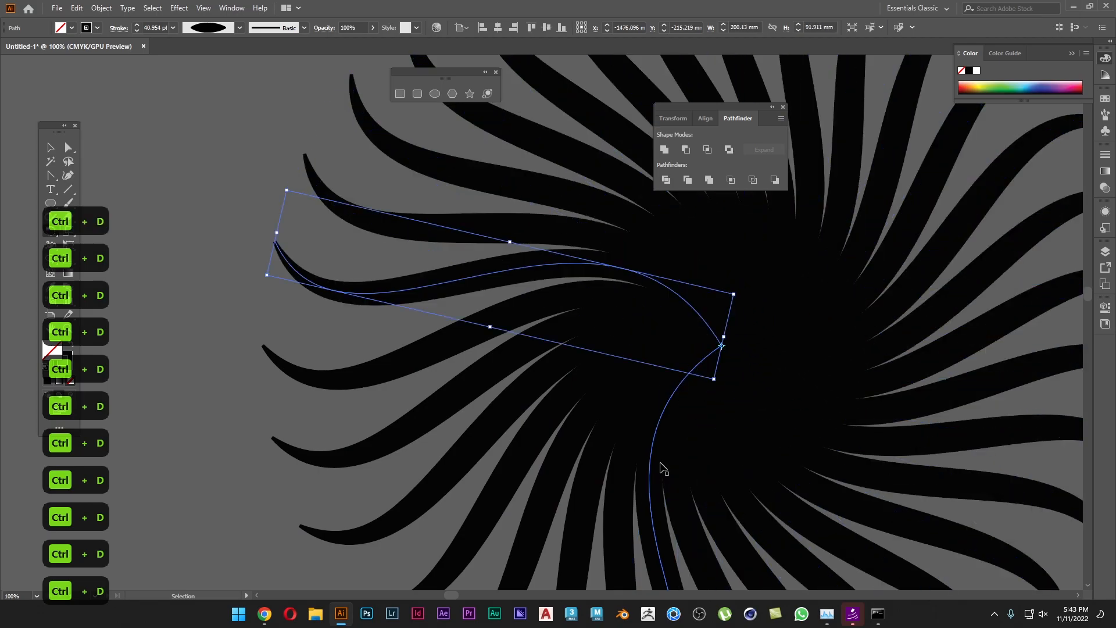
key(v)
click(187, 401)
Move the yin-yang symbol onto the centre of the ray burst, bring it to the front, group it and scale it to about 112 mm wide.
scroll(187, 401, down, 2)
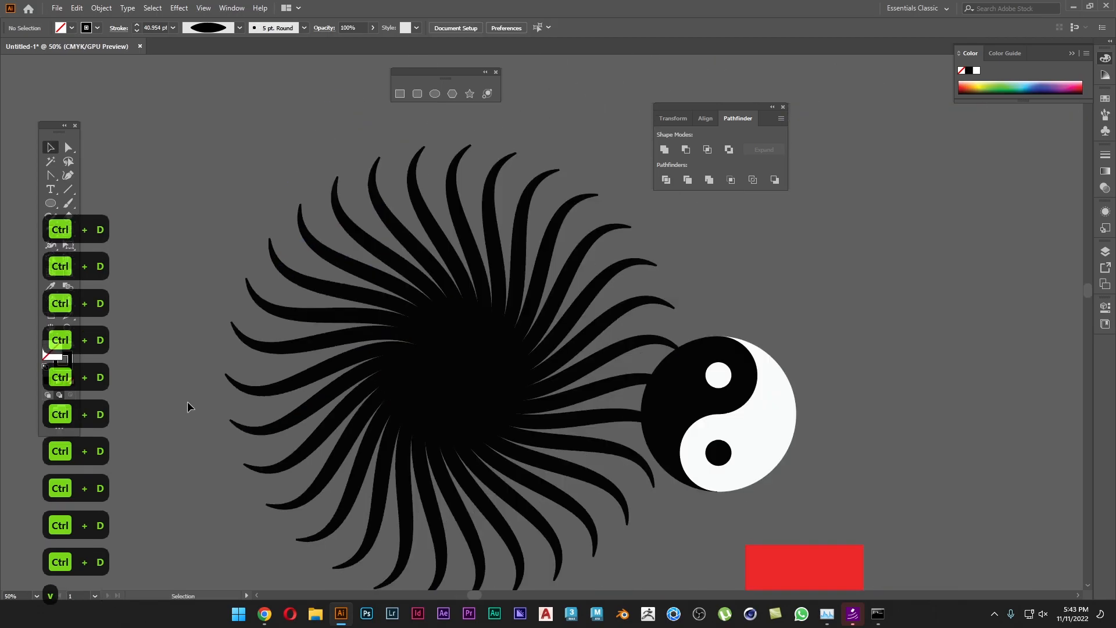
drag(851, 361, 512, 405)
right_click(513, 404)
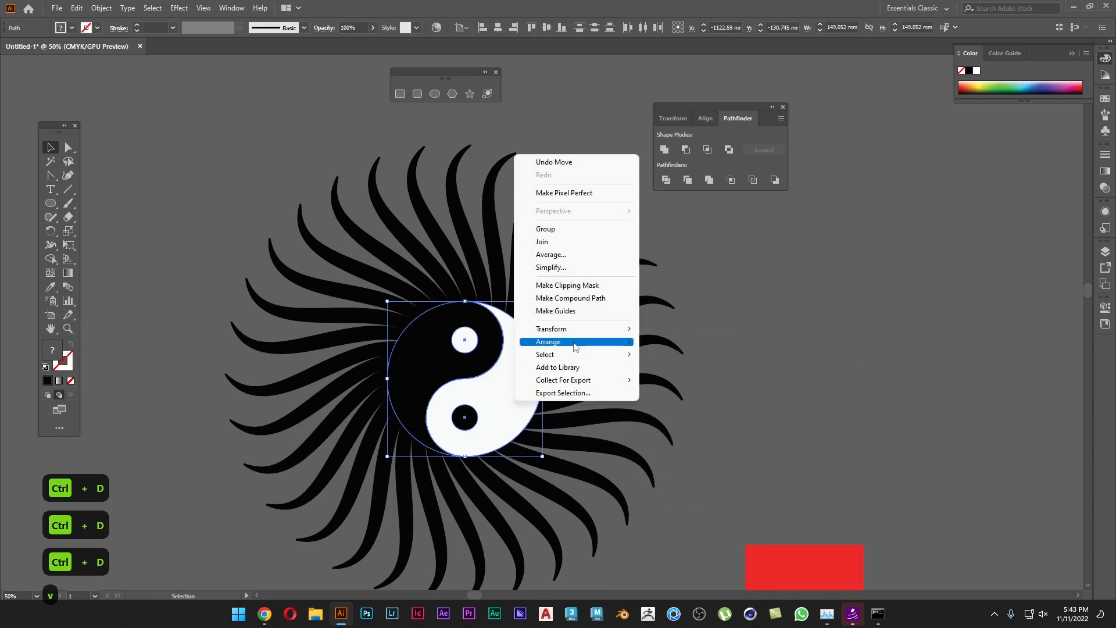
mouse_move(575, 342)
click(660, 343)
key(ctrl+g)
drag(542, 455, 473, 385)
click(796, 389)
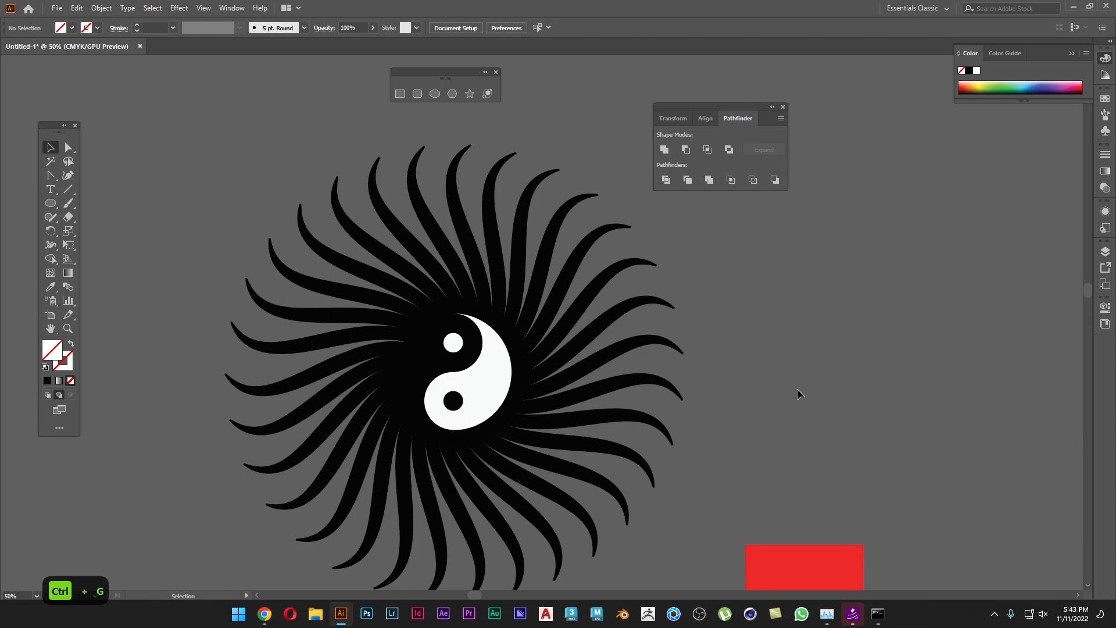
Give the black half of the yin-yang symbol a white (ffffff) stroke.
key(a)
click(435, 365)
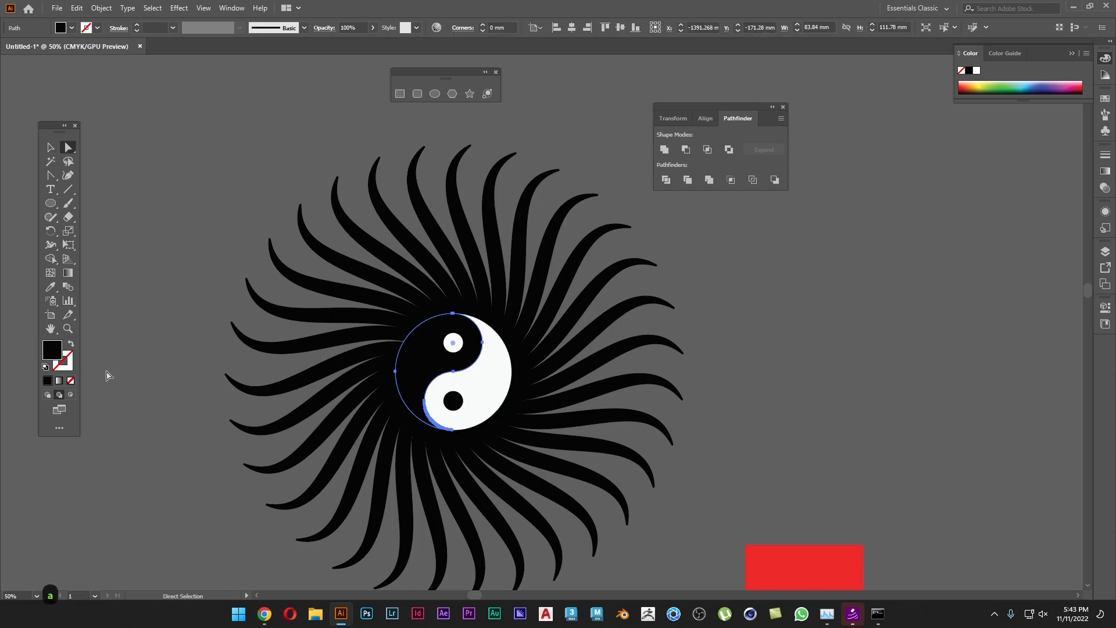
click(64, 368)
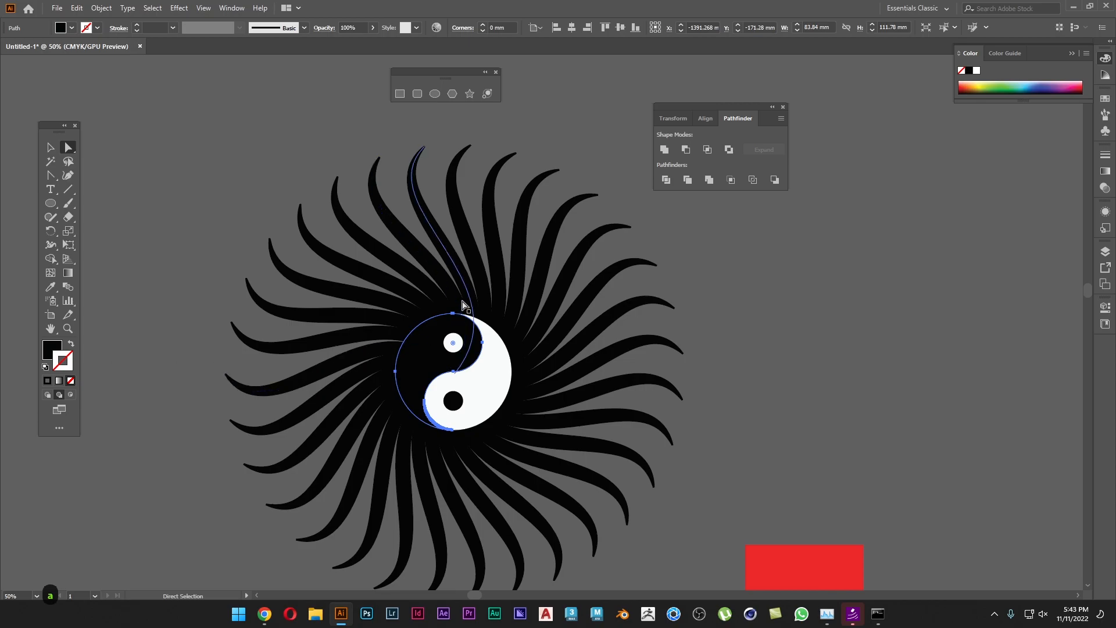
double_click(64, 365)
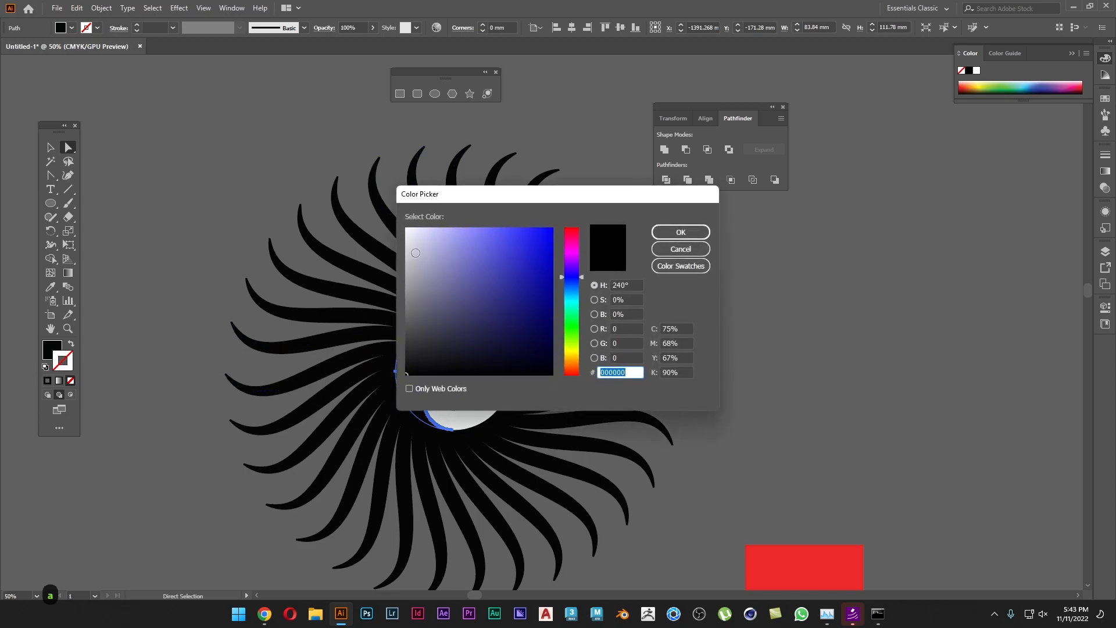
text(ffffff)
click(657, 233)
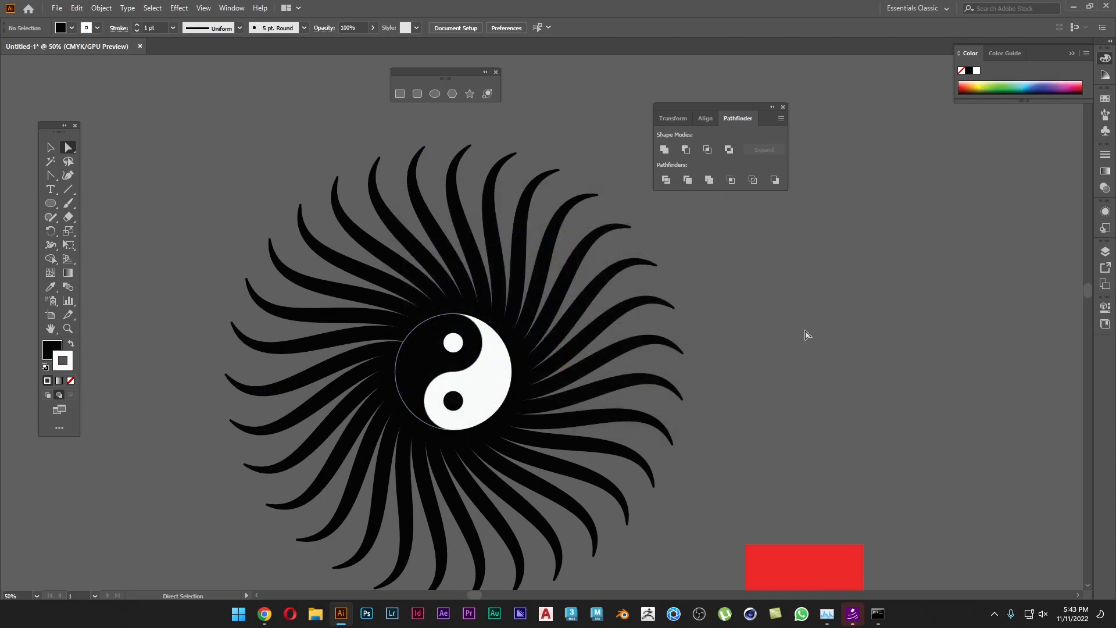
key(v)
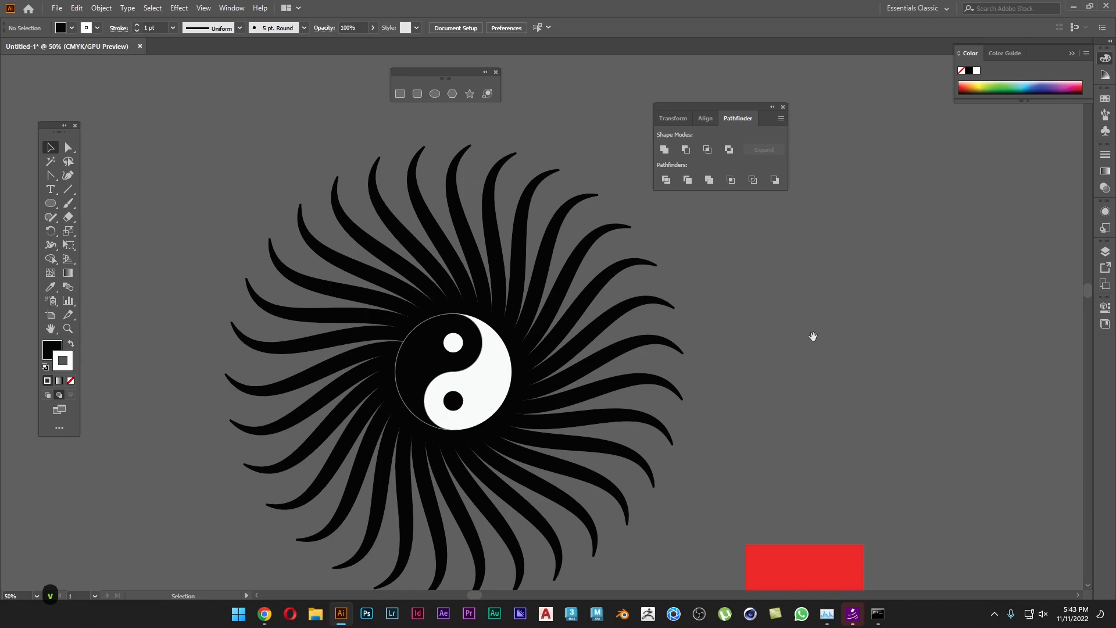
Place a copy of the red square in the empty area to the left of the ray burst.
scroll(811, 336, down, 2)
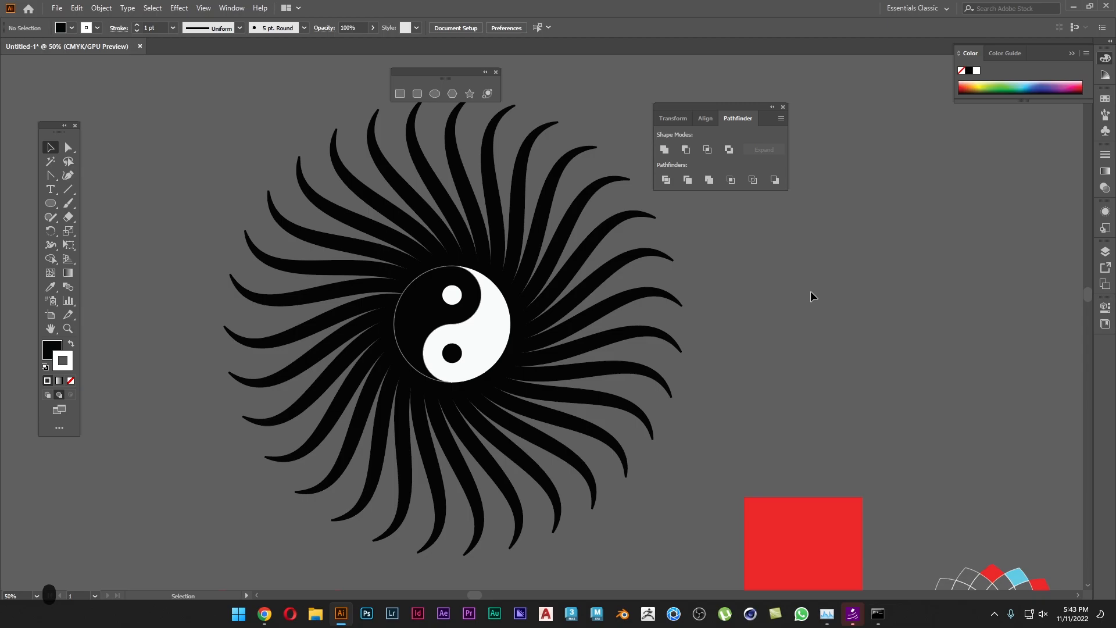
drag(364, 292, 666, 283)
drag(1078, 533, 229, 271)
key(ctrl+equal)
key(ctrl+equal)
drag(498, 317, 509, 329)
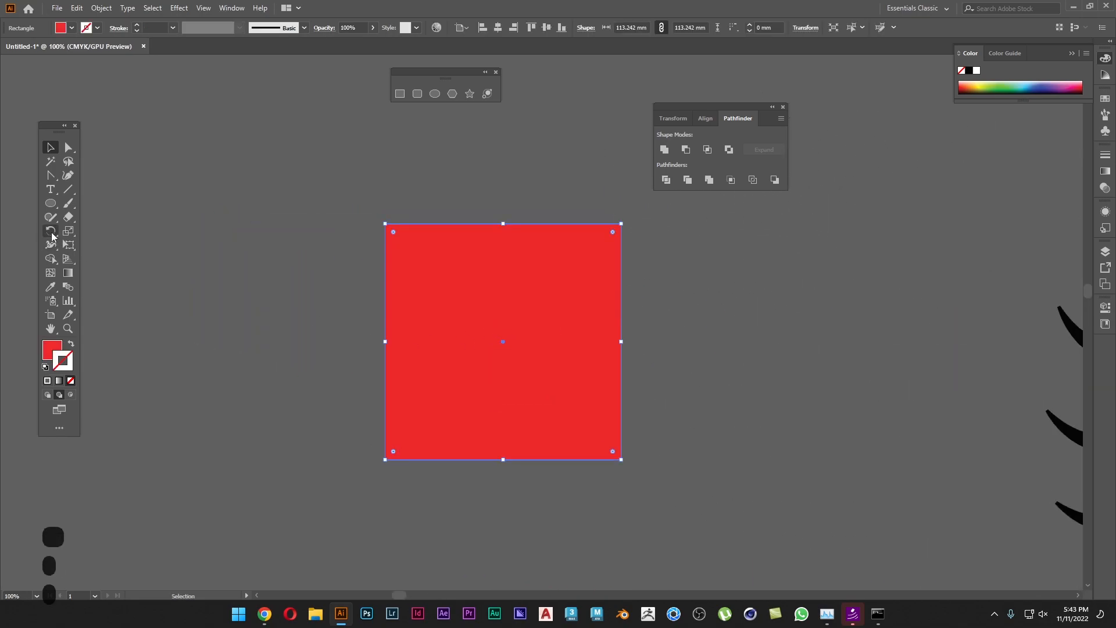
Push the two upper corners of the copied red square inward with the Warp tool.
click(51, 244)
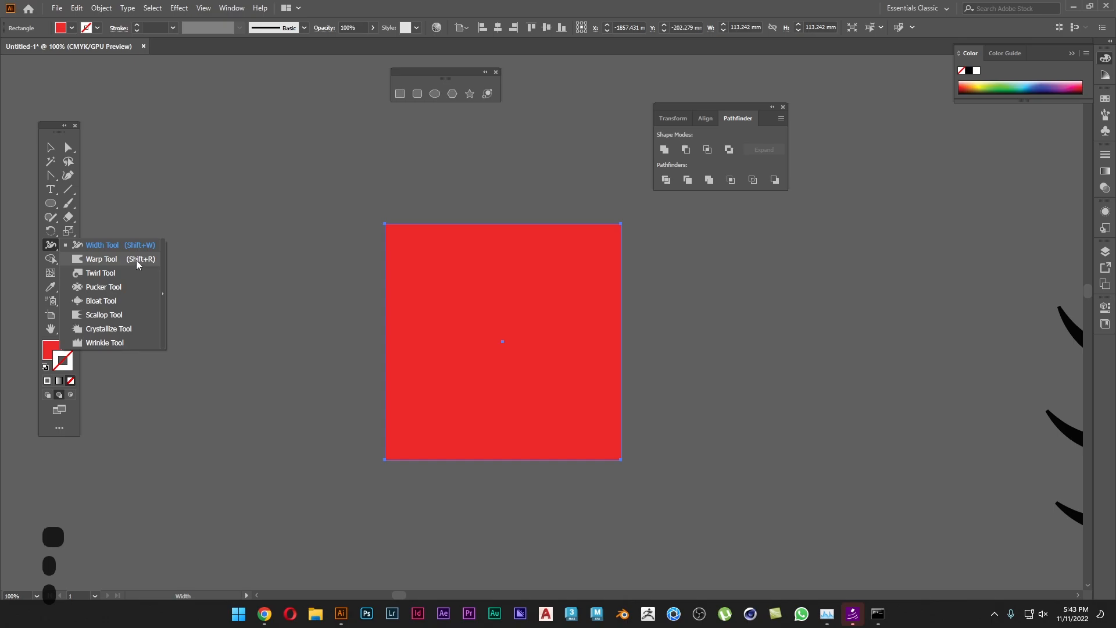
click(101, 259)
drag(381, 222, 433, 264)
drag(616, 228, 584, 260)
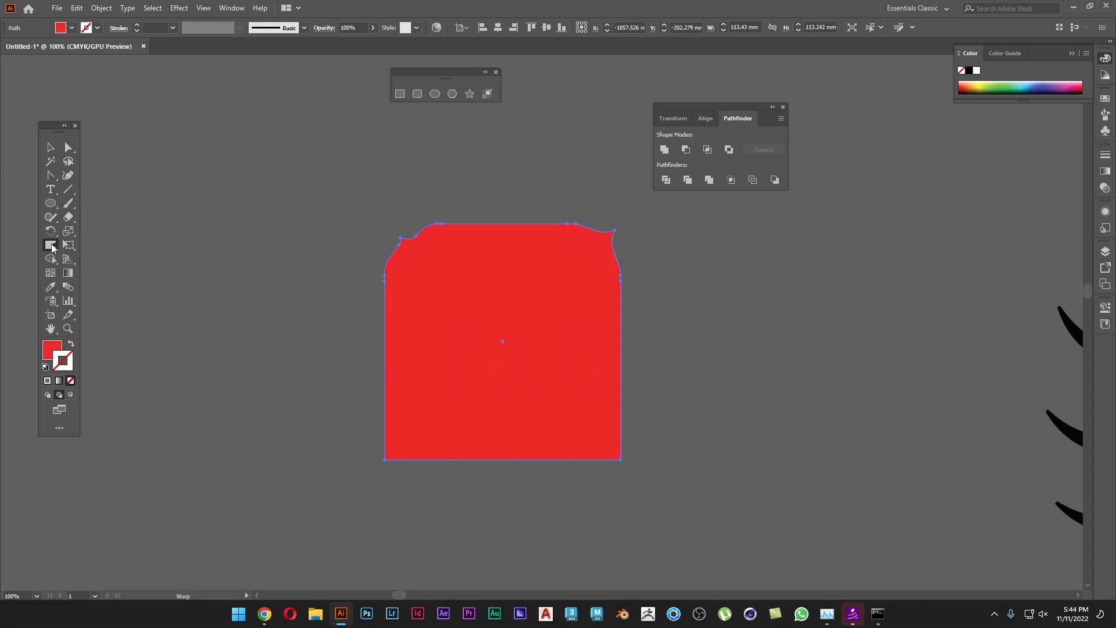
Set the Warp tool's brush to 100 mm wide and 100 mm high.
double_click(52, 245)
drag(611, 172, 242, 143)
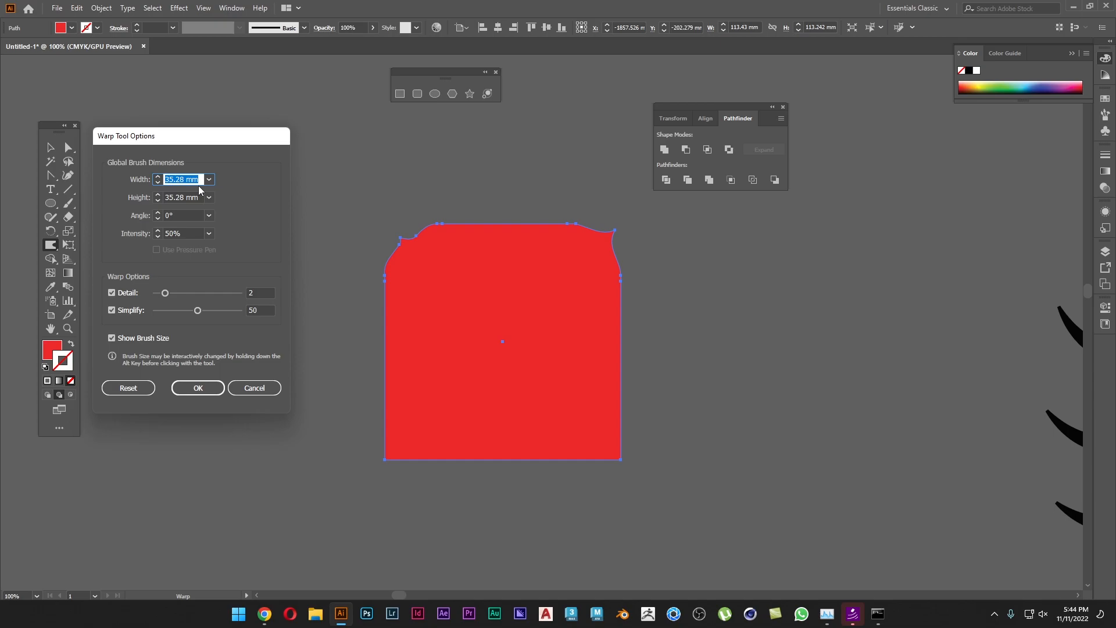
text(12)
key(Insert)
key(BackSpace)
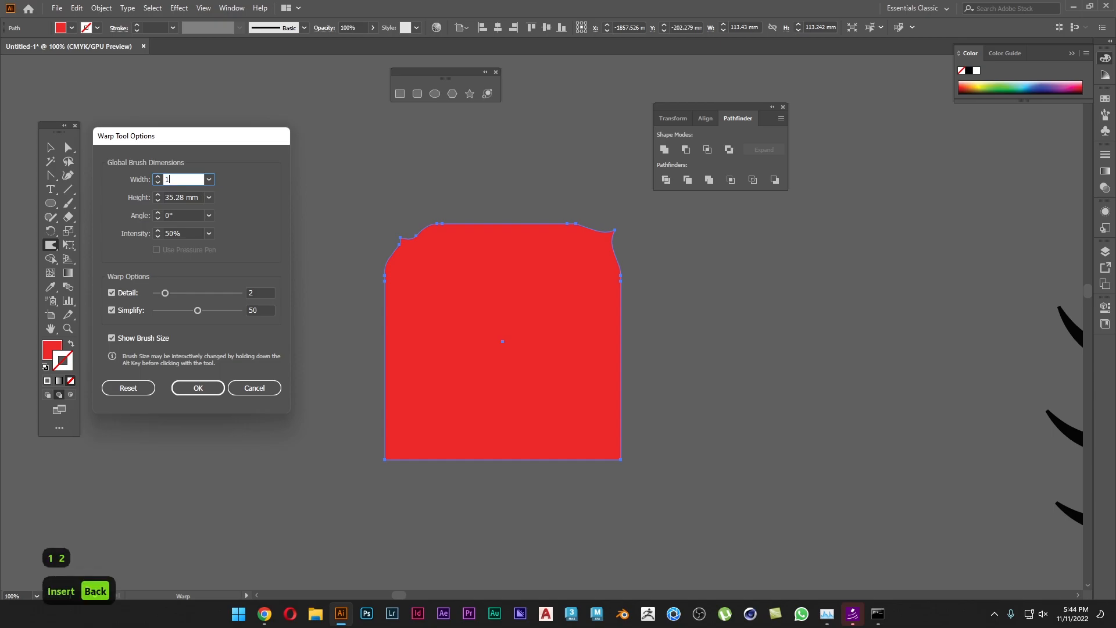
text(00)
key(Tab)
text(100)
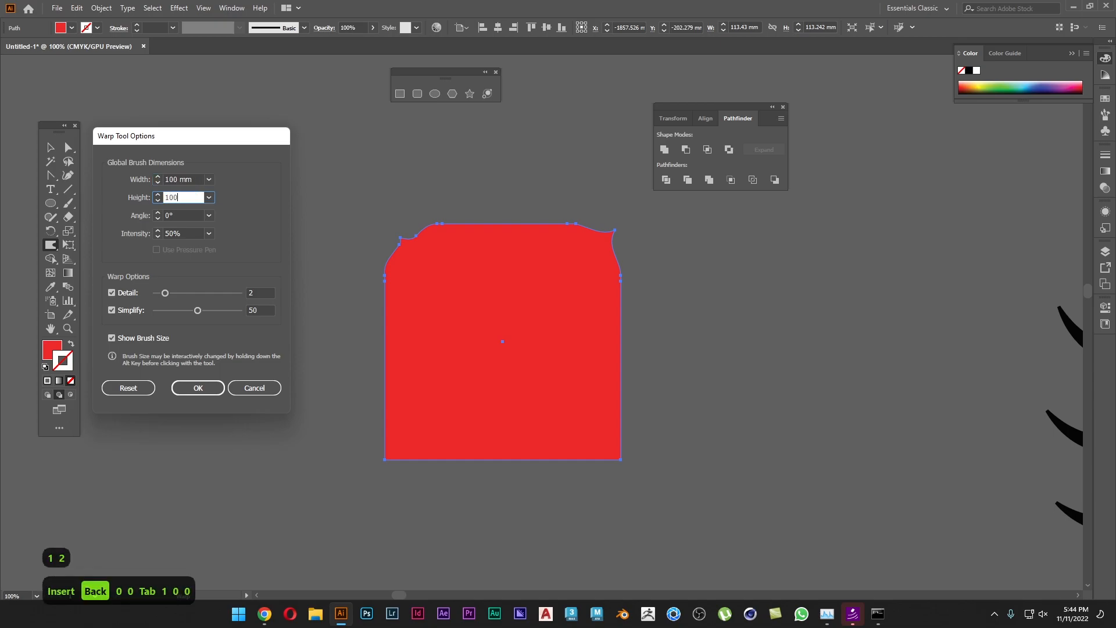
click(197, 388)
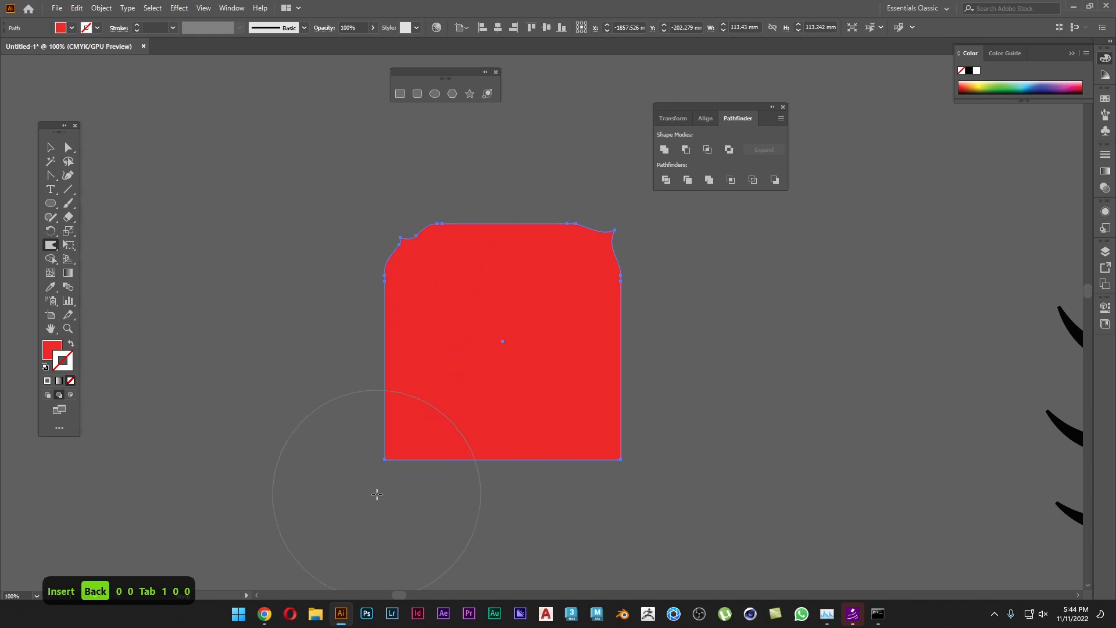
Warp the two lower corners of the red shape inward, redoing the lower right corner to match the left one.
drag(381, 468, 453, 390)
mouse_move(642, 448)
mouse_down()
mouse_move(609, 426)
mouse_move(559, 342)
mouse_up()
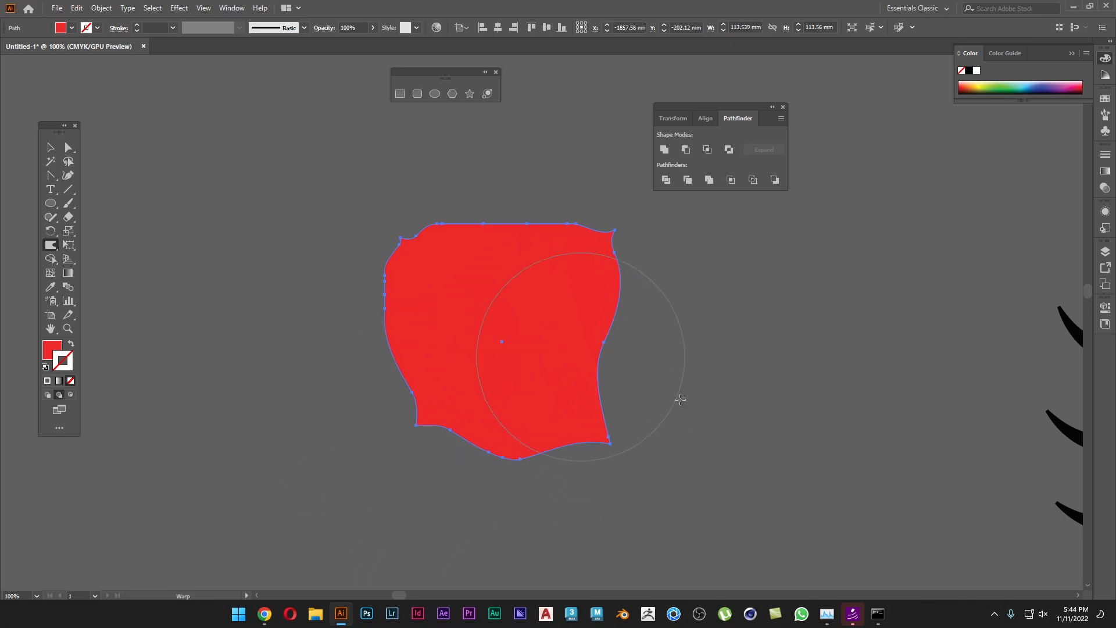
key(ctrl+z)
drag(630, 480, 574, 379)
key(v)
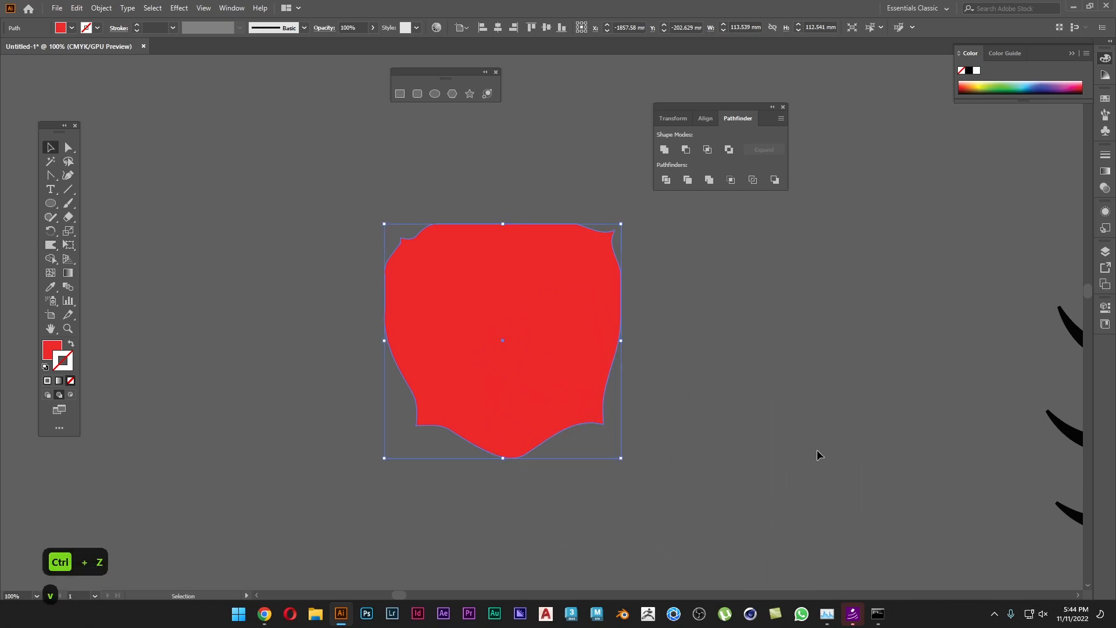
click(817, 449)
Swirl the warped red shape with the Twirl tool, first at its upper left corner and then across the whole shape.
click(511, 414)
drag(50, 245, 147, 274)
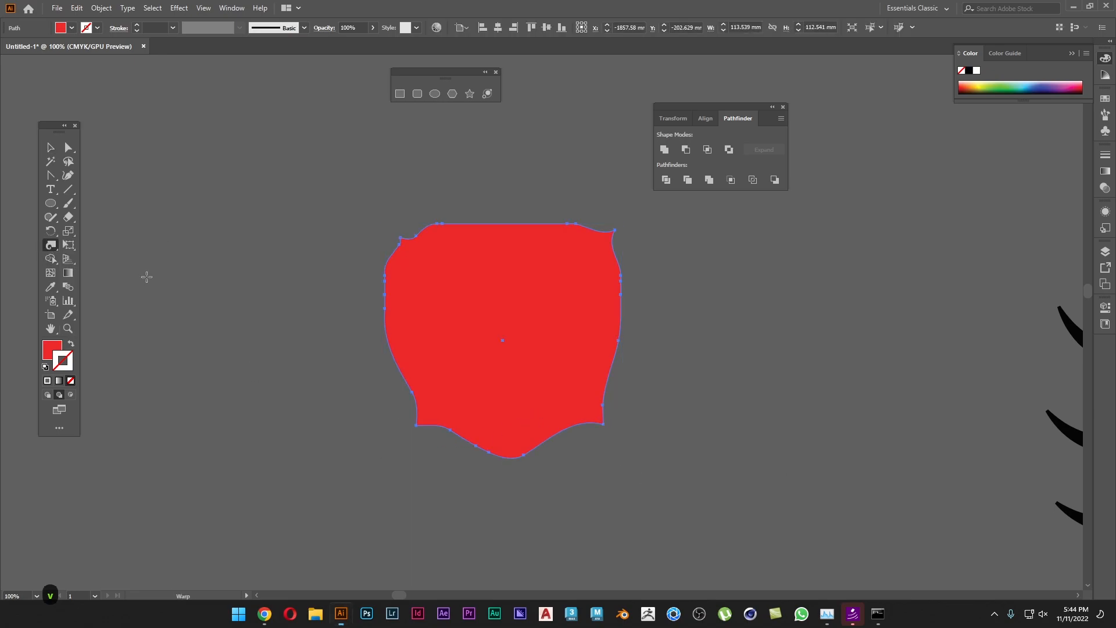
mouse_move(380, 319)
mouse_down()
mouse_move(423, 251)
mouse_move(425, 262)
mouse_up()
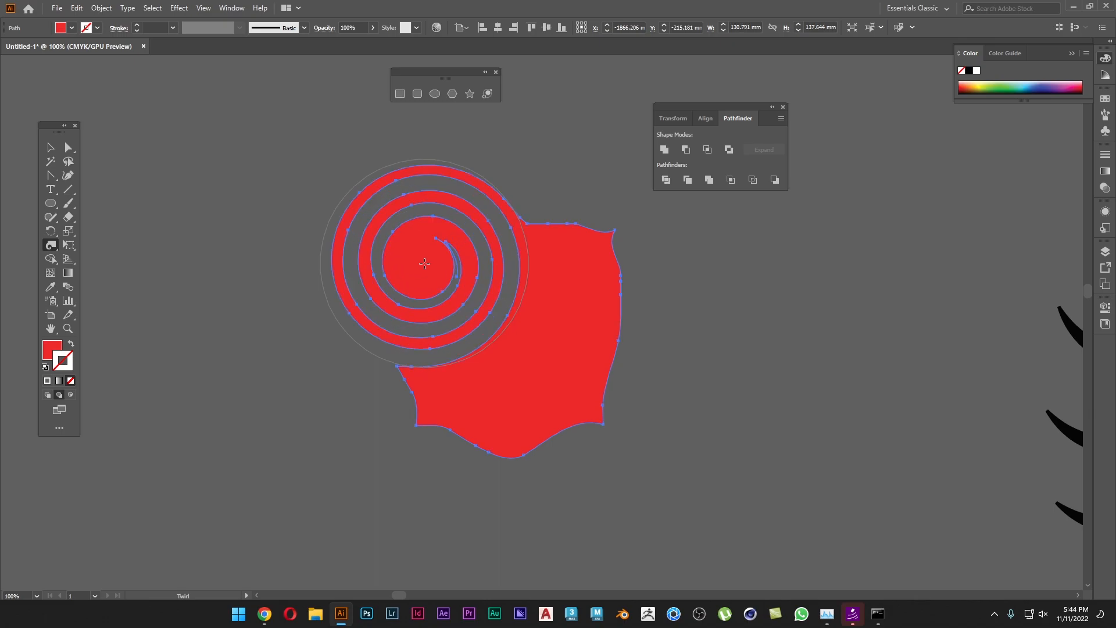
mouse_move(465, 329)
mouse_down()
mouse_move(495, 333)
mouse_move(515, 291)
mouse_move(462, 252)
mouse_move(395, 270)
mouse_move(466, 415)
mouse_move(548, 411)
mouse_move(583, 263)
mouse_move(449, 291)
mouse_move(466, 321)
mouse_up()
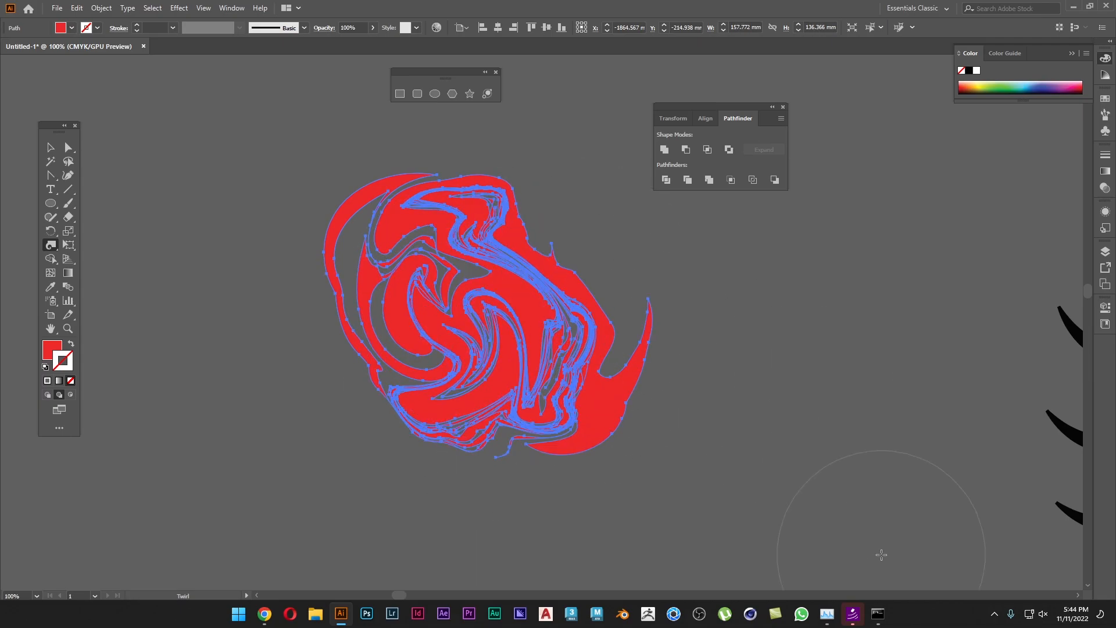
Move the grouped yin-yang symbol off the ray burst to the empty area at its upper right.
drag(854, 456, 239, 386)
scroll(244, 375, down, 3)
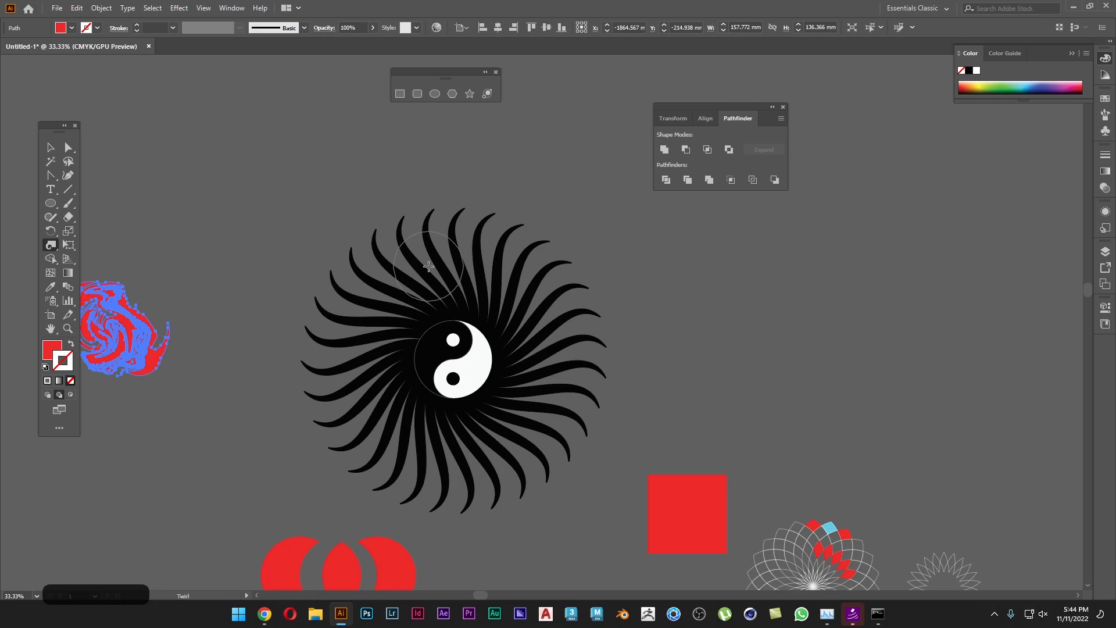
key(v)
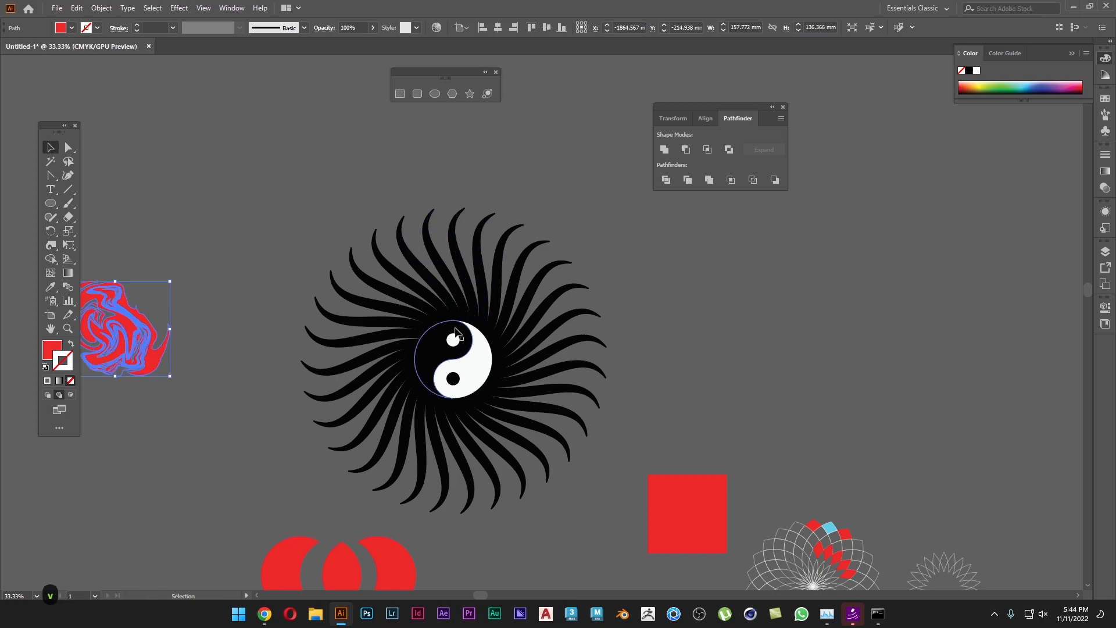
click(453, 358)
drag(453, 358, 820, 262)
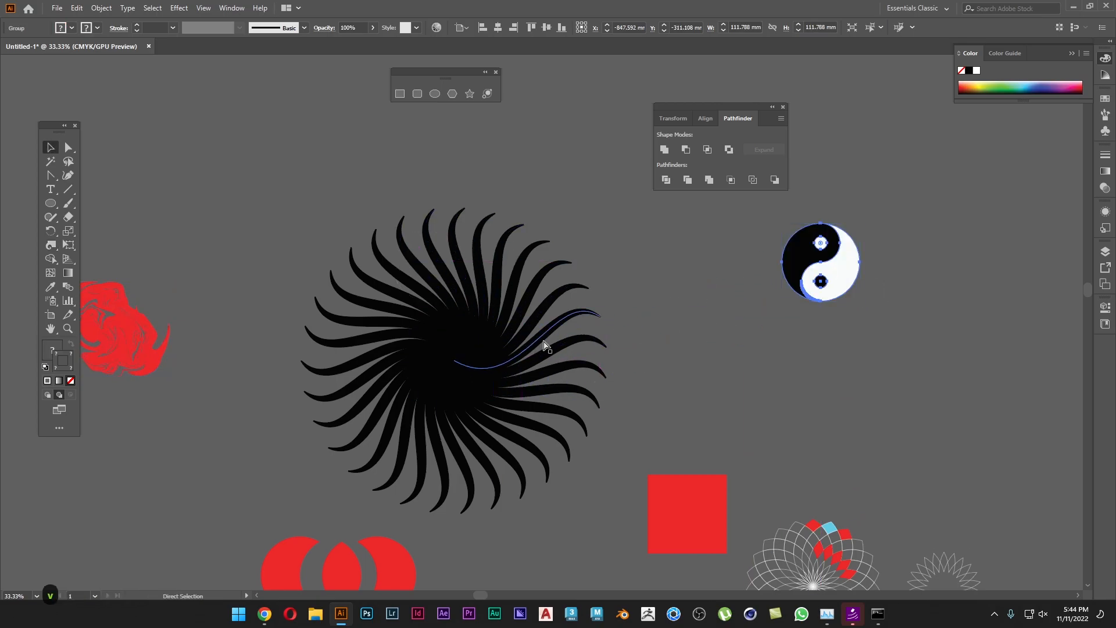
Select all rays of the burst in outline view and expand their appearance into filled shapes.
key(ctrl+y)
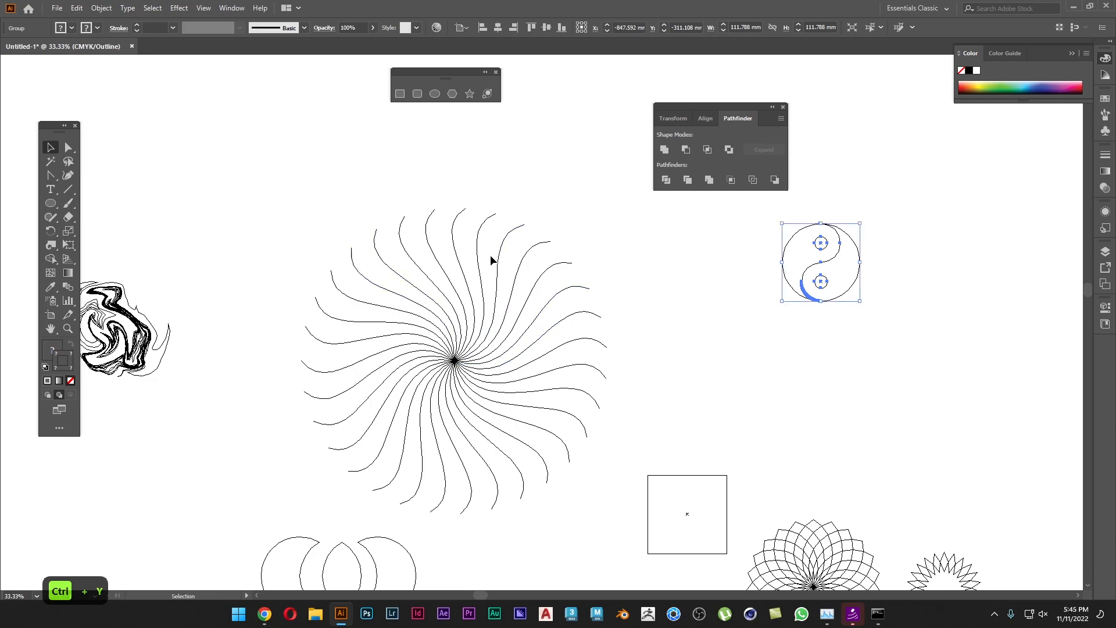
drag(575, 213, 285, 432)
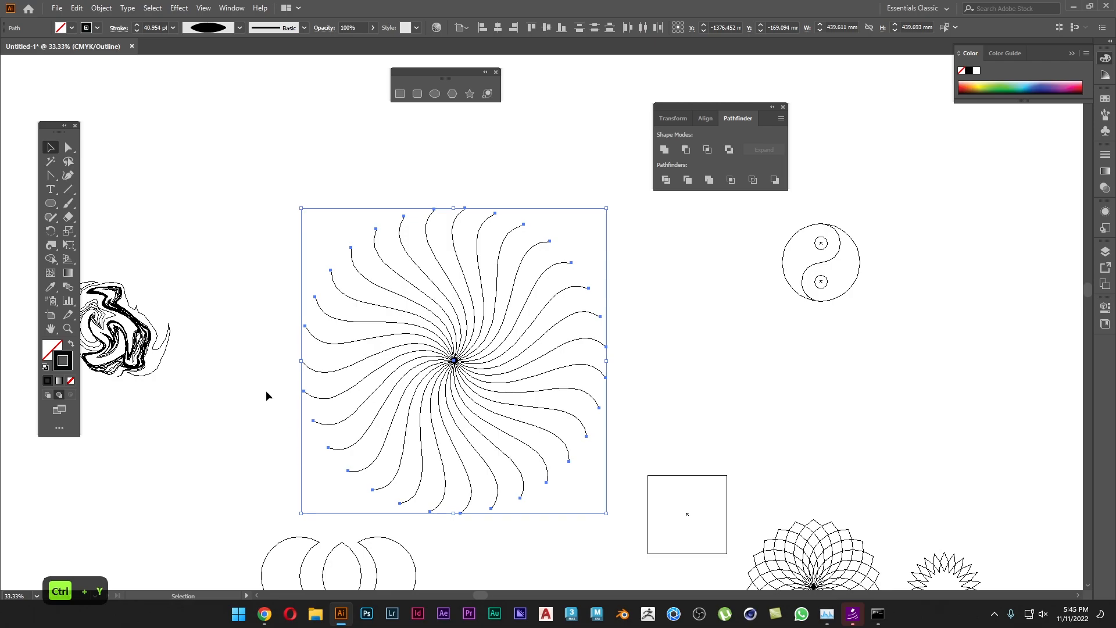
click(101, 9)
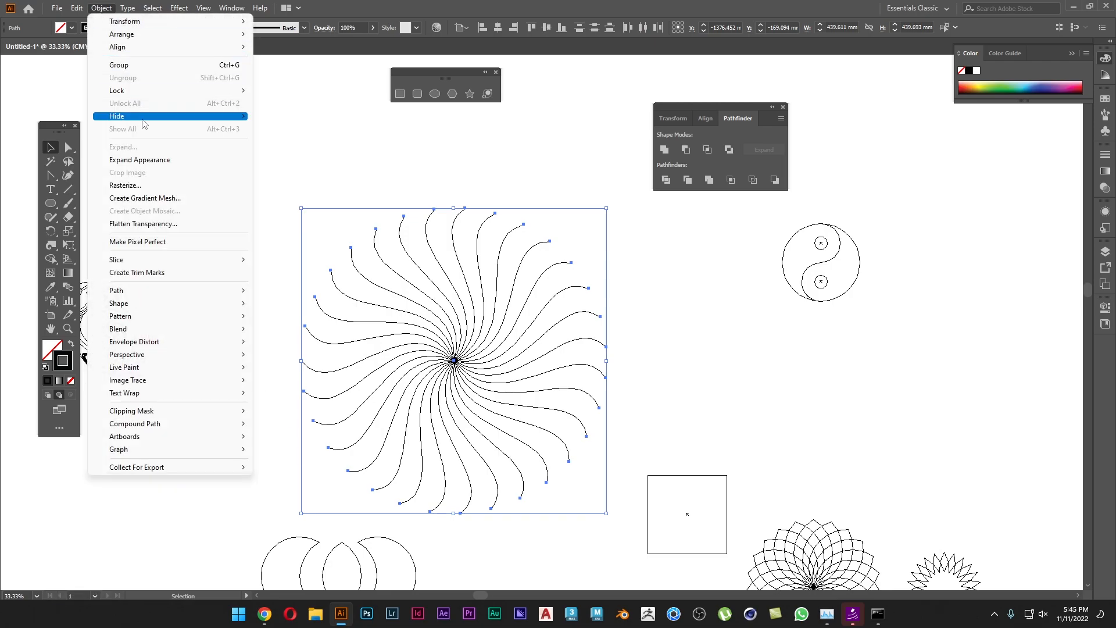
click(155, 165)
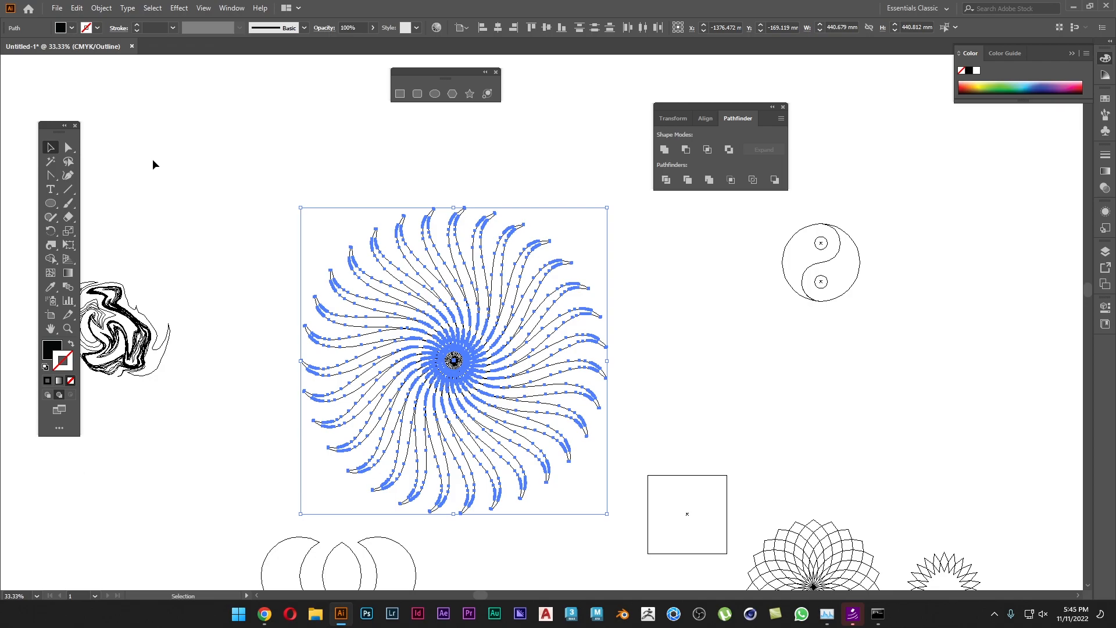
Enlarge the Twirl tool's brush by entering 1000 for both its width and its height.
click(51, 245)
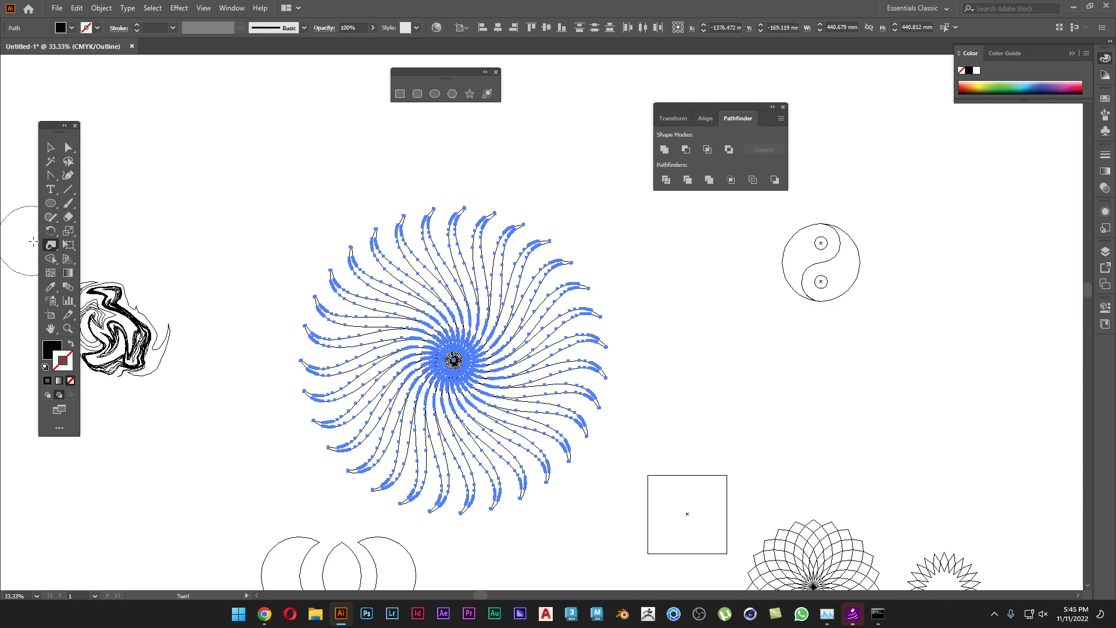
double_click(51, 245)
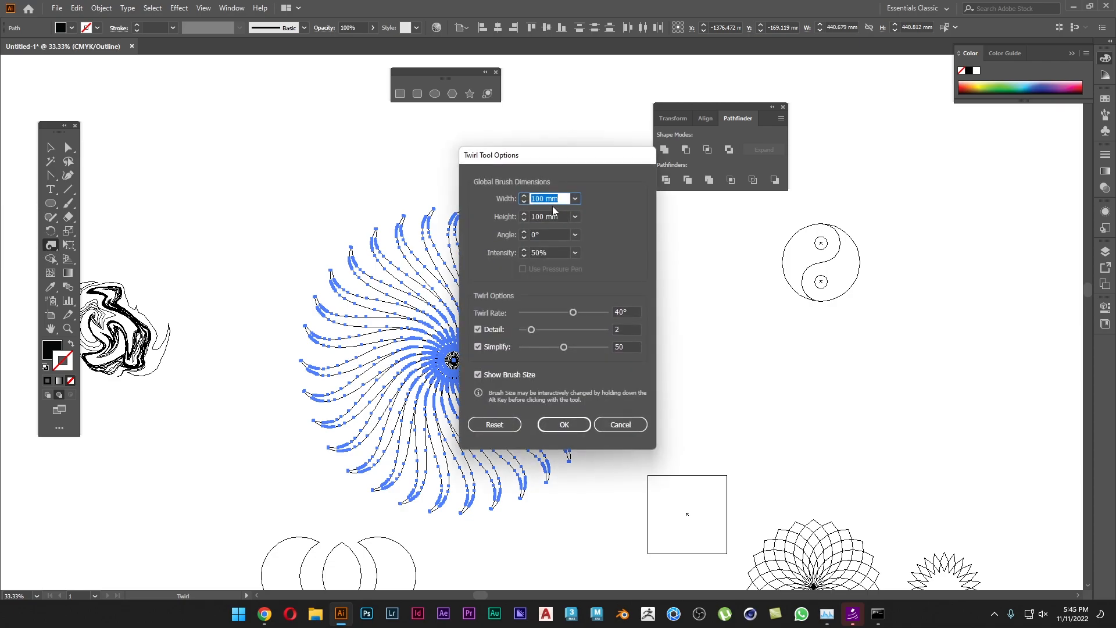
text(1000)
key(Tab)
text(1000)
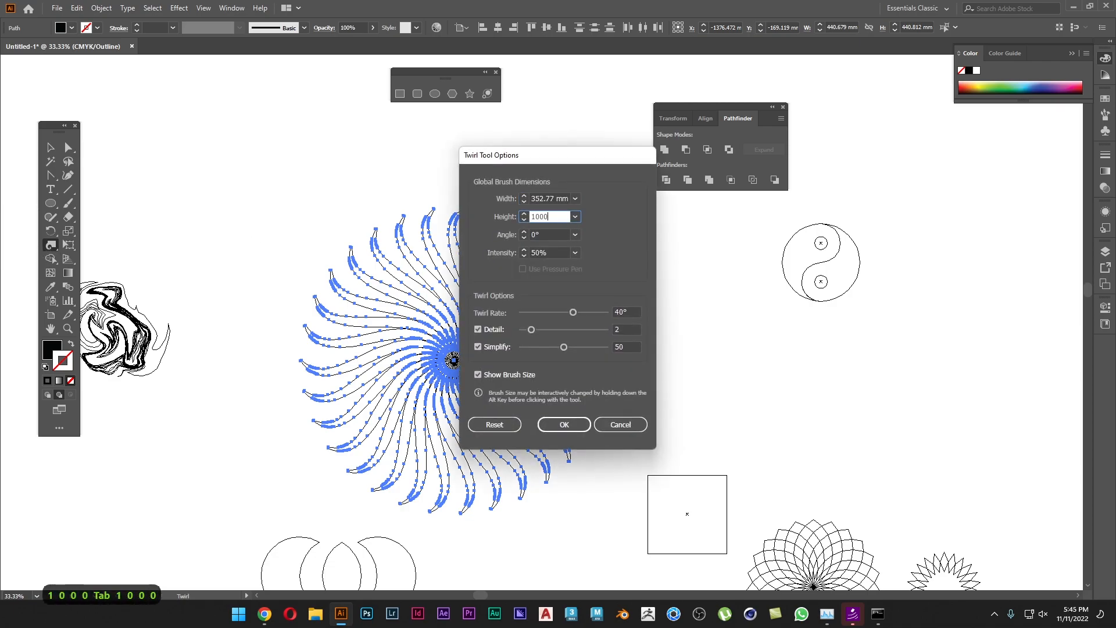
key(Return)
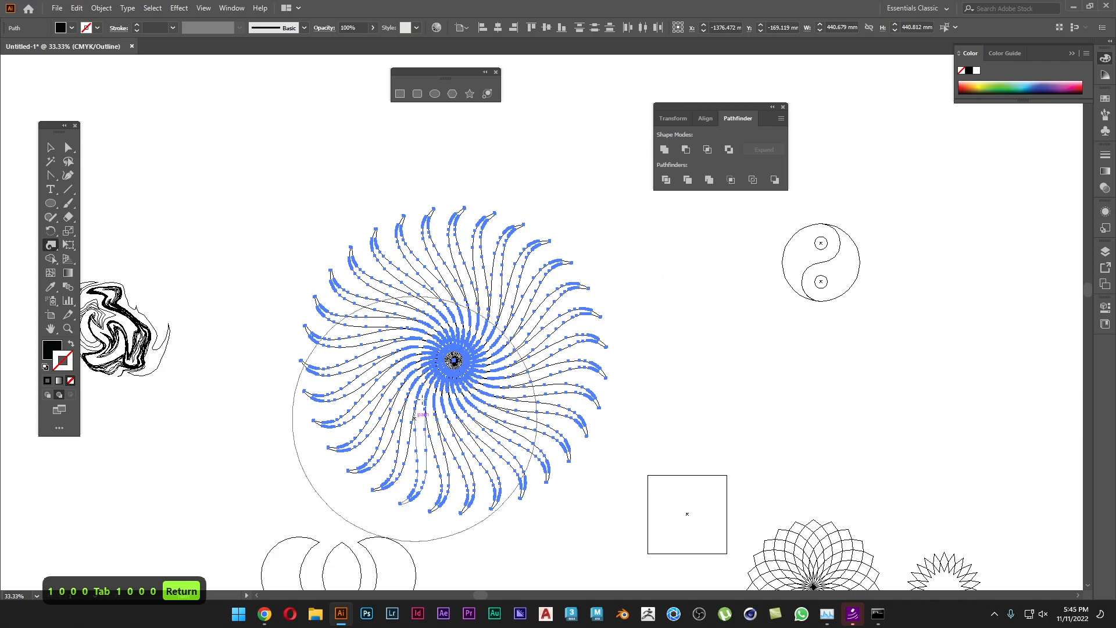
Twirl the expanded ray burst around its centre into a tight spiral and return to the preview display.
drag(455, 359, 454, 359)
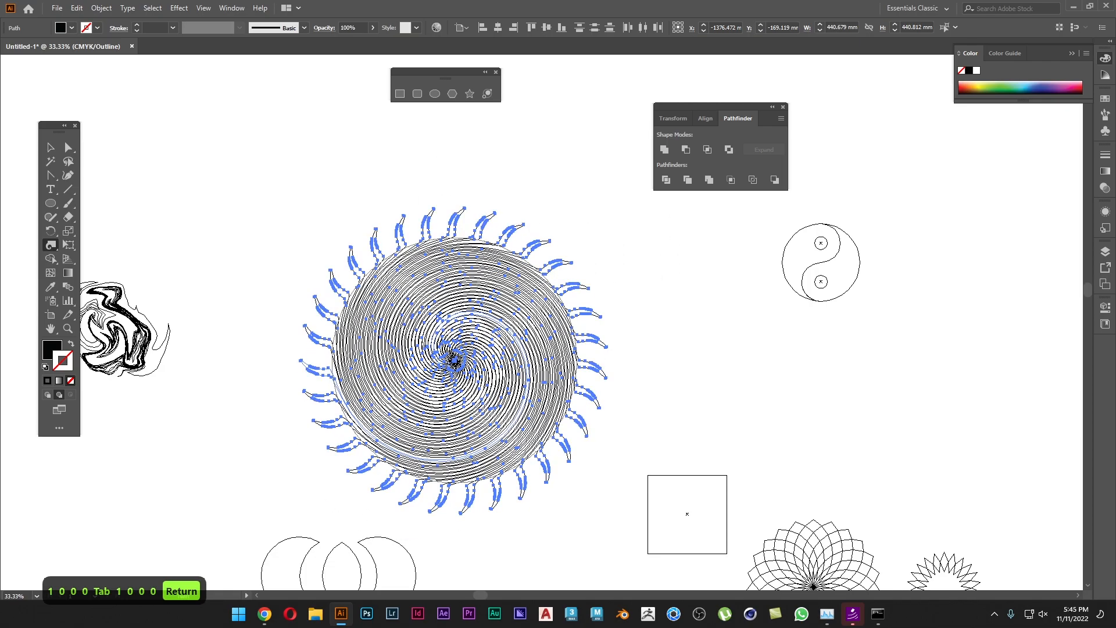
key(ctrl+y)
key(v)
click(701, 360)
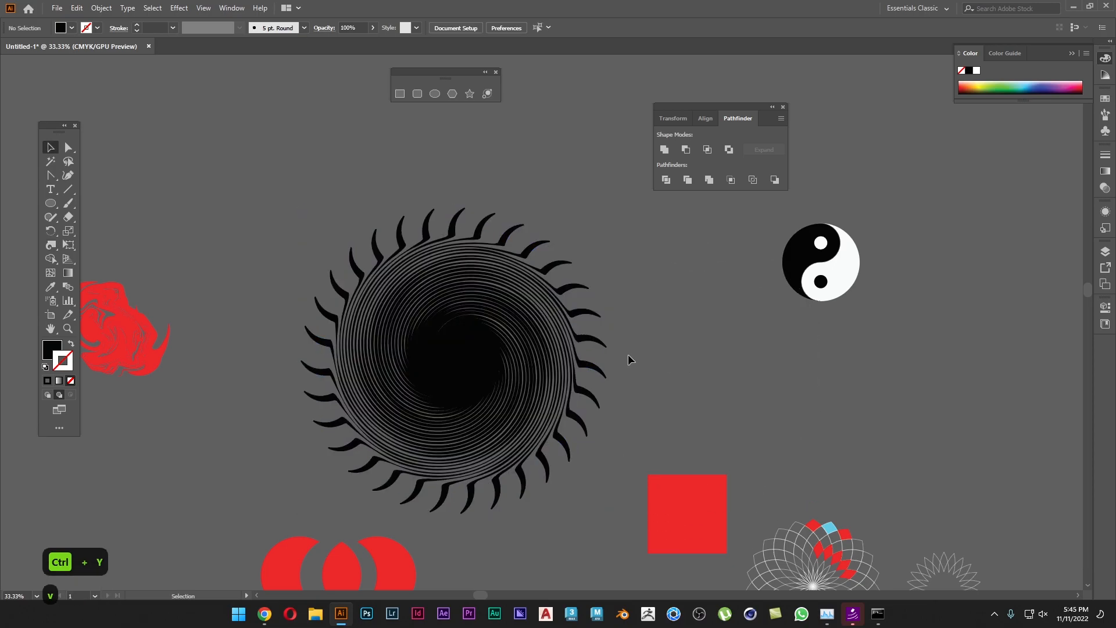
Place the yin-yang symbol over the centre of the twirled ray burst.
click(481, 316)
drag(247, 471, 248, 471)
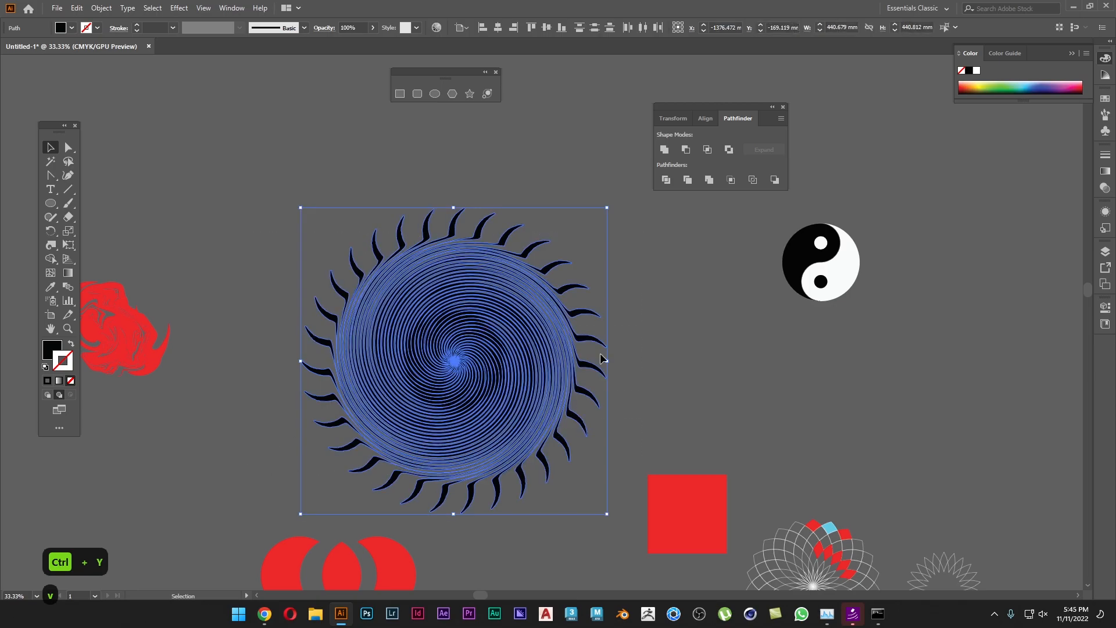
drag(841, 273, 474, 375)
click(715, 414)
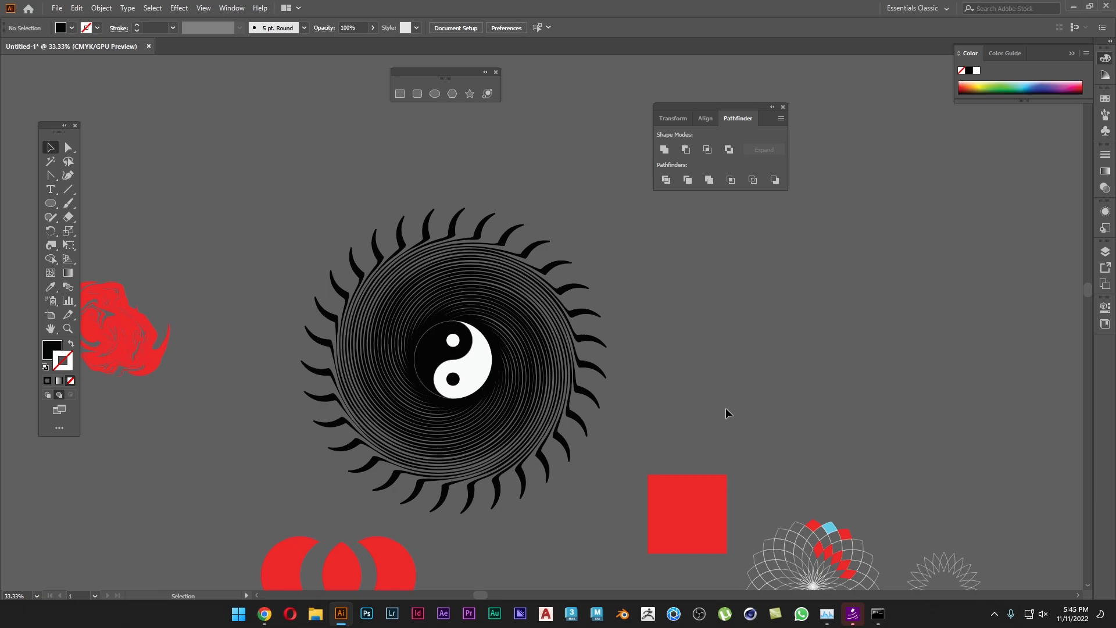
Add the text "SHINE THE WIND" as a single line in an empty area of the canvas.
key(space)
drag(28, 389, 525, 408)
drag(875, 251, 269, 485)
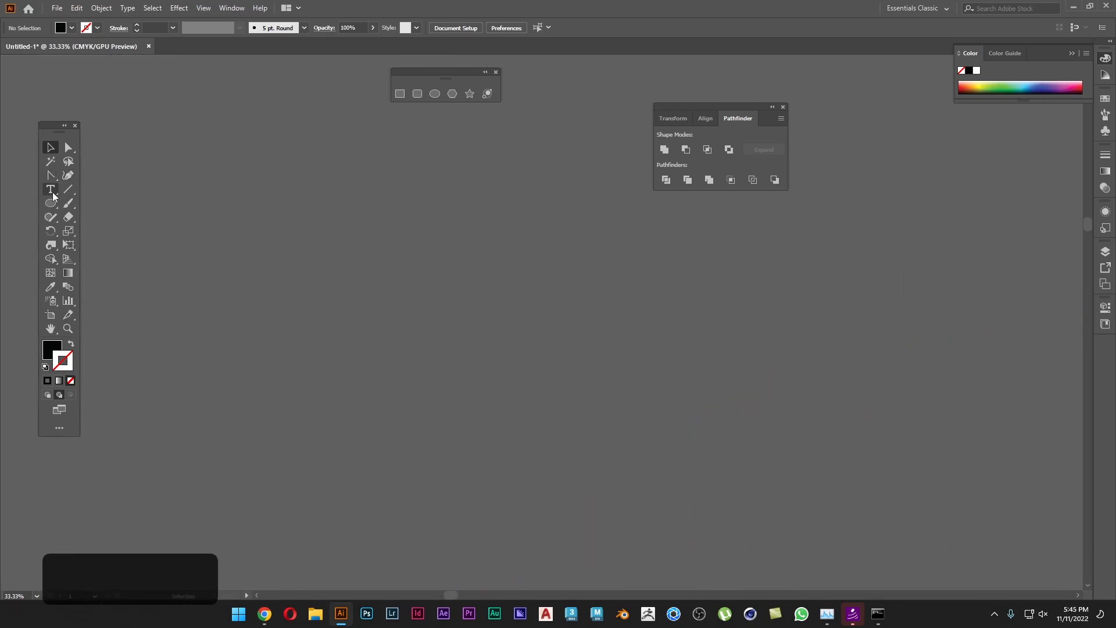
click(368, 348)
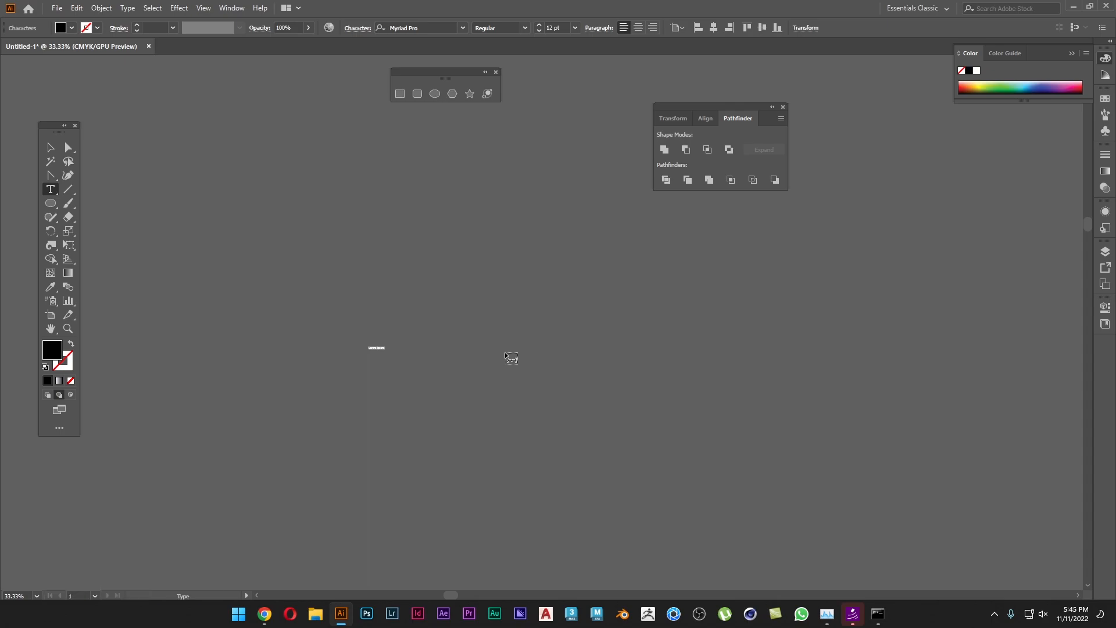
text(SHINE)
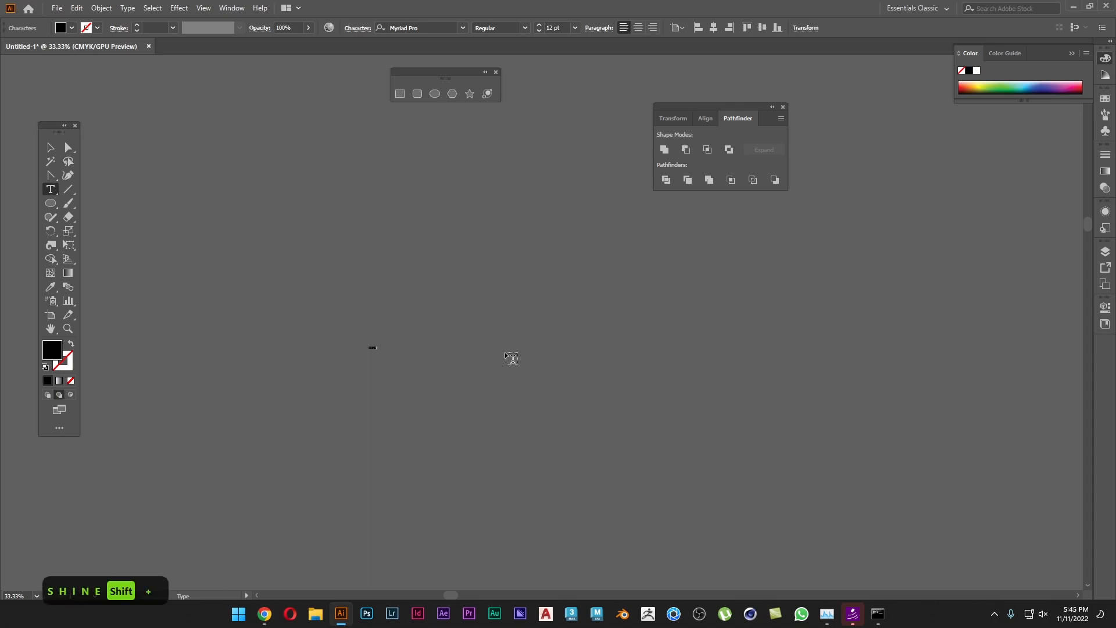
key(Caps_Lock)
text(THE WIND)
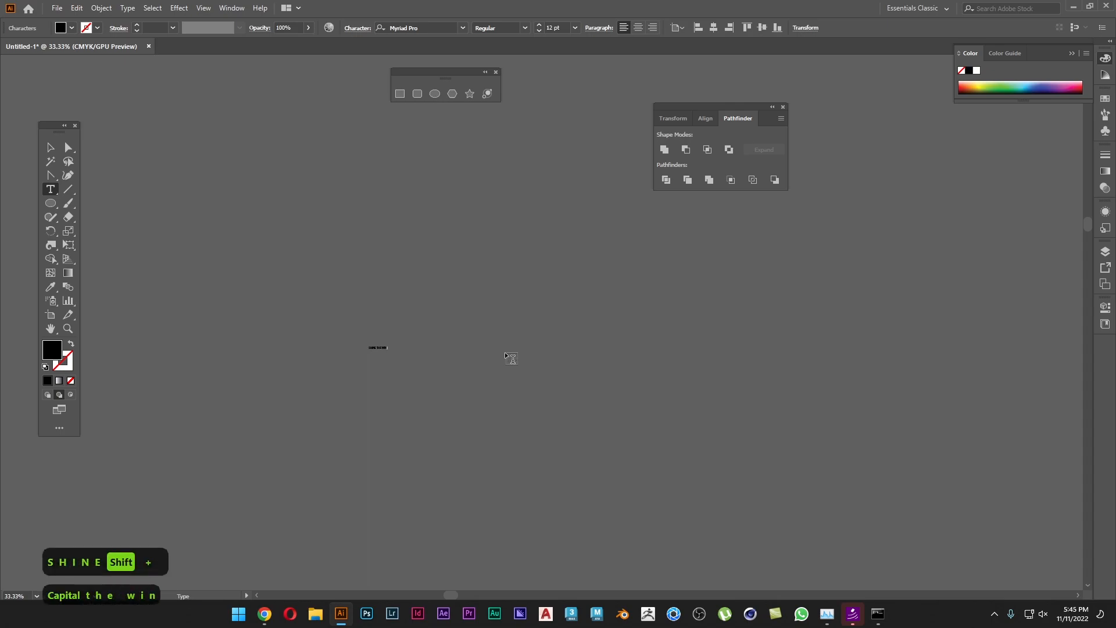
key(Escape)
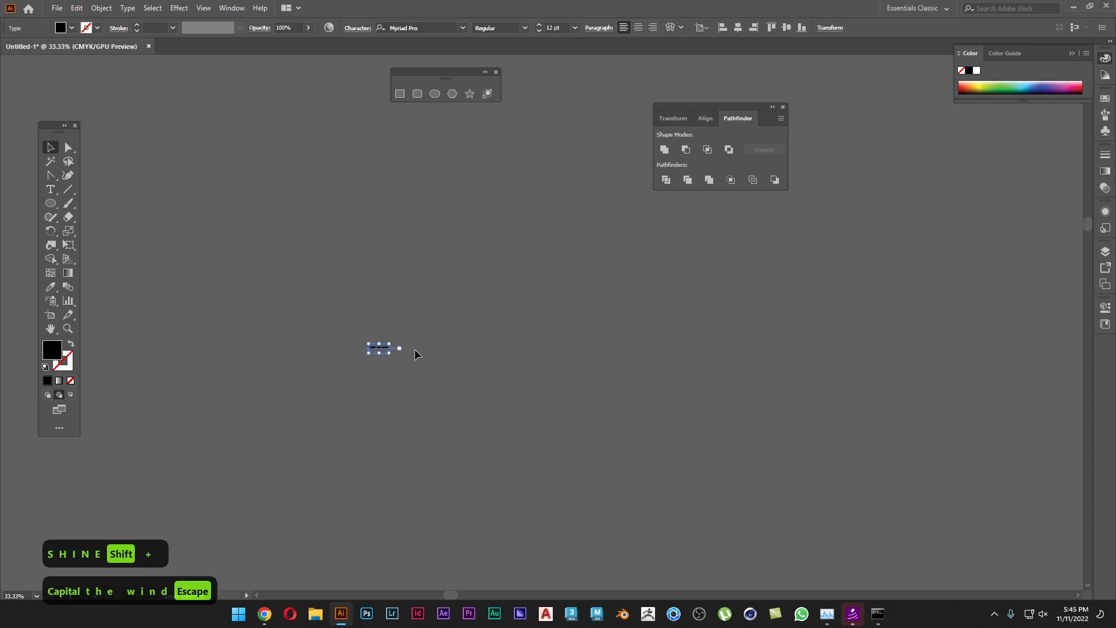
Scale the text line up to about 337 pt and centre it in the view.
drag(389, 343, 755, 287)
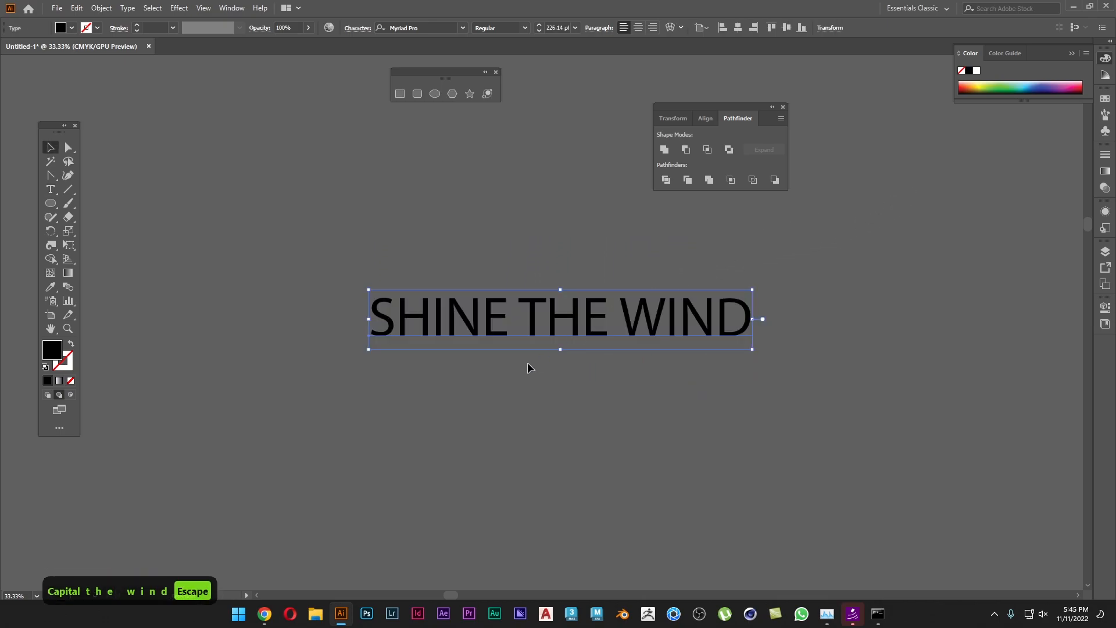
drag(564, 352, 573, 379)
drag(633, 348, 587, 343)
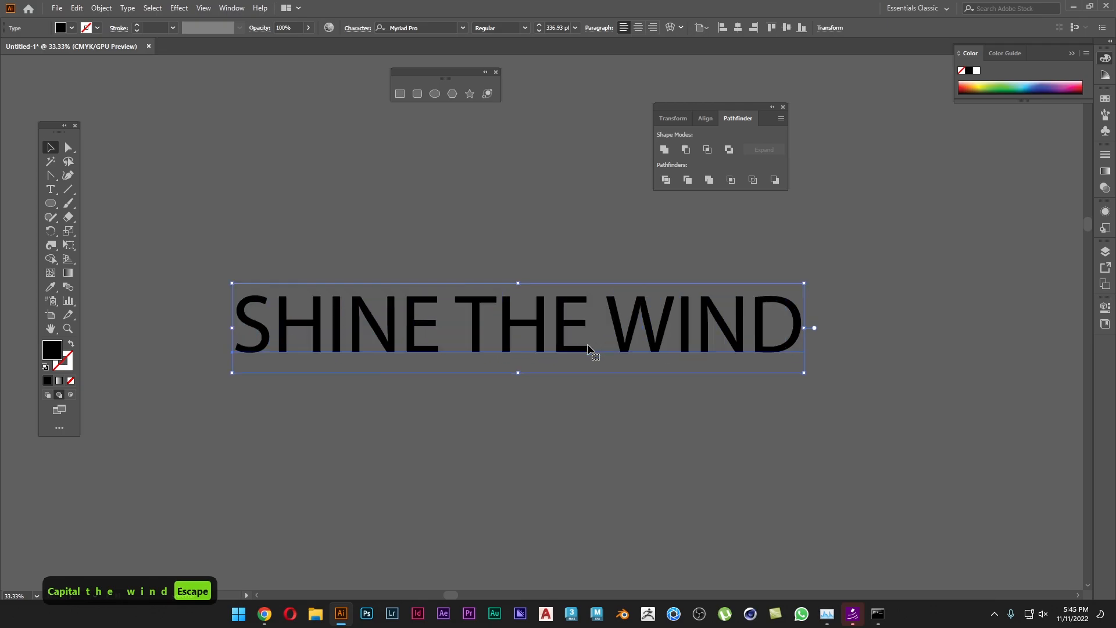
Change the font of the text to Lato Black.
click(434, 27)
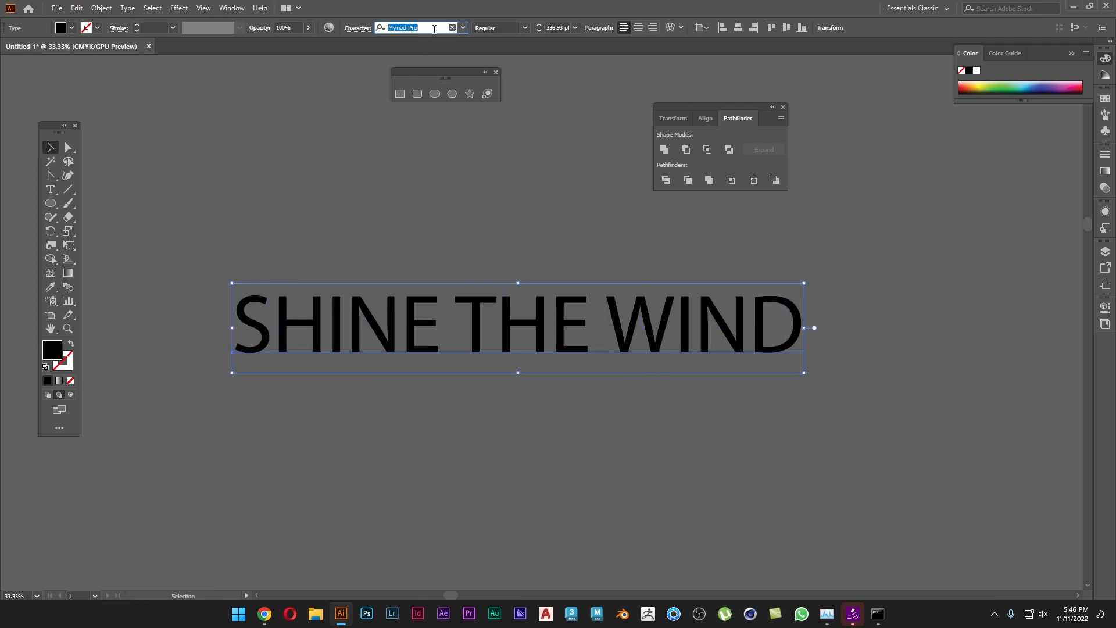
text(la)
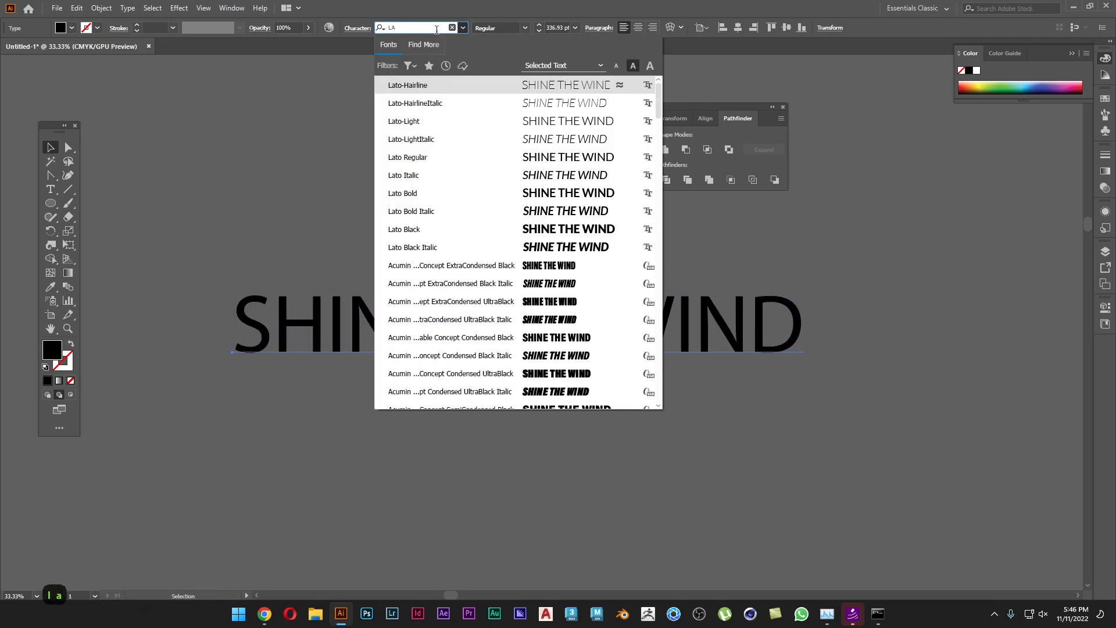
text(to)
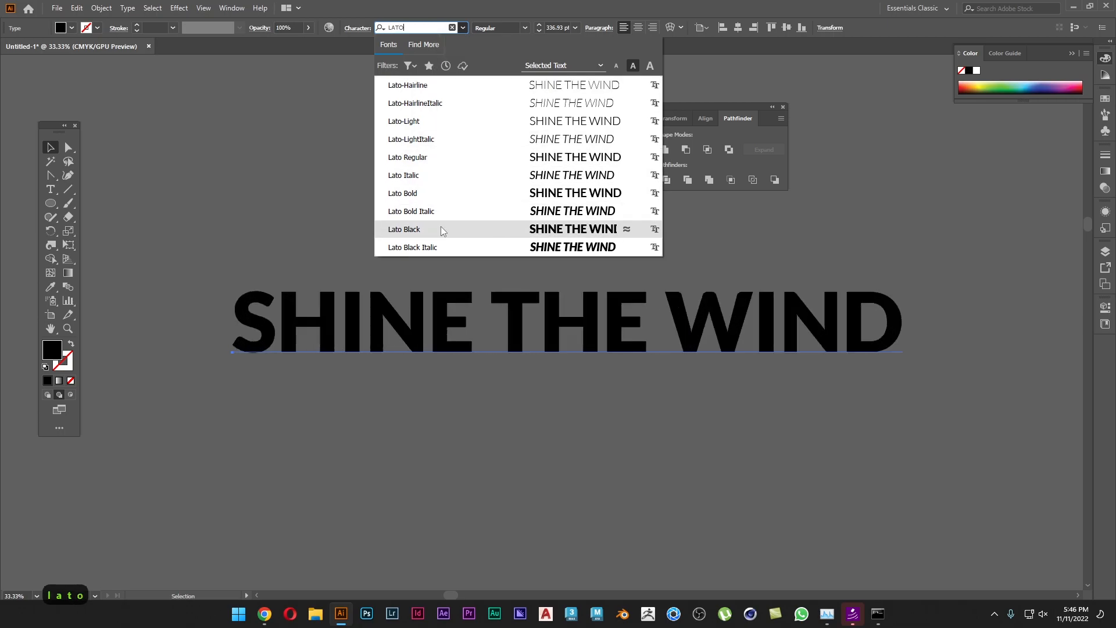
click(440, 231)
click(566, 247)
Cut "THE WIND" out of the line and paste it as a separate text object below "SHINE".
key(t)
drag(474, 329, 890, 326)
key(ctrl+x)
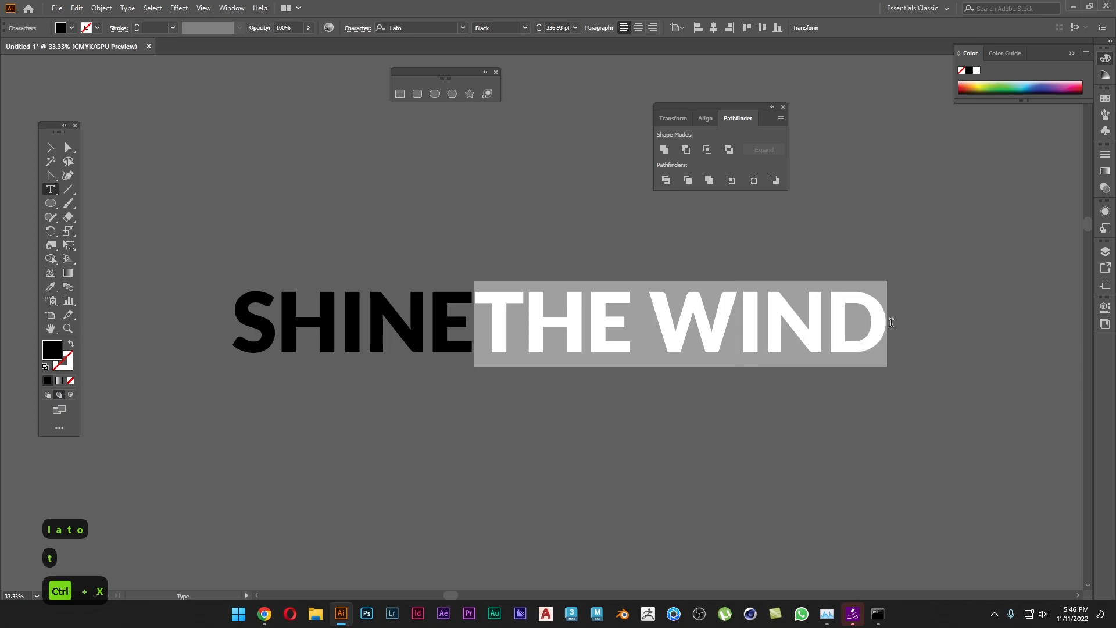
key(ctrl+x)
key(Escape)
click(567, 401)
key(ctrl+v)
drag(570, 326, 607, 440)
Cut "WIND" out of the second text object and paste it as its own text beside "THE".
key(t)
drag(514, 439, 795, 434)
key(ctrl+x)
key(ctrl+x)
key(Escape)
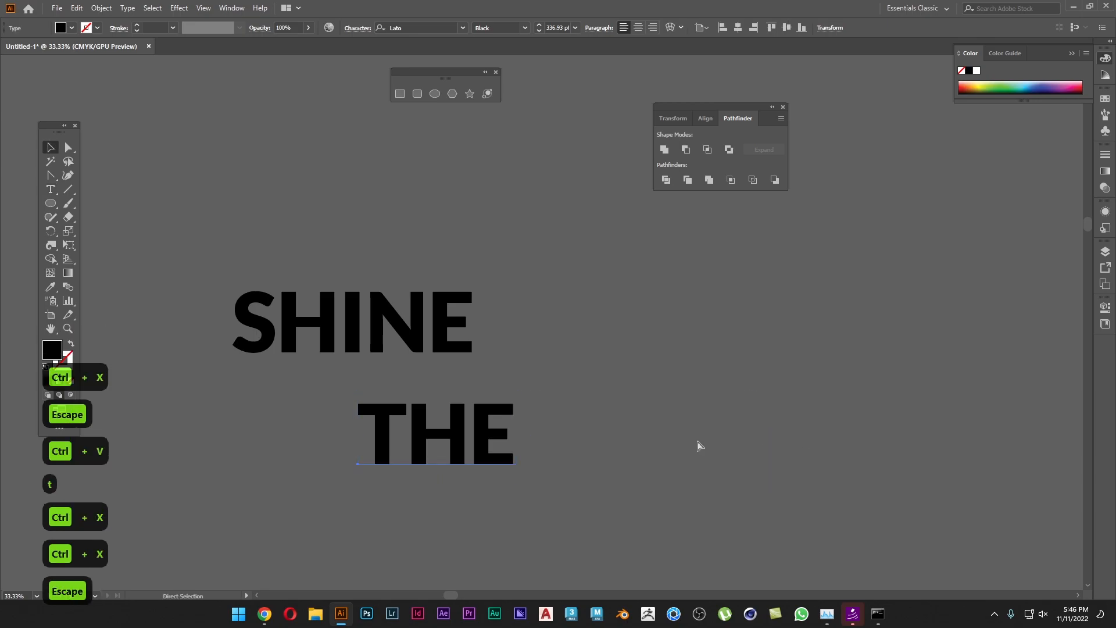
key(ctrl+v)
drag(580, 336, 783, 440)
Stack the words closely, with "THE" directly under "SHINE" and "WIND" under "THE".
drag(463, 433, 335, 387)
click(577, 494)
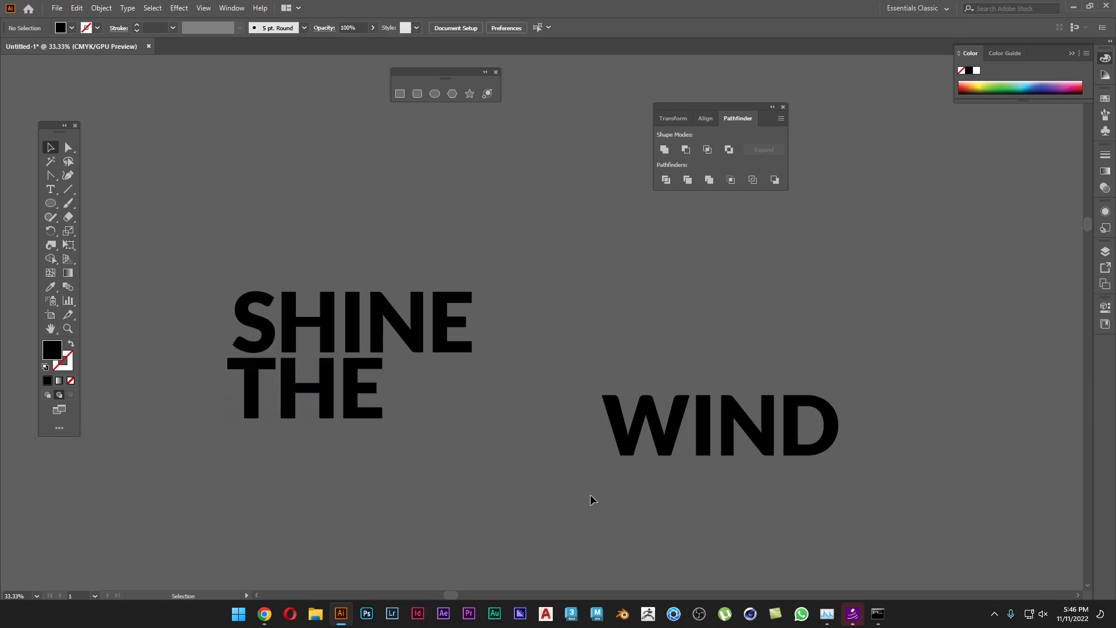
scroll(618, 465, down, 1)
drag(708, 407, 368, 440)
click(672, 450)
scroll(349, 381, up, 1)
drag(375, 377, 559, 374)
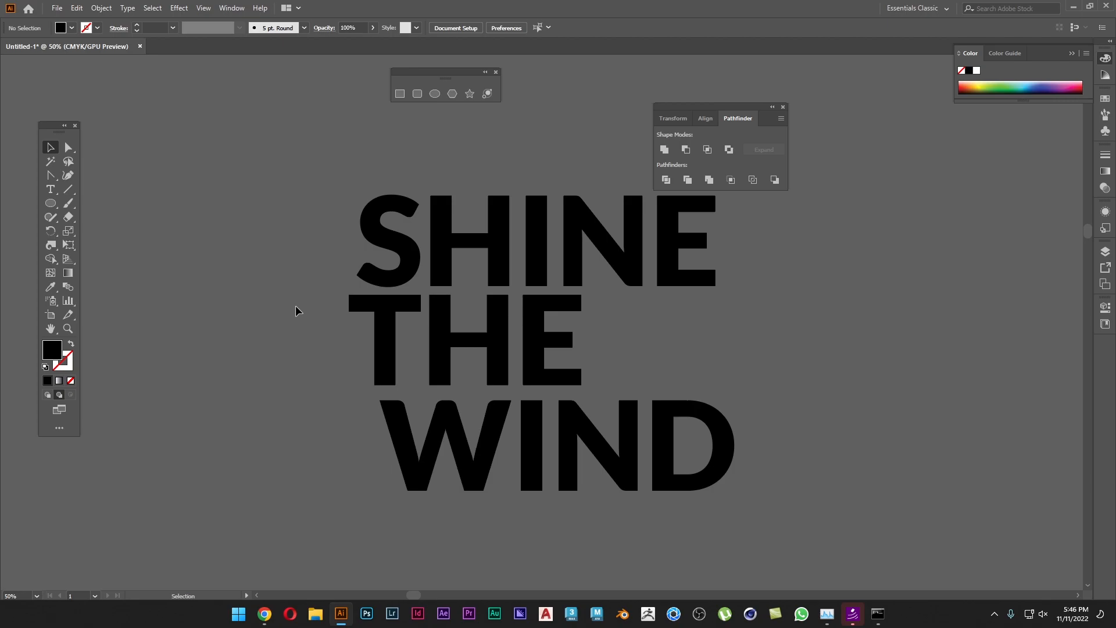
Duplicate the three stacked words as editable text into the empty area beside them.
drag(281, 261, 885, 454)
scroll(482, 459, down, 2)
scroll(357, 394, up, 2)
Select the three stacked words and convert them to outlines.
drag(357, 394, 476, 306)
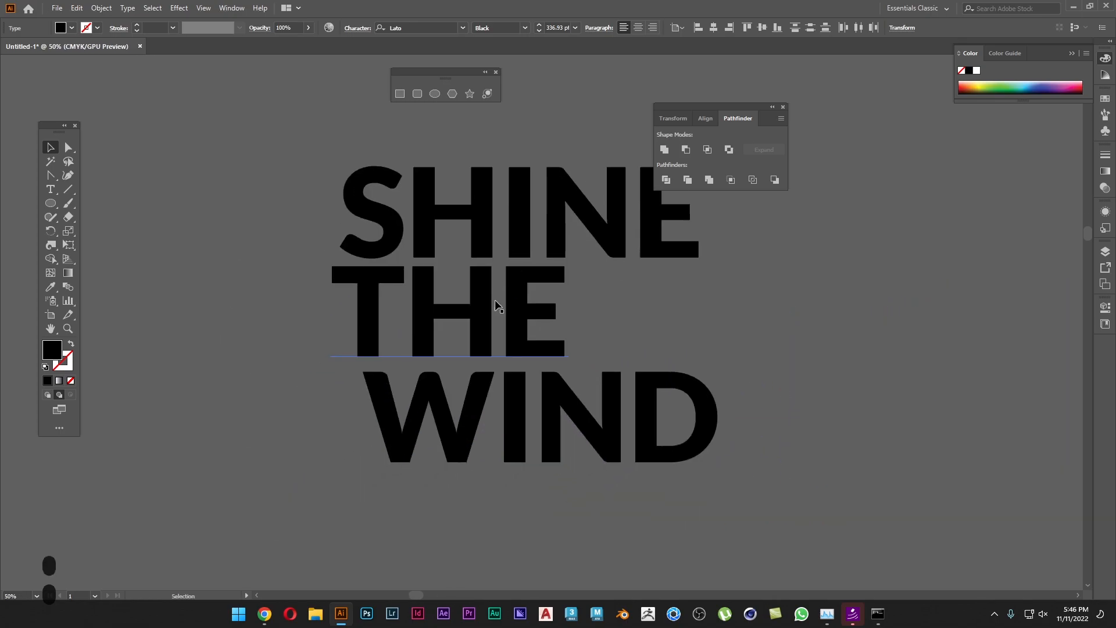
click(423, 428)
right_click(364, 324)
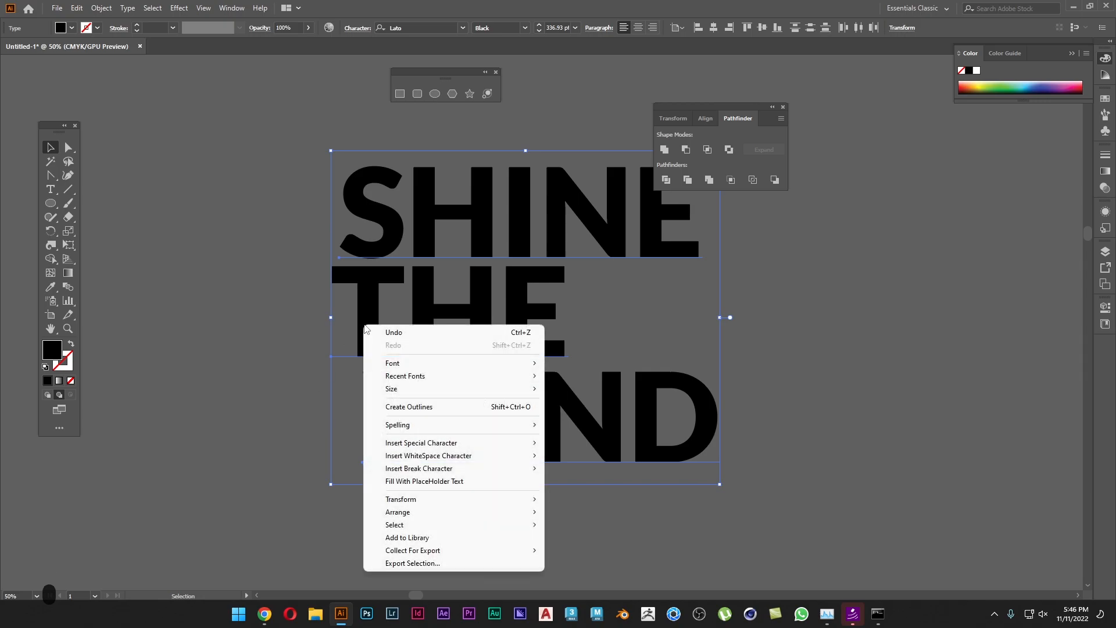
click(430, 406)
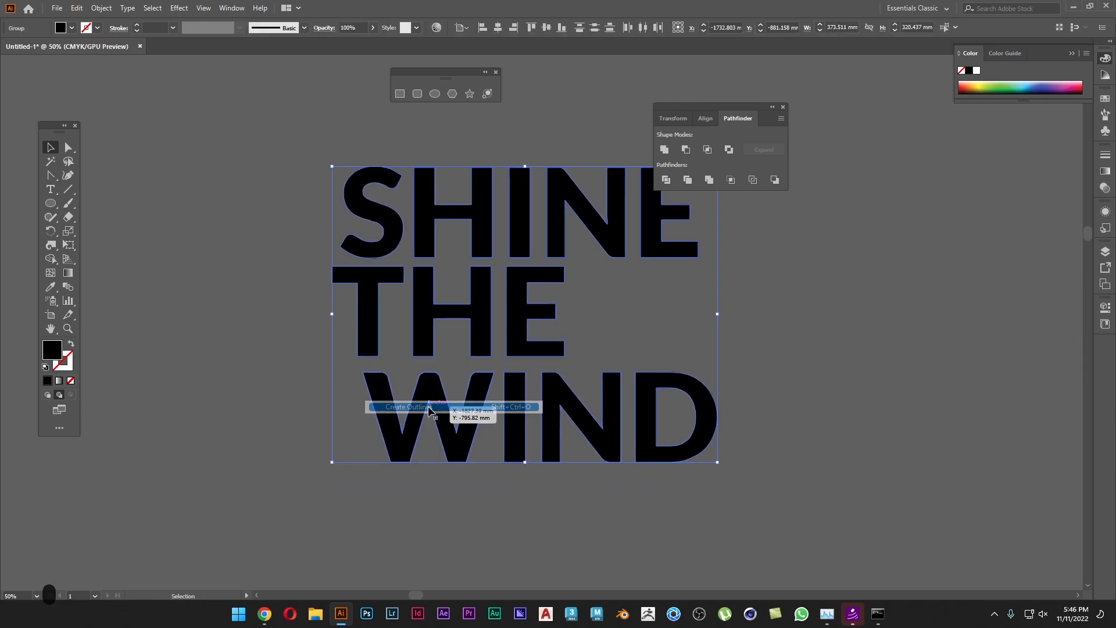
click(191, 417)
Compare the outlined letters with the live-text copy in outline view and return to the preview display.
key(ctrl+y)
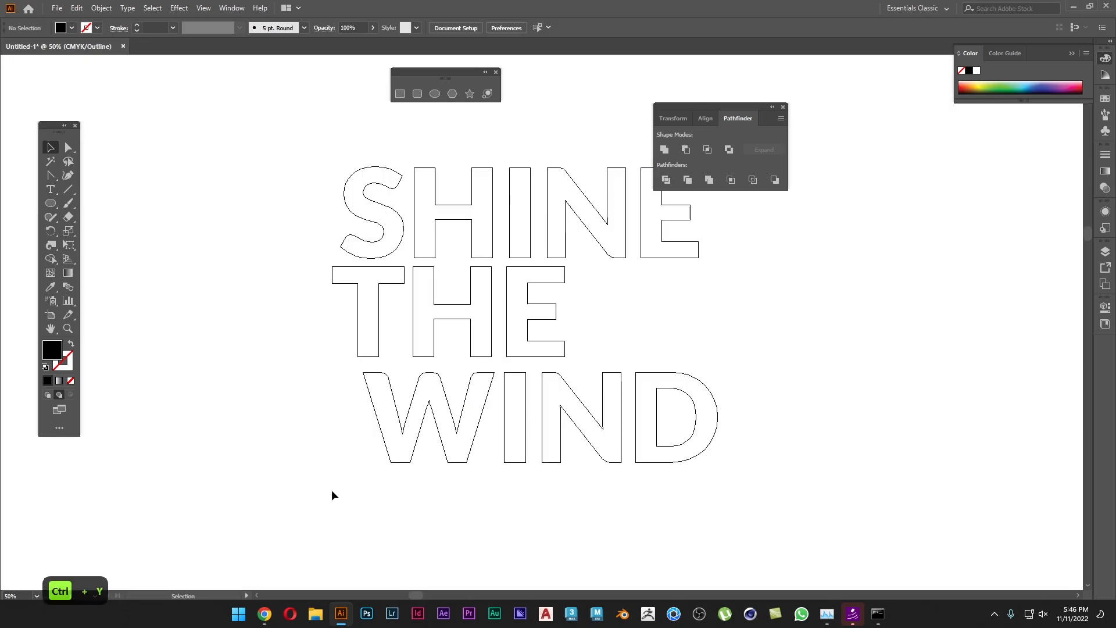
scroll(307, 488, down, 1)
scroll(406, 465, right, 5)
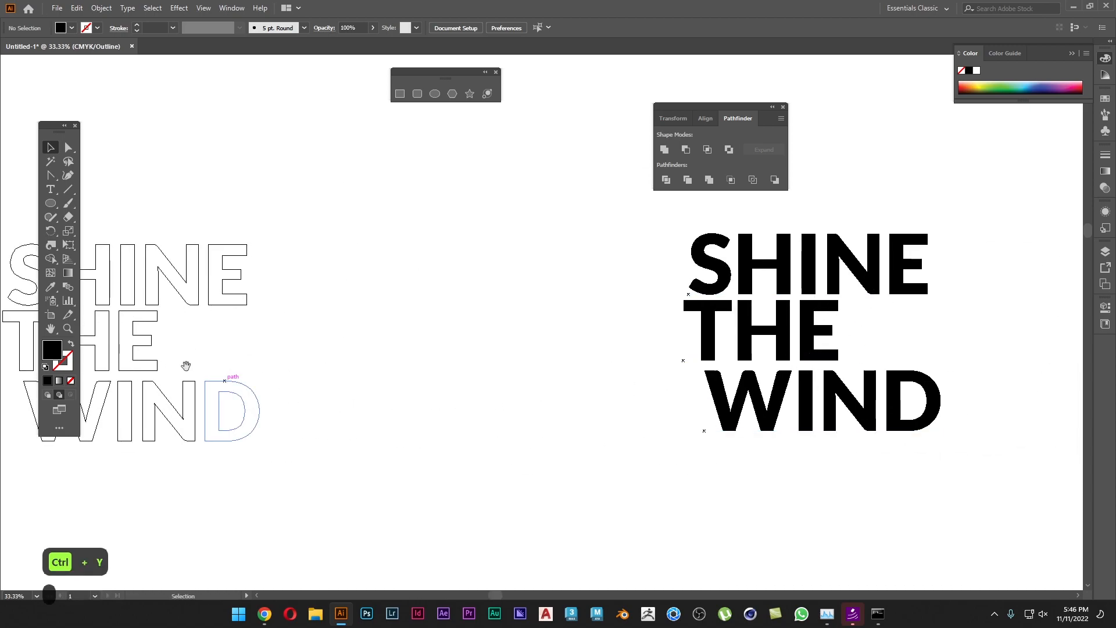
scroll(198, 375, left, 5)
scroll(459, 351, up, 2)
scroll(462, 348, right, 2)
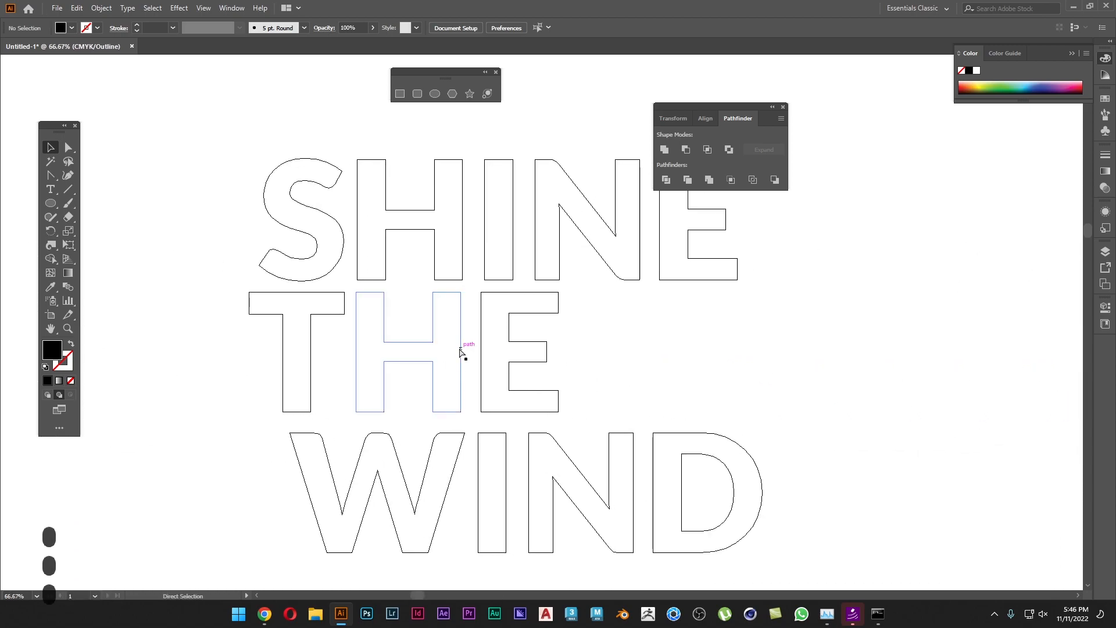
key(ctrl+y)
Remove the H of "THE" and stretch both legs of the H in "SHINE" down to the baseline of "THE".
key(a)
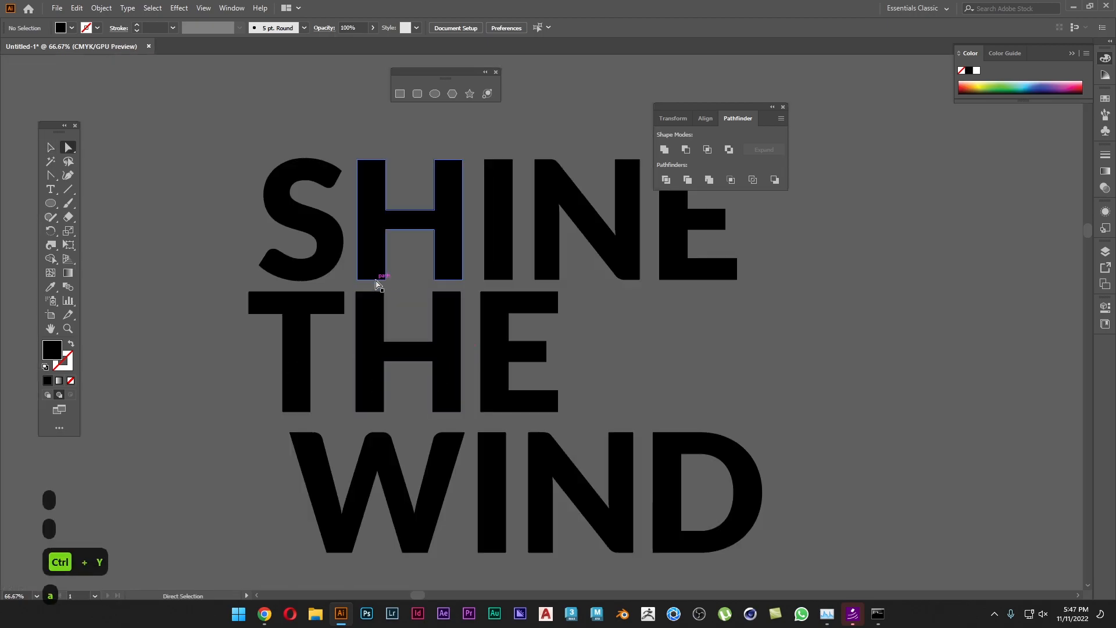
click(449, 355)
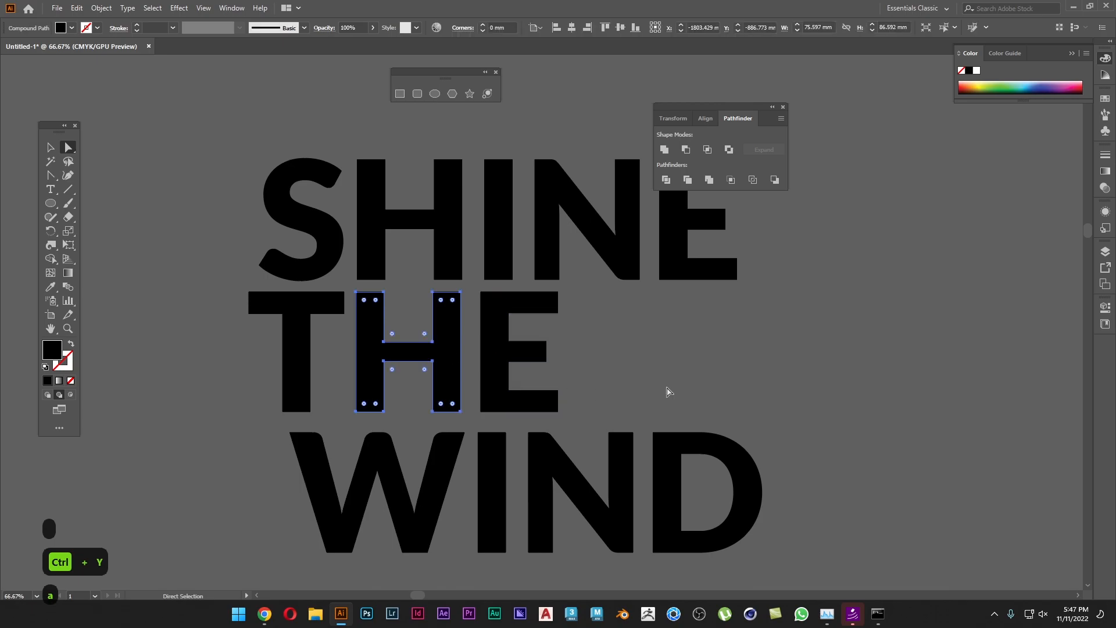
key(ctrl+x)
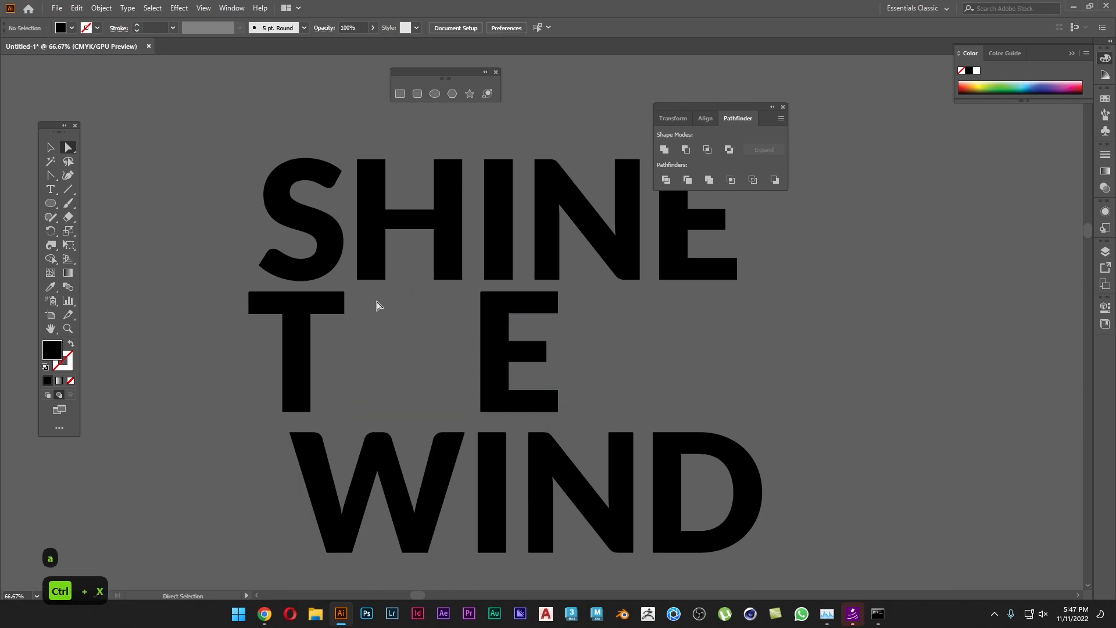
click(372, 280)
drag(455, 280, 448, 418)
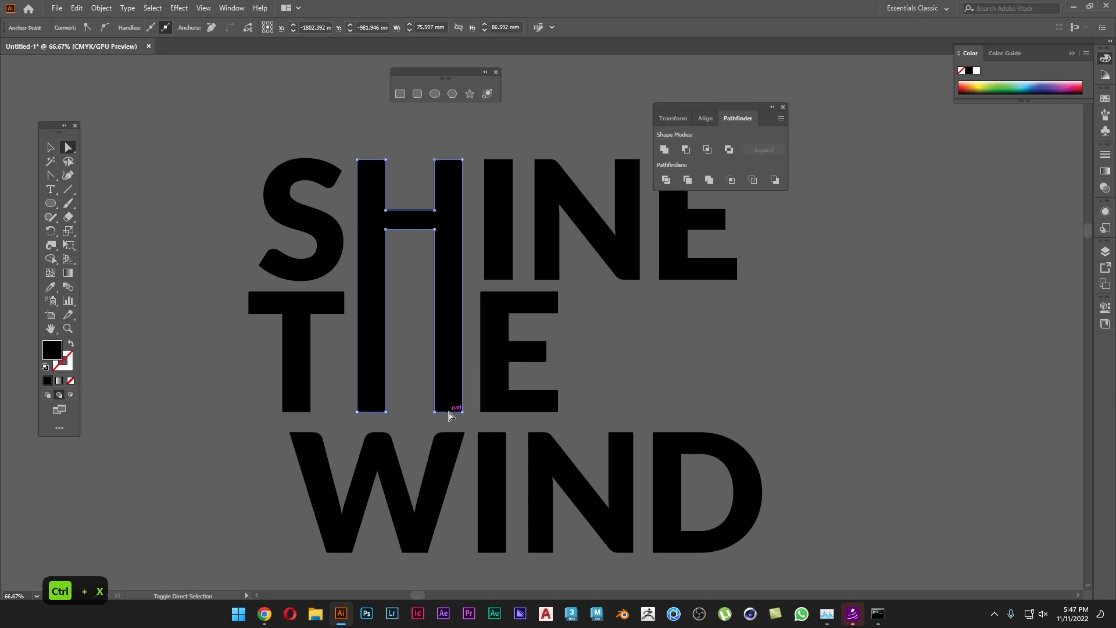
click(687, 370)
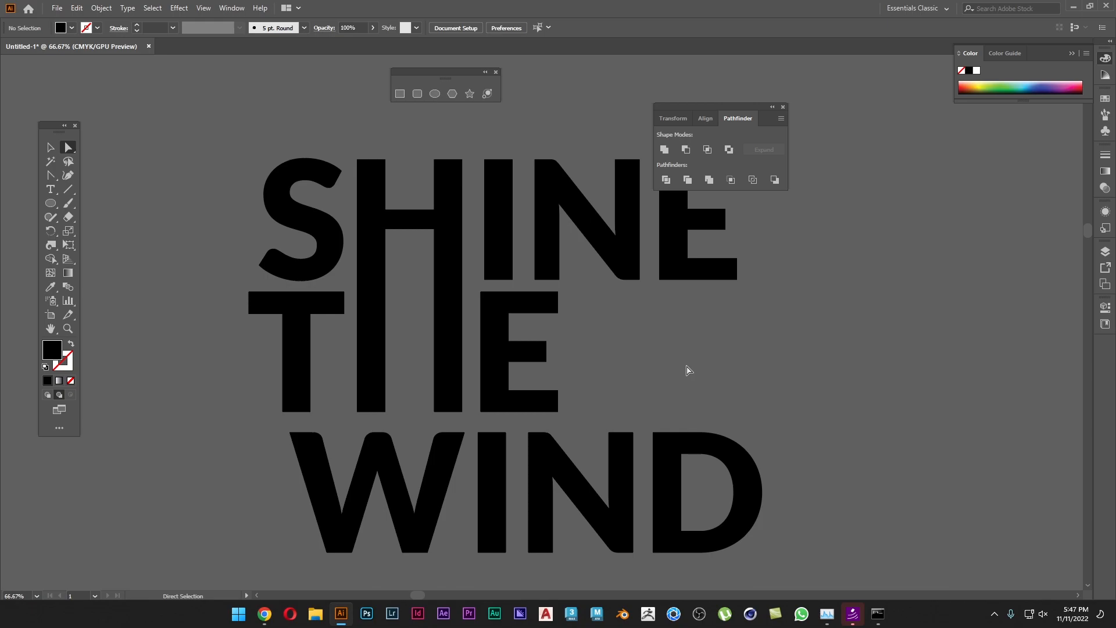
Stretch the I of "SHINE" down to the baseline of "WIND" and remove the I of "WIND".
drag(686, 374, 665, 352)
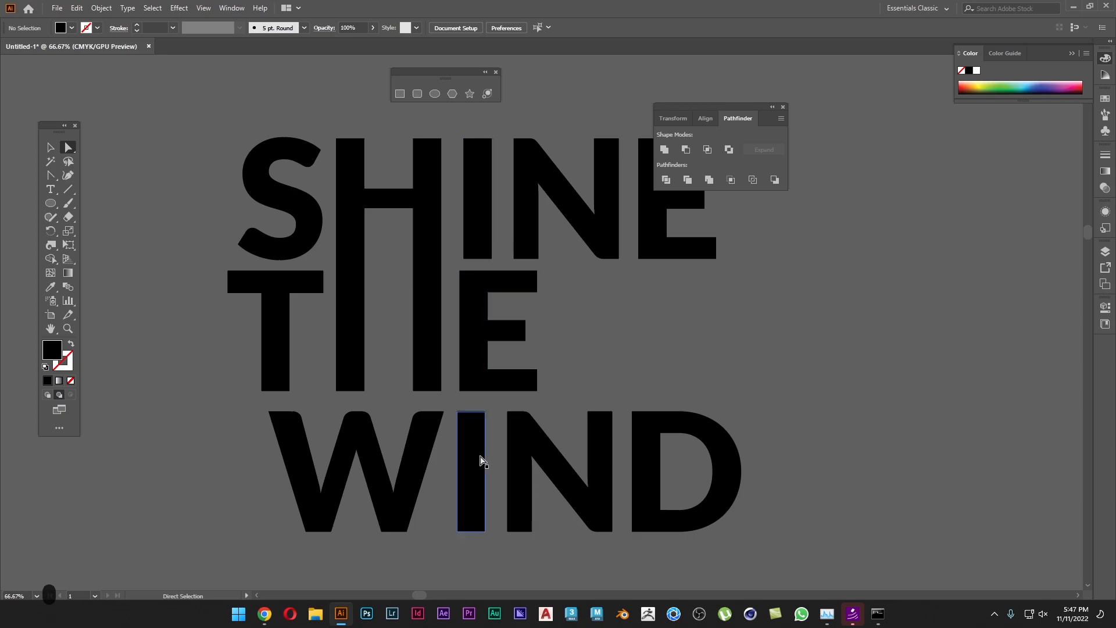
drag(474, 257, 490, 536)
click(462, 459)
key(ctrl+x)
key(ctrl+x)
Align the stem of the E in "THE" with the long I and hide all panels.
click(538, 390)
scroll(506, 381, up, 2)
drag(506, 382, 510, 389)
scroll(613, 391, down, 2)
key(Tab)
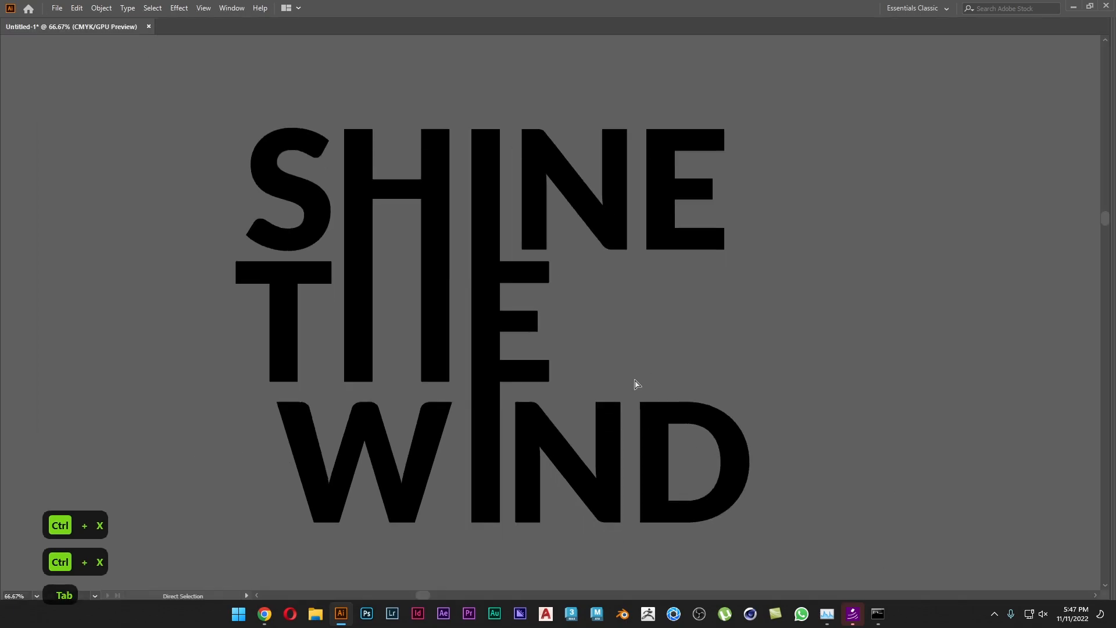
Extend the front leg of the N in "SHINE" down to the upper arm of the E in "THE".
drag(669, 381, 660, 384)
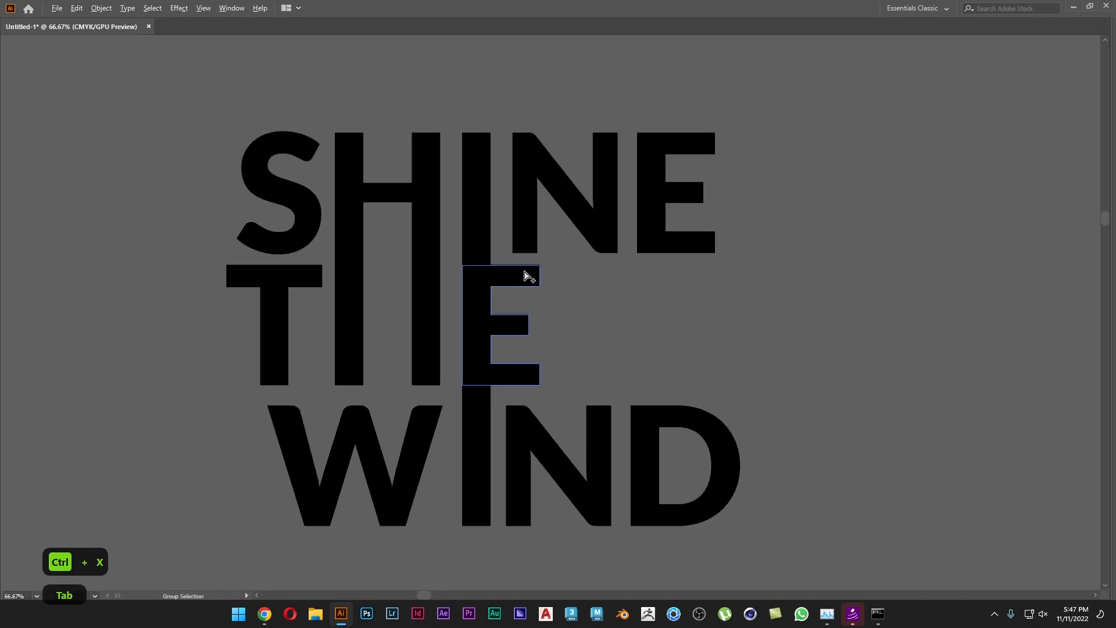
scroll(526, 276, up, 2)
drag(530, 239, 533, 265)
scroll(674, 308, down, 1)
scroll(681, 319, down, 1)
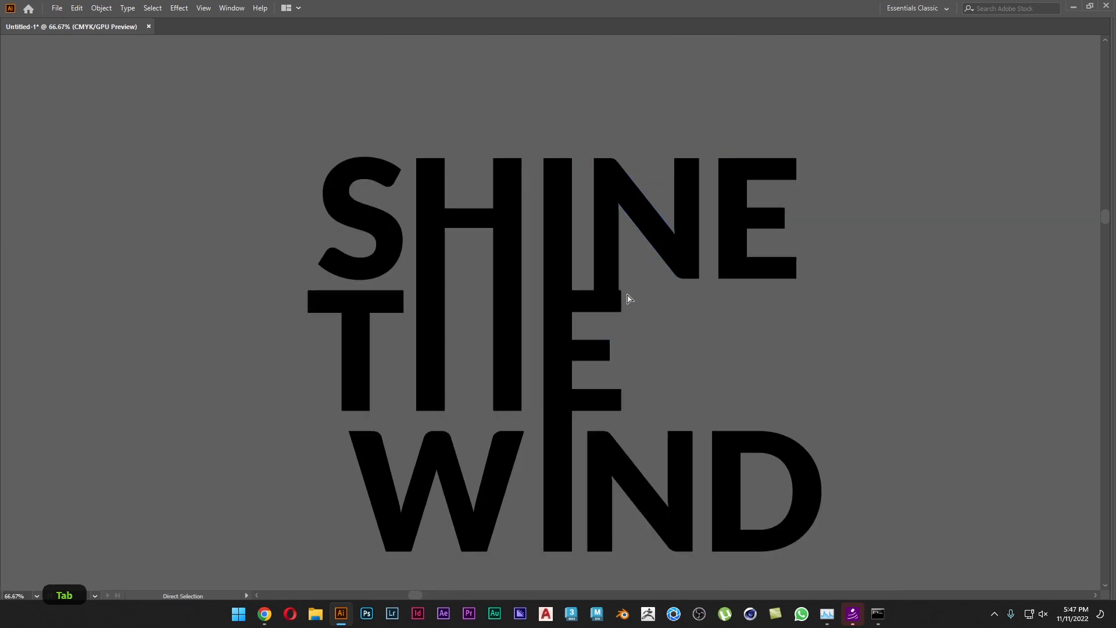
Try to make the outer edges of the N's extended leg and the E's upper arm flush, and undo the attempts.
scroll(625, 295, up, 2)
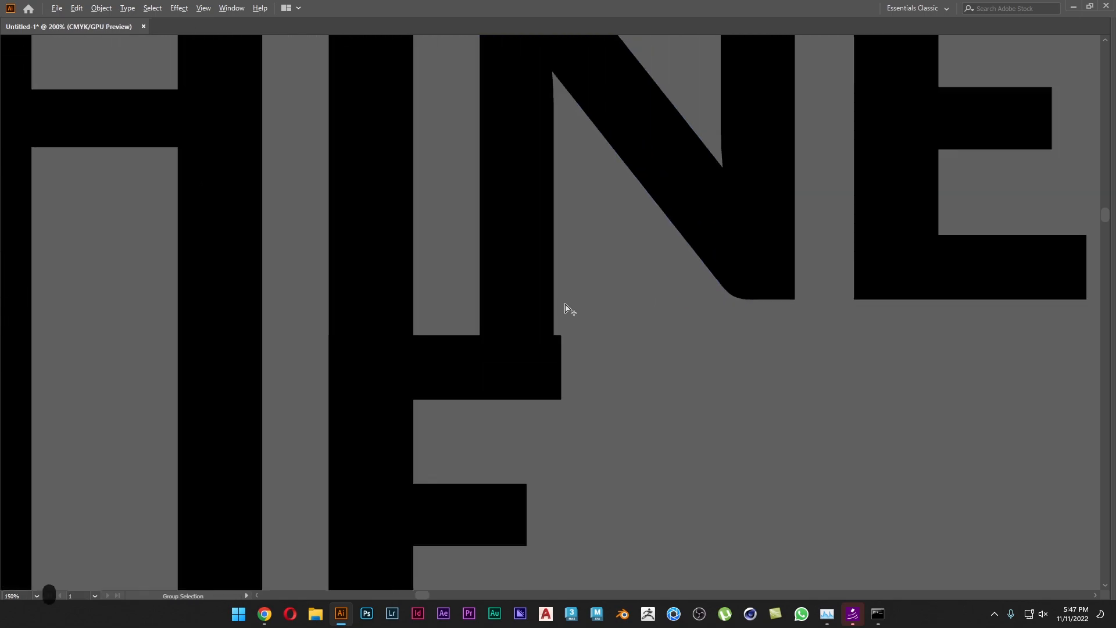
drag(563, 367, 554, 368)
click(601, 375)
key(ctrl+z)
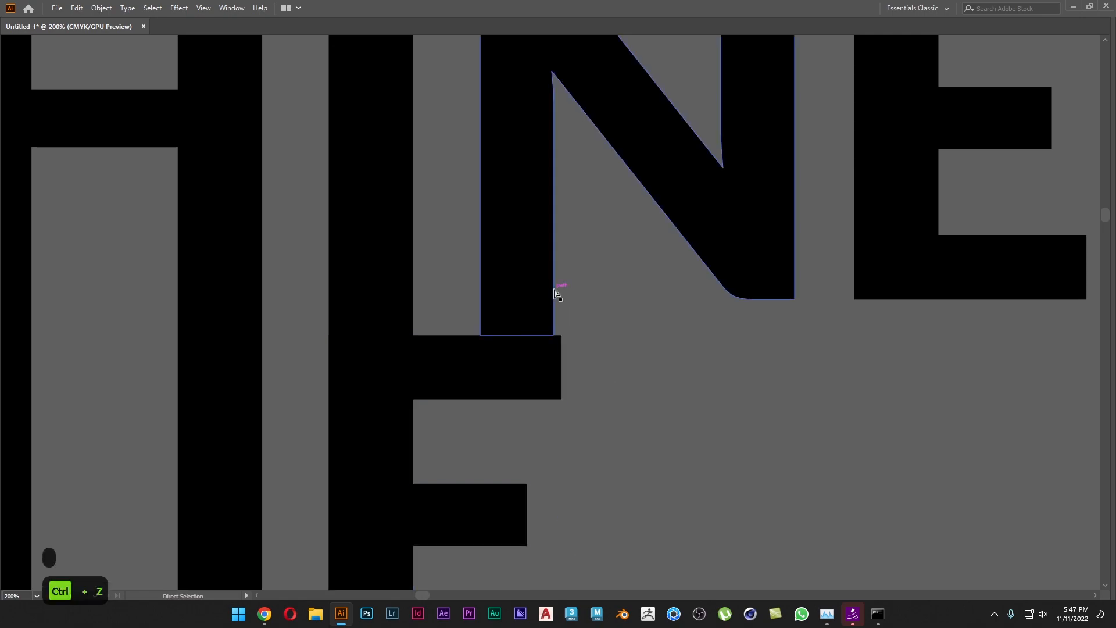
key(ctrl+z)
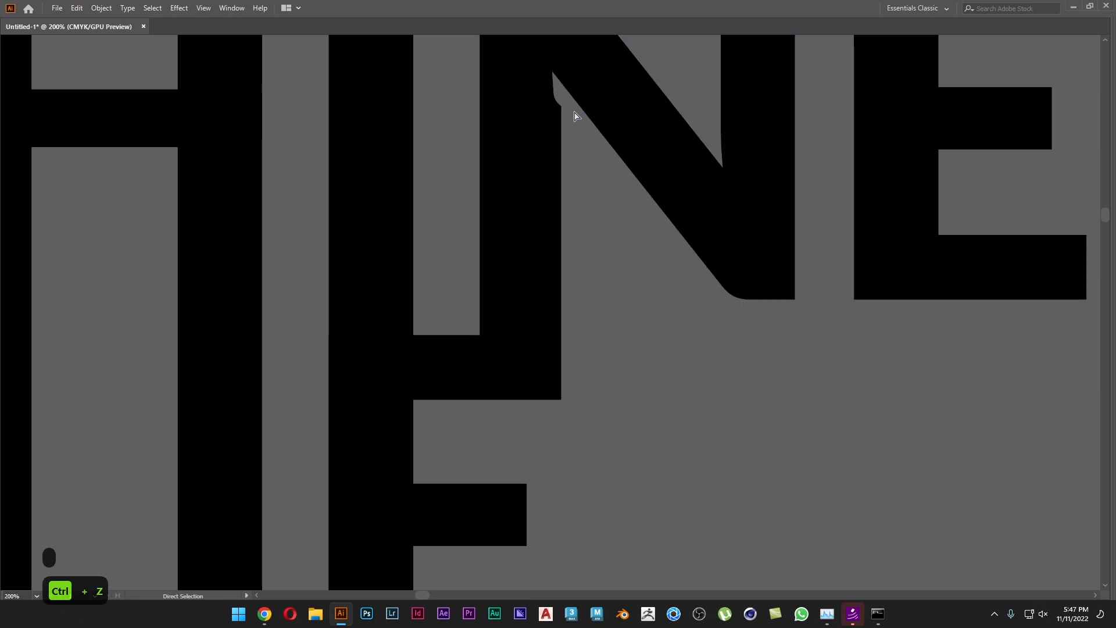
key(ctrl+z)
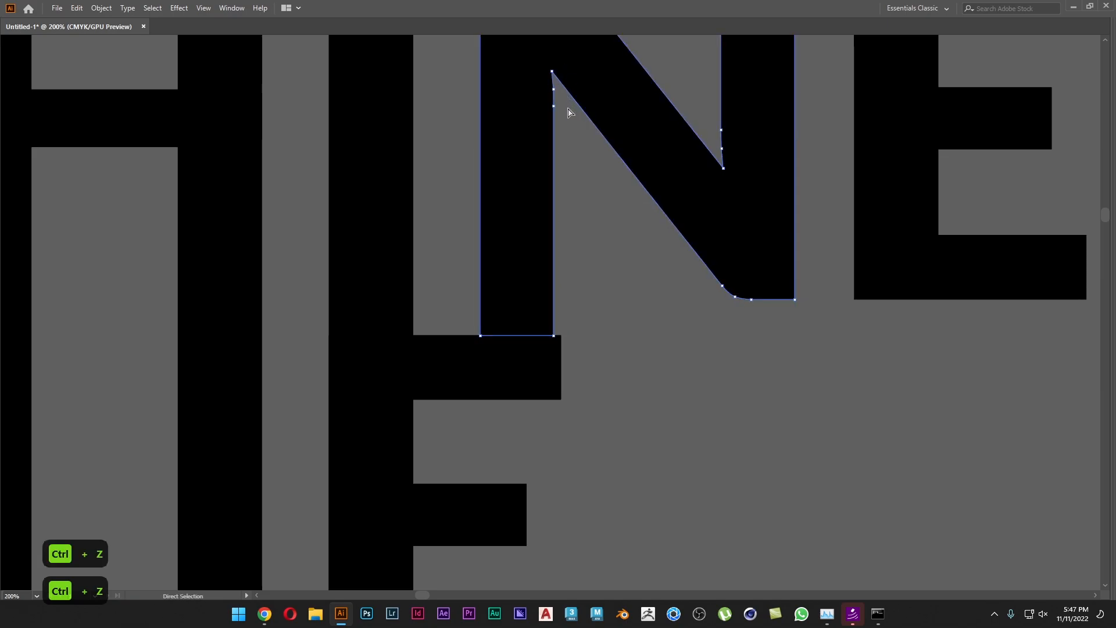
Lasso the anchors along the inner edge of the N's extended leg in "SHINE" and widen the leg to the end of the E's upper arm.
key(Tab)
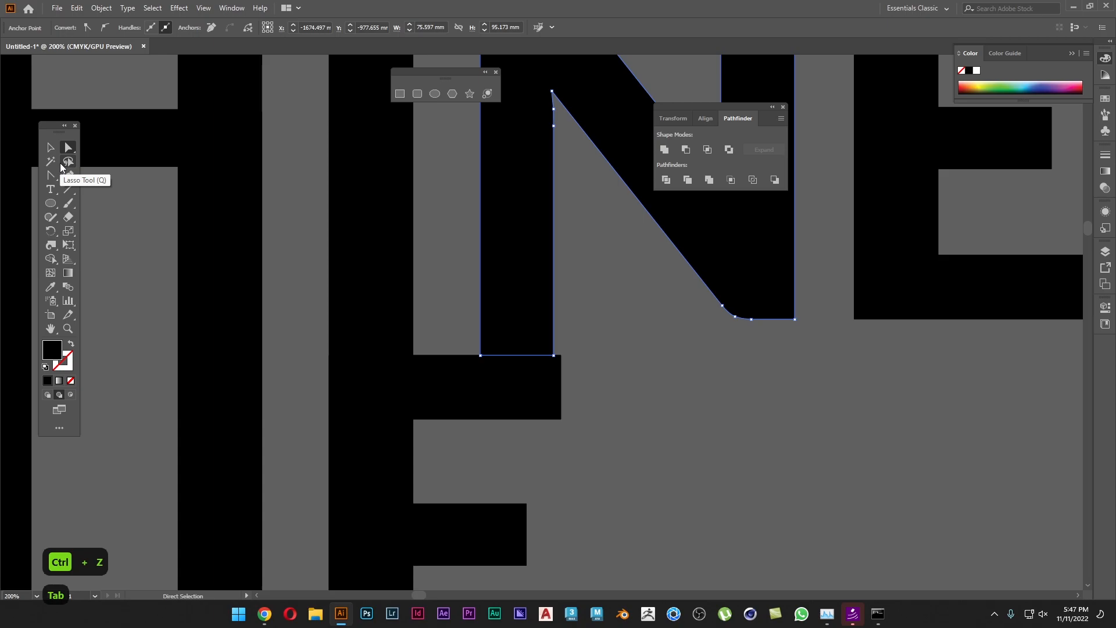
key(Tab)
key(q)
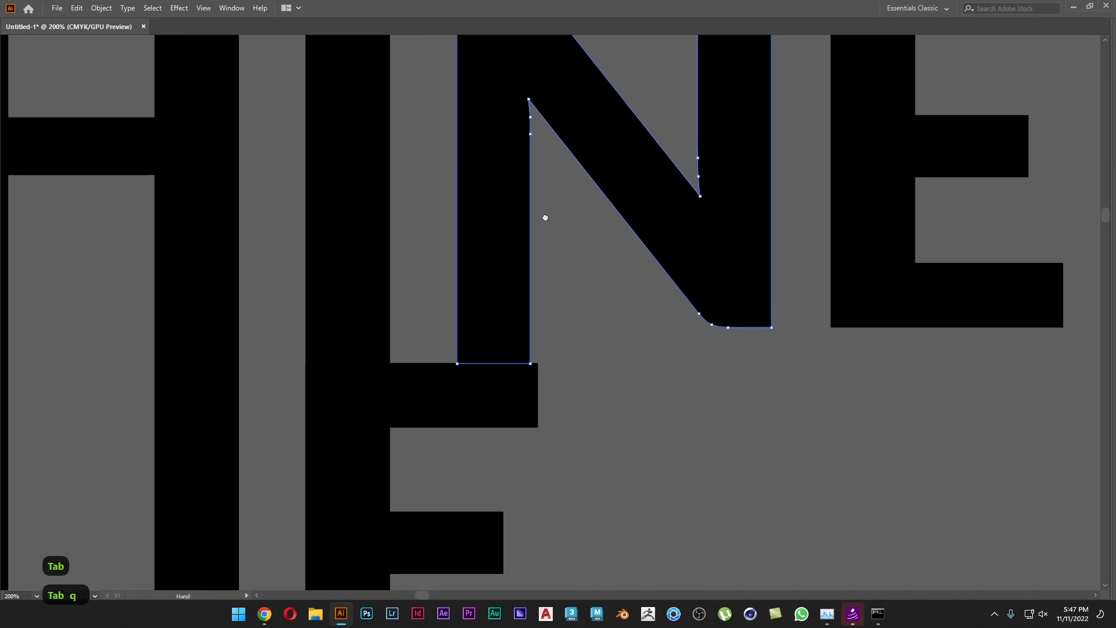
key(Caps_Lock)
mouse_move(545, 219)
mouse_down()
mouse_move(543, 176)
mouse_move(528, 162)
mouse_move(568, 154)
mouse_move(585, 229)
mouse_up()
key(a)
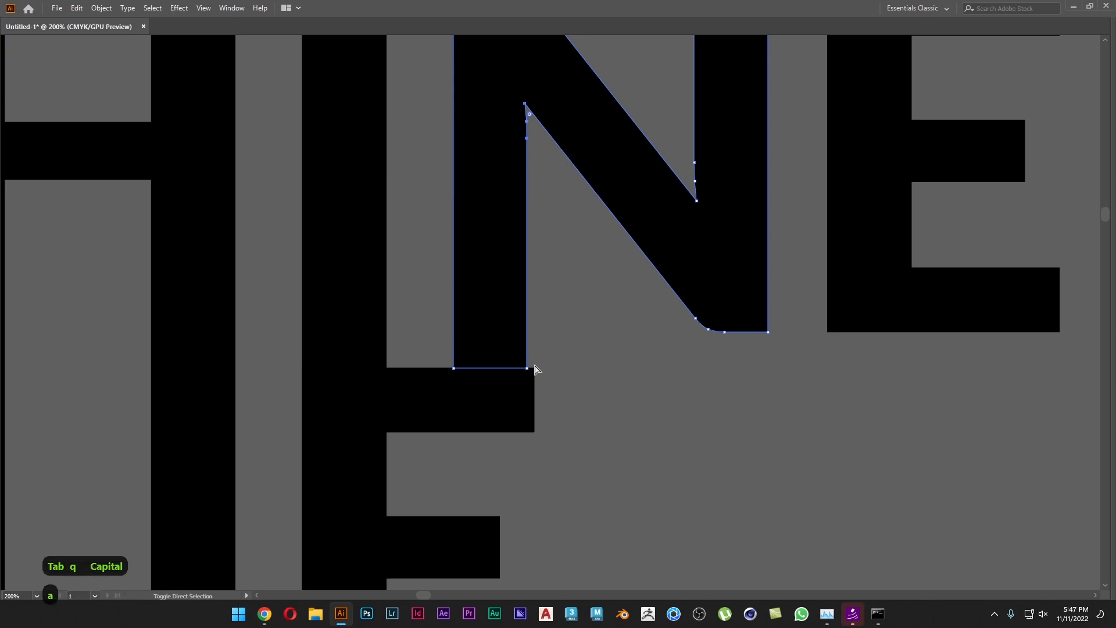
drag(531, 247, 539, 250)
click(569, 283)
scroll(617, 323, down, 2)
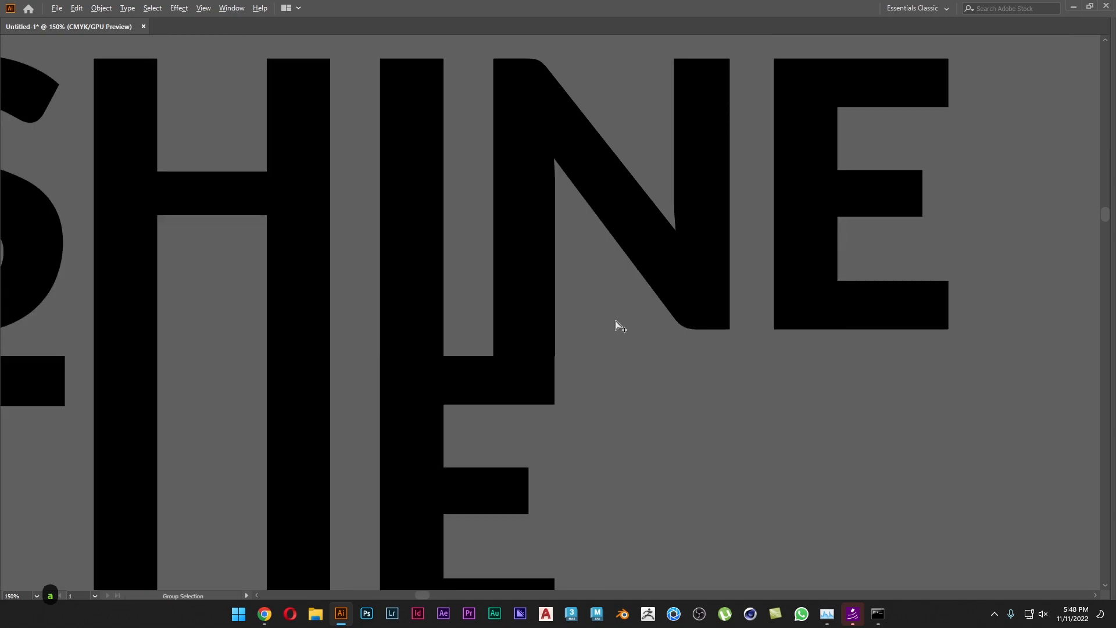
Nudge the end of the upper arm of the E in "THE" outward, flush with the edge of the N's leg.
scroll(558, 364, up, 5)
scroll(558, 356, up, 2)
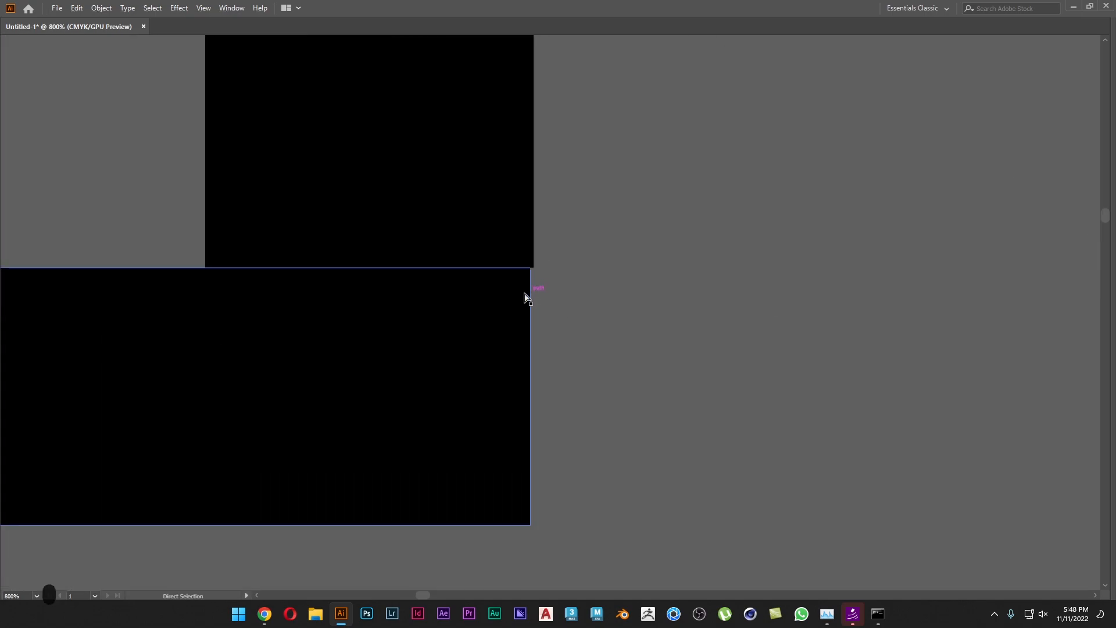
drag(531, 283, 533, 284)
click(569, 297)
scroll(569, 297, down, 6)
drag(658, 336, 534, 348)
key(z)
drag(623, 347, 605, 315)
key(v)
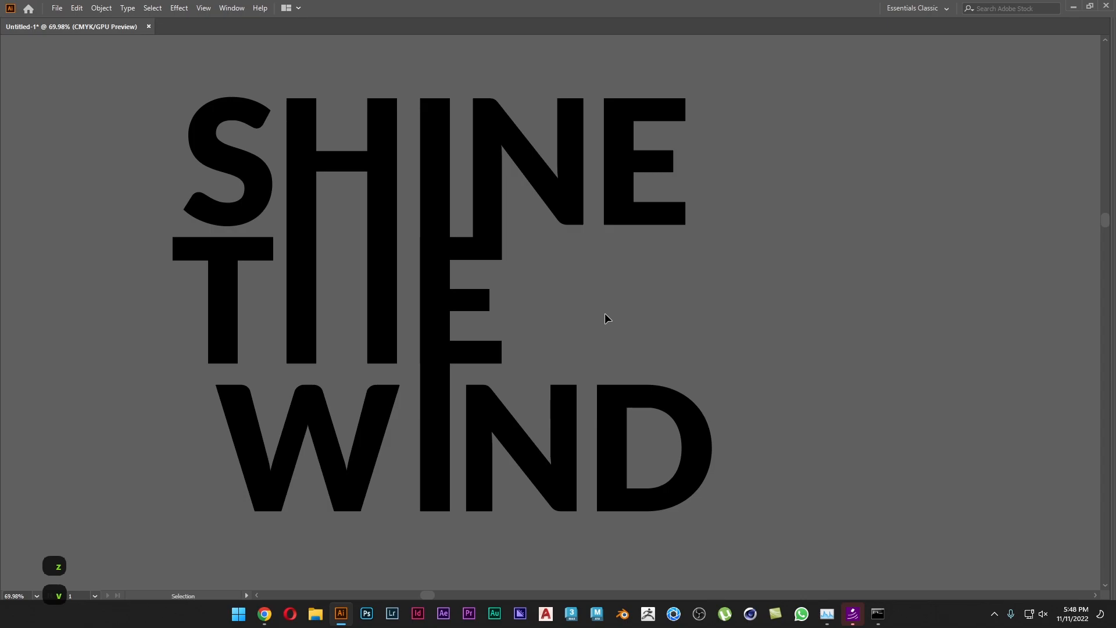
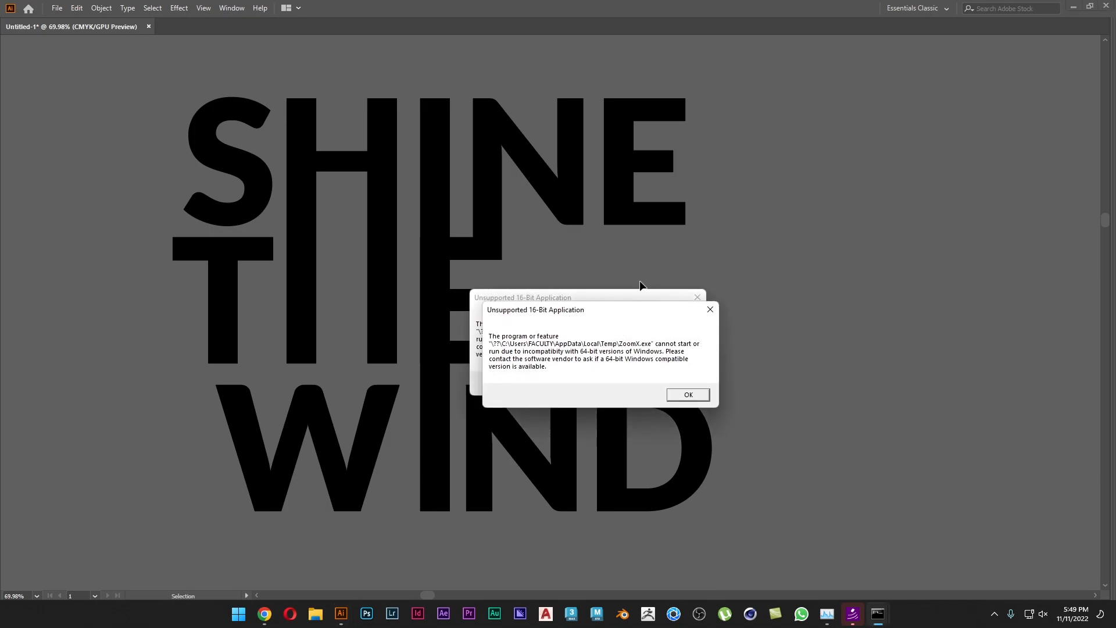
Select the entire stretched "SHINE THE WIND" lettering and cut it from the canvas.
click(797, 245)
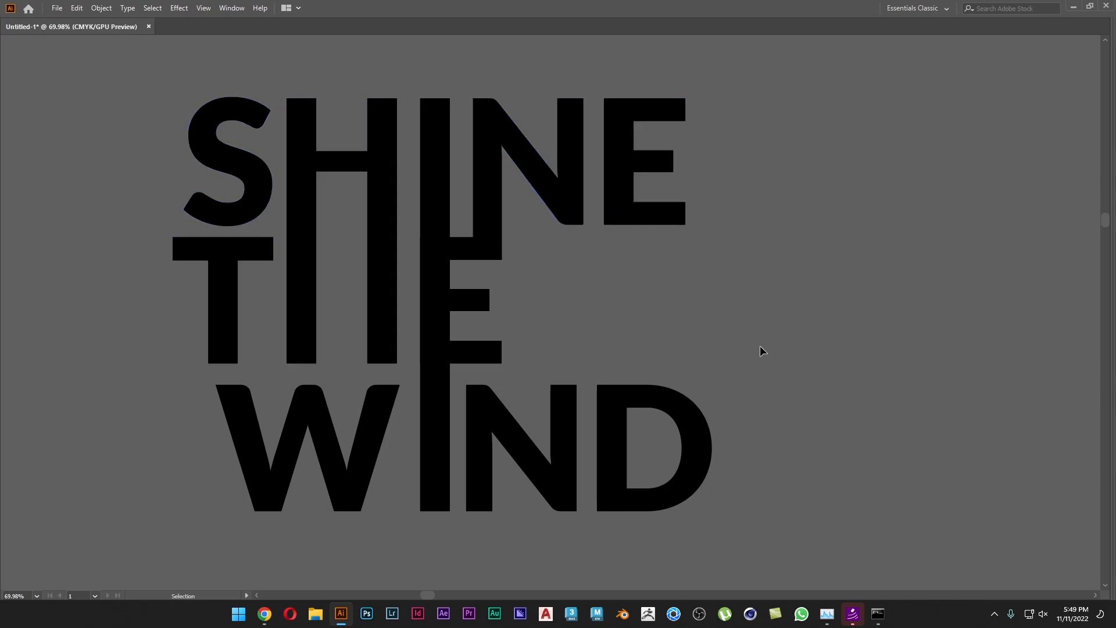
key(v)
key(ctrl+minus)
key(ctrl+minus)
key(ctrl+minus)
key(ctrl+minus)
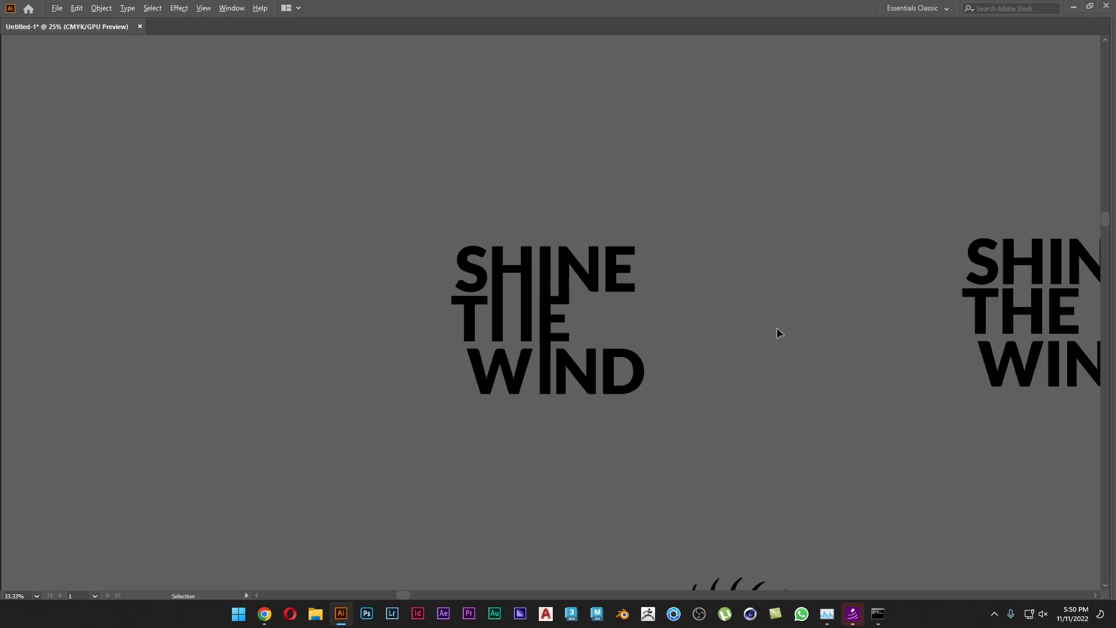
drag(776, 326, 637, 314)
drag(605, 195, 311, 439)
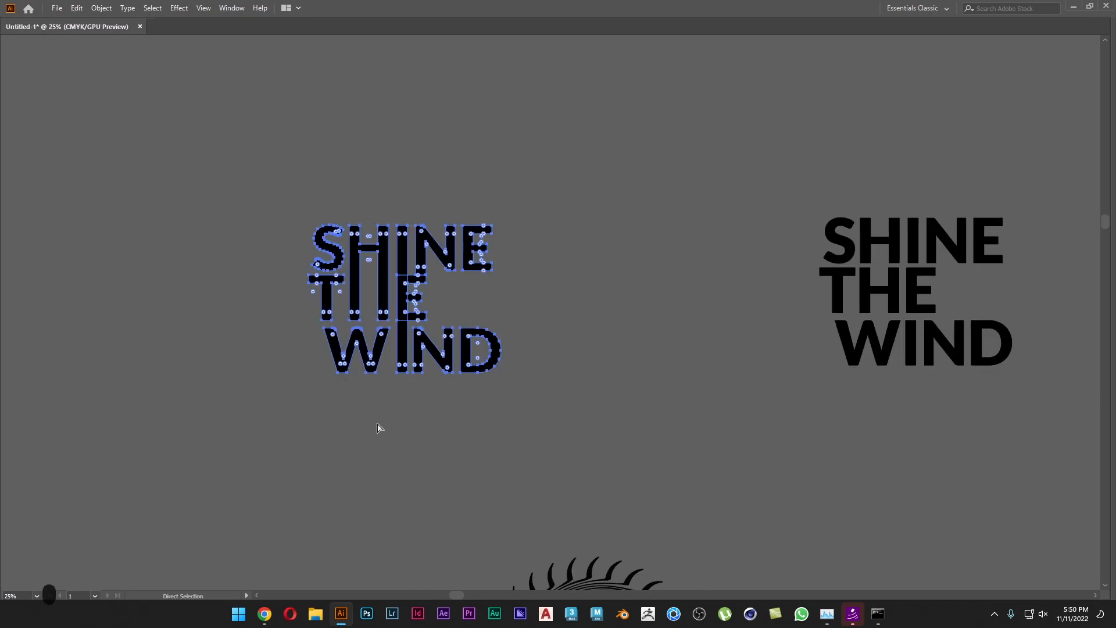
key(ctrl+x)
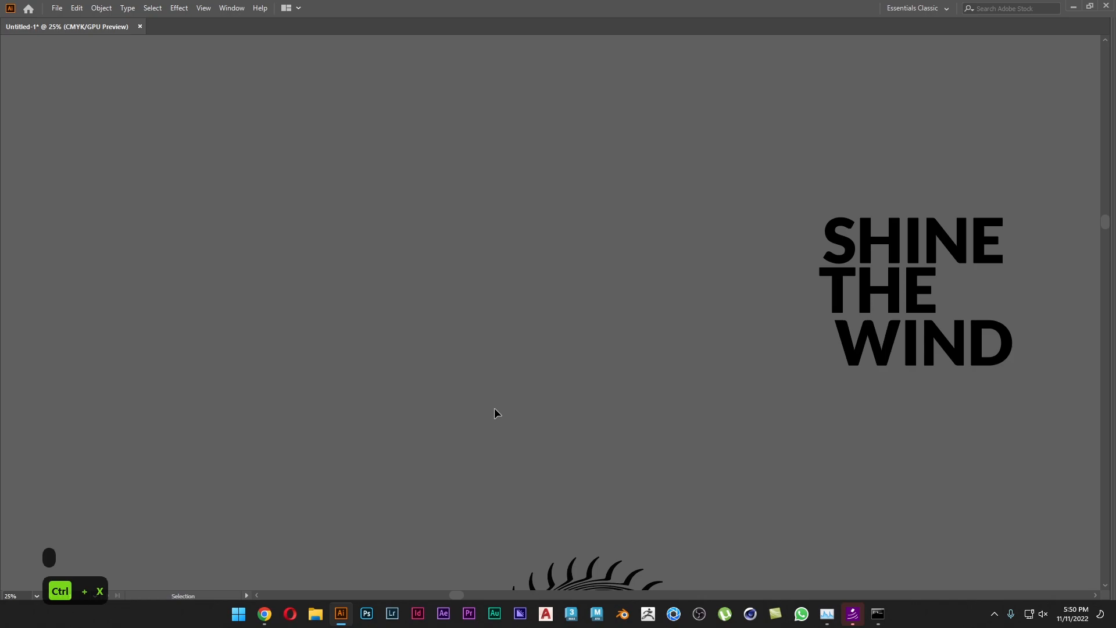
Show the hidden panels and set the blank A4 Artboard 1 to landscape orientation.
drag(954, 436, 353, 204)
drag(773, 383, 489, 144)
scroll(499, 374, up, 3)
drag(482, 360, 545, 331)
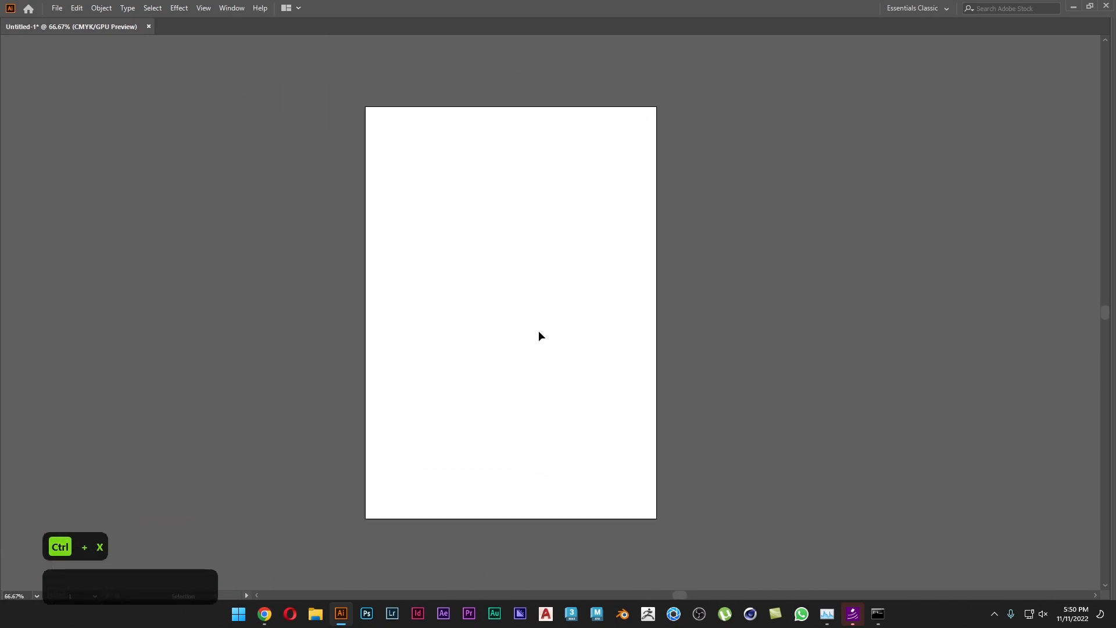
key(Tab)
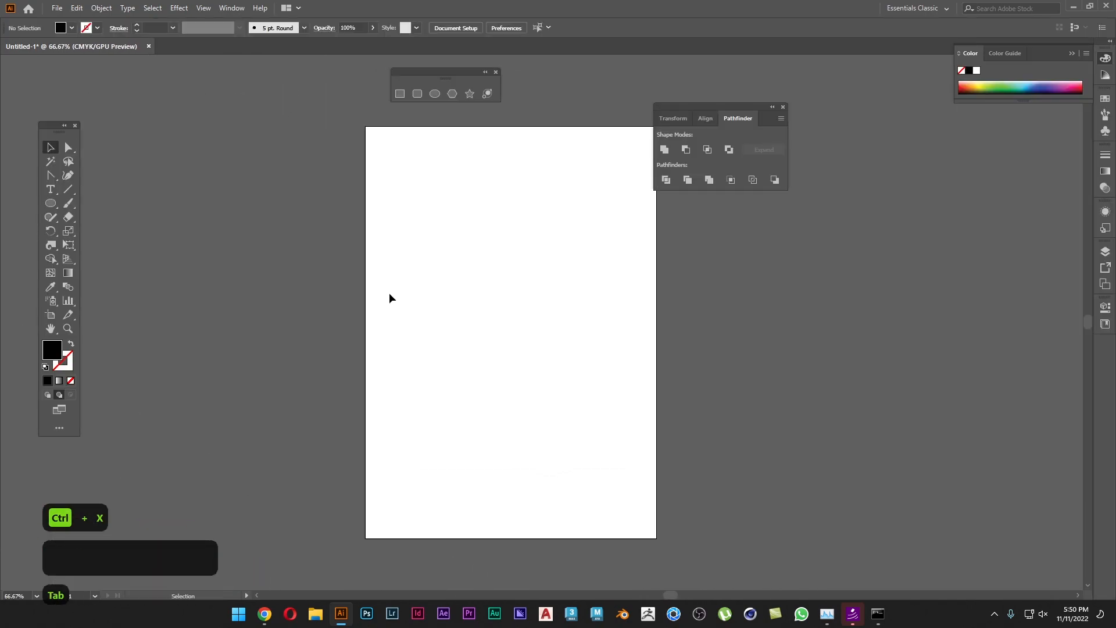
click(51, 319)
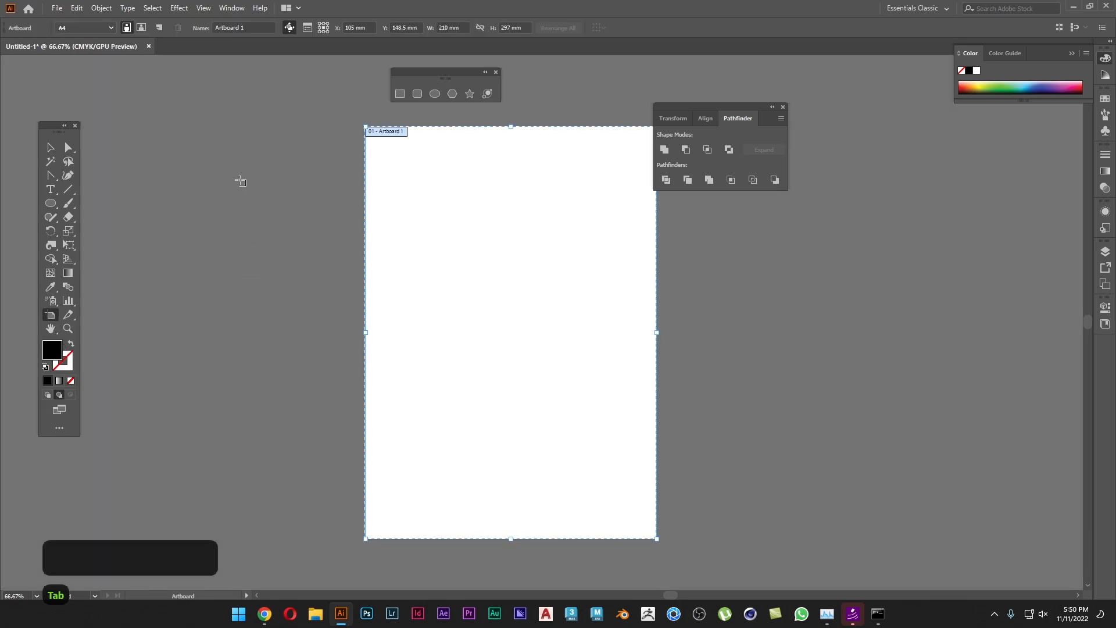
click(141, 28)
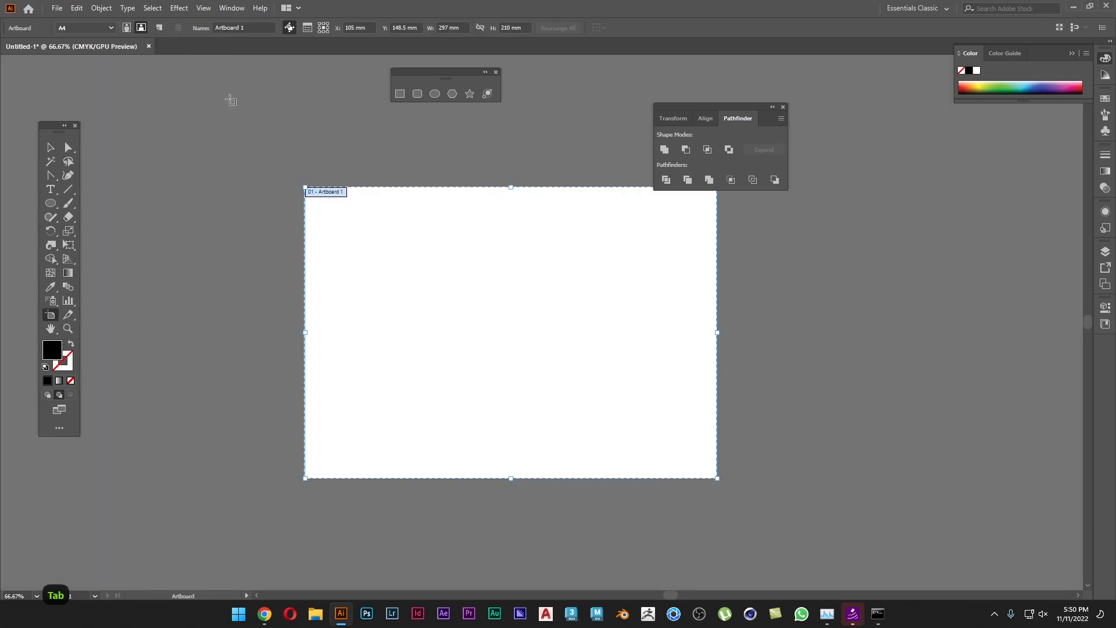
drag(537, 341, 500, 320)
scroll(464, 357, up, 1)
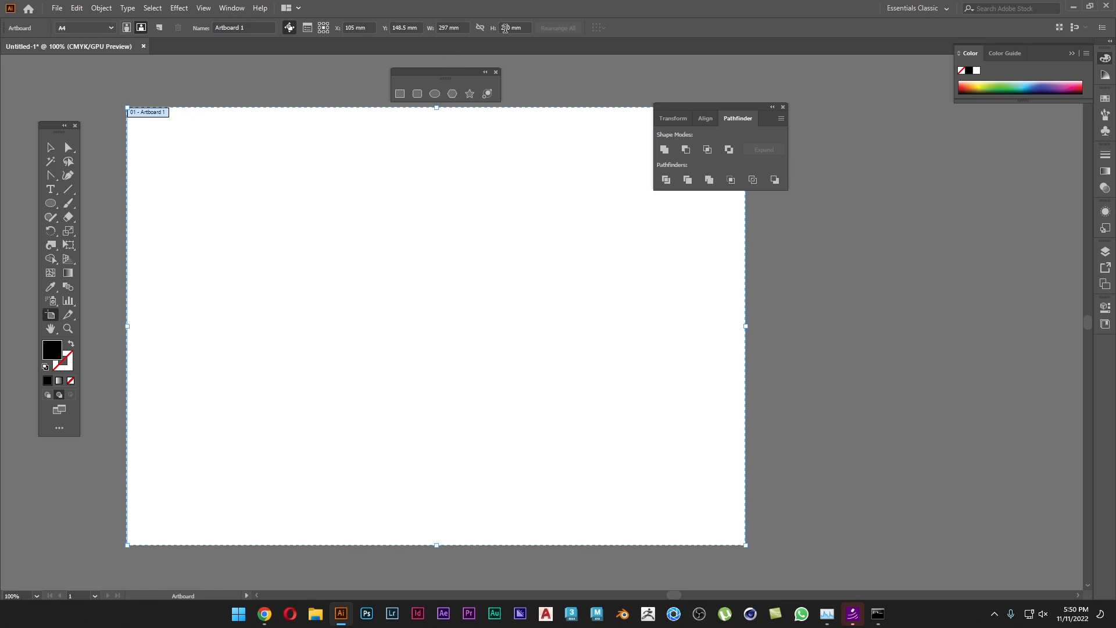
double_click(457, 27)
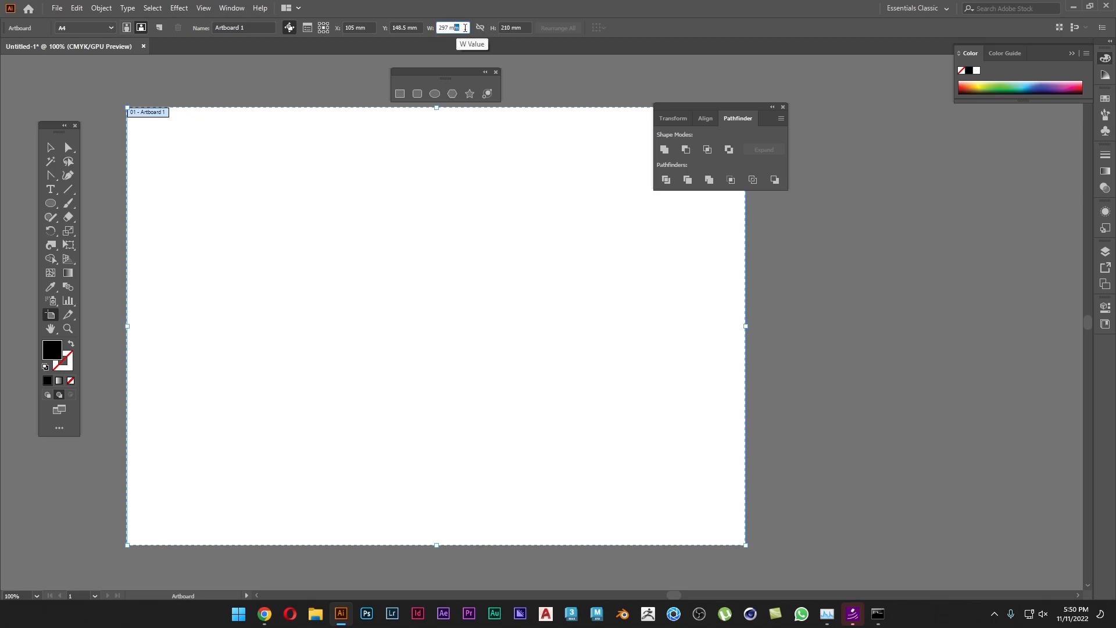
click(466, 27)
key(Escape)
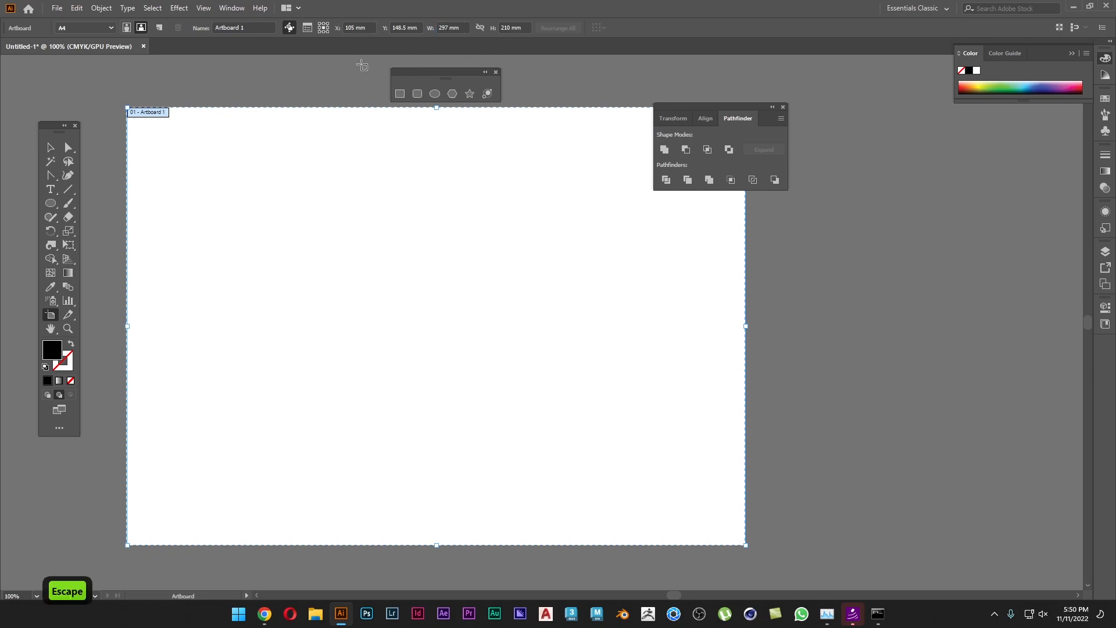
Show the rulers and set their units to inches.
key(Escape)
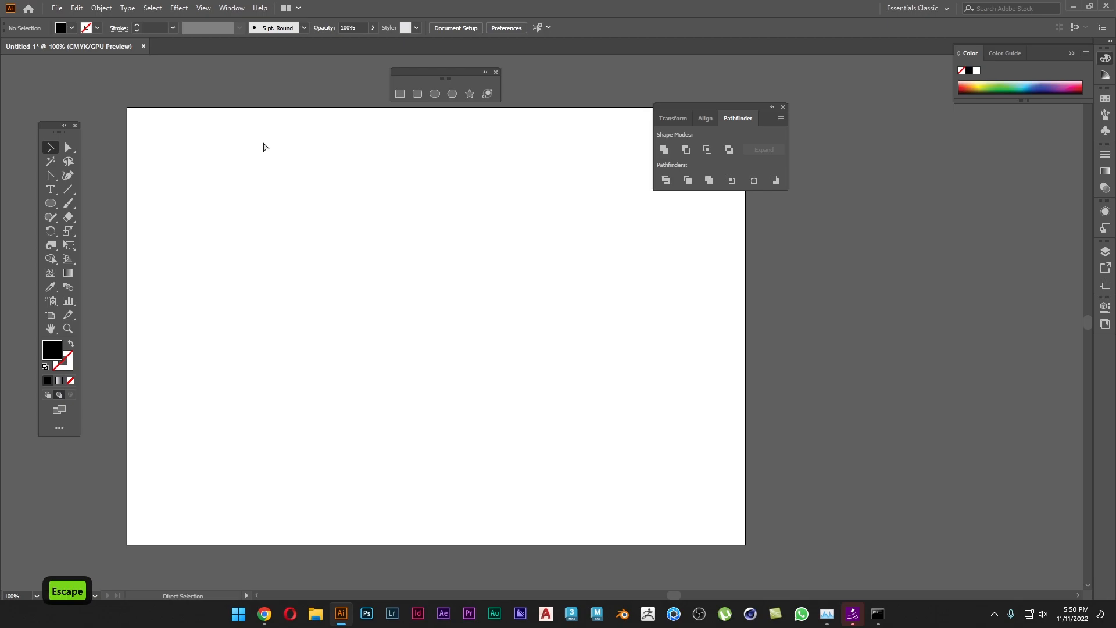
key(ctrl+r)
right_click(284, 58)
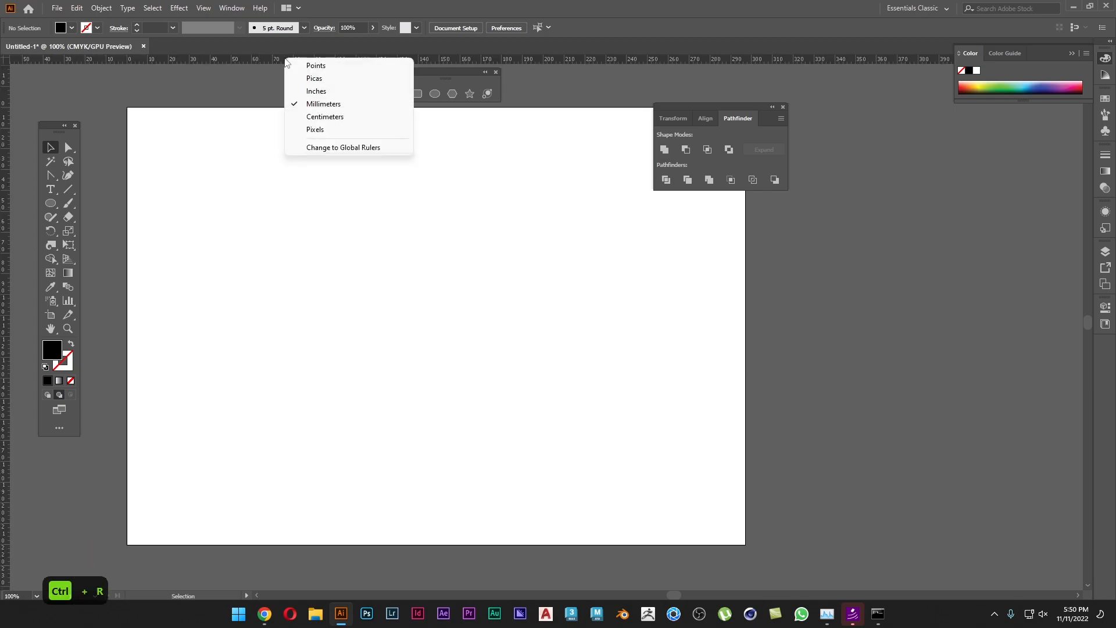
click(336, 91)
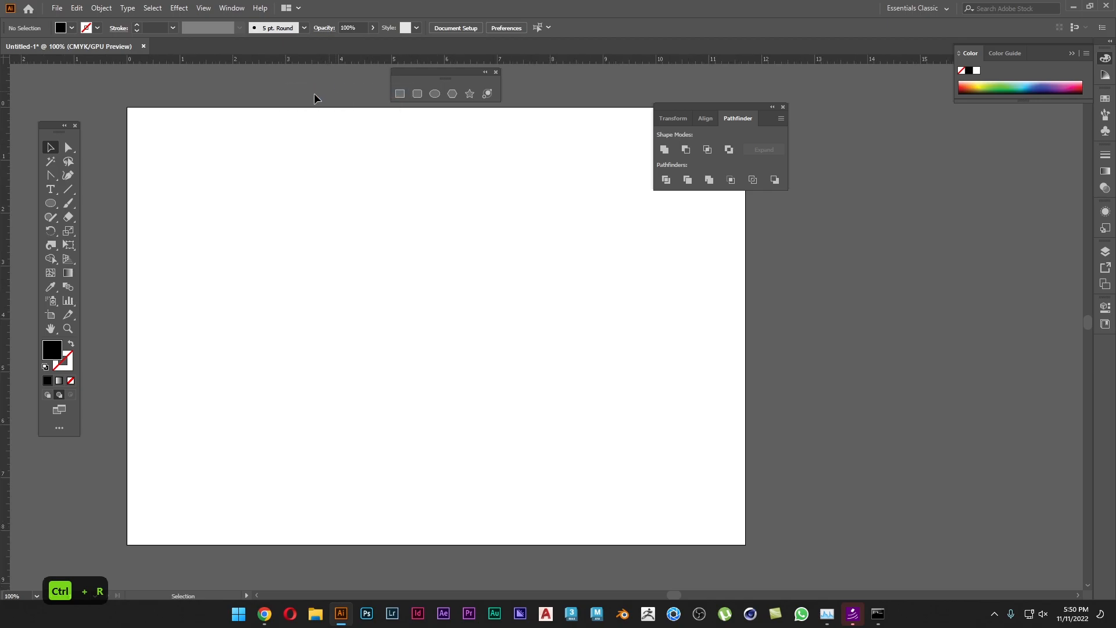
Resize the artboard to 11 in wide and 6 in high.
click(50, 314)
click(453, 27)
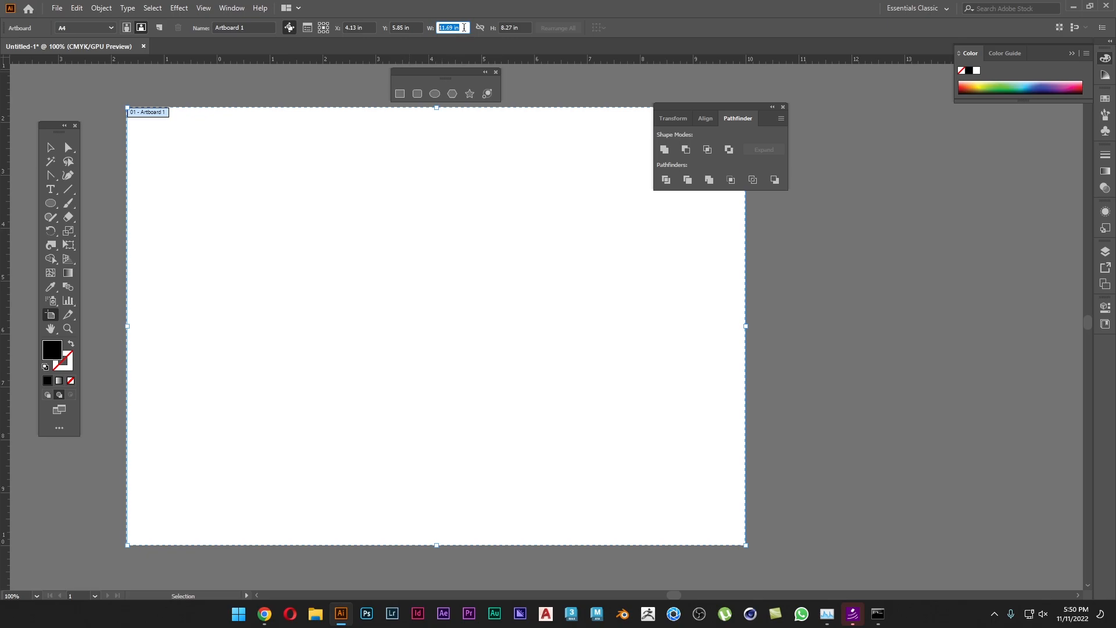
text(11)
key(Tab)
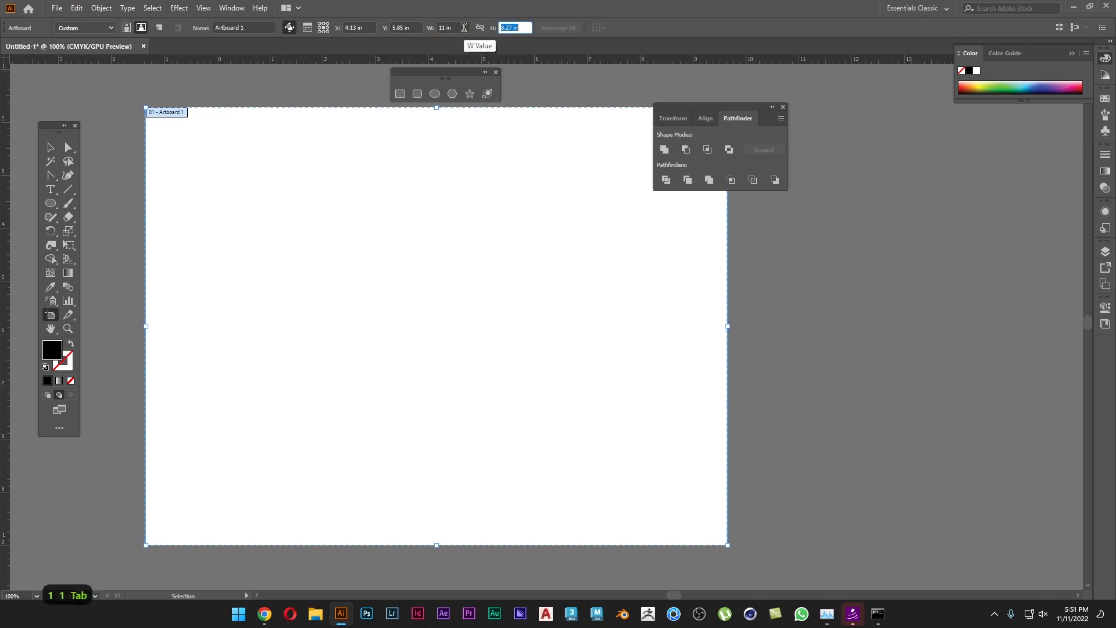
text(4)
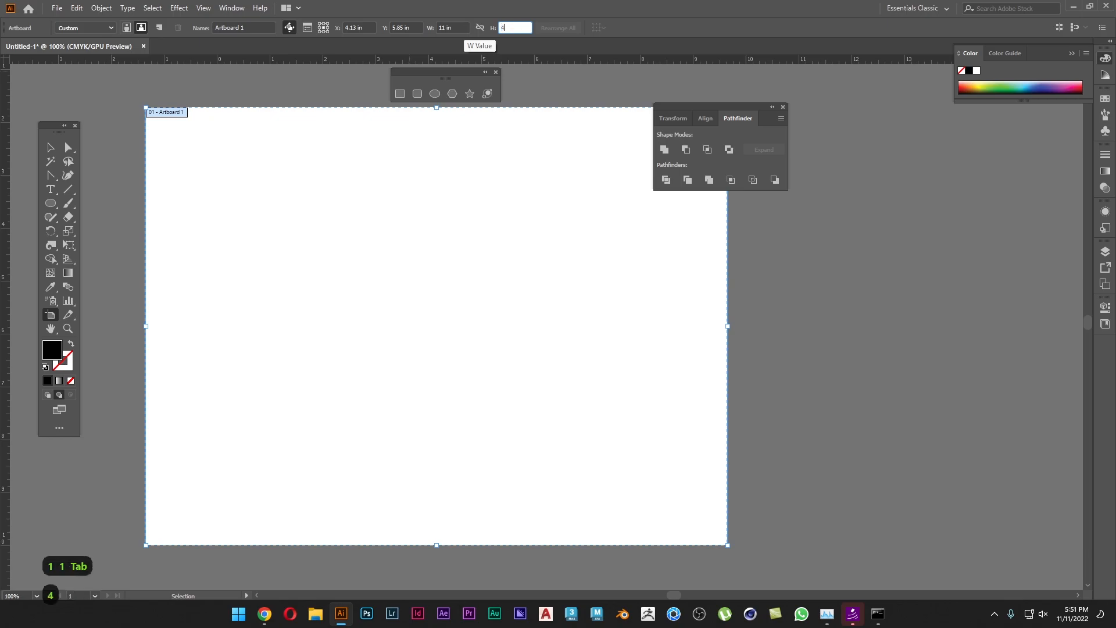
key(Tab)
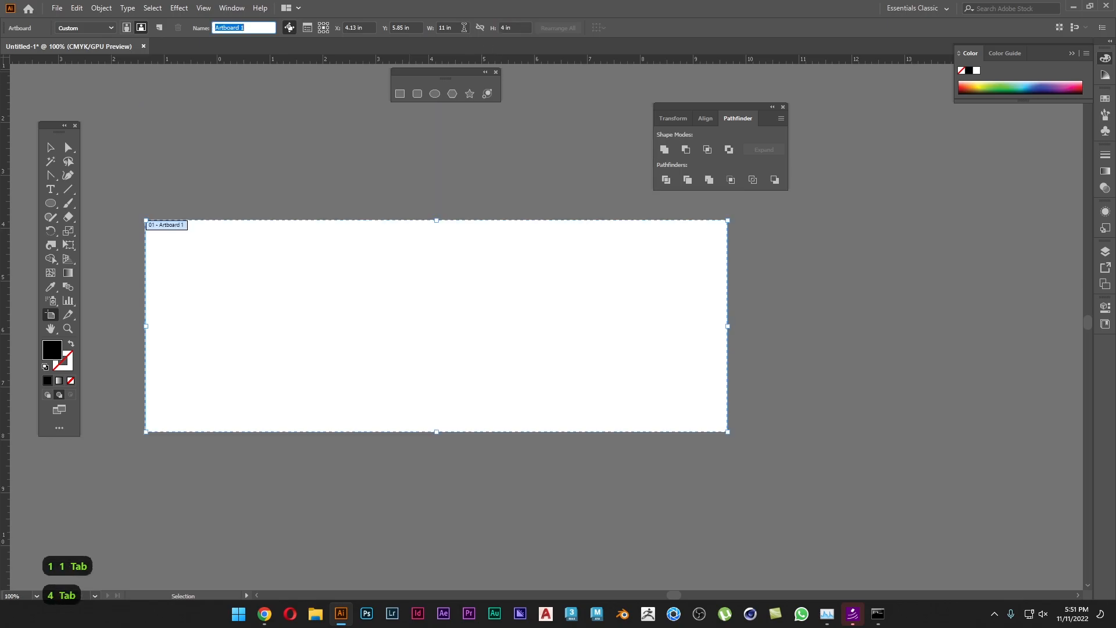
key(shift+Tab)
text(6)
key(Tab)
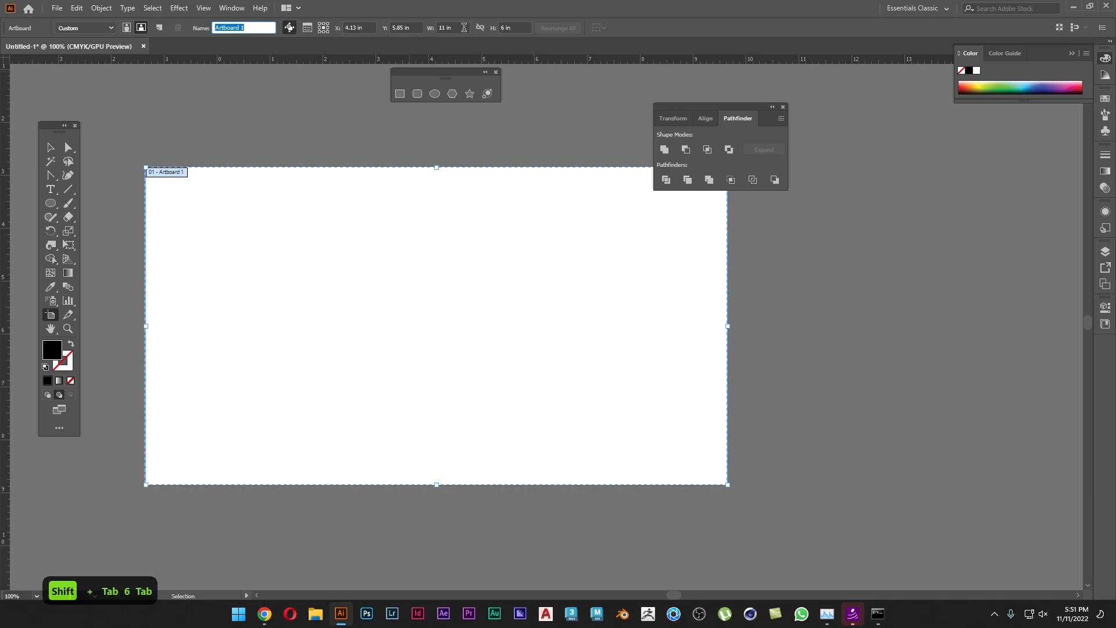
key(Escape)
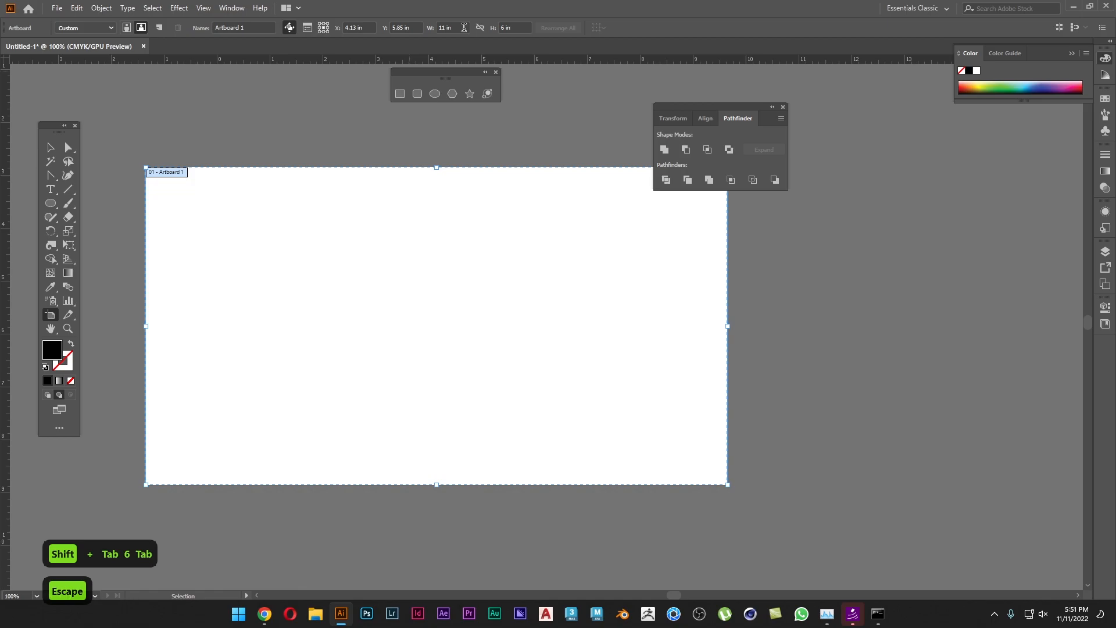
key(Escape)
Move the floating Pathfinder and shape tool panels off the artboard area.
drag(738, 109, 1019, 133)
drag(426, 90, 55, 99)
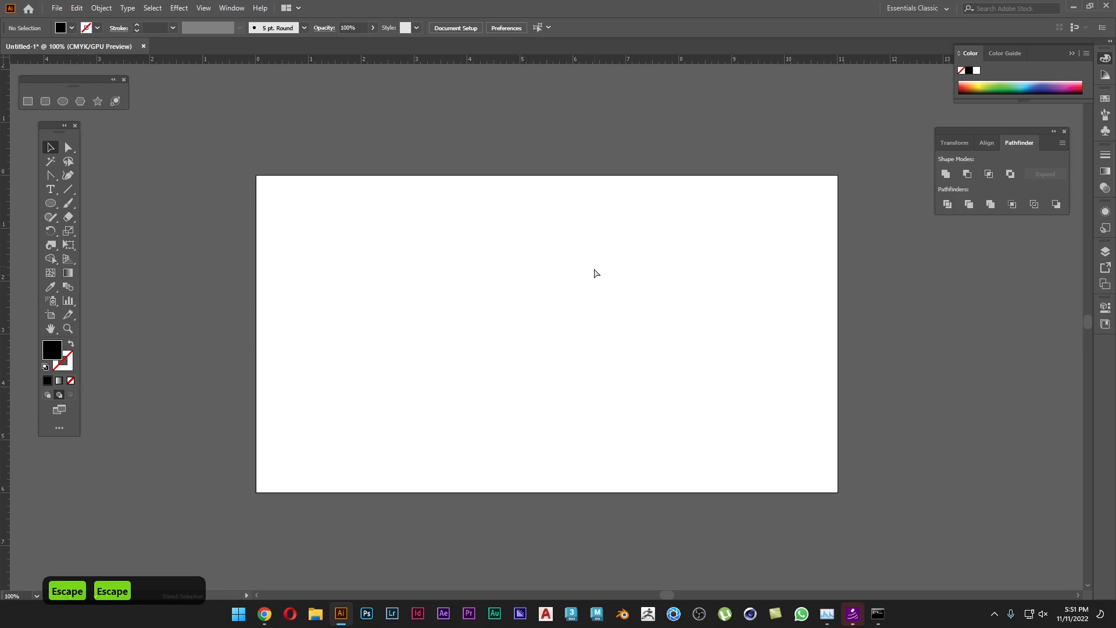
Paste the copied SHINE THE WIND lettering and scale it down to fit centred within the artboard.
key(ctrl+v)
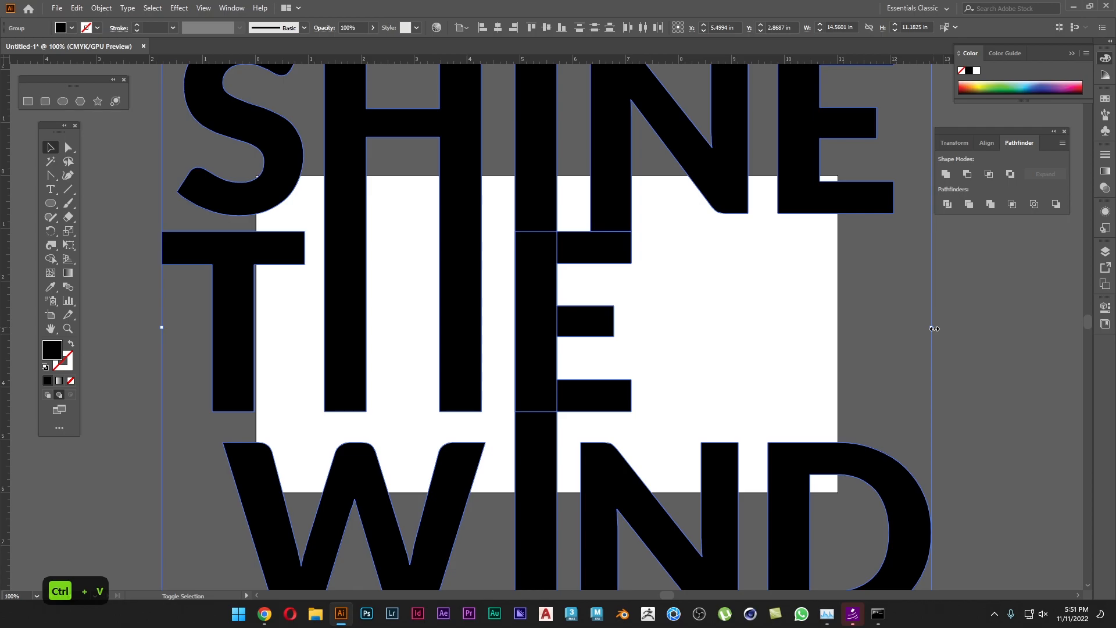
drag(934, 328, 693, 313)
click(799, 347)
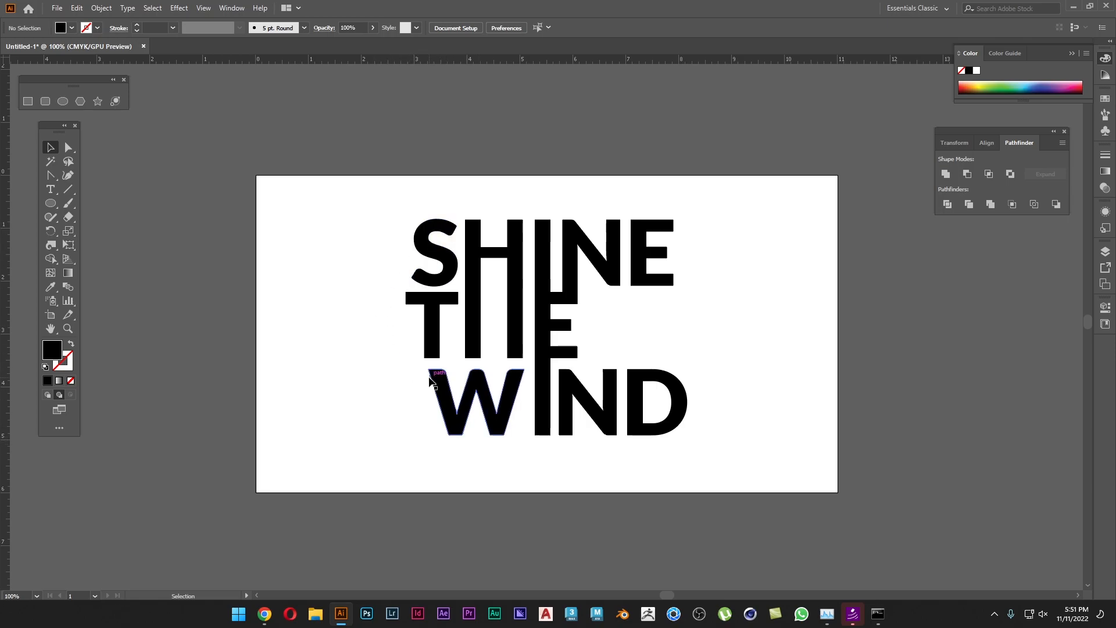
Enlarge the grouped W, N and D about their centre to about 5.32 in wide, lining the W up with the T's left edge.
click(442, 391)
scroll(457, 404, up, 1)
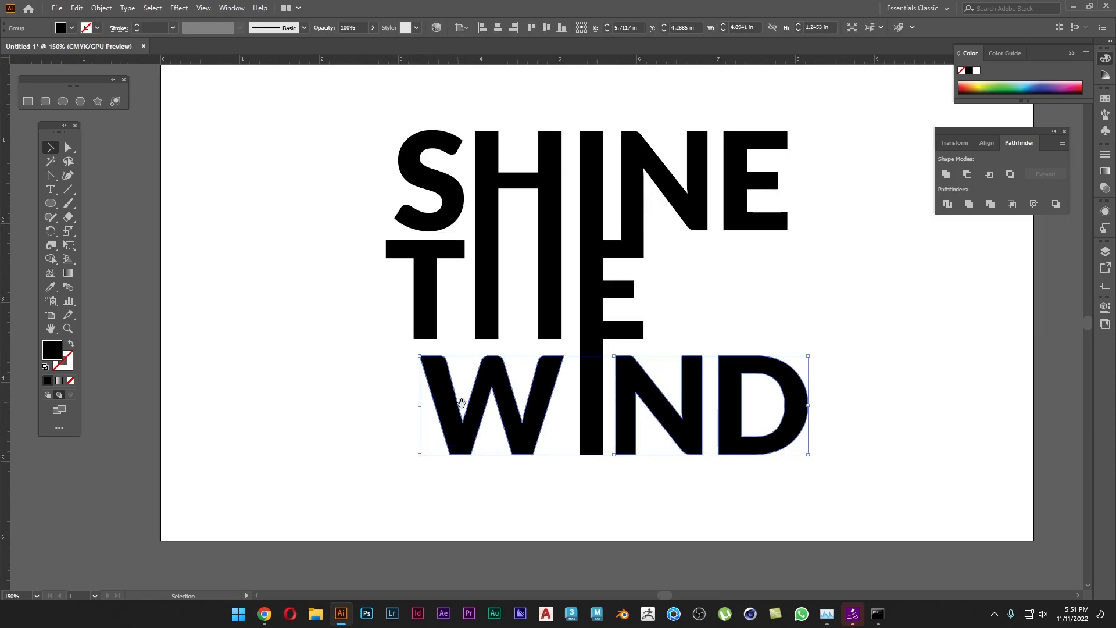
drag(439, 363, 405, 363)
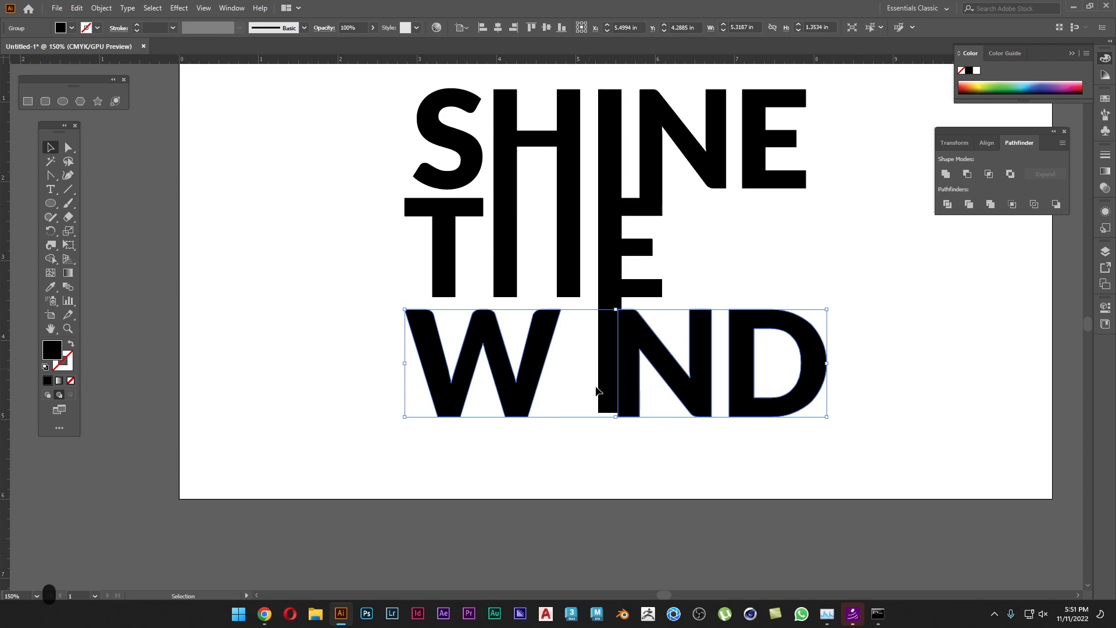
Ungroup the W, N and D and shift the N and D right, clear of the long I.
right_click(685, 389)
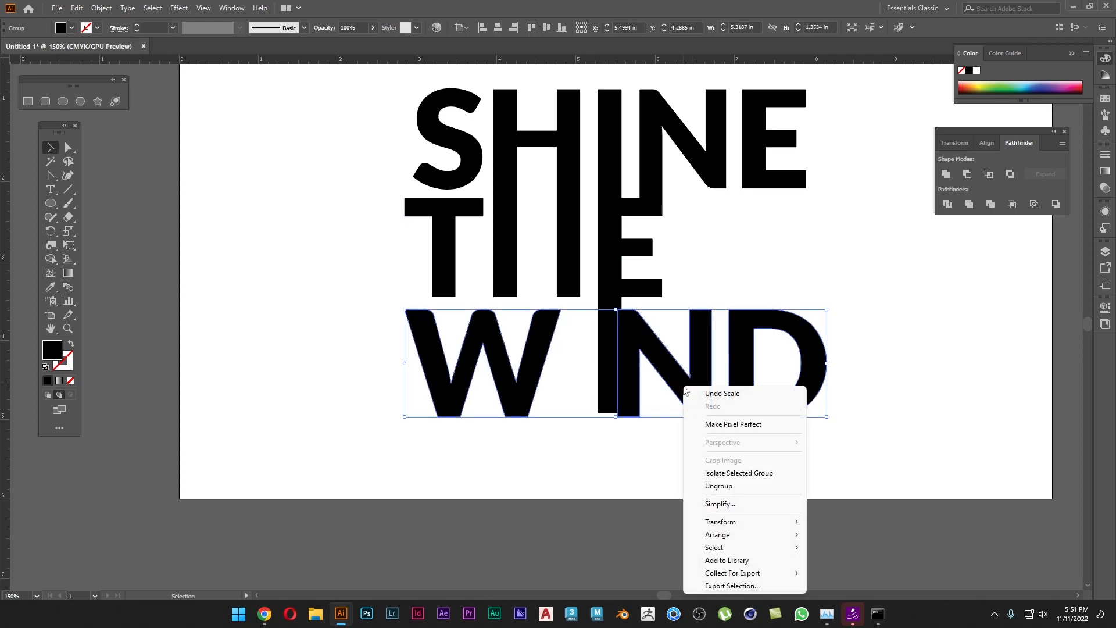
click(767, 486)
click(702, 494)
click(642, 352)
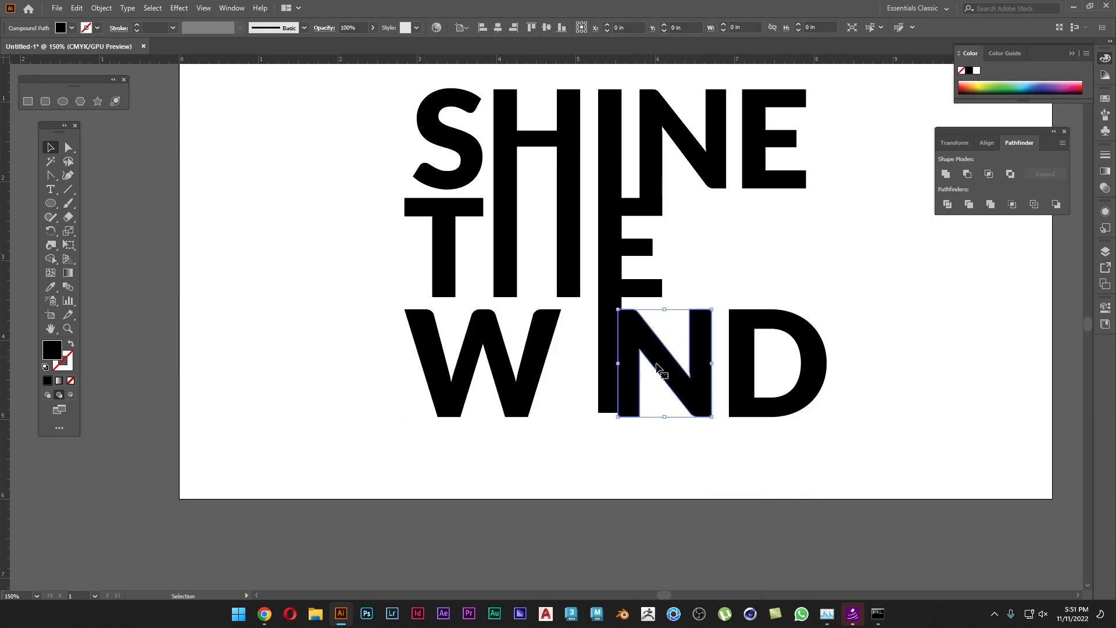
shift+click(750, 367)
drag(750, 367, 787, 367)
click(675, 451)
Scale the W up proportionally until its right edge lines up with the right stem of the H.
click(547, 358)
mouse_move(561, 362)
mouse_down()
mouse_move(590, 366)
mouse_move(580, 362)
mouse_up()
click(646, 446)
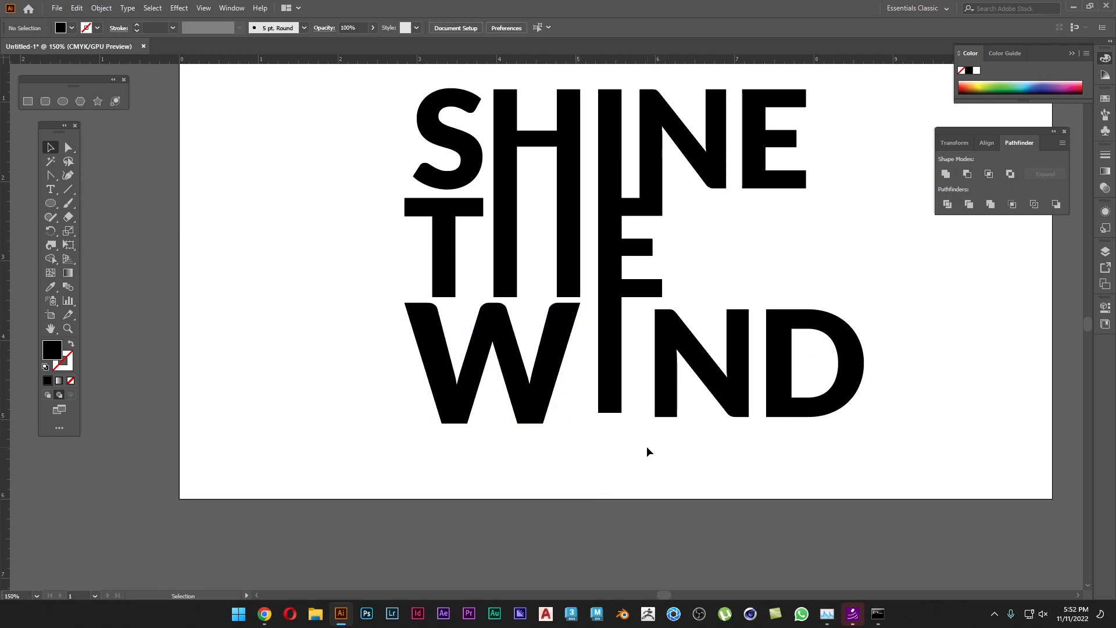
Extend the bottom end of the long I down to the base of the W.
click(549, 409)
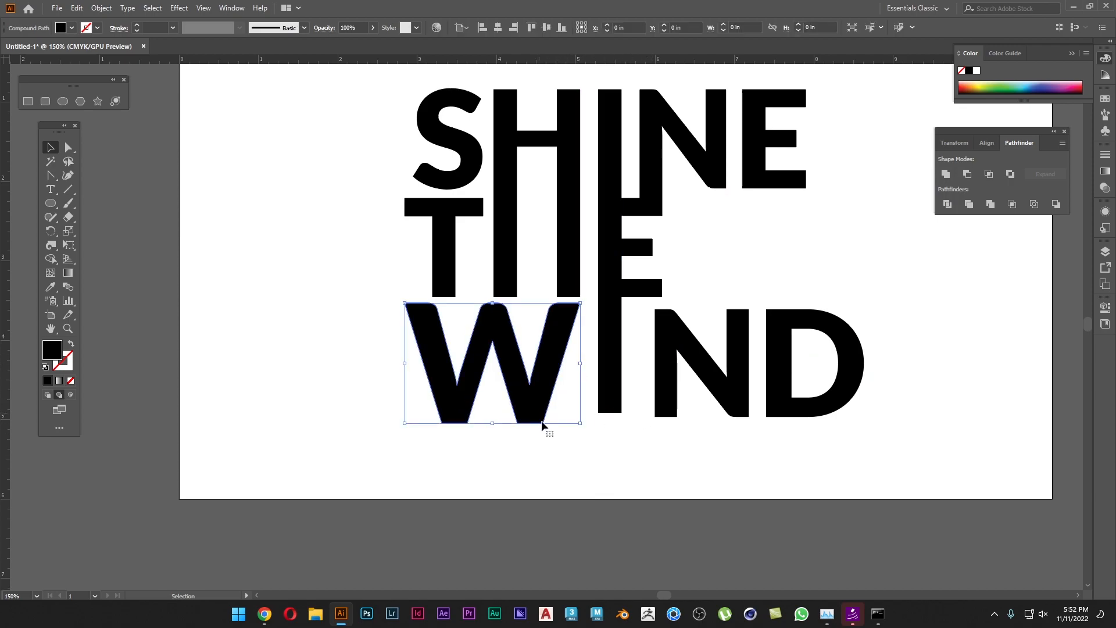
key(a)
click(612, 419)
drag(611, 418, 612, 429)
key(space)
drag(706, 460, 679, 461)
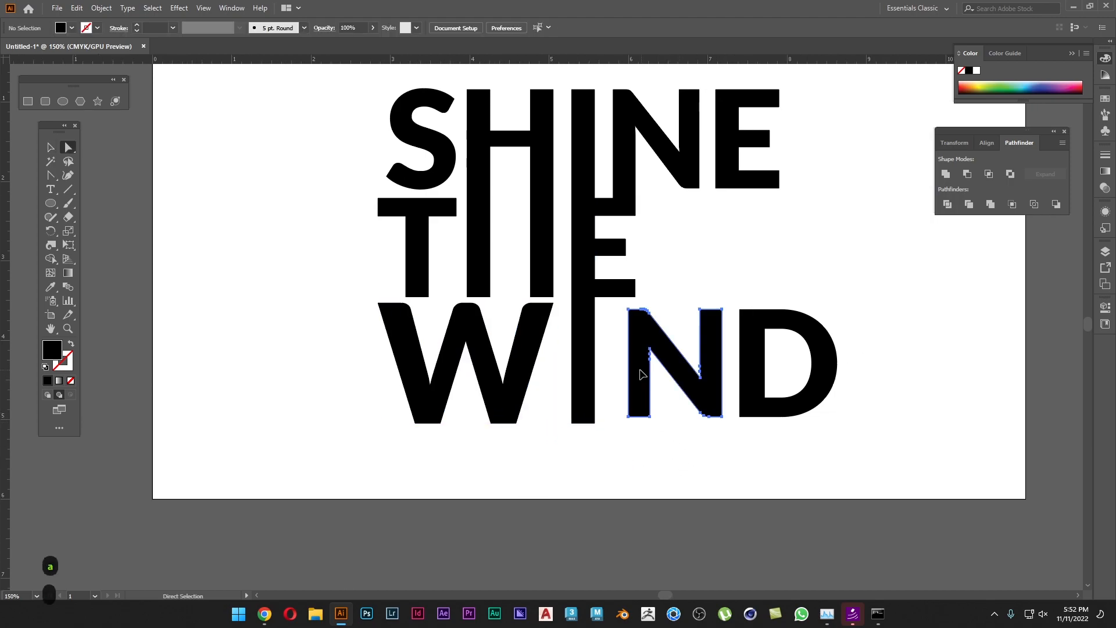
Move the N of WIND left, closer to the long I.
click(643, 374)
drag(628, 385, 633, 386)
click(673, 448)
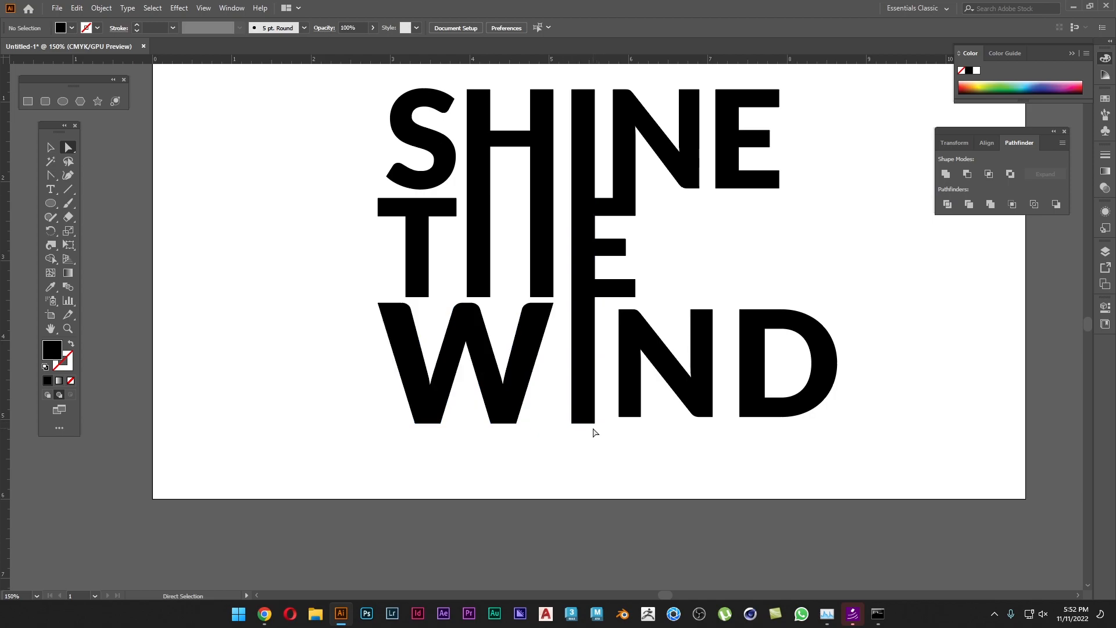
Place a horizontal guide along the base of the W and move the N of WIND down onto it.
drag(304, 60, 574, 423)
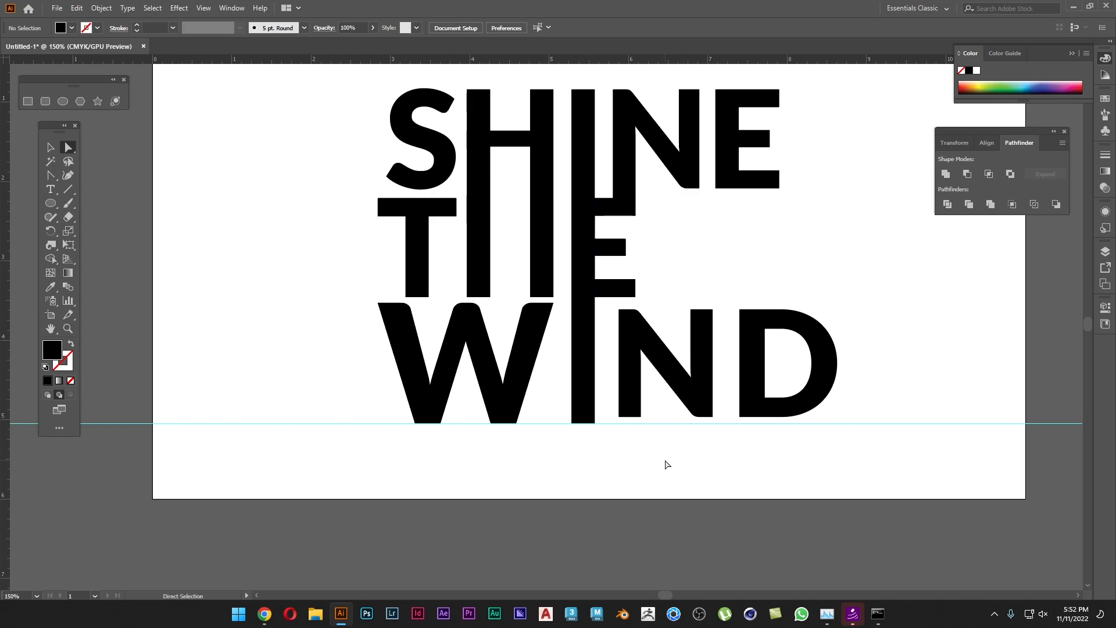
drag(697, 453, 599, 443)
scroll(533, 376, up, 1)
drag(536, 327, 536, 336)
Scale the N of WIND up proportionally from the guide to match the height of the W.
key(v)
scroll(590, 311, right, 2)
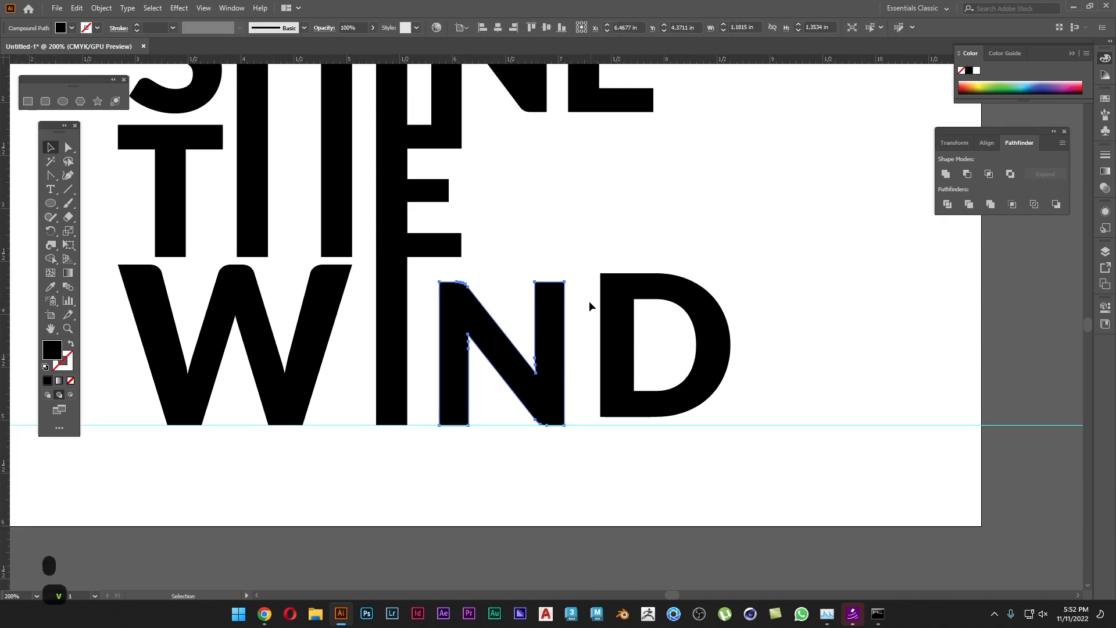
drag(565, 282, 589, 265)
Set the D on the guide beside the N and scale it up to the height of the W.
drag(576, 332, 515, 315)
click(624, 341)
drag(562, 386, 561, 394)
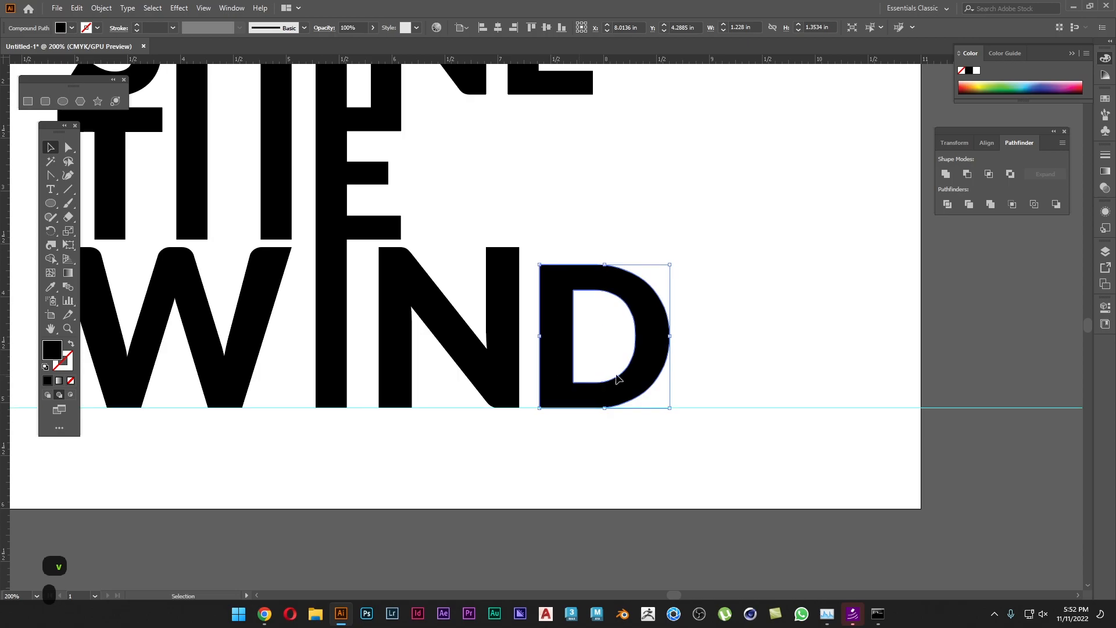
drag(670, 264, 704, 243)
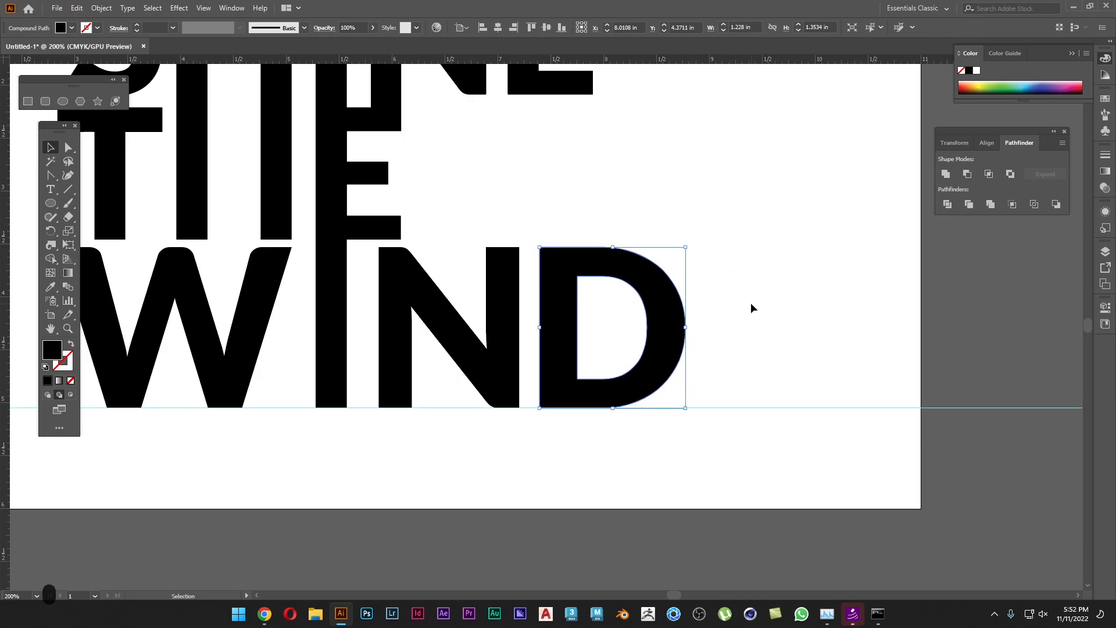
click(752, 308)
Nudge the D slightly right to widen its gap from the N.
scroll(436, 410, down, 1)
drag(524, 373, 525, 369)
click(523, 451)
key(space)
drag(441, 378, 507, 405)
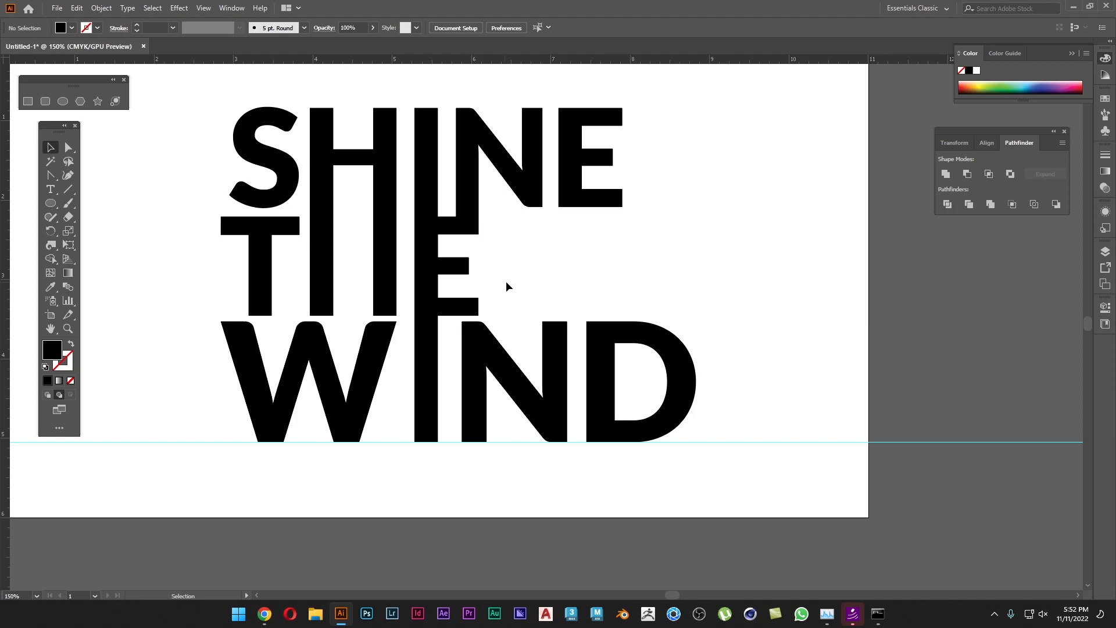
Unlock the guides to delete the horizontal guide under WIND, and lock guides again.
scroll(560, 287, down, 1)
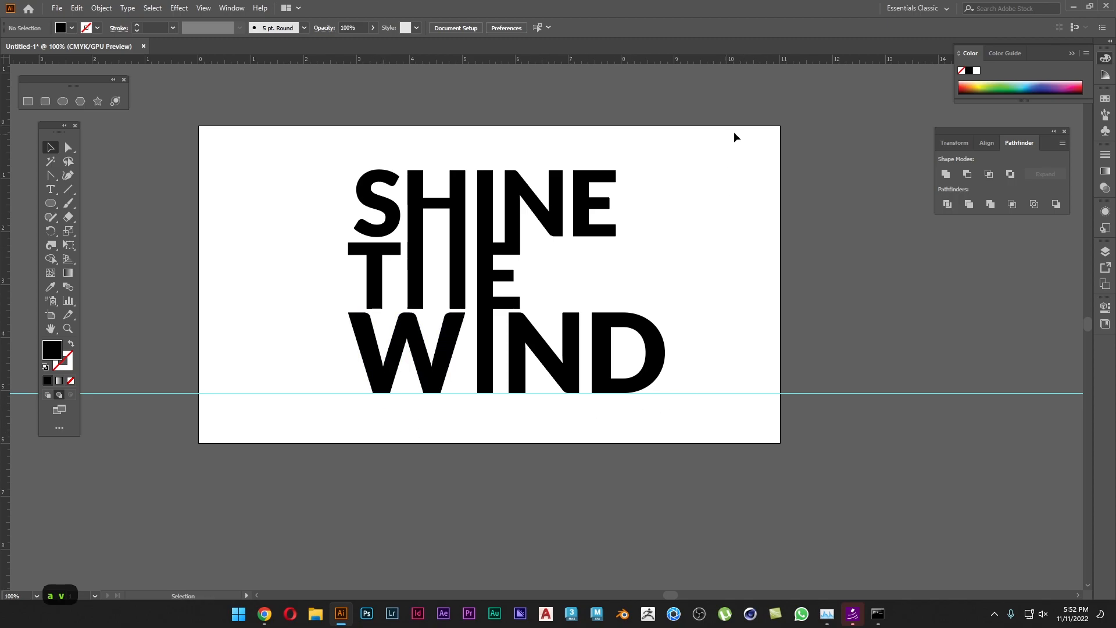
right_click(720, 153)
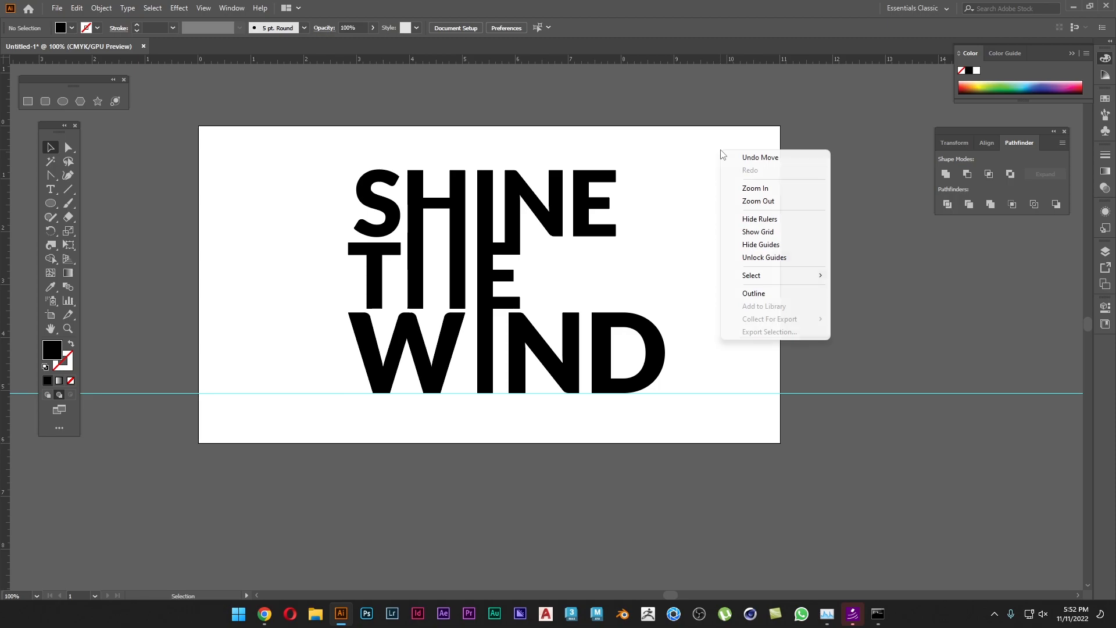
click(783, 258)
click(860, 394)
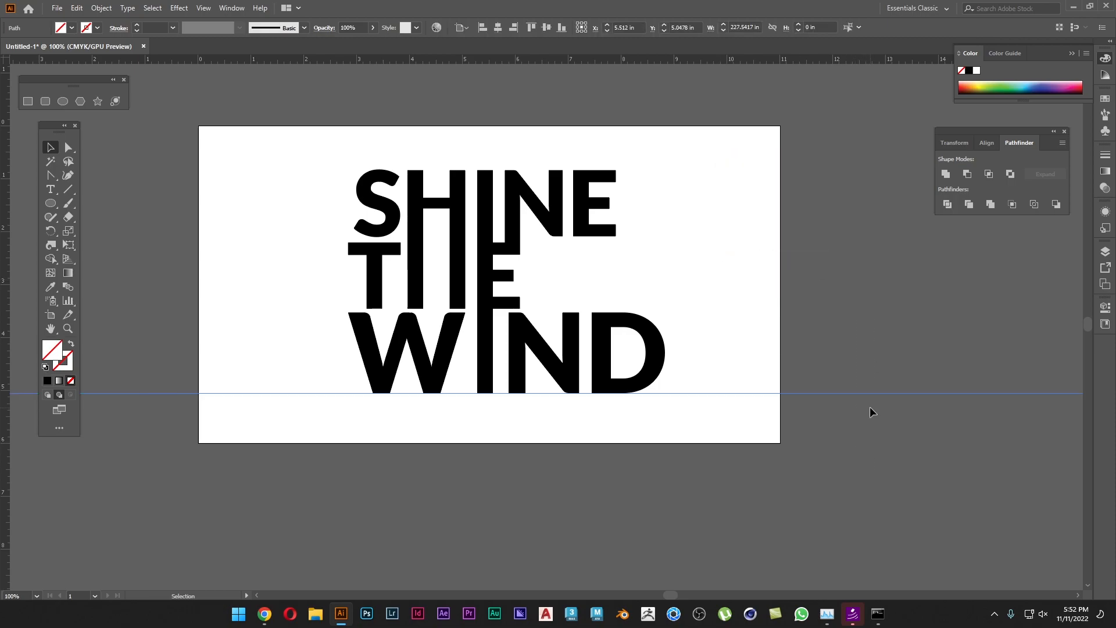
key(Delete)
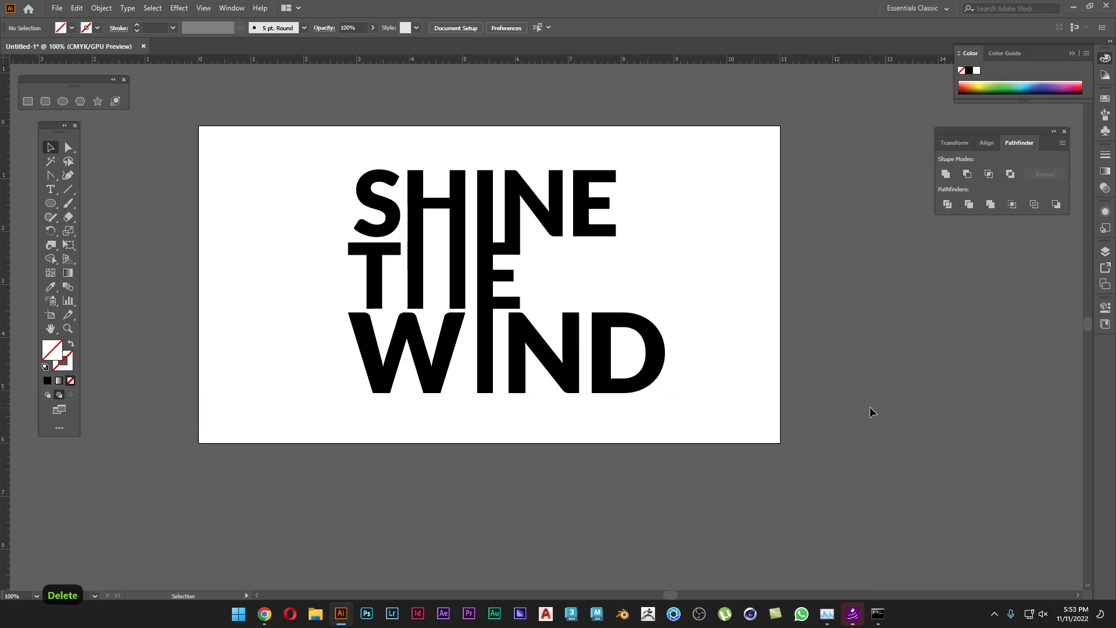
right_click(759, 312)
click(817, 418)
Shrink all the lettering as one group and place it in the left half of the artboard.
drag(697, 177, 335, 394)
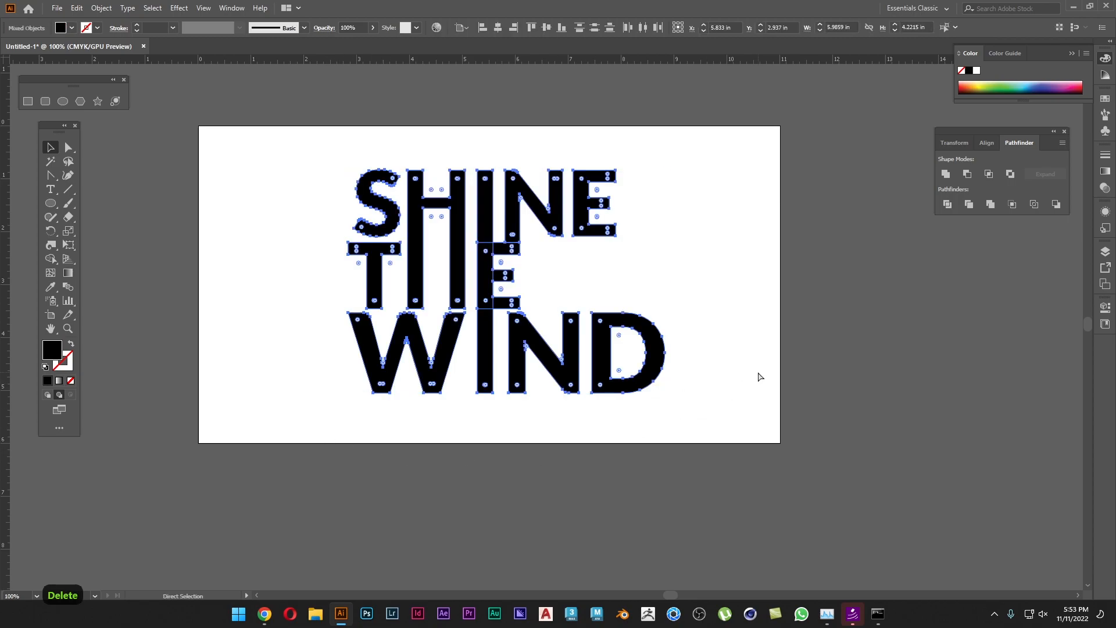
key(ctrl+g)
drag(667, 281, 597, 283)
drag(522, 331, 439, 331)
click(567, 409)
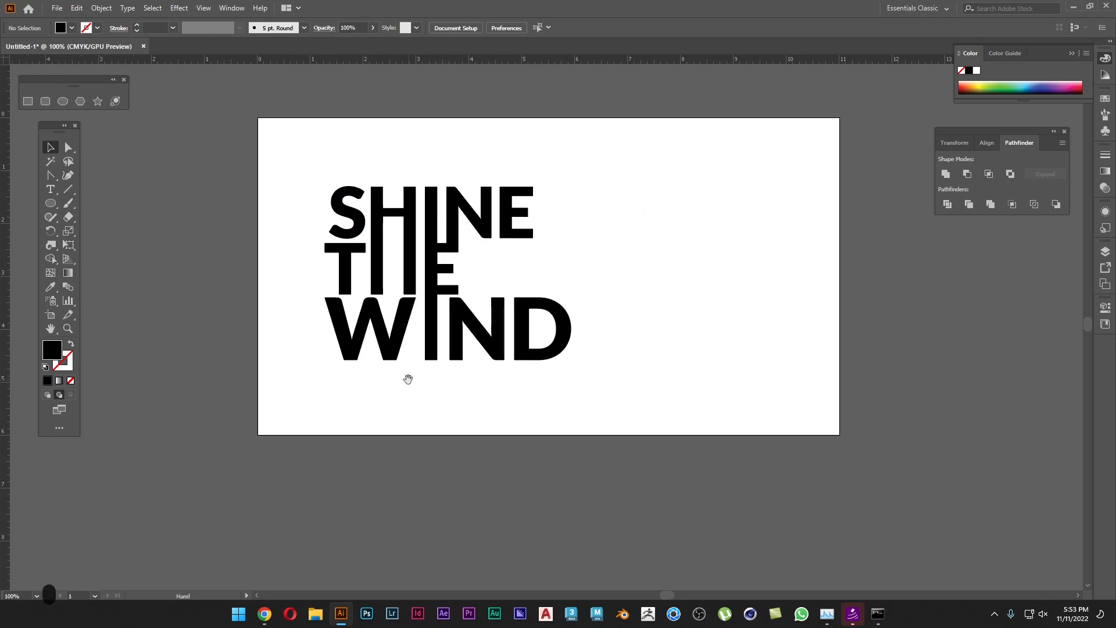
Add the tagline "the shoe what we dying to try" as a text line below the WIND lettering.
key(t)
click(344, 405)
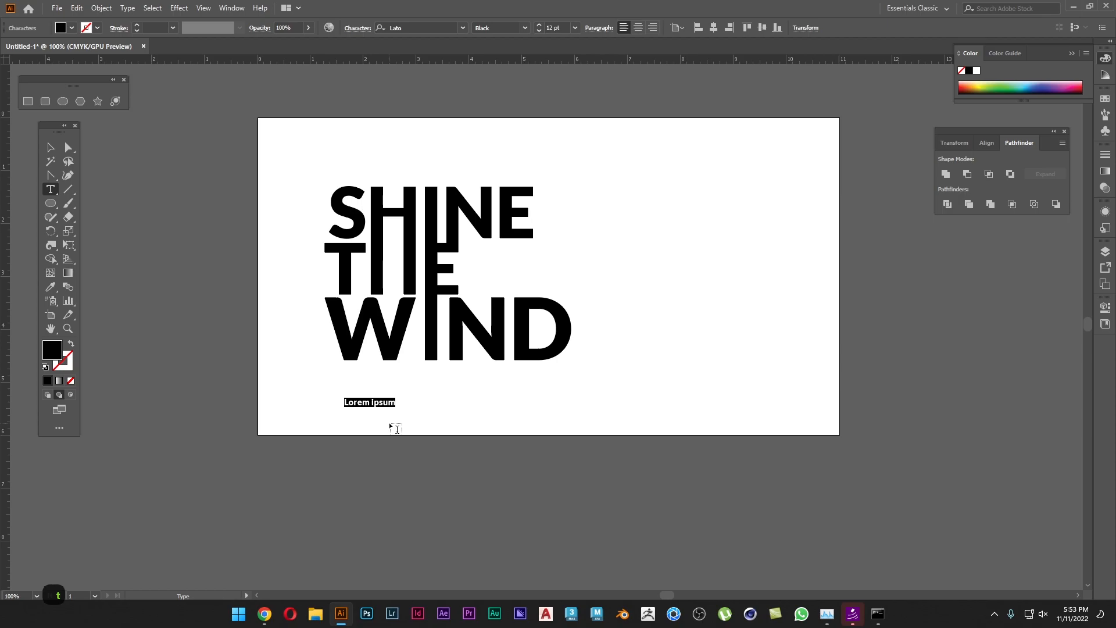
text(the shoes)
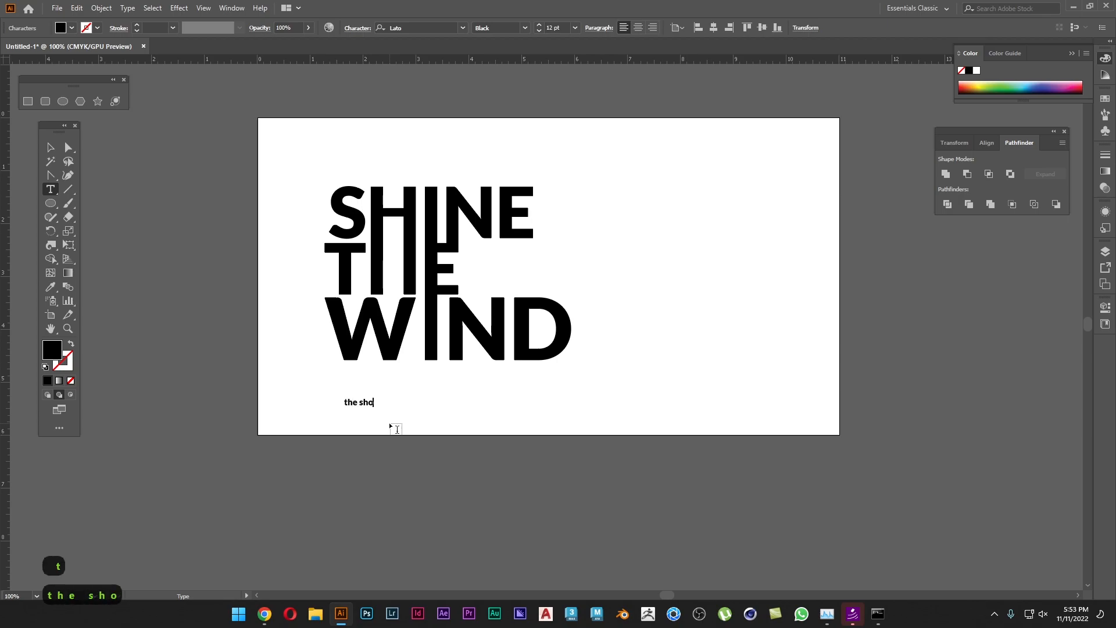
key(BackSpace)
key(BackSpace)
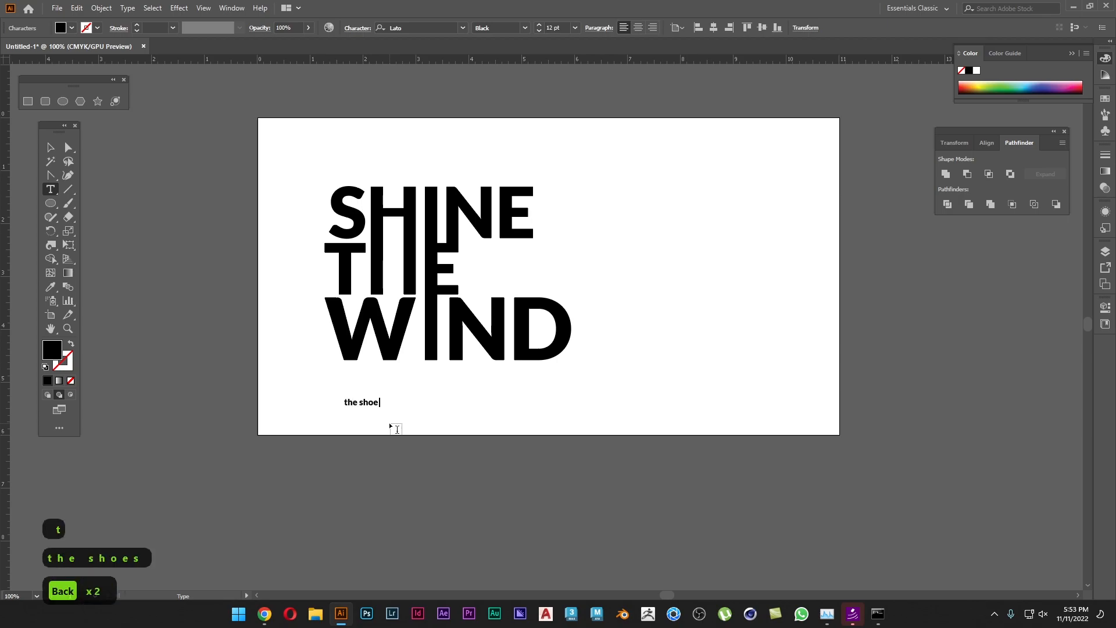
text(what we)
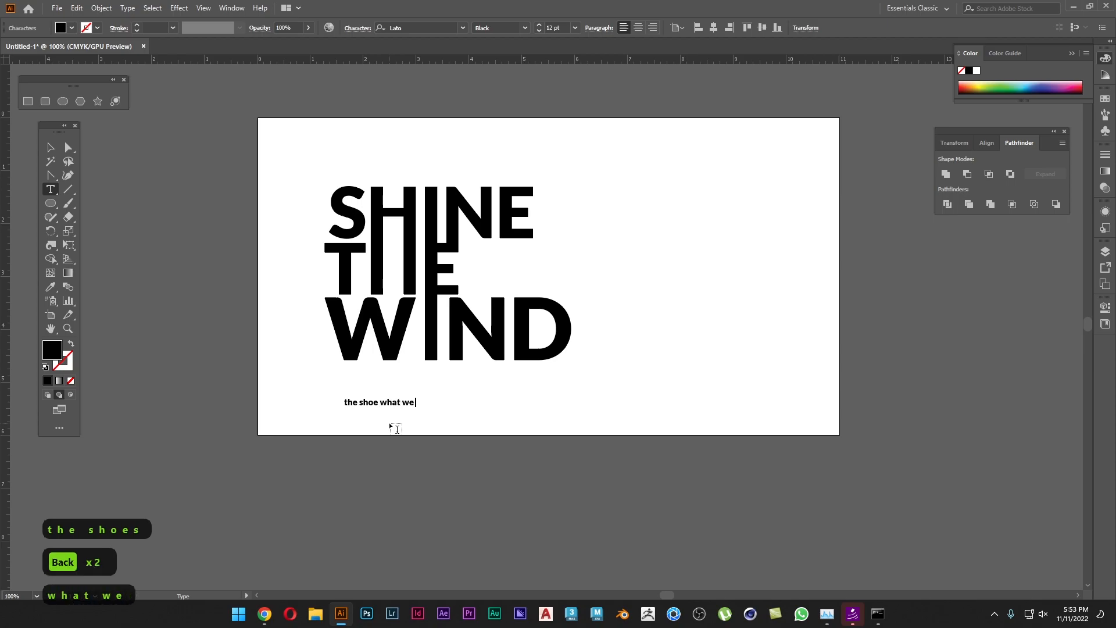
text( dying to)
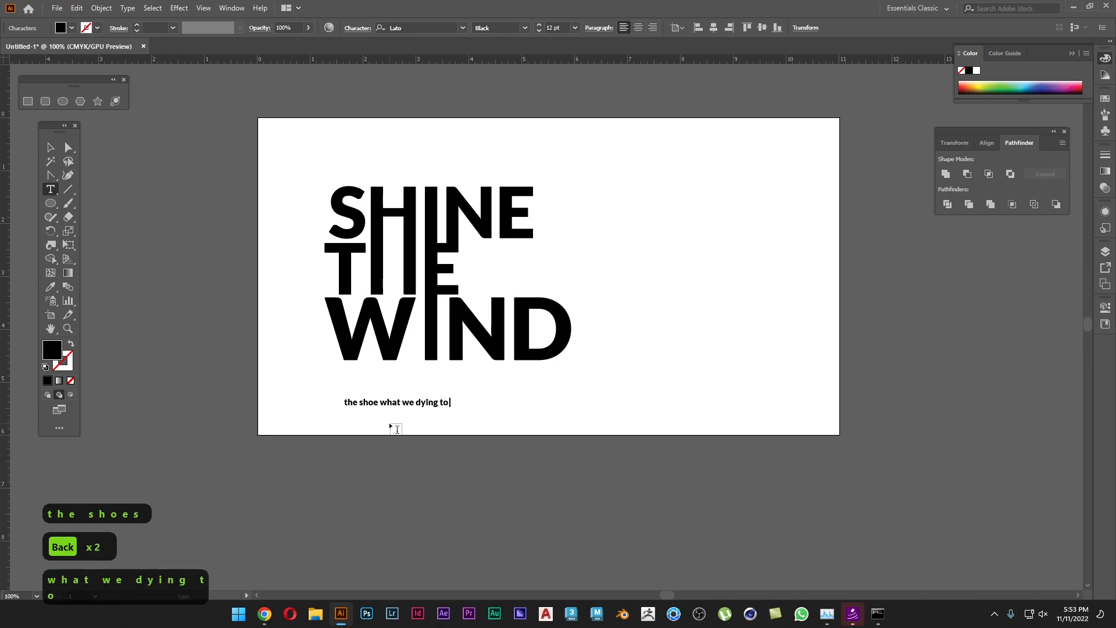
text( try)
key(Escape)
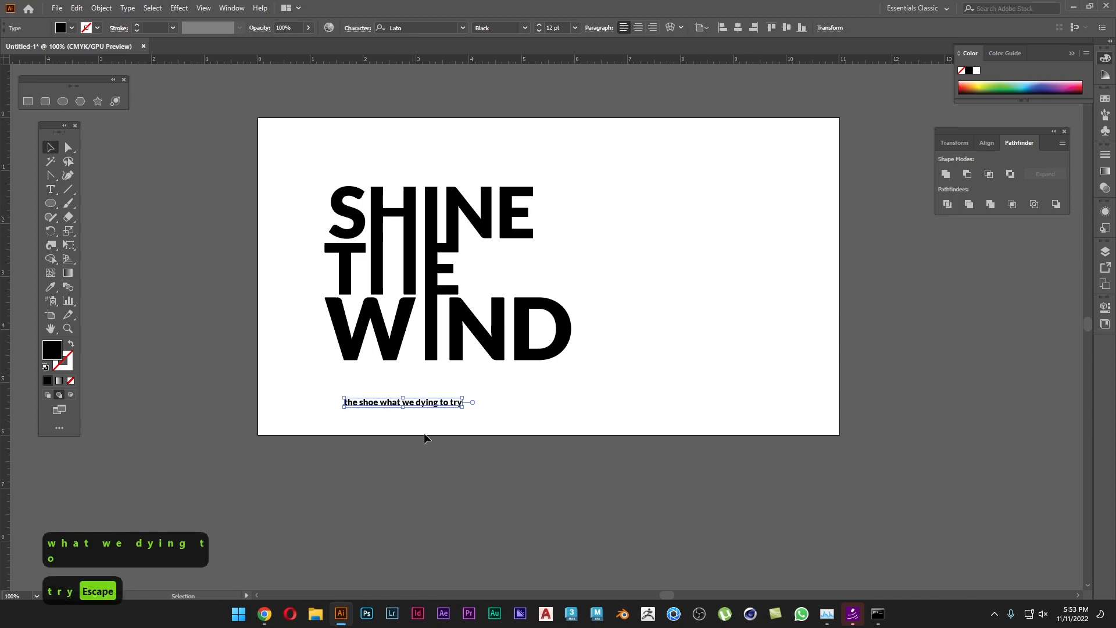
Enlarge the tagline to about 23 pt, nearly the width of WIND, and place it directly beneath that word.
drag(463, 408, 573, 430)
click(510, 465)
click(496, 411)
drag(496, 411, 492, 369)
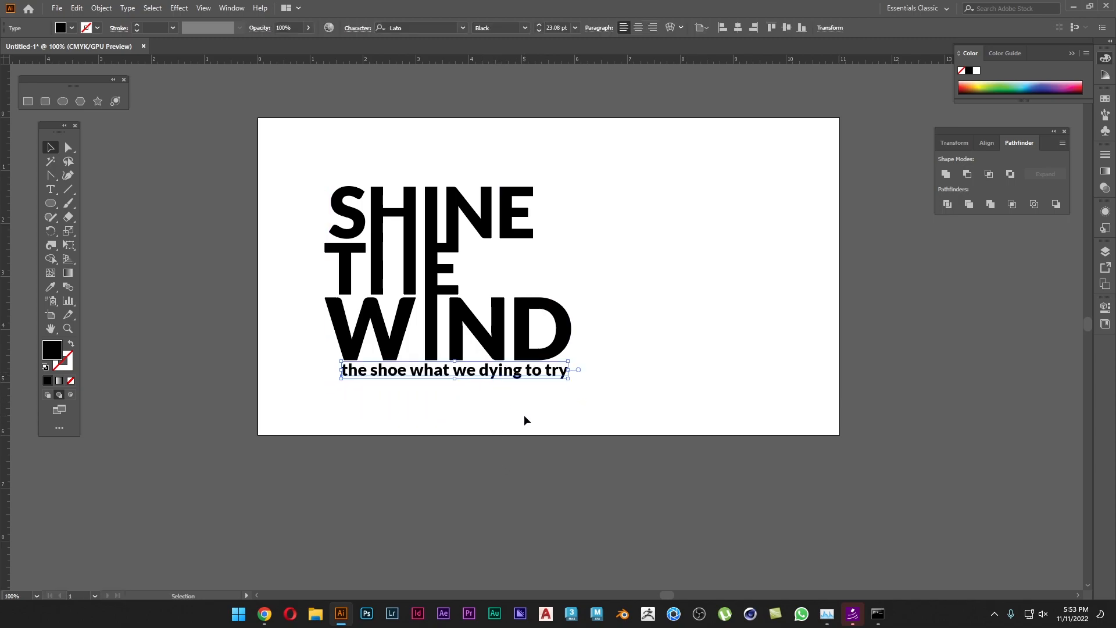
click(524, 419)
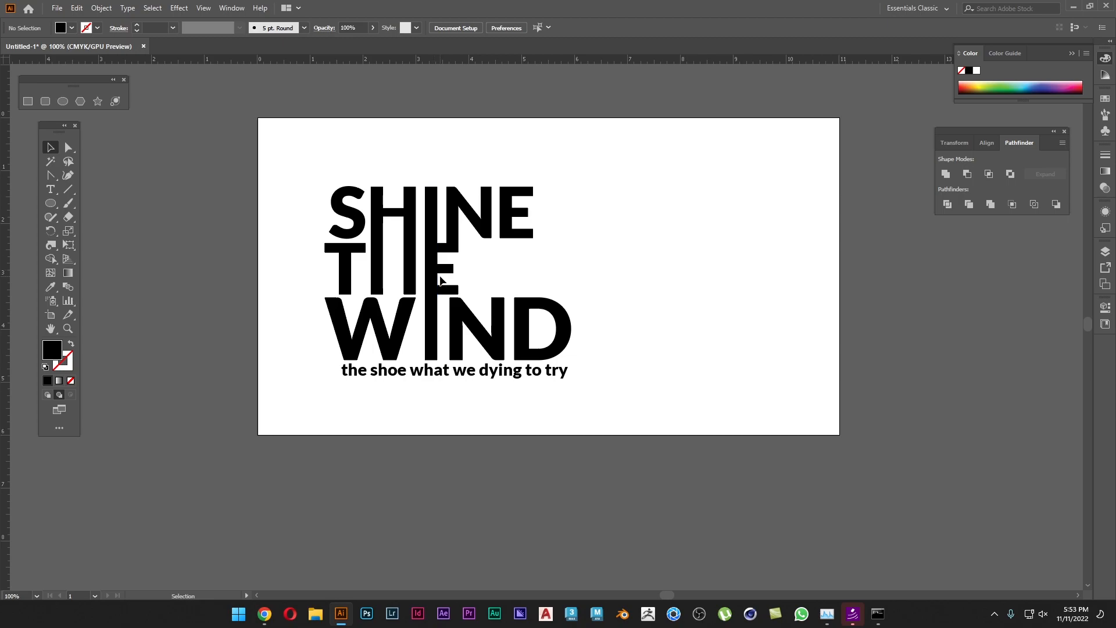
Rotate the tagline 90° so it reads upward and set it aside in the right half of the artboard, clear of the lettering.
drag(485, 375, 733, 252)
key(ctrl+plus)
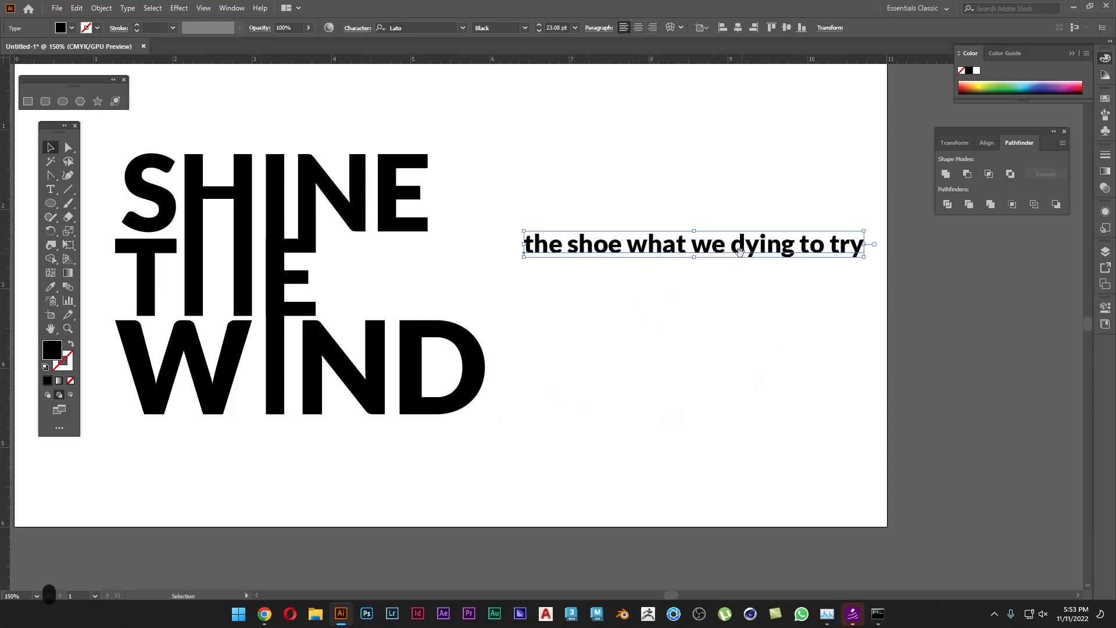
drag(835, 331, 694, 194)
drag(661, 227, 197, 223)
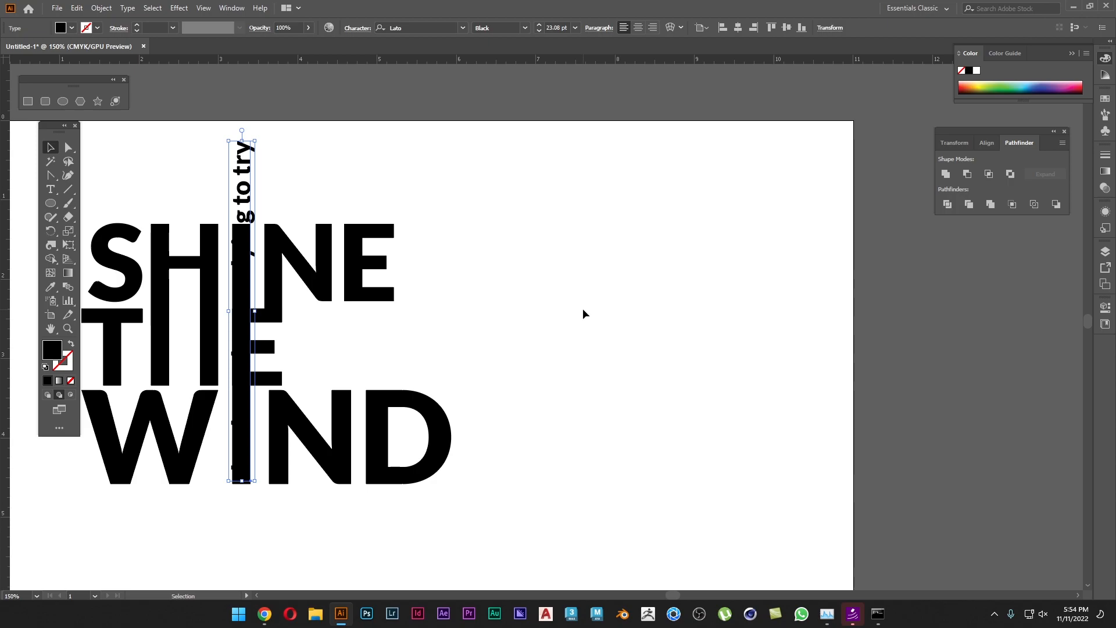
drag(254, 158, 700, 160)
Shift the S, H, T and W left to open a gap, and widen the tall I stem leftward.
scroll(479, 180, left, 5)
key(a)
drag(483, 171, 287, 500)
drag(418, 419, 326, 419)
click(423, 488)
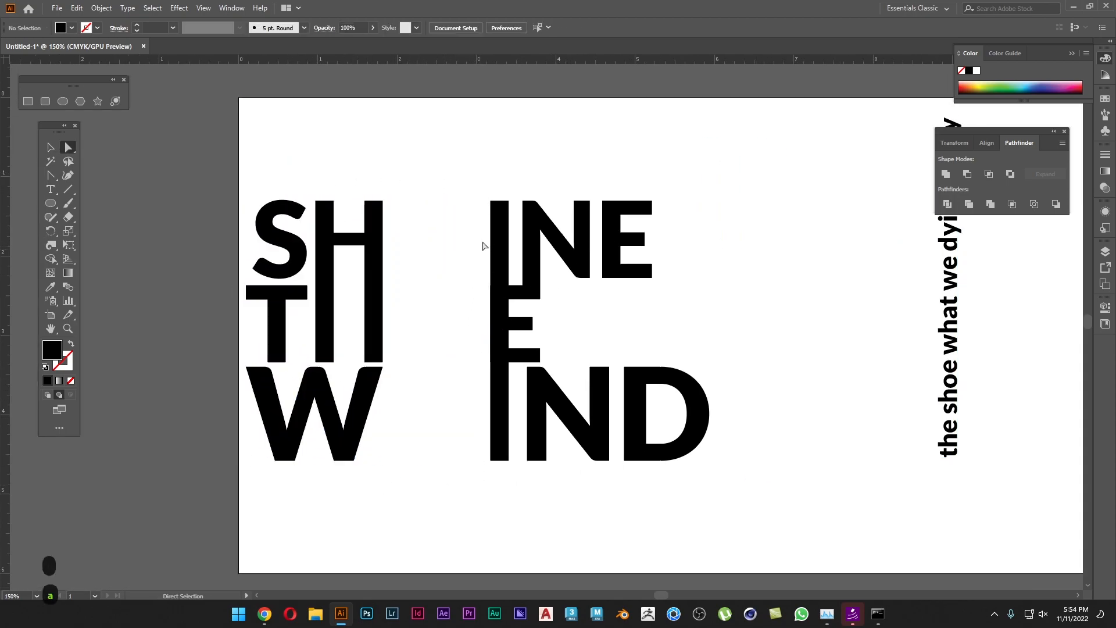
drag(491, 244, 472, 242)
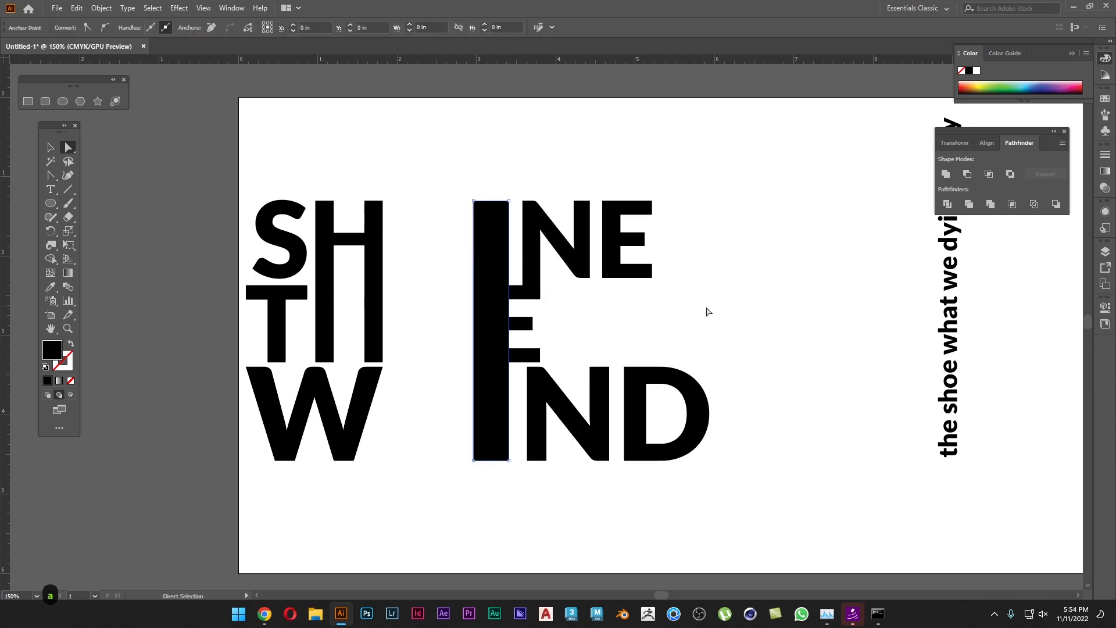
Place the vertical tagline over the widened I and shrink it to about 17 pt so it fits the stem's height.
scroll(706, 310, right, 5)
key(v)
drag(788, 256, 329, 250)
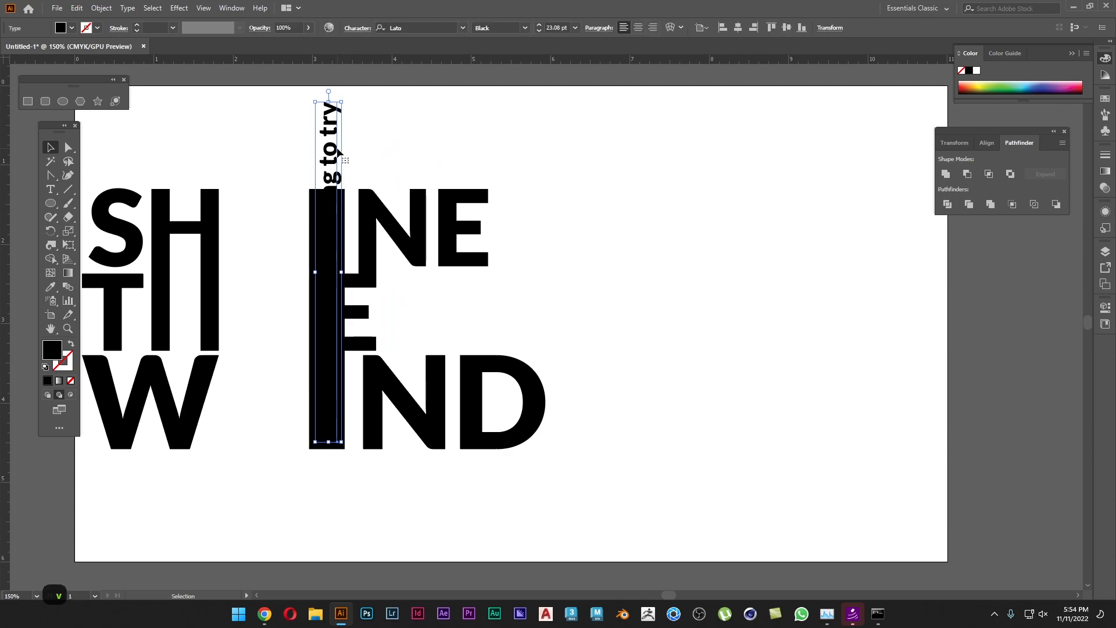
drag(328, 102, 326, 193)
Bring the tagline to the front and colour it white by sampling the artboard background.
right_click(562, 156)
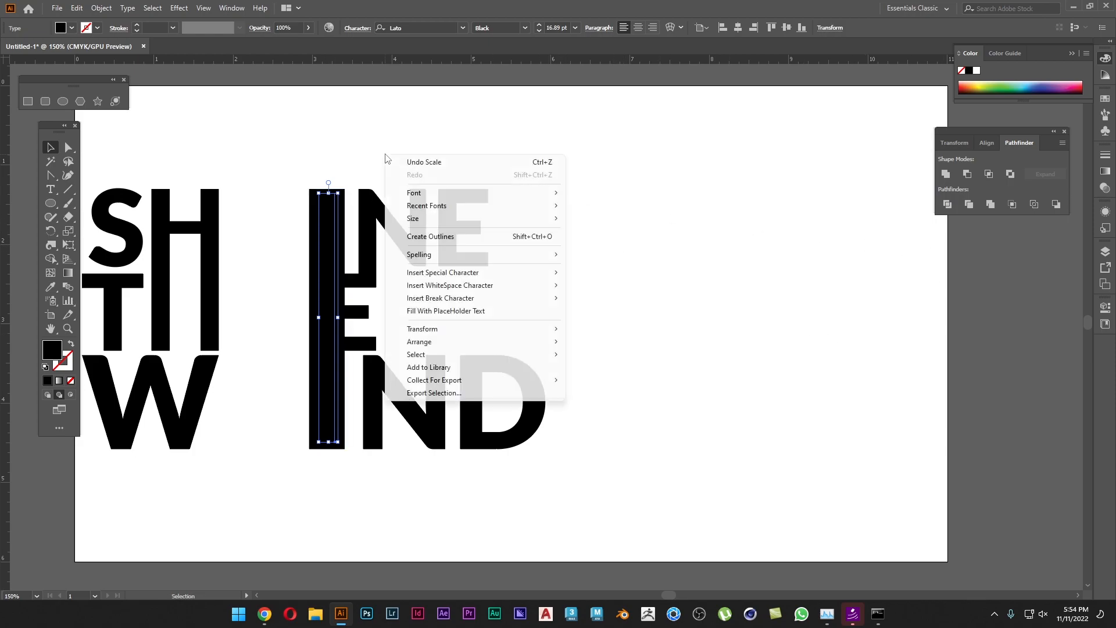
mouse_move(498, 342)
click(627, 342)
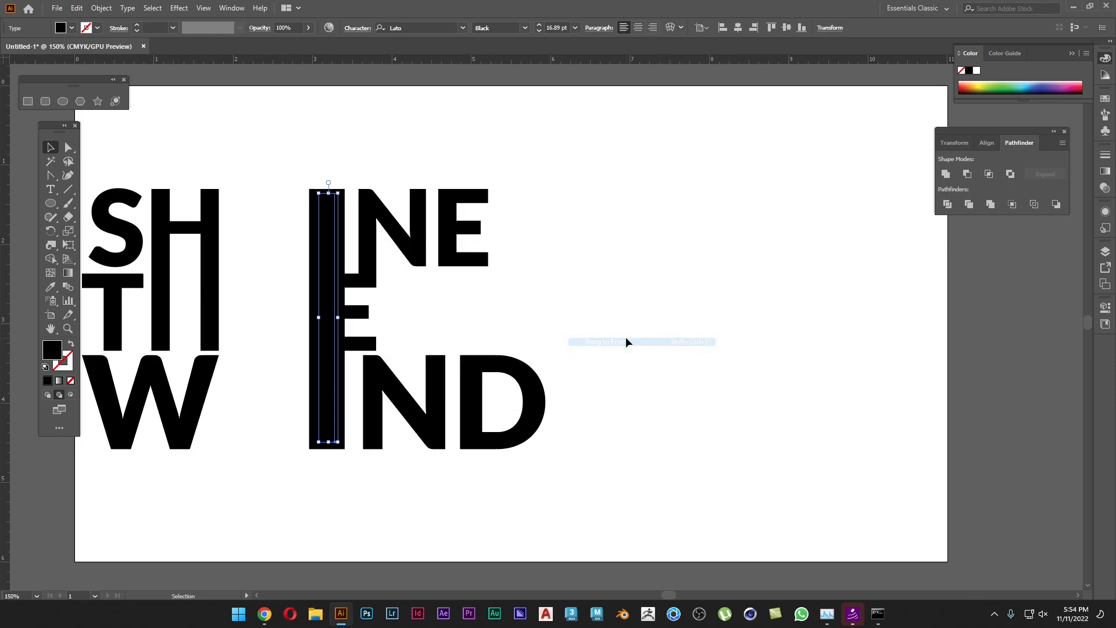
key(s)
click(650, 289)
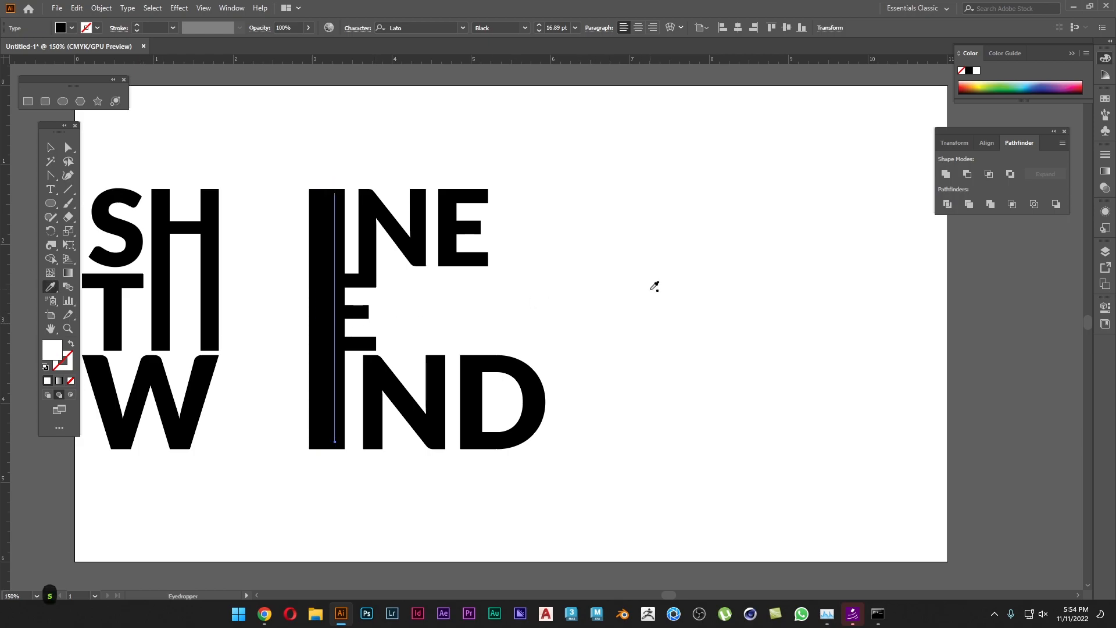
key(v)
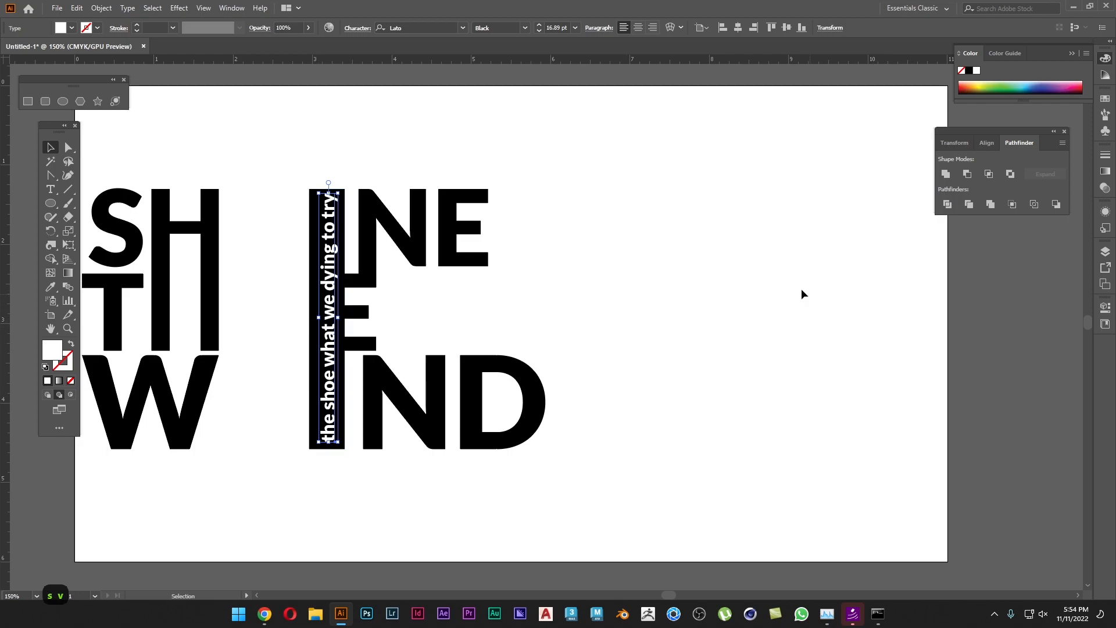
Set the tagline in all caps and shrink it to about 13.4 pt so it fits within the I again.
key(ctrl+t)
click(718, 265)
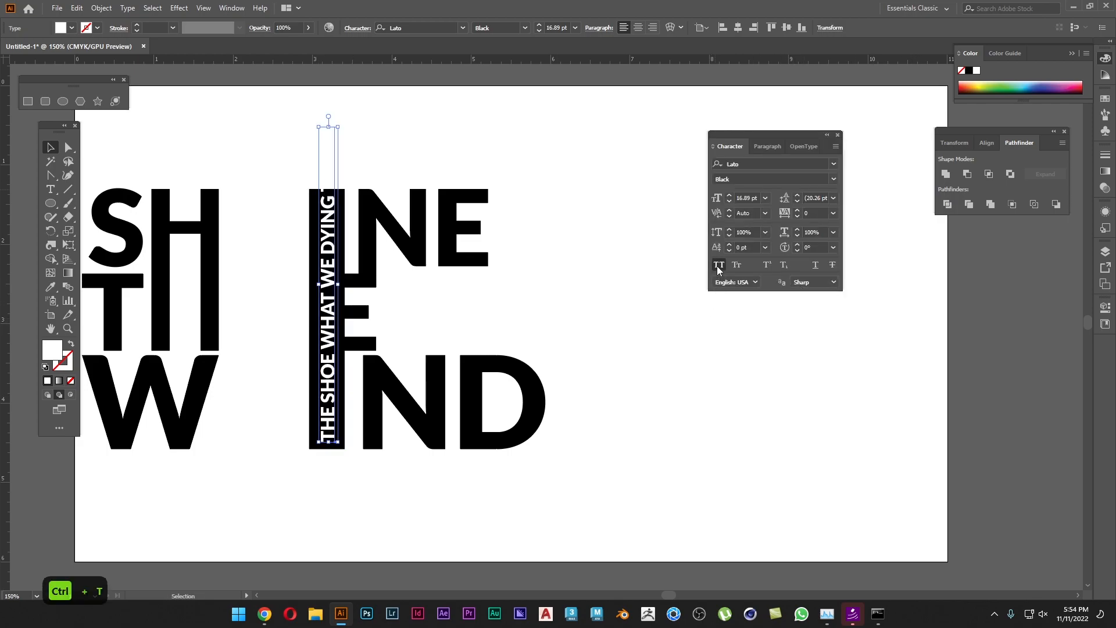
drag(328, 126, 325, 192)
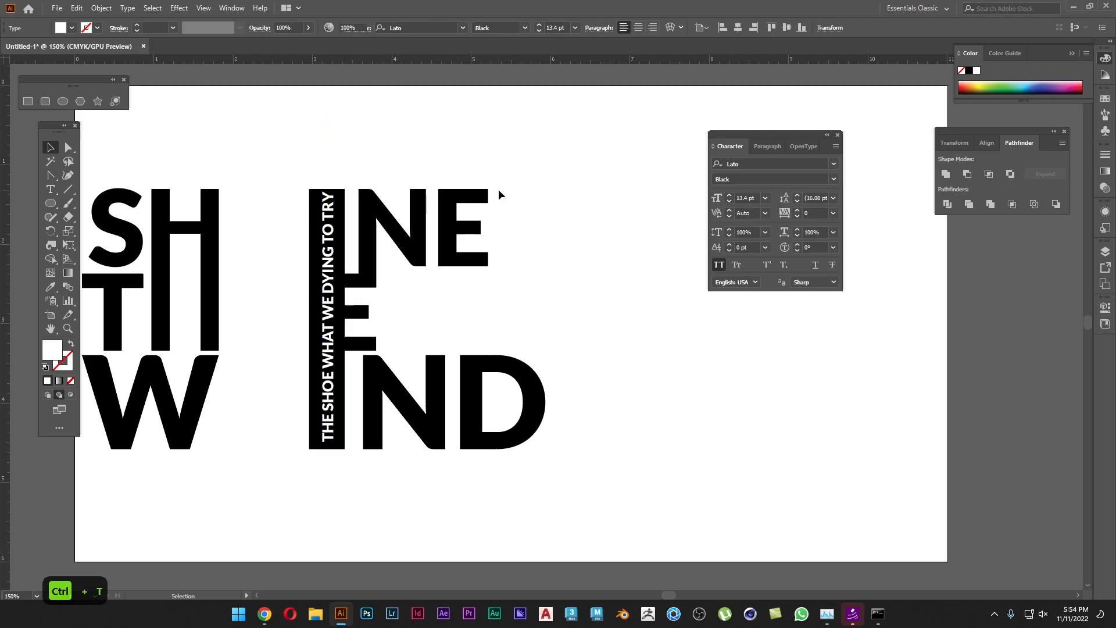
click(497, 190)
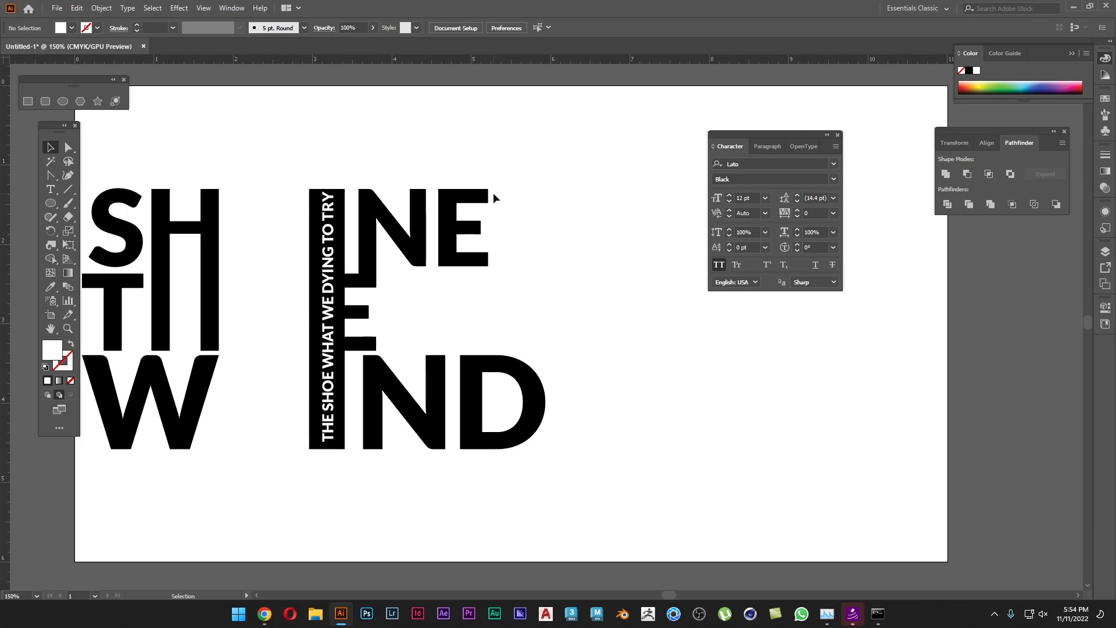
Move the tagline slightly right within the I, close to the stem's right edge.
key(ctrl+equal)
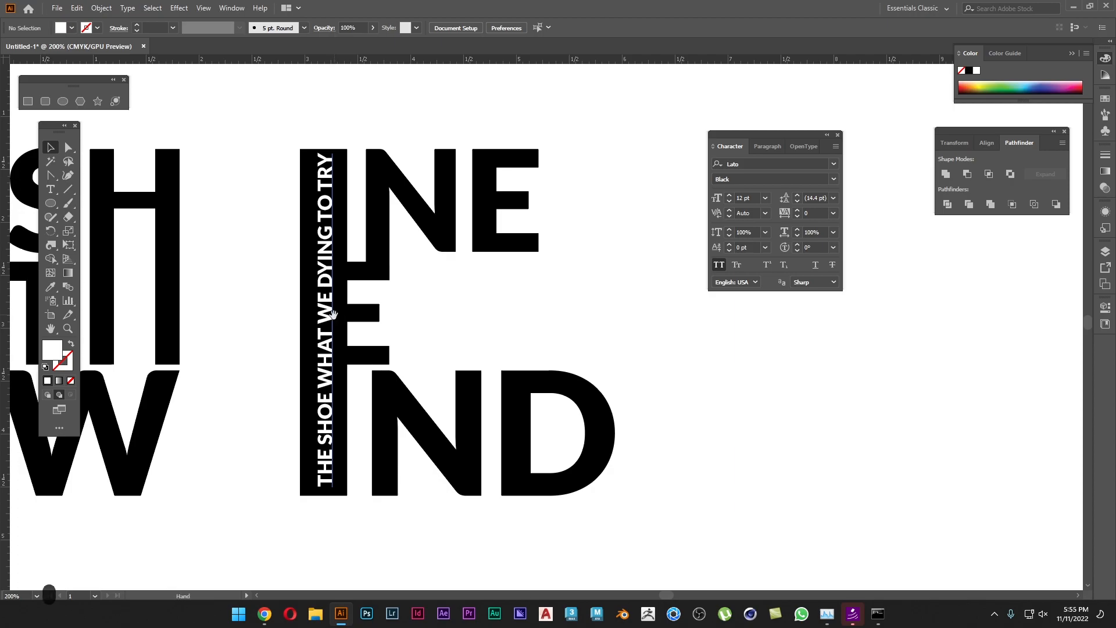
key(ctrl+equal)
key(Tab)
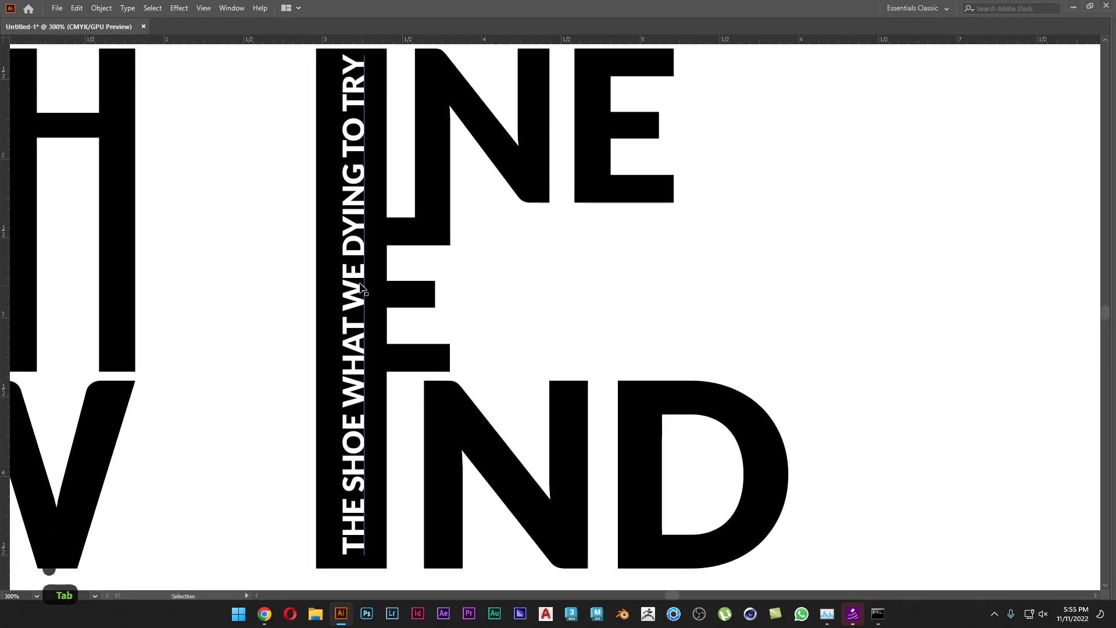
drag(363, 258, 388, 264)
click(221, 287)
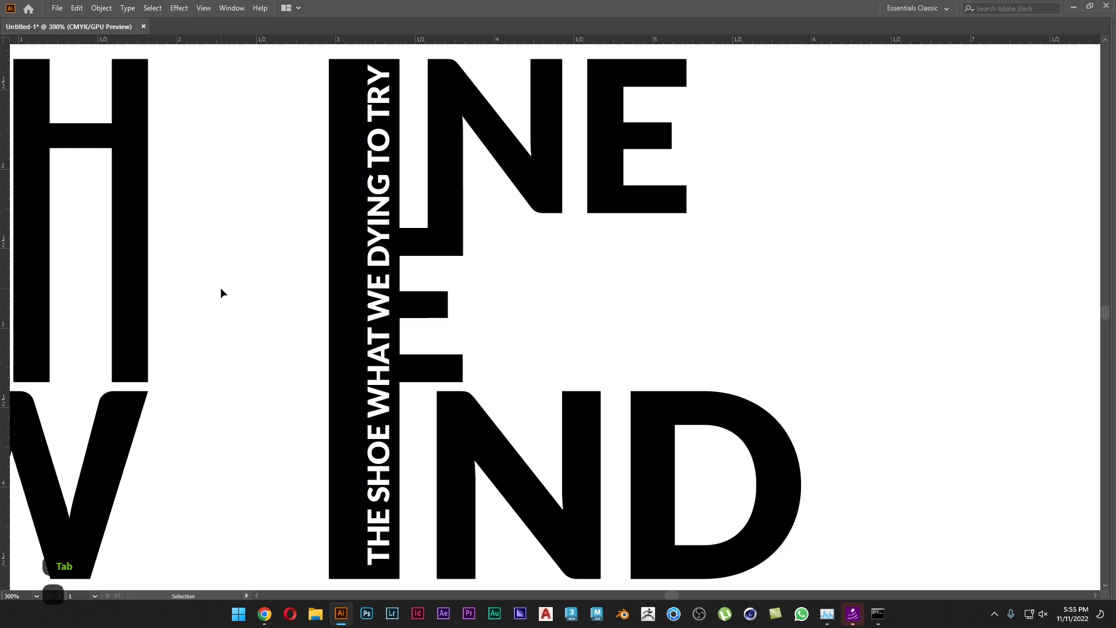
Change the tagline's Lato font style to Hairline.
click(381, 244)
key(a)
key(v)
key(ctrl+t)
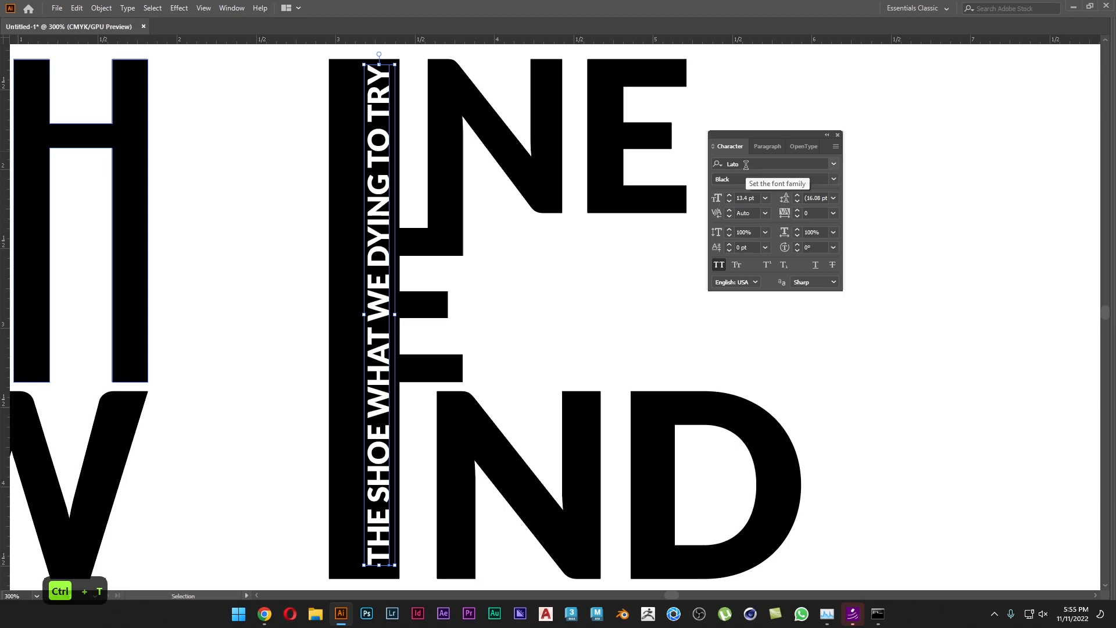
click(833, 179)
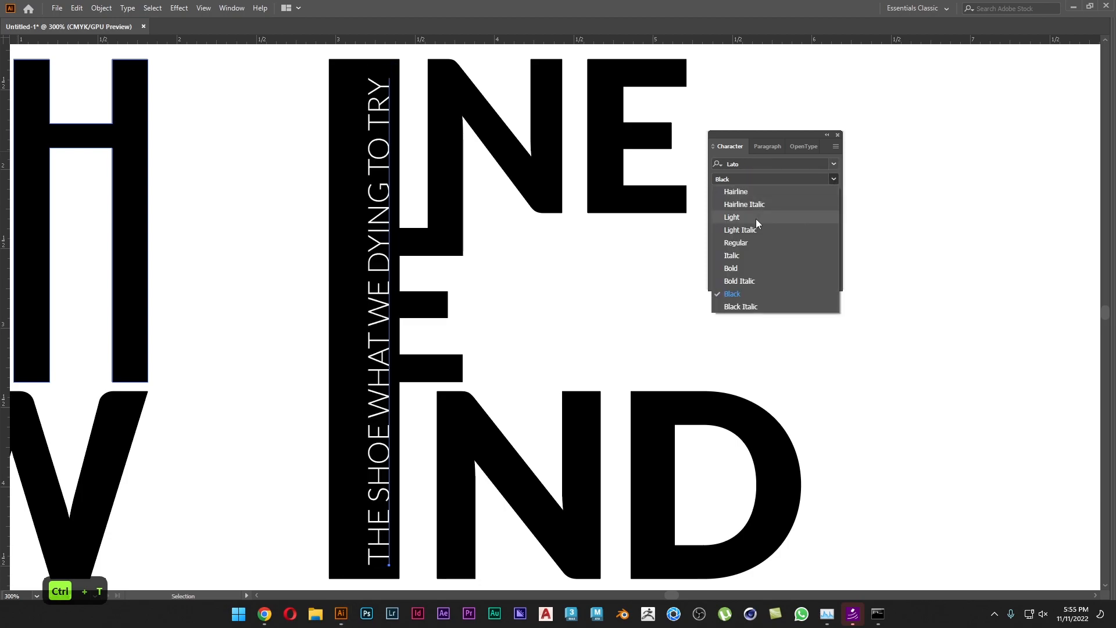
click(754, 191)
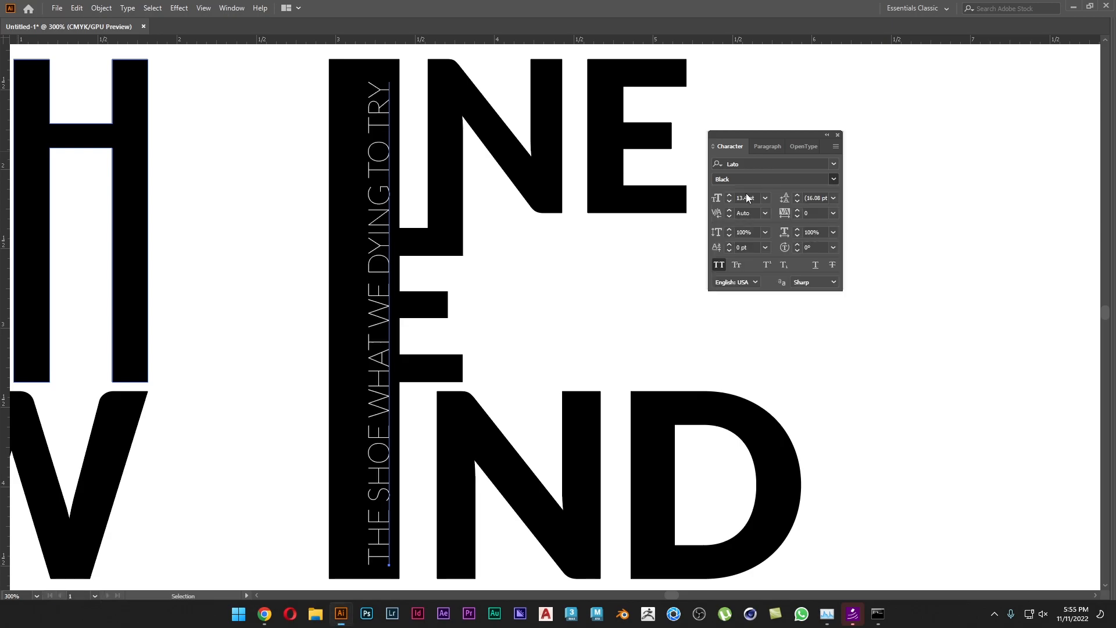
Narrow the I stem by moving its left edge in close to the tagline.
scroll(577, 284, down, 1)
drag(602, 284, 592, 286)
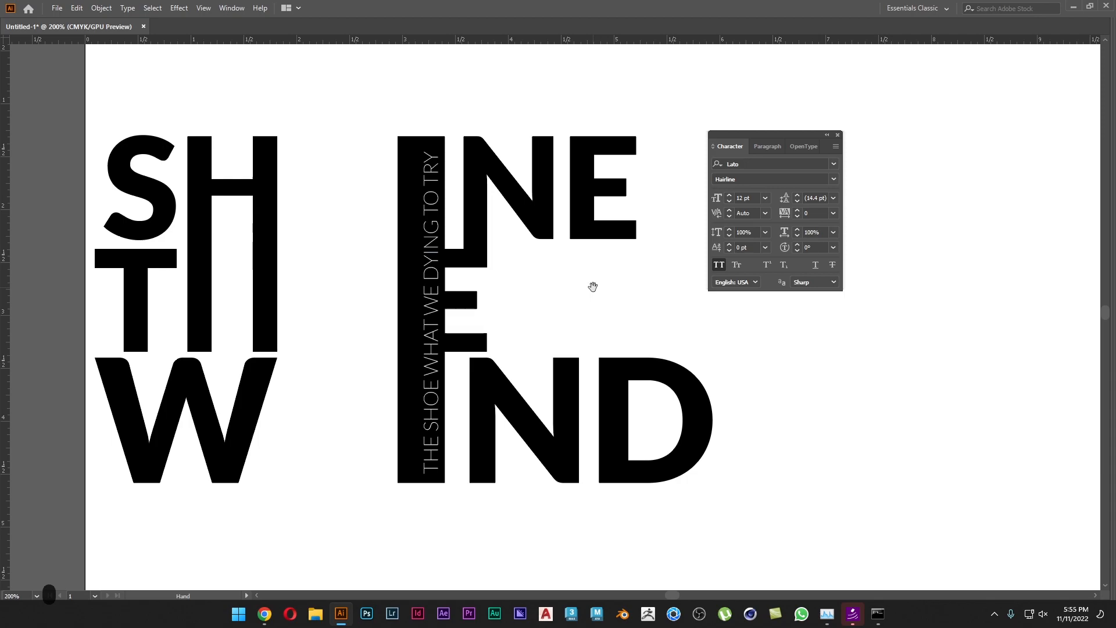
key(a)
click(398, 238)
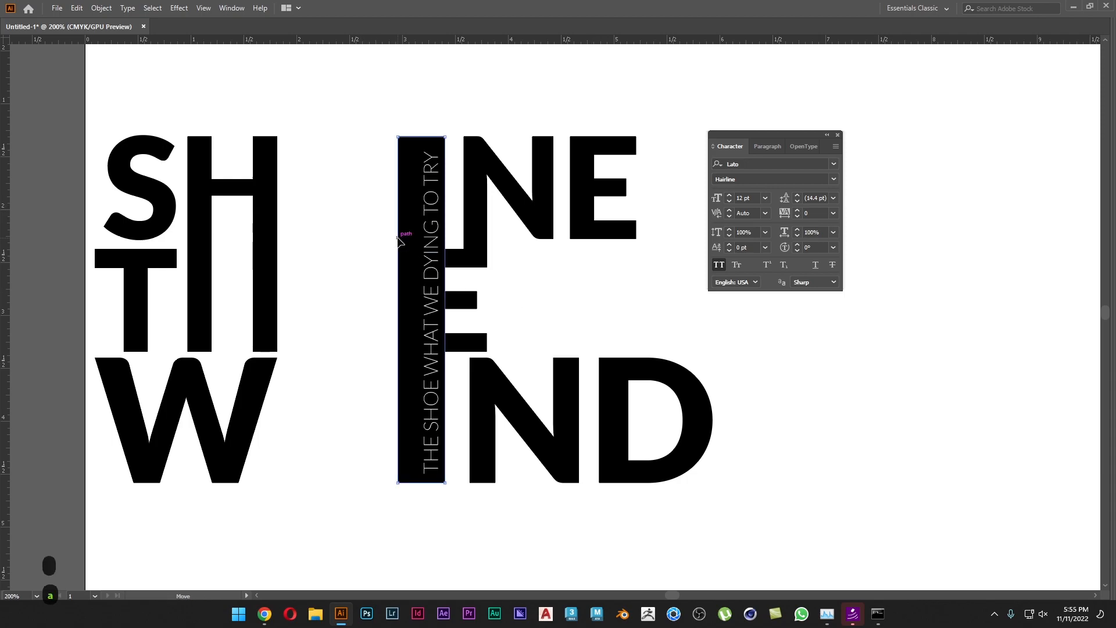
drag(398, 238, 413, 241)
click(367, 261)
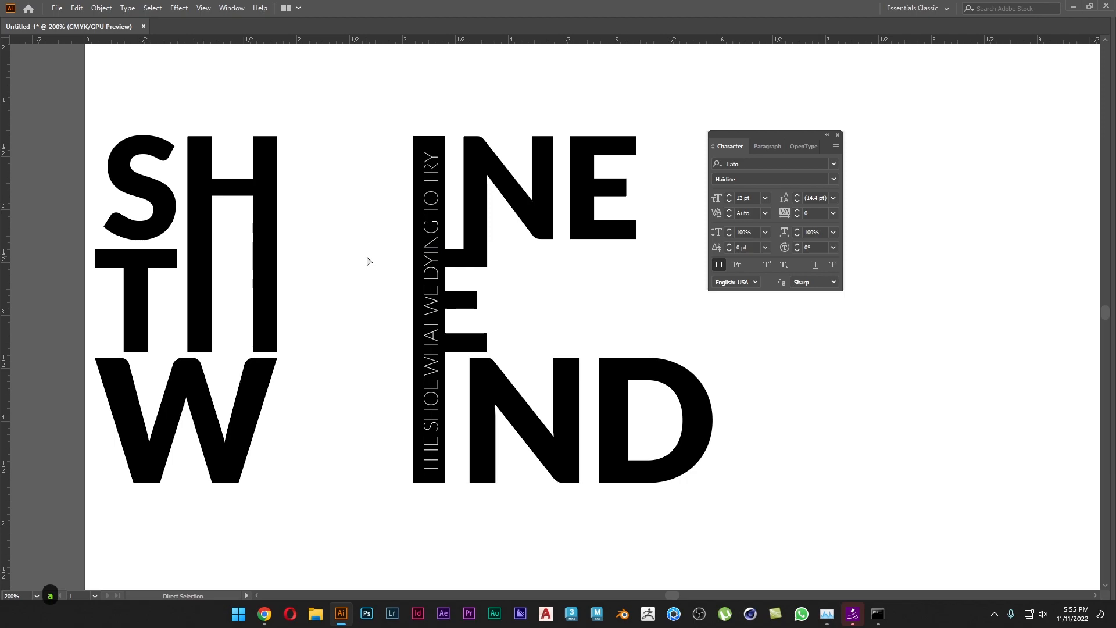
Widen the I stem by moving its left edge outward, leaving a broad black band beside the tagline.
click(425, 255)
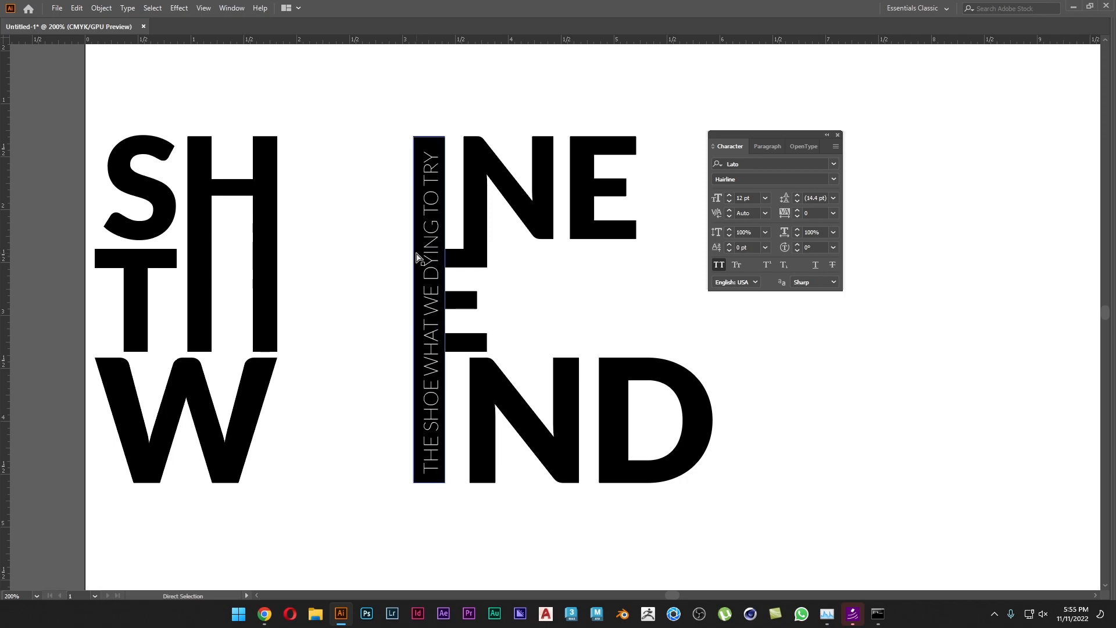
drag(415, 257, 387, 255)
key(v)
click(346, 291)
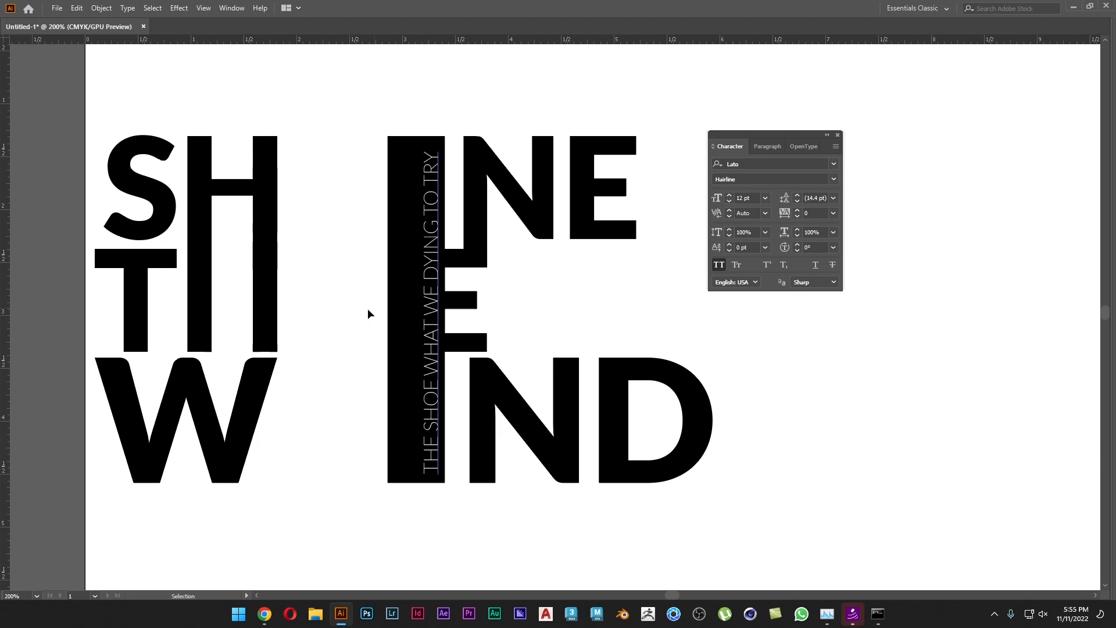
Move the S, H, T and W together to the right to close the gap before the widened I.
key(a)
drag(307, 109, 71, 523)
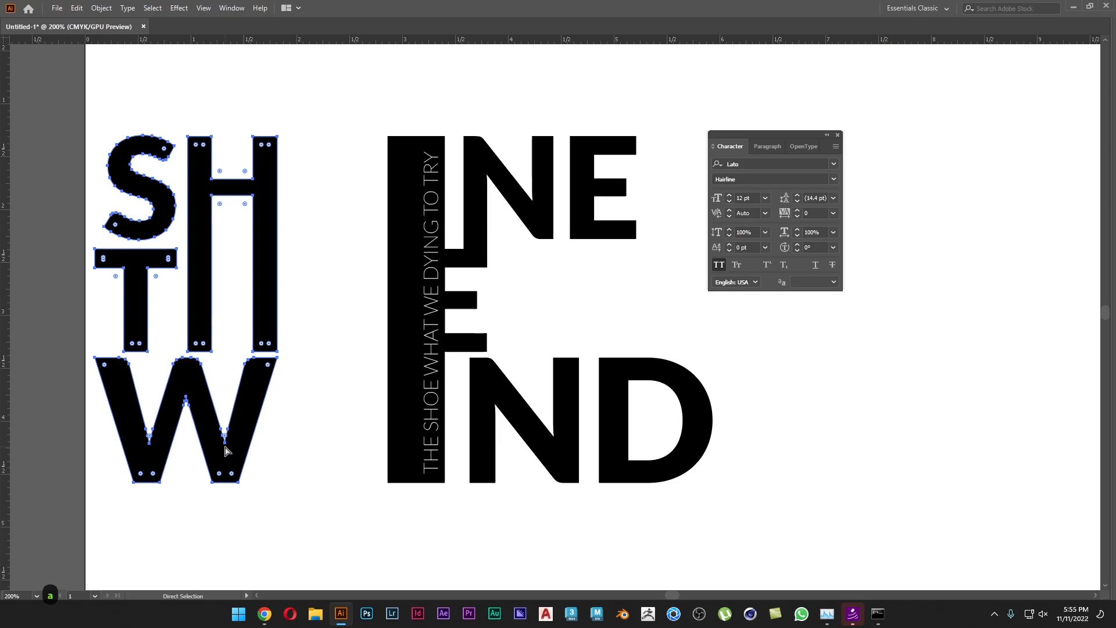
drag(231, 458, 318, 454)
click(424, 524)
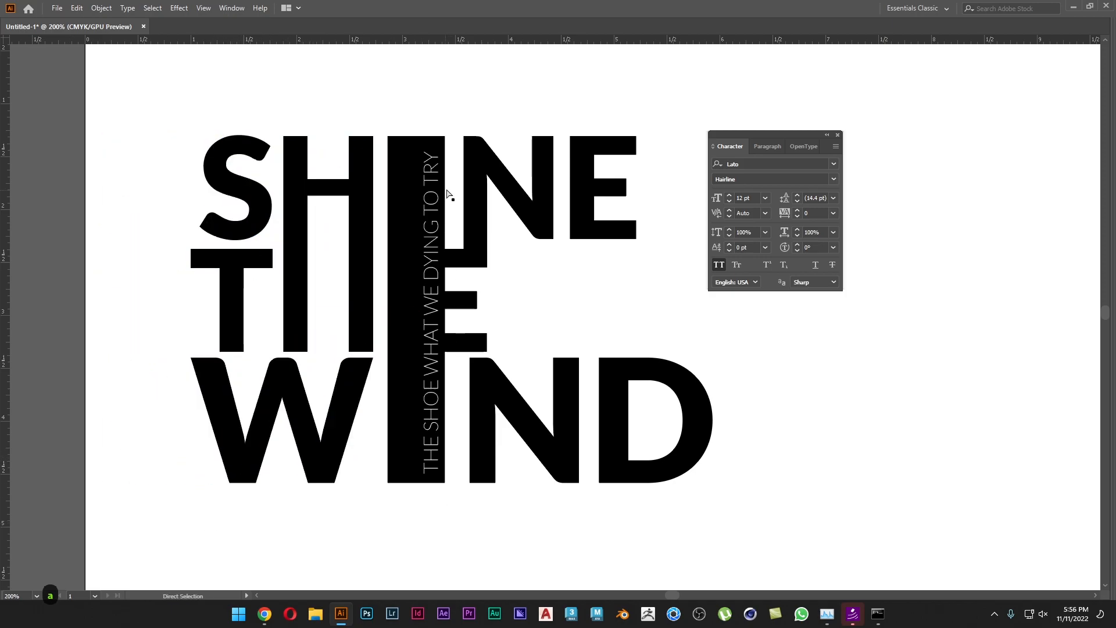
Nudge the S, H, T and W slightly left to loosen their spacing from the I.
drag(378, 108, 135, 529)
drag(329, 455, 323, 456)
click(363, 518)
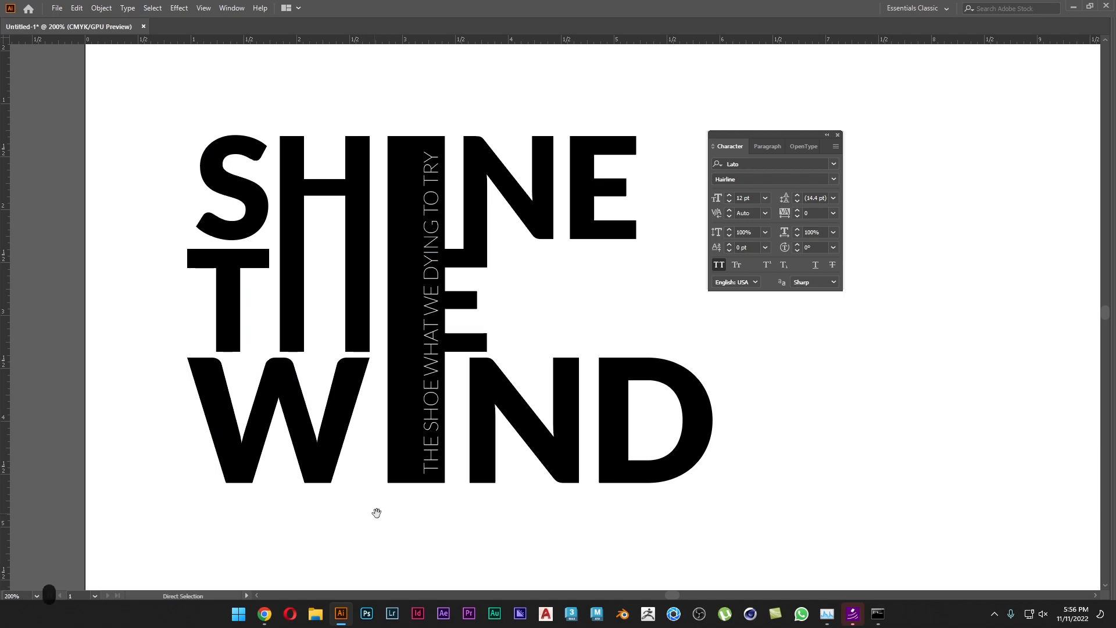
scroll(356, 518, right, 1)
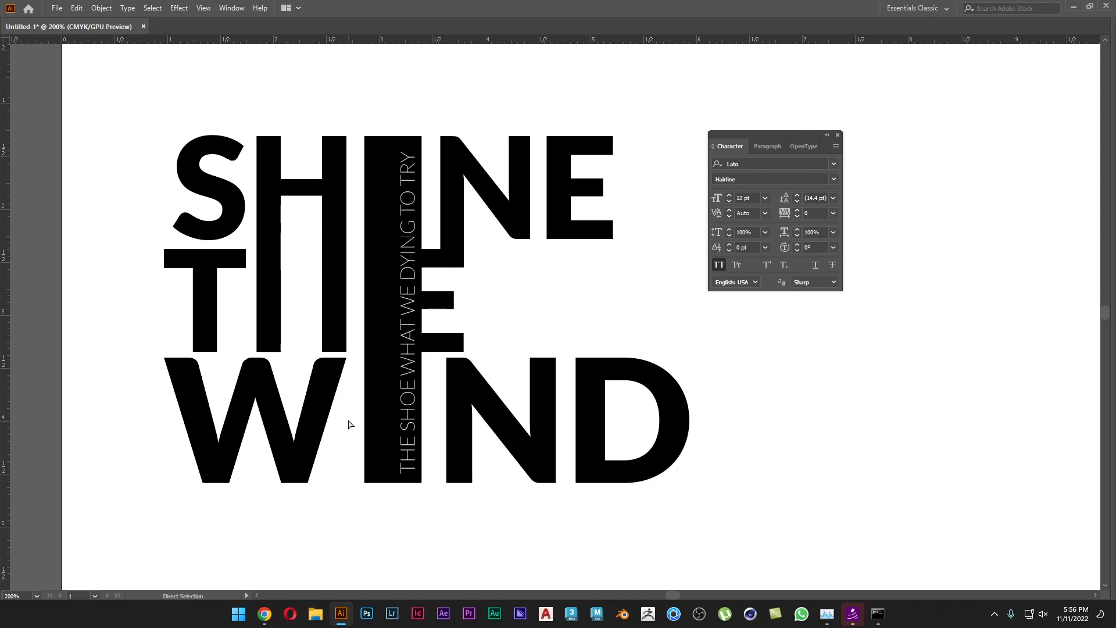
Draw a black rectangle between the W and the I and pull its upper-left corner inward to slope parallel to the W.
key(m)
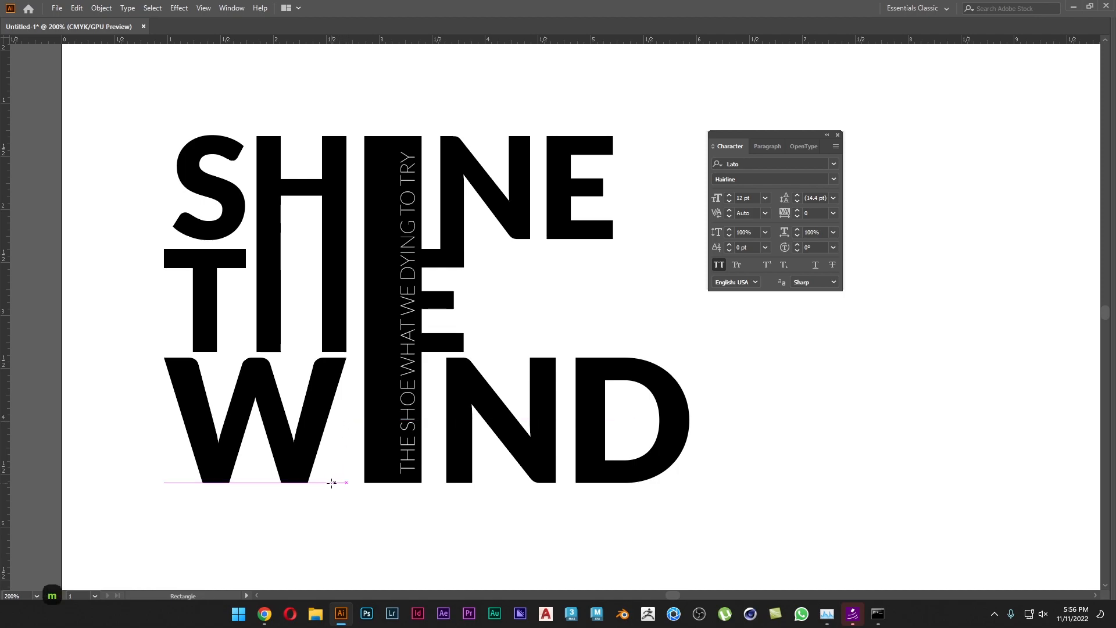
drag(324, 483, 355, 357)
key(a)
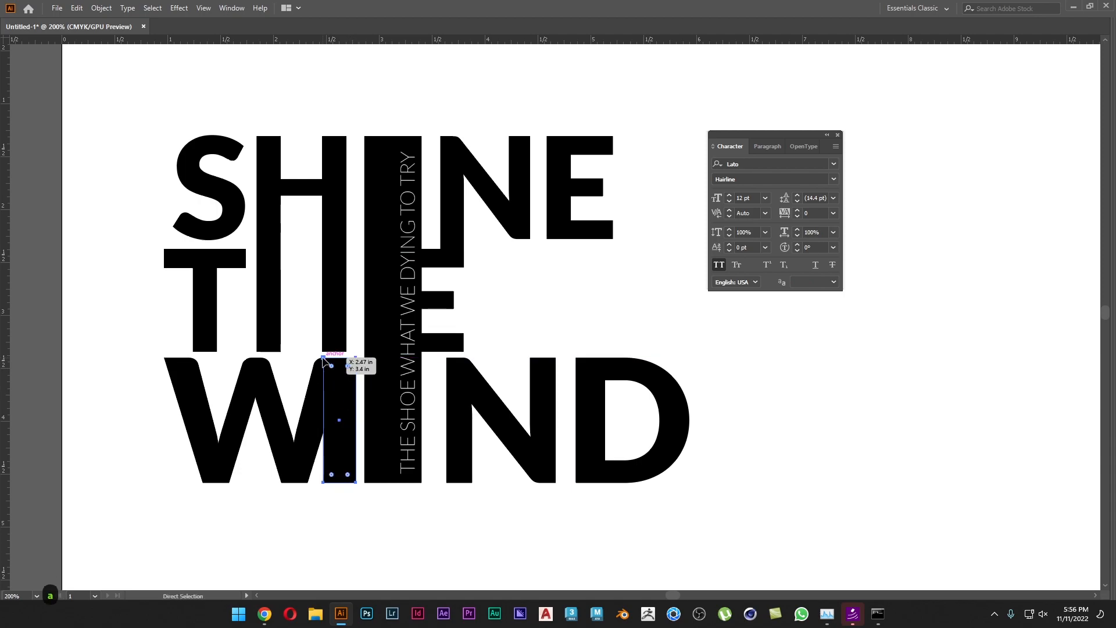
drag(324, 358, 340, 430)
click(329, 528)
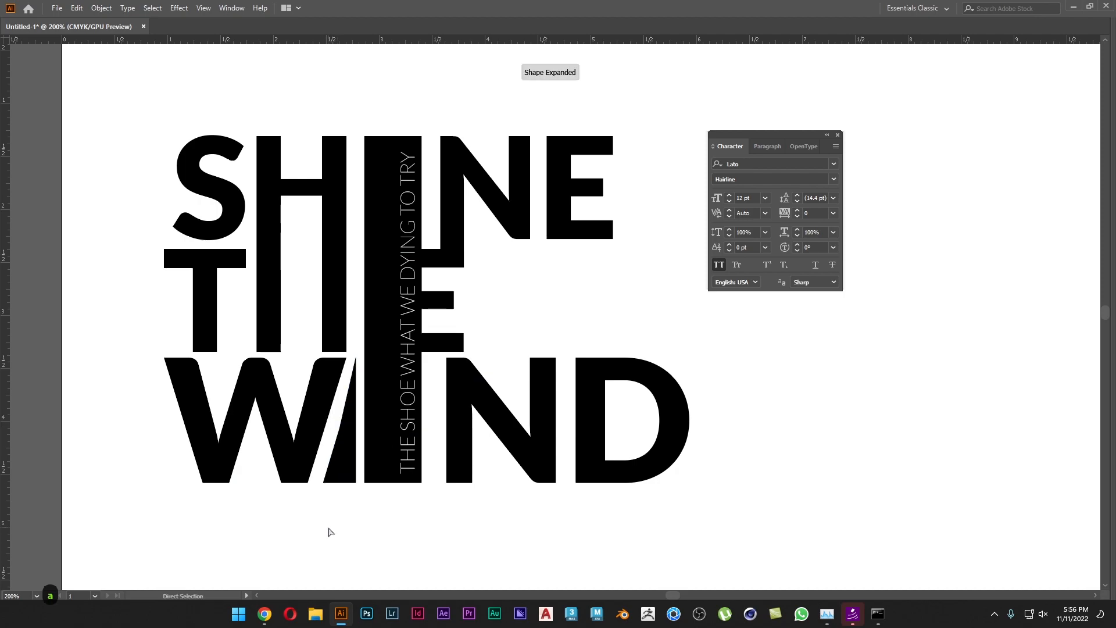
Expose the surplus anchor point on the sloped shape's diagonal and delete it, leaving a clean right triangle.
drag(340, 433, 85, 255)
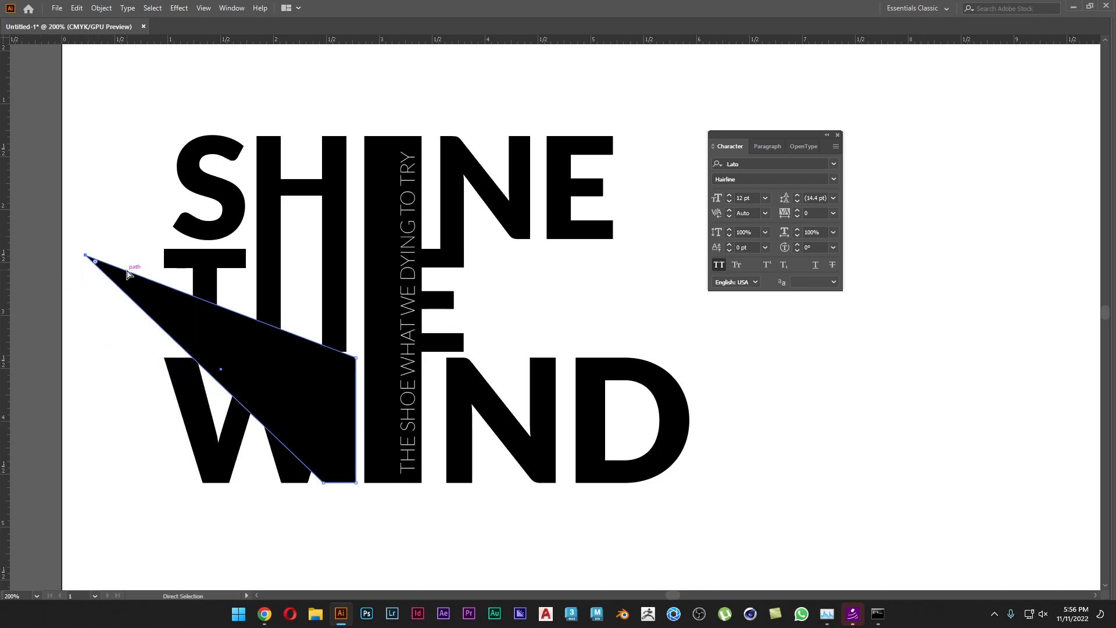
key(minus)
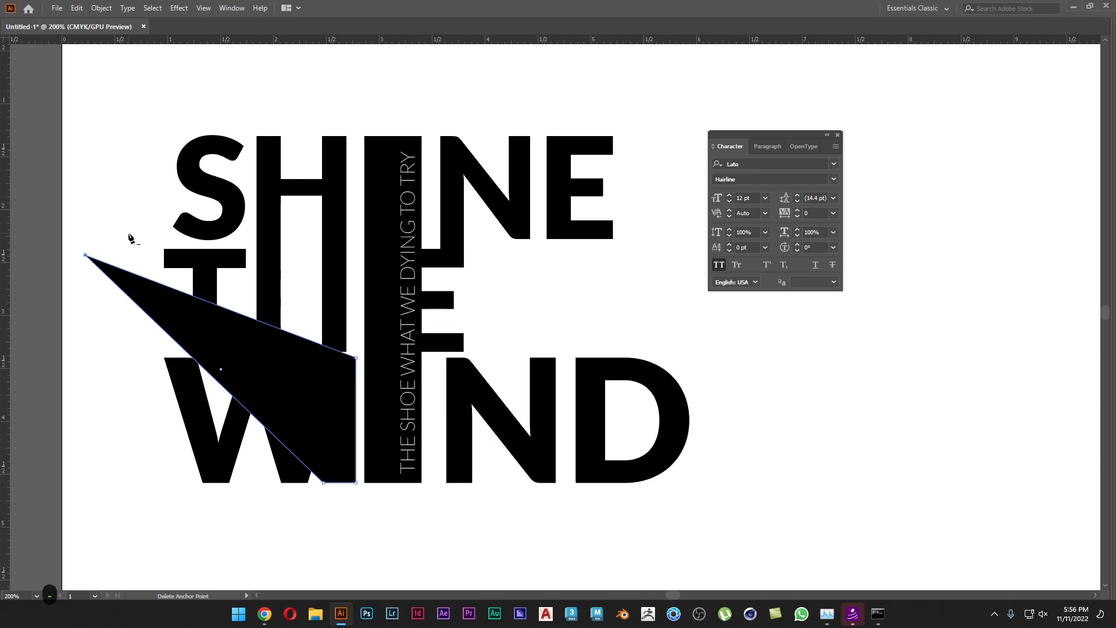
click(85, 255)
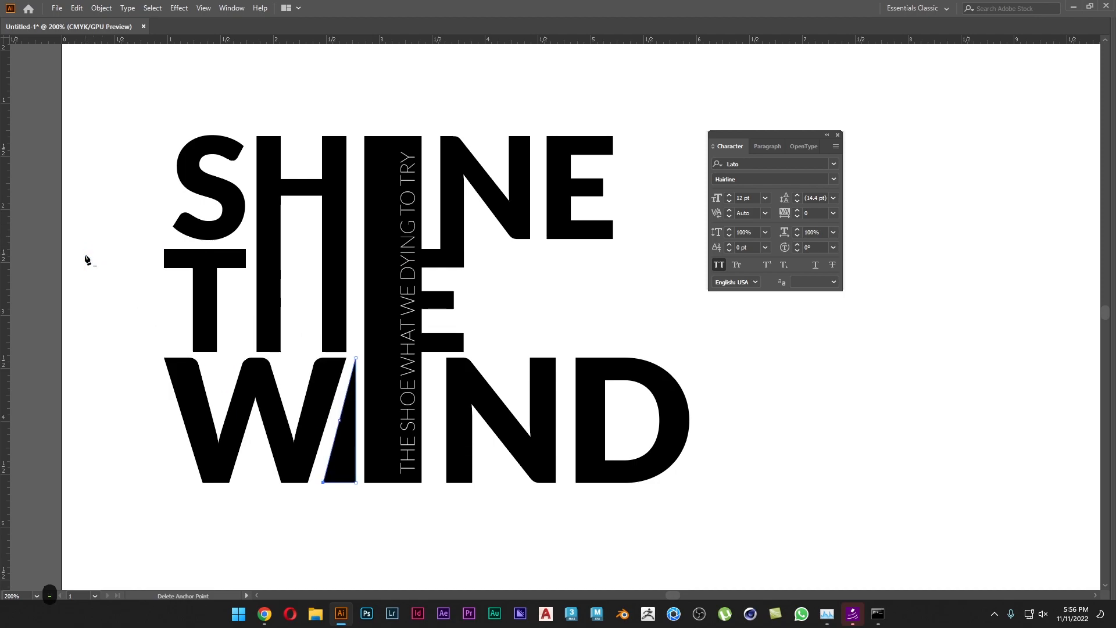
key(a)
click(389, 545)
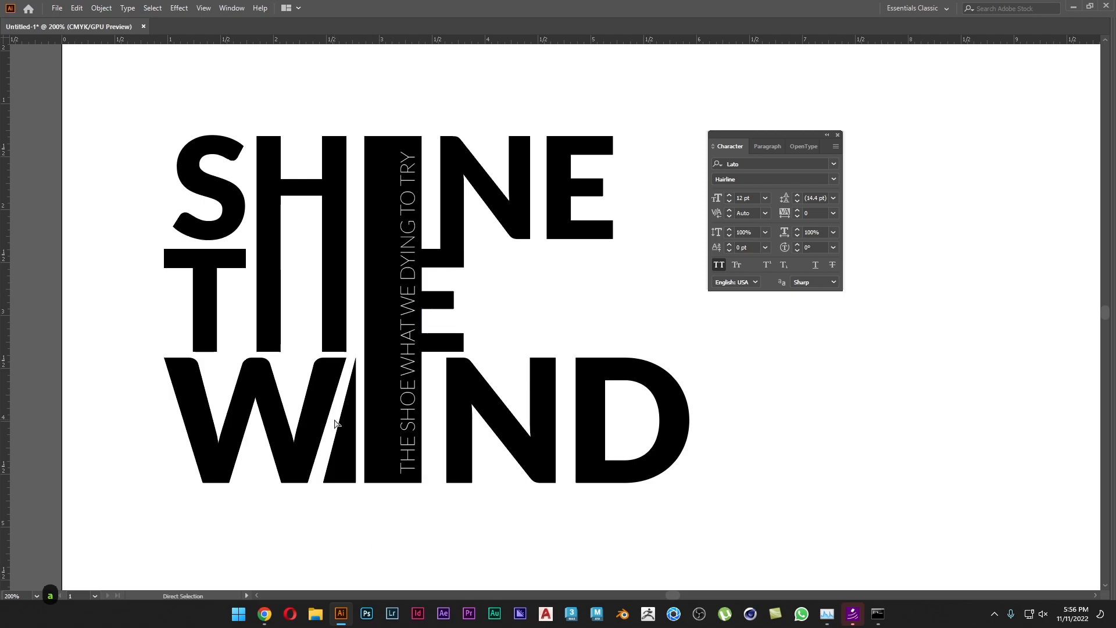
Copy the triangle into the W's lower opening and move its apex down and left to form a small centred triangle.
key(v)
drag(340, 473, 264, 473)
key(a)
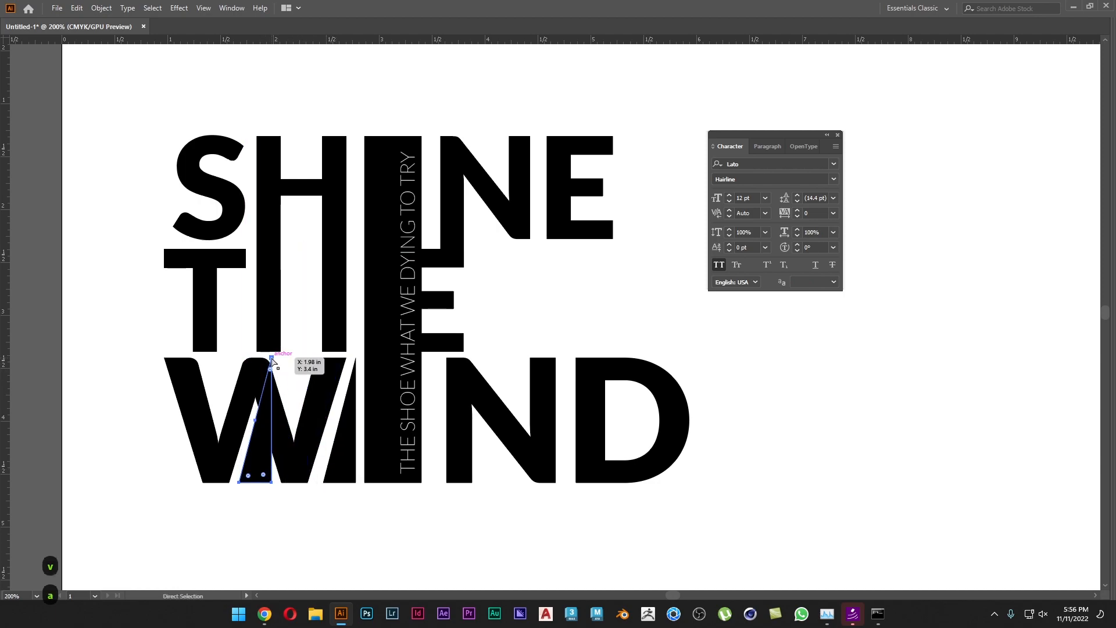
drag(270, 359, 255, 418)
click(298, 526)
Lower the apex of the triangle between the W and the I slightly to open a gap from the W.
key(space)
drag(444, 531, 433, 532)
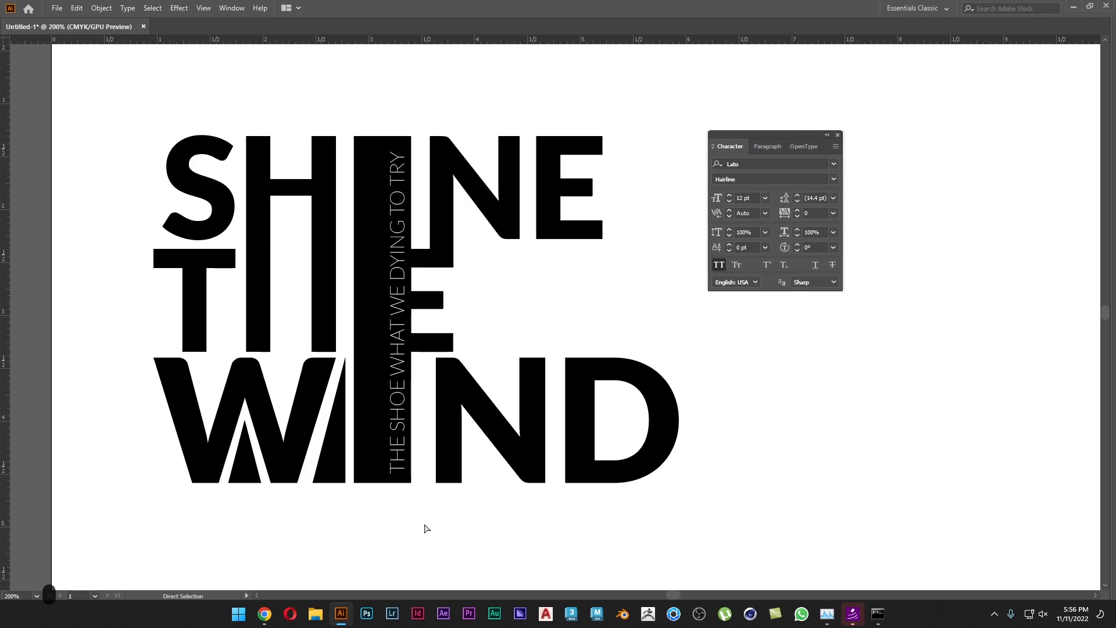
key(ctrl+minus)
key(v)
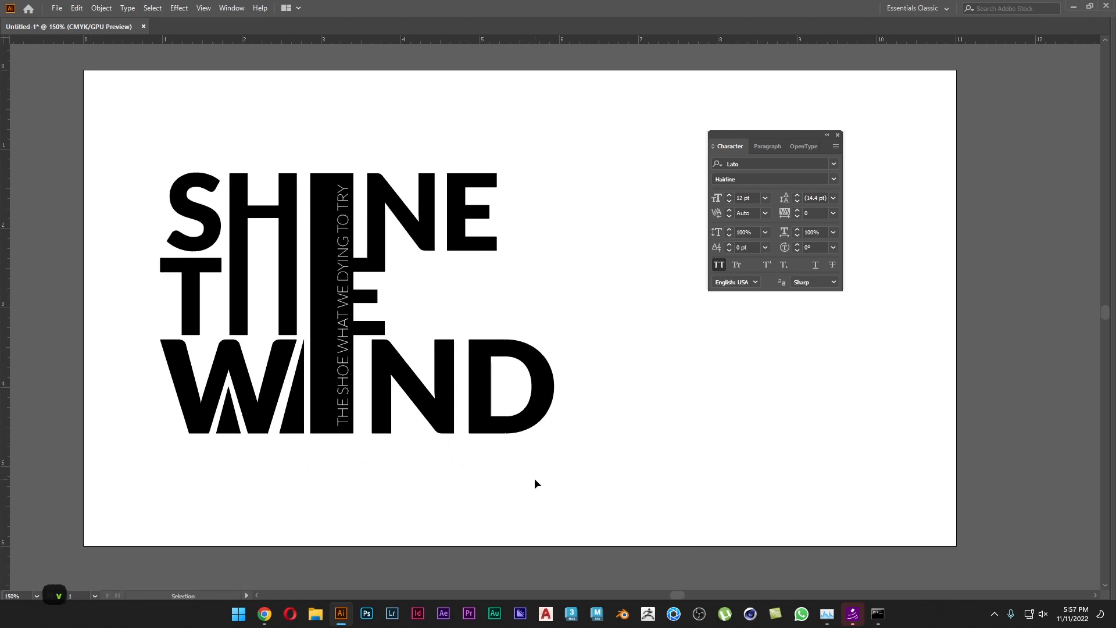
key(a)
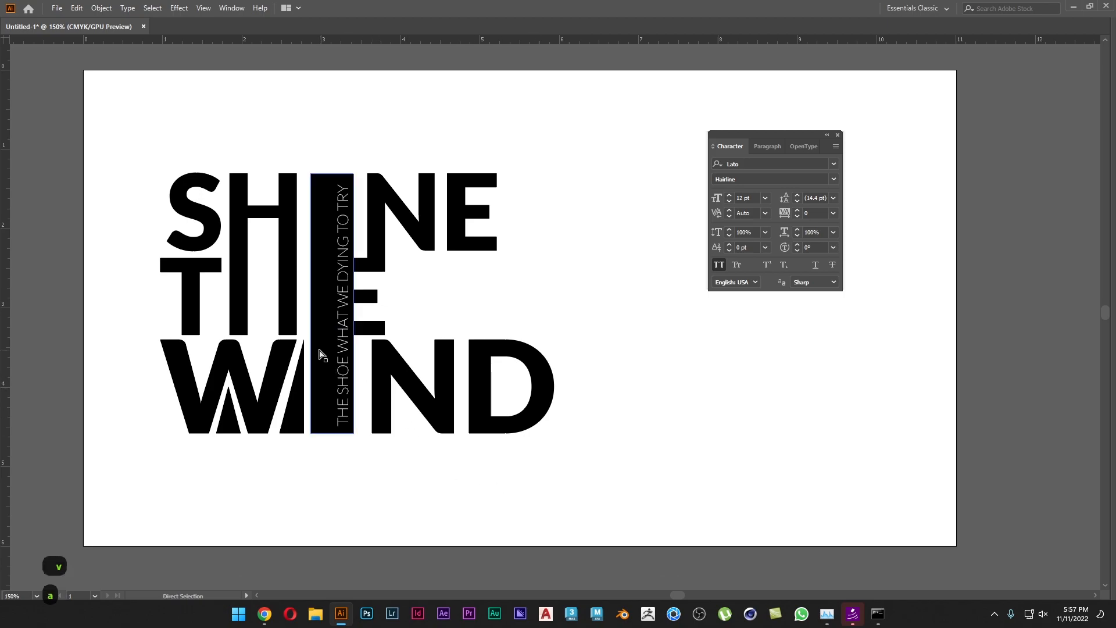
mouse_move(304, 341)
mouse_down()
mouse_move(304, 368)
mouse_move(304, 341)
mouse_up()
click(368, 504)
key(v)
click(365, 473)
key(v)
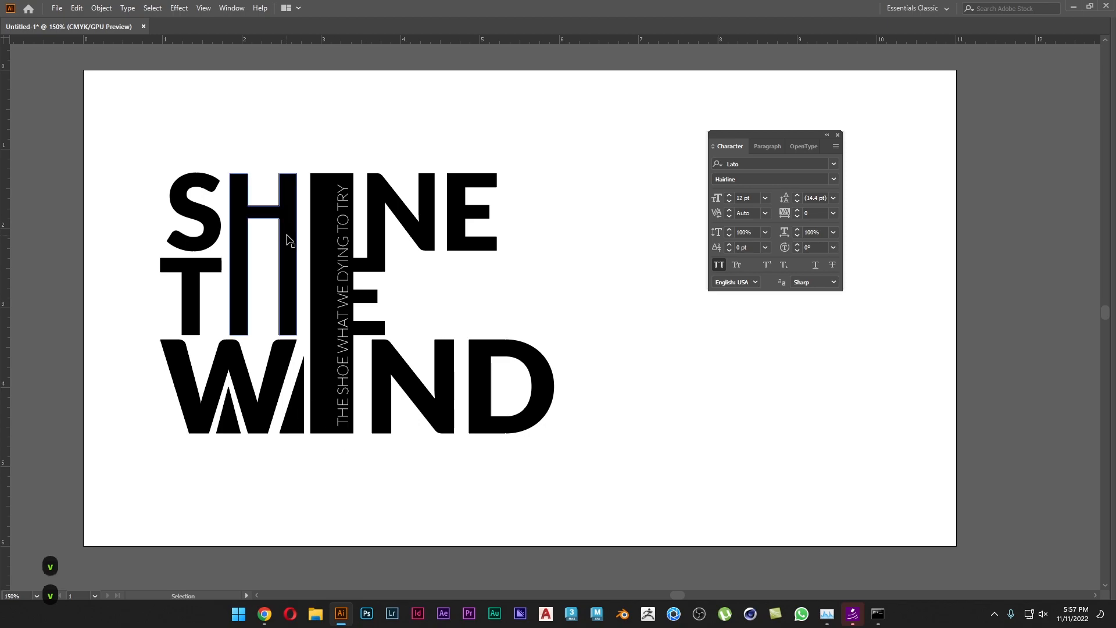
Ungroup the lettering twice so the tall H can be selected on its own.
click(288, 241)
right_click(289, 241)
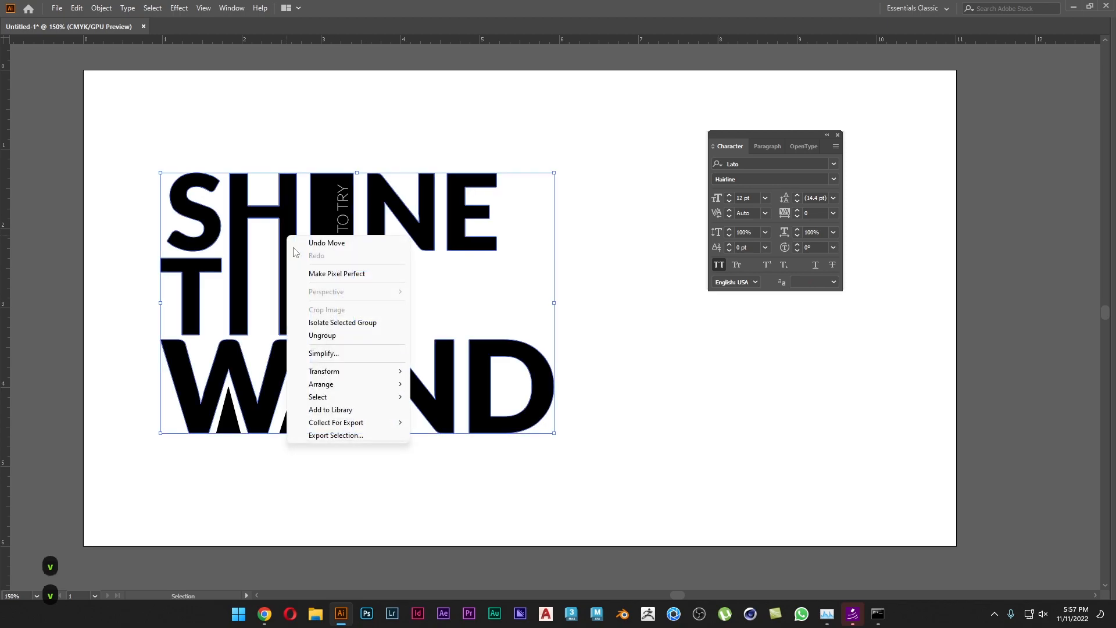
click(311, 337)
click(284, 251)
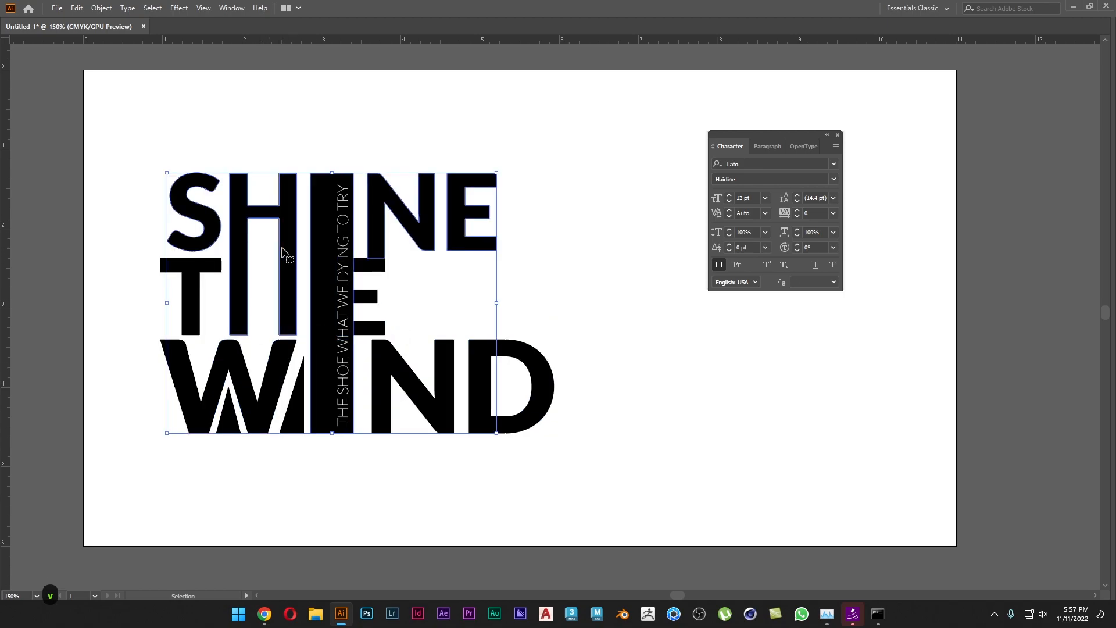
right_click(291, 243)
click(314, 347)
click(293, 203)
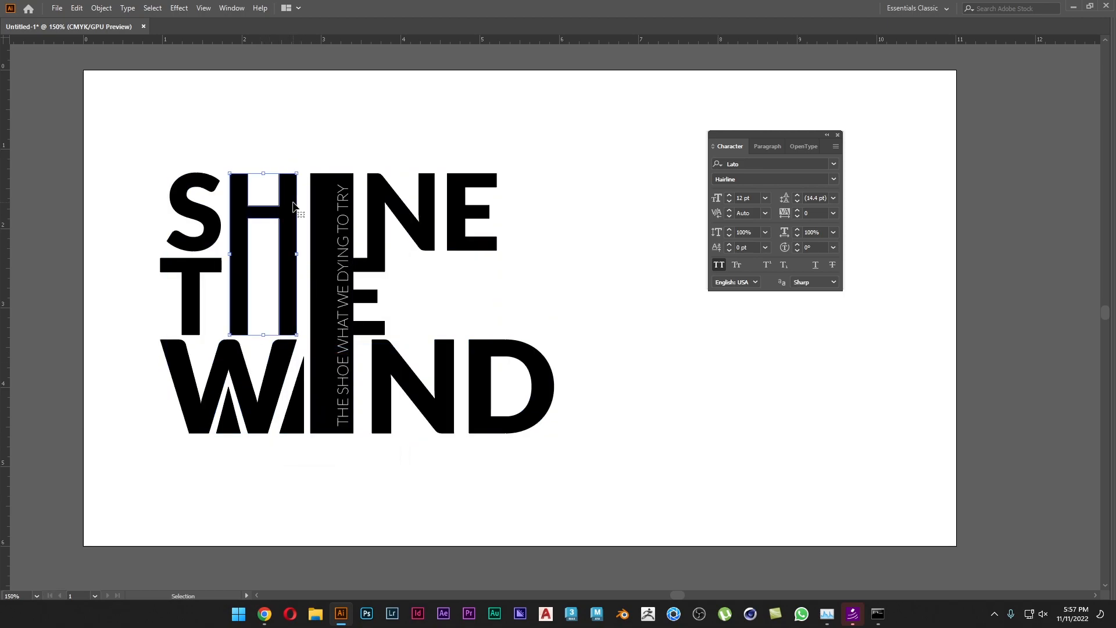
Isolate the tall H and move its crossbar down to line up with the top bar of the T.
double_click(293, 204)
key(a)
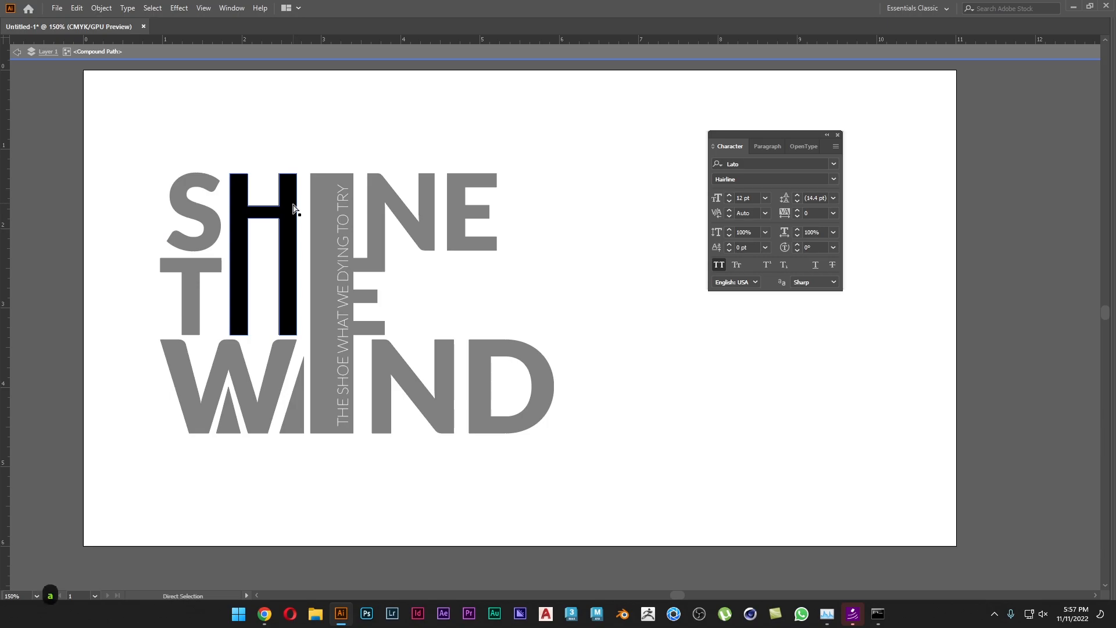
scroll(255, 216, up, 3)
key(q)
mouse_move(254, 168)
mouse_down()
mouse_move(216, 186)
mouse_move(233, 238)
mouse_move(305, 249)
mouse_move(333, 216)
mouse_move(294, 167)
mouse_move(258, 170)
mouse_up()
key(a)
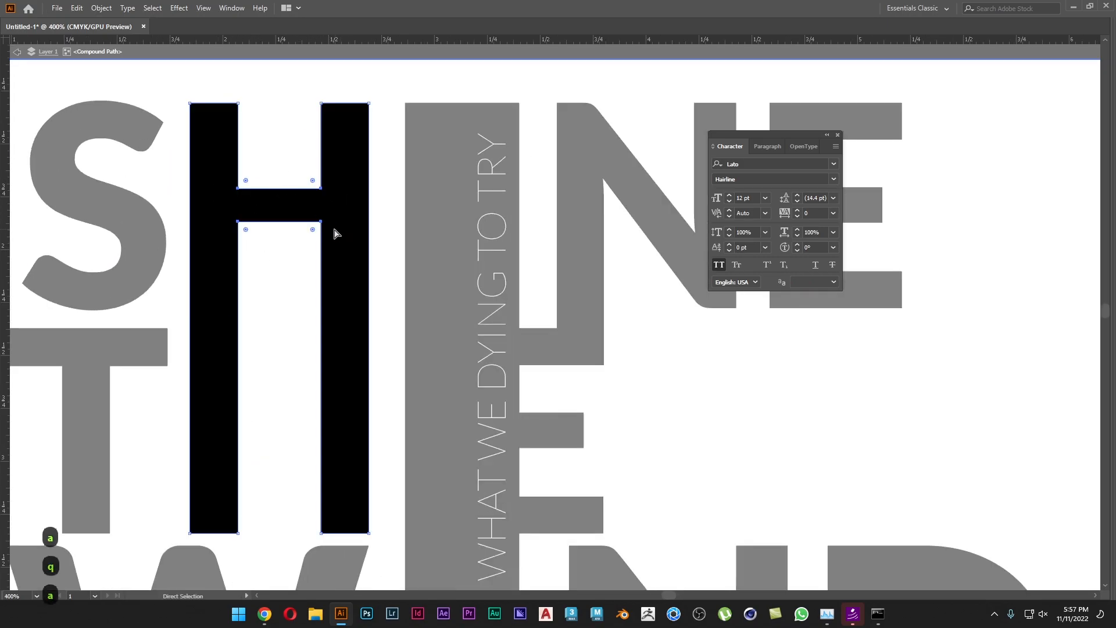
scroll(328, 250, down, 1)
drag(330, 256, 335, 252)
drag(344, 214, 338, 320)
click(307, 385)
double_click(100, 351)
scroll(85, 369, down, 1)
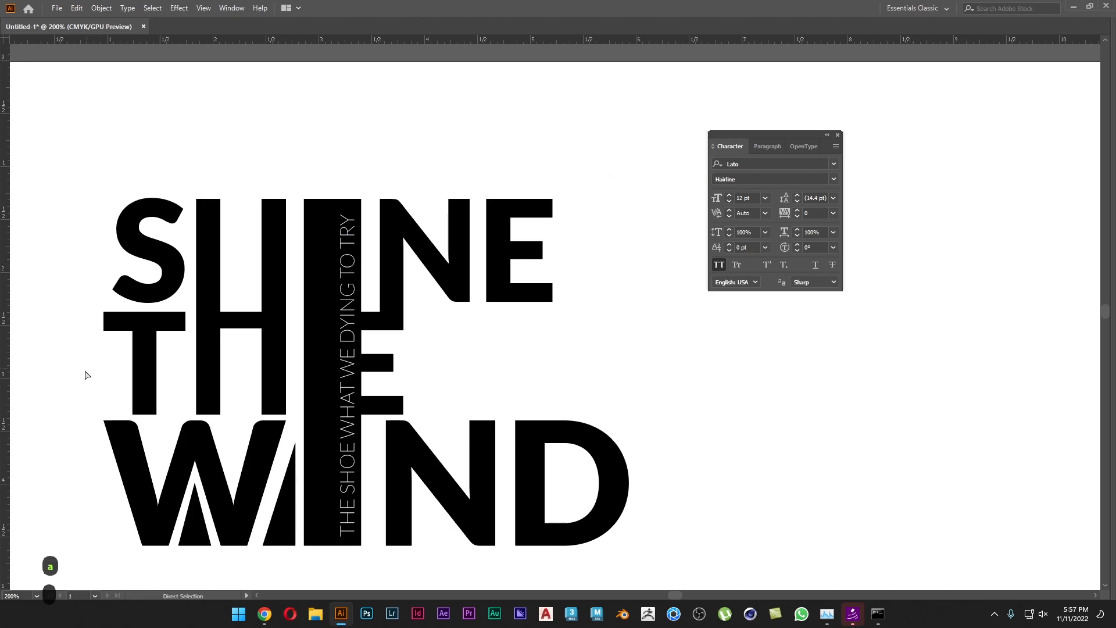
Move the H's crossbar further down, just below the middle of the THE row.
drag(85, 369, 173, 353)
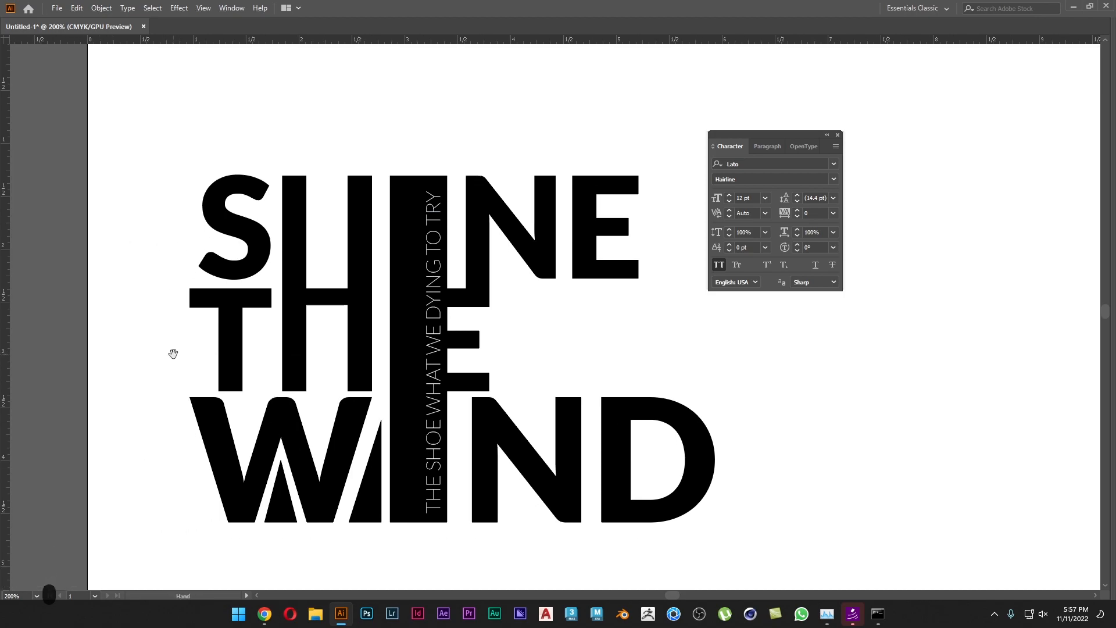
double_click(308, 314)
key(ctrl+z)
drag(349, 238, 349, 343)
double_click(162, 407)
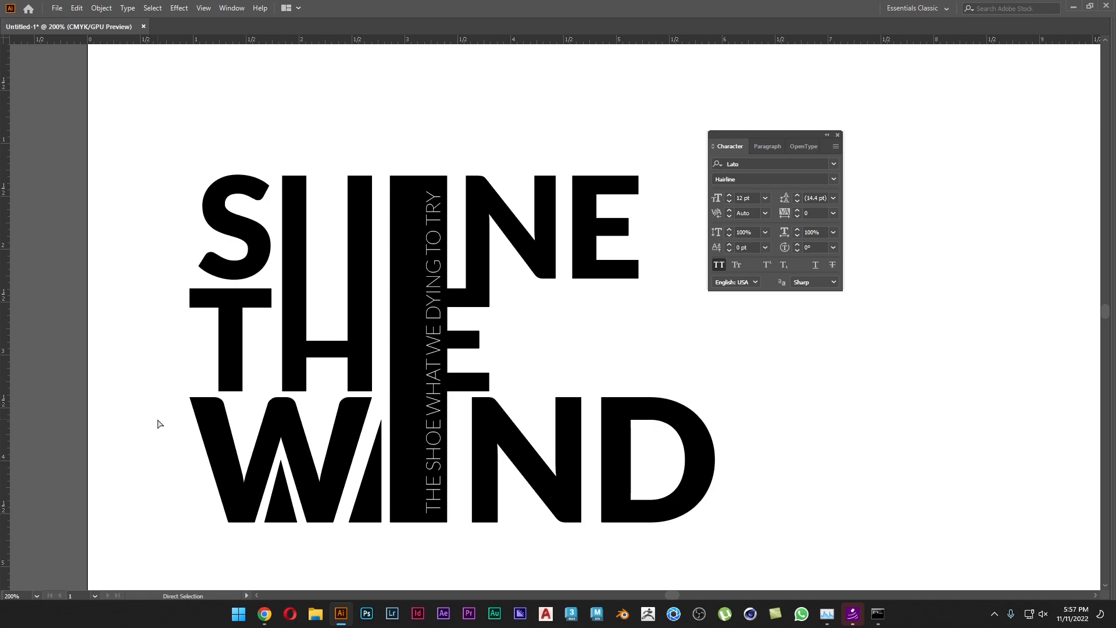
Nudge the vertical tagline up slightly inside the I and hide the floating Character panel.
drag(618, 314, 602, 305)
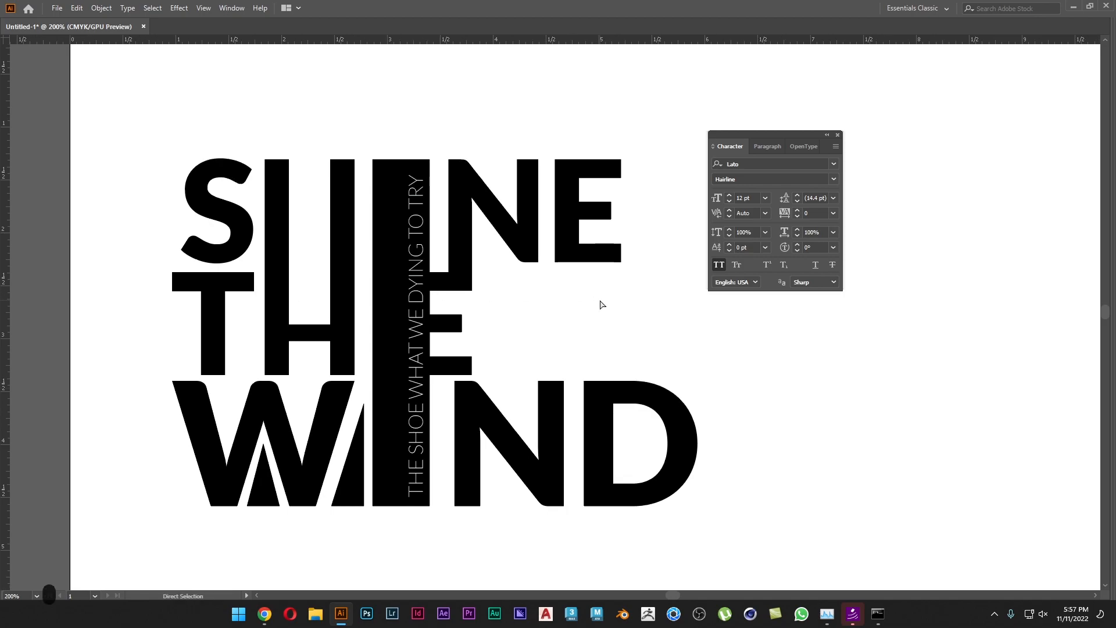
drag(421, 358, 420, 354)
key(Tab)
key(Tab)
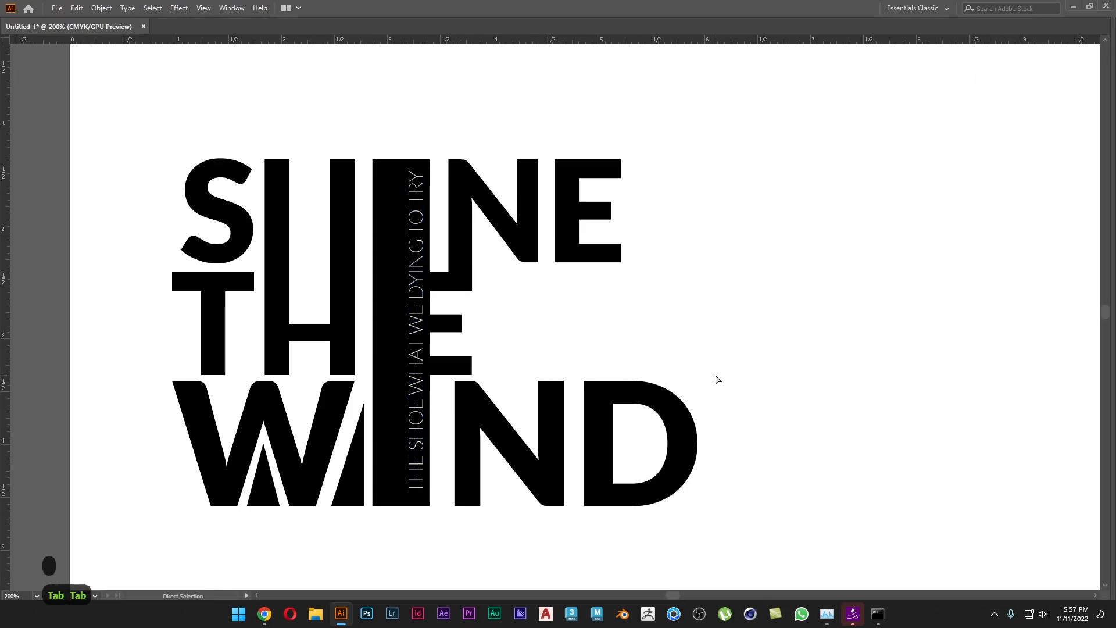
key(ctrl+minus)
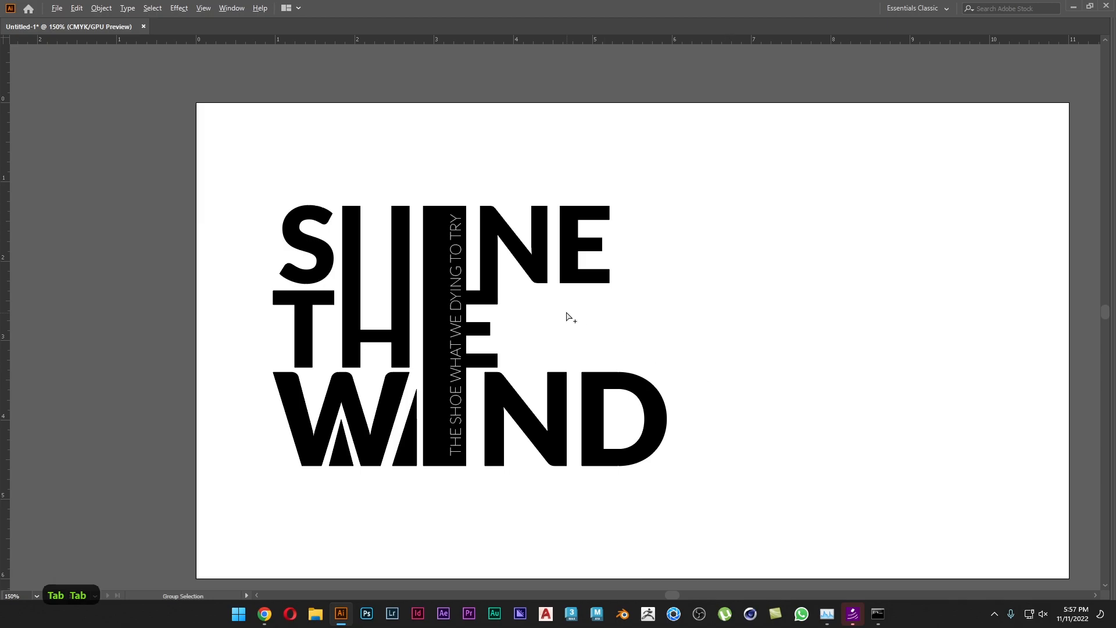
Round the outer lower corner of the top arm of the E in THE.
key(ctrl+plus)
key(ctrl+plus)
key(ctrl+plus)
drag(406, 289, 368, 279)
click(444, 306)
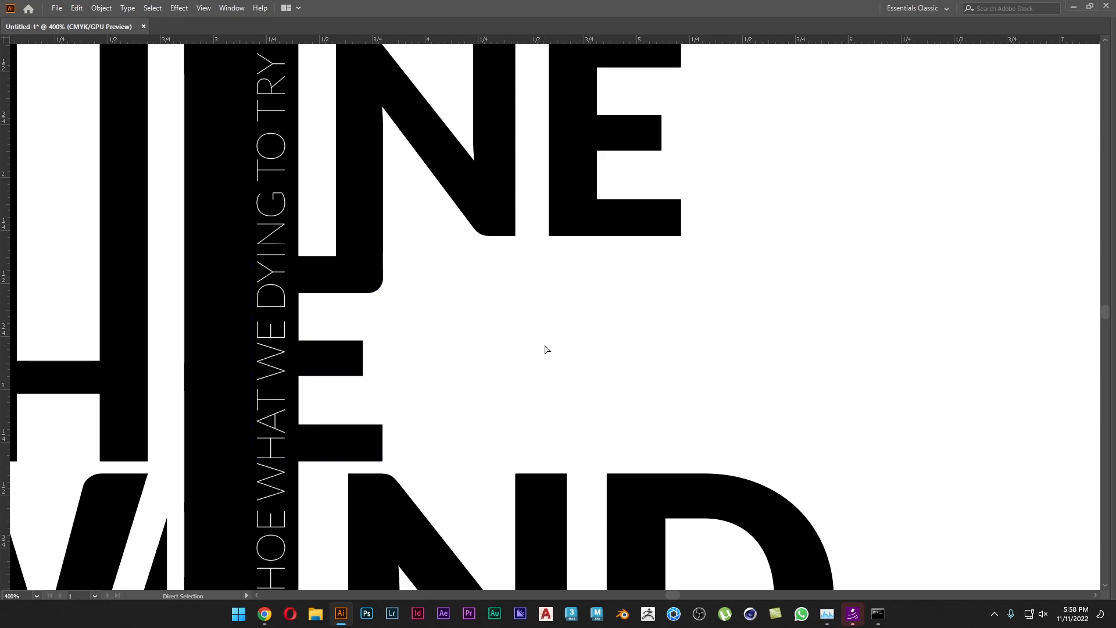
Slant the end of the E's bottom arm by moving its lower corner outward and its upper corner inward.
scroll(476, 386, down, 3)
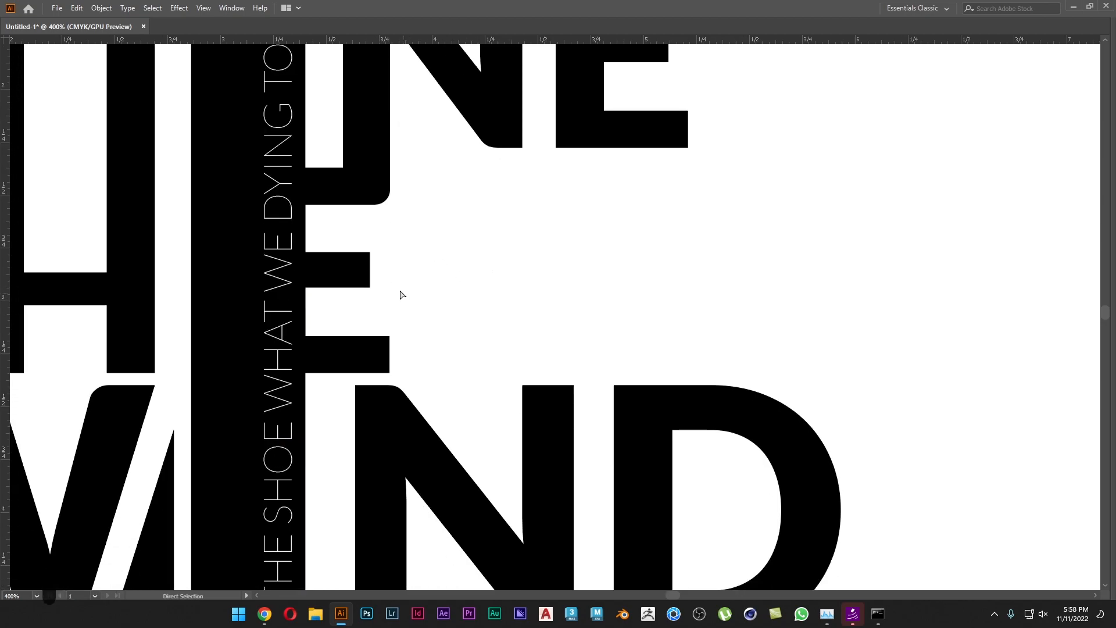
drag(390, 372, 396, 372)
click(506, 381)
click(383, 349)
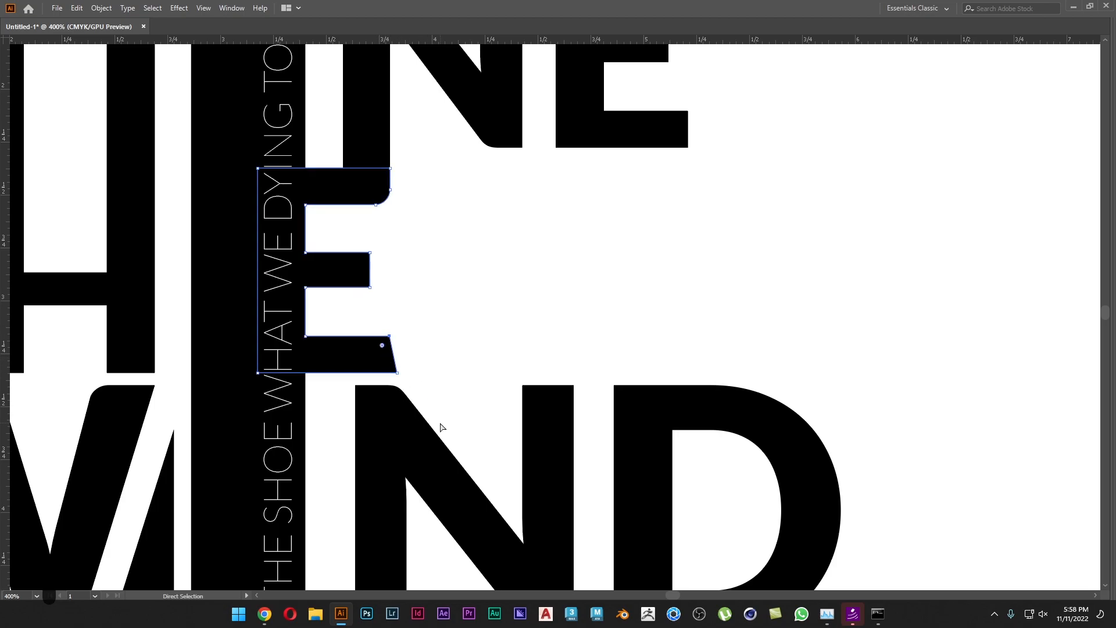
drag(389, 336, 381, 336)
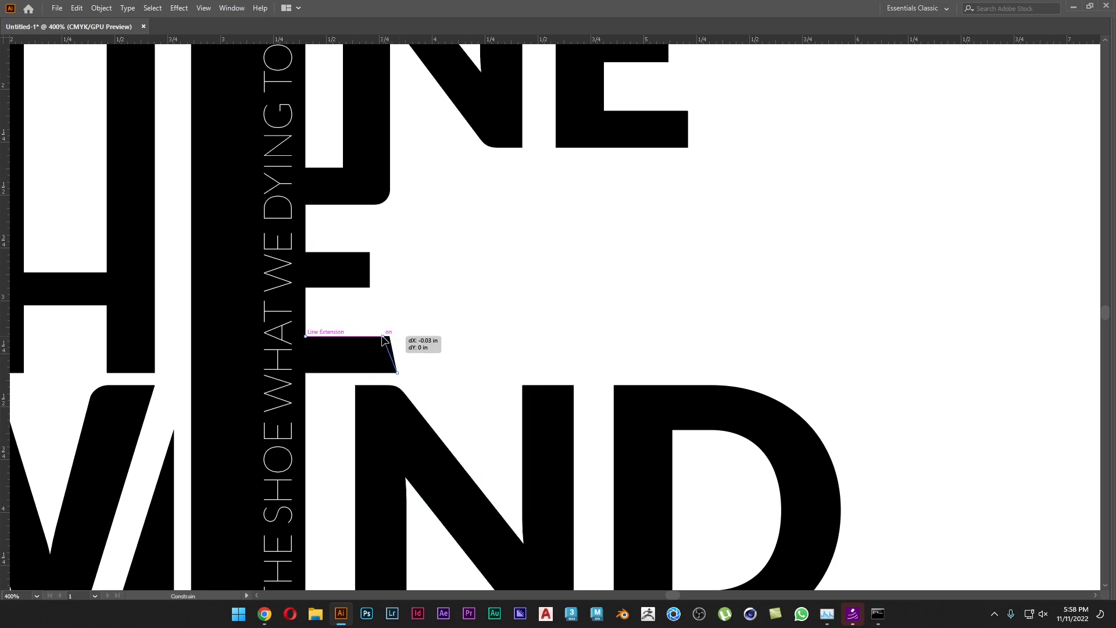
click(437, 347)
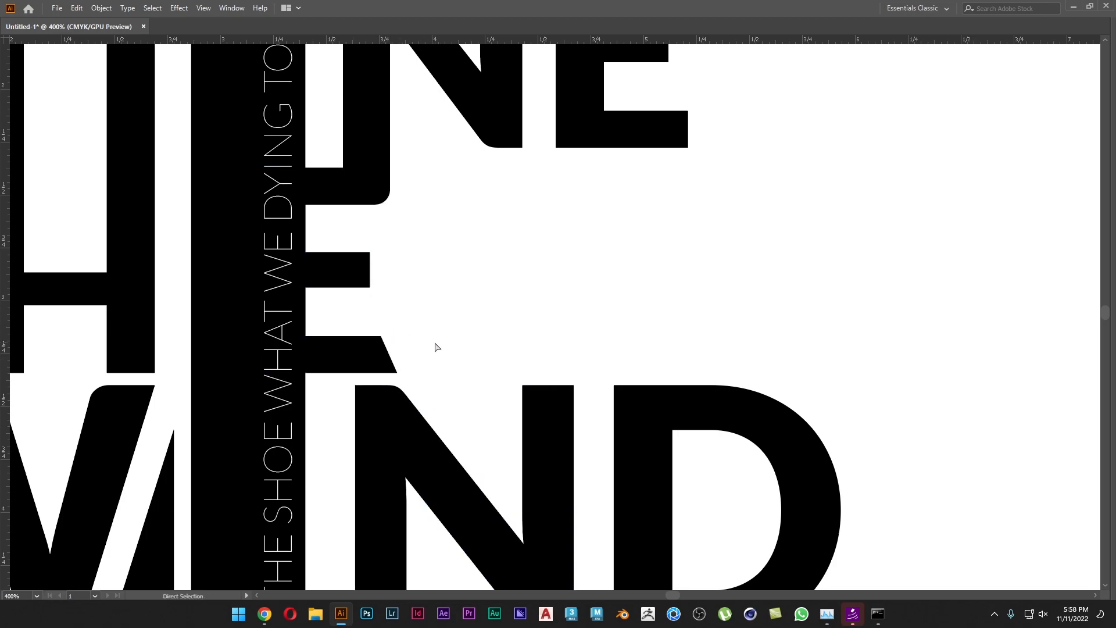
scroll(437, 347, down, 3)
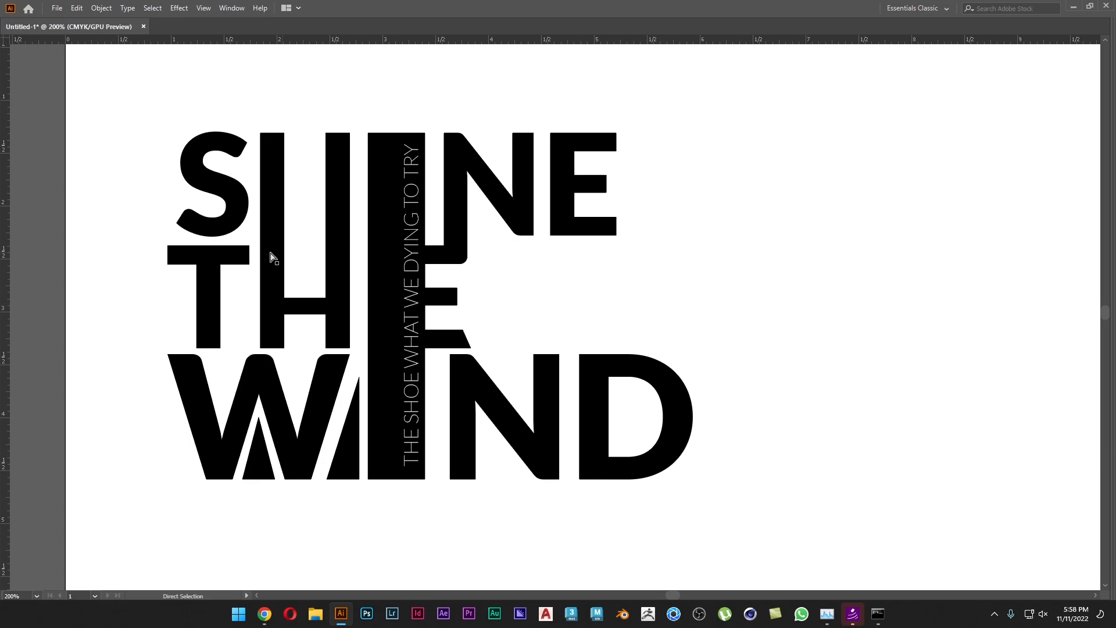
Review the whole lettering composition and the spare artwork around the artboard.
click(212, 238)
click(126, 242)
key(v)
key(space)
drag(119, 239, 122, 243)
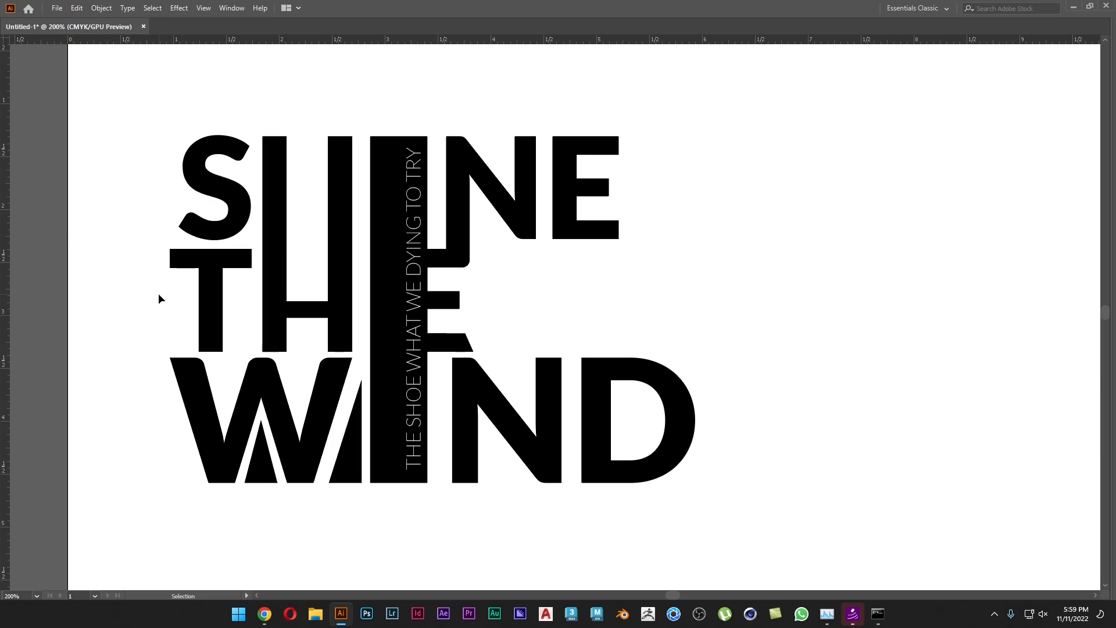
scroll(540, 399, down, 6)
drag(631, 395, 605, 264)
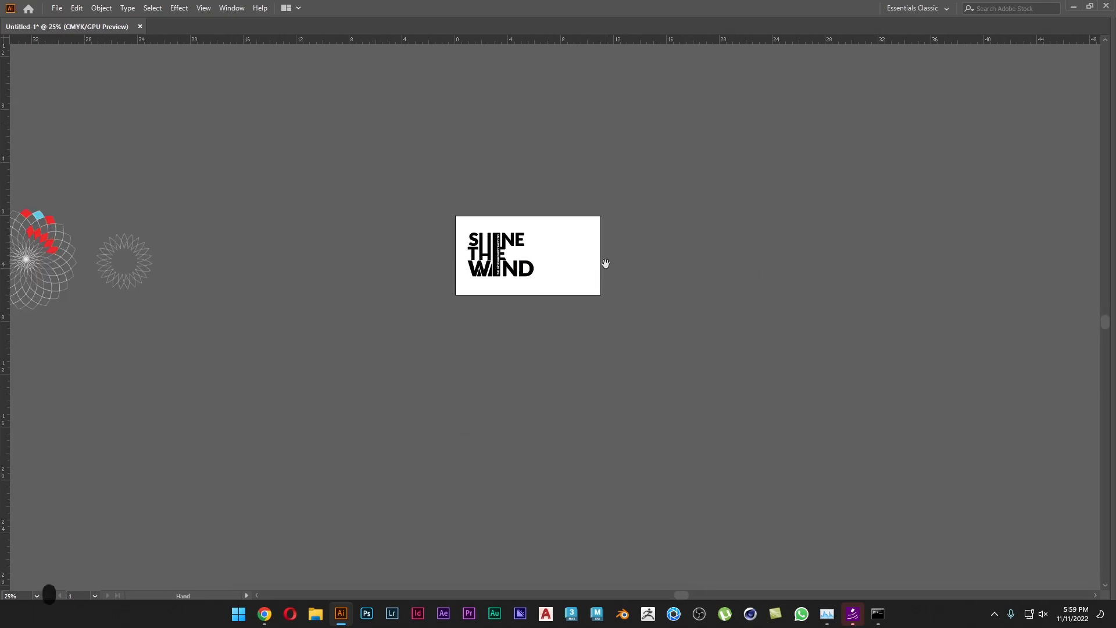
scroll(599, 277, down, 1)
drag(625, 314, 585, 301)
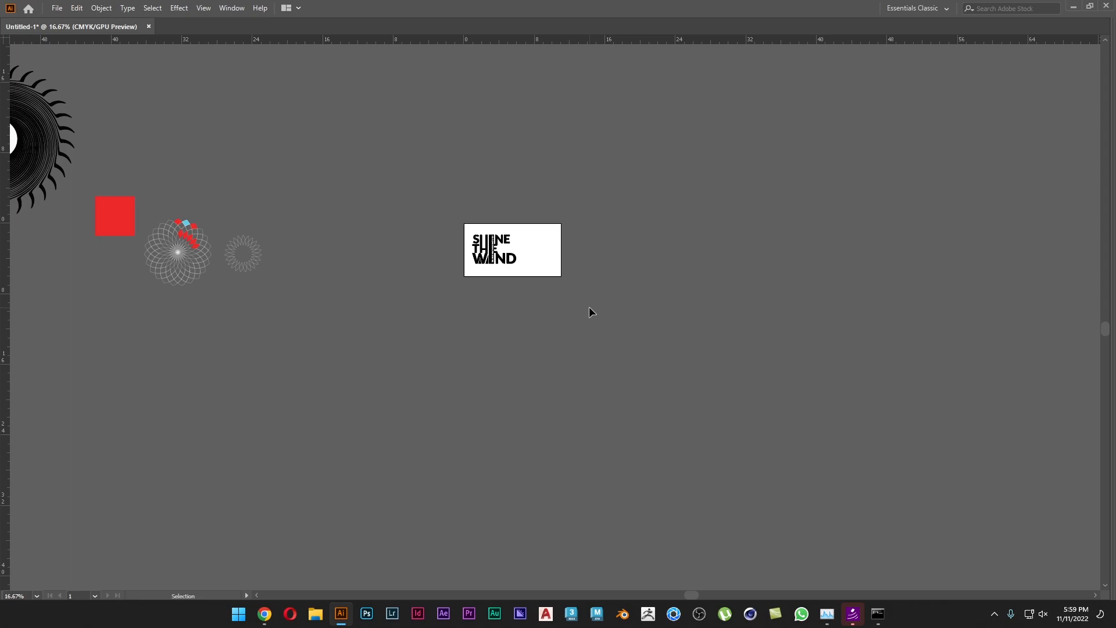
scroll(531, 284, down, 3)
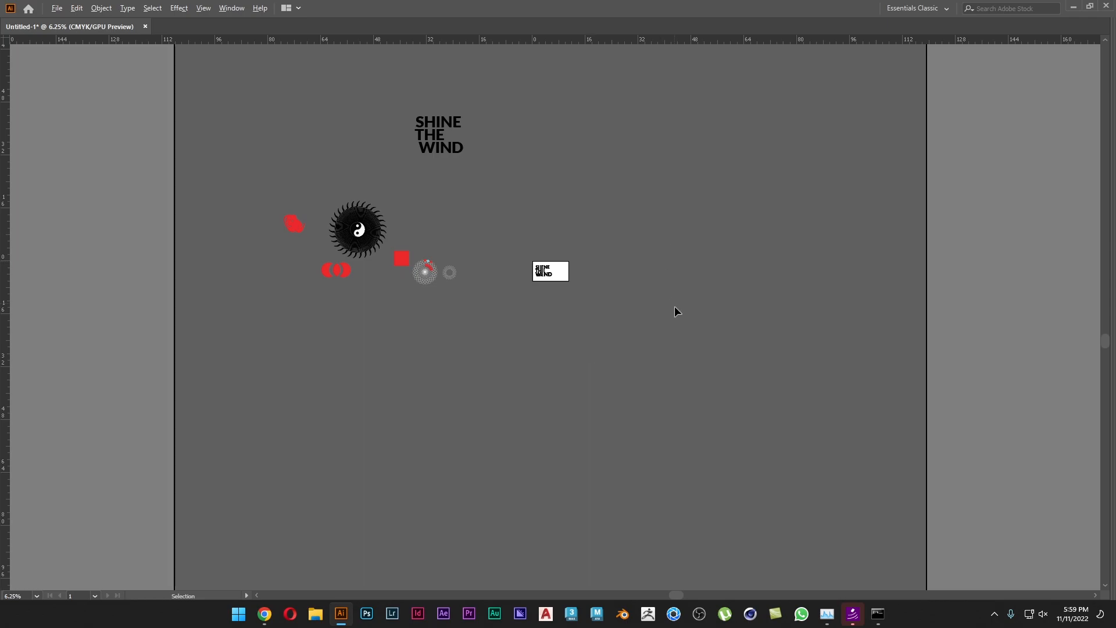
scroll(542, 261, up, 8)
scroll(608, 287, down, 3)
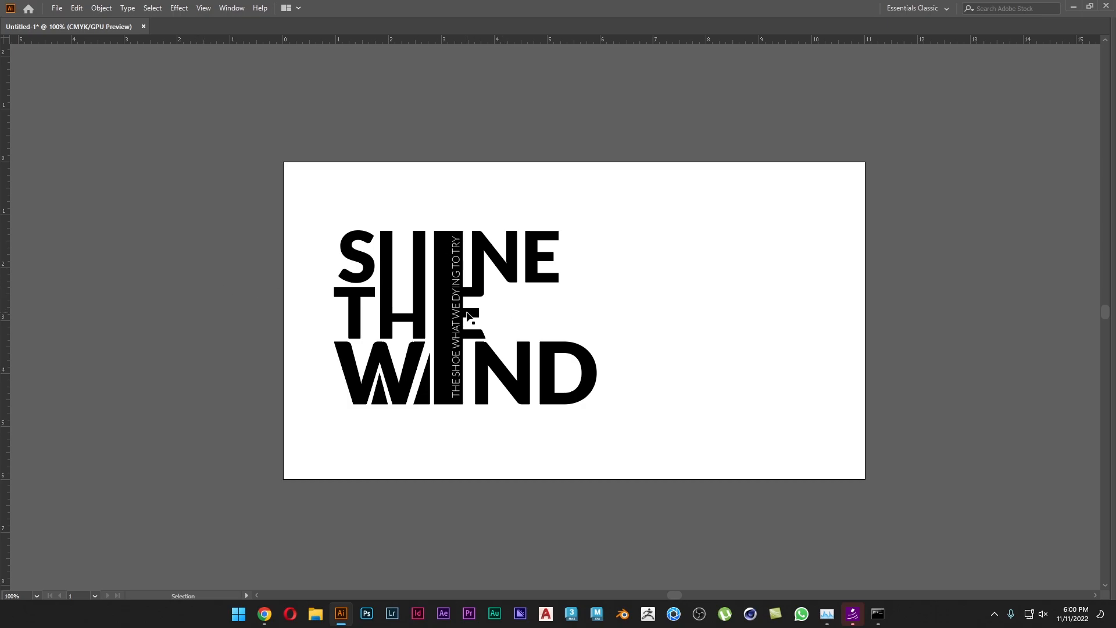
Move the vertical tagline out of the I and off the artboard to its right.
drag(458, 311, 1071, 316)
click(814, 382)
scroll(542, 431, down, 6)
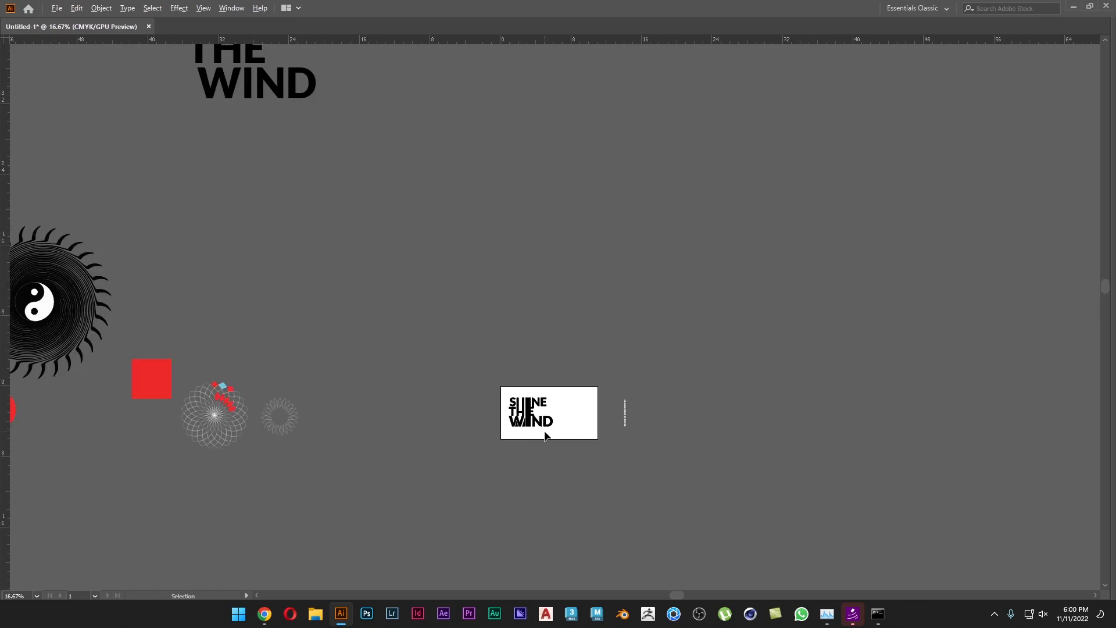
Examine the full canvas with its spare artwork, and inspect the SHINE THE WIND lettering up close.
drag(550, 437, 550, 330)
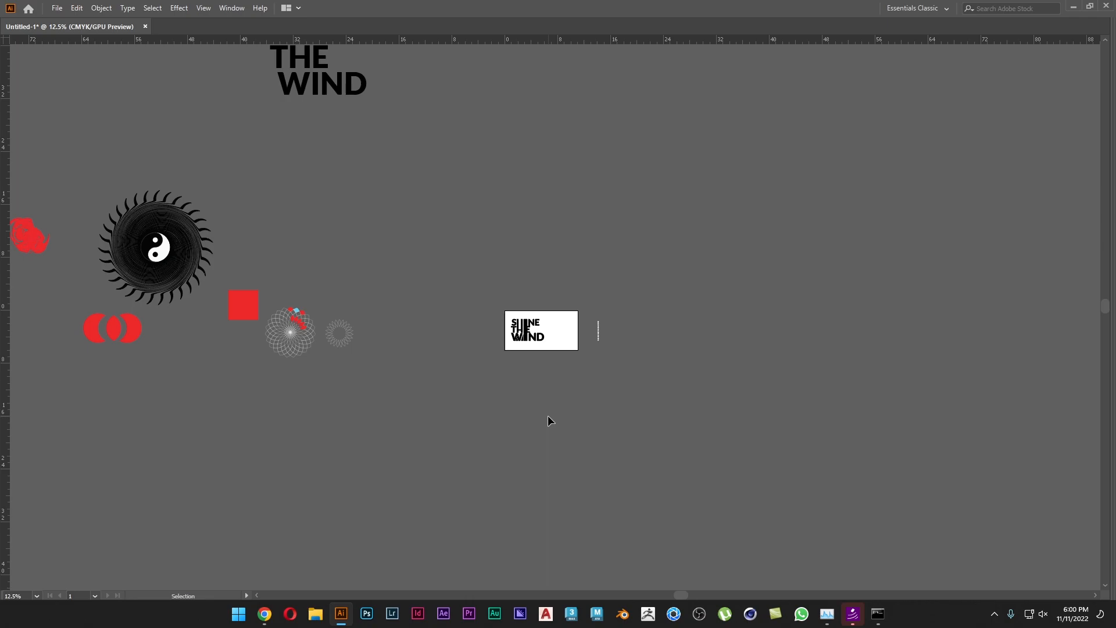
scroll(532, 382, down, 3)
scroll(556, 299, up, 2)
drag(559, 298, 567, 333)
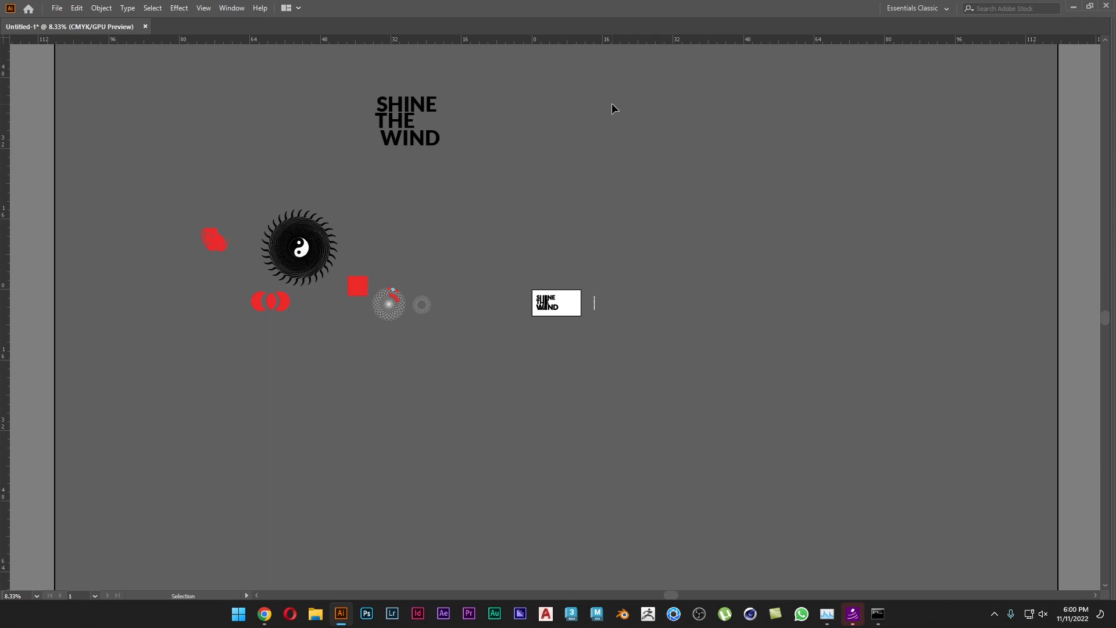
scroll(384, 474, up, 4)
drag(675, 80, 250, 351)
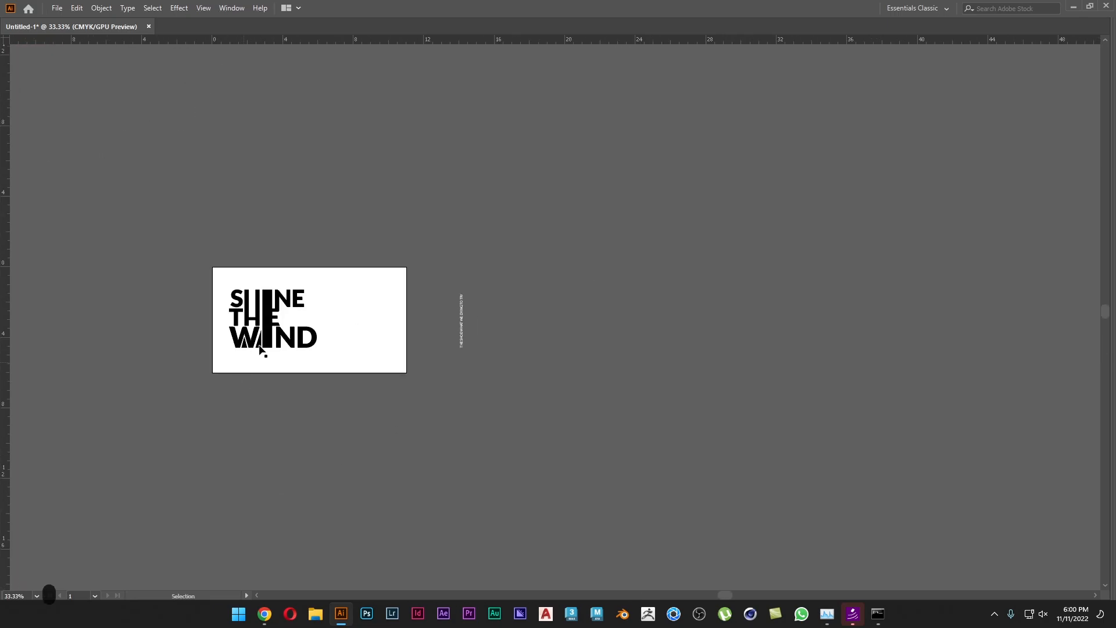
scroll(273, 338, up, 3)
drag(298, 301, 326, 337)
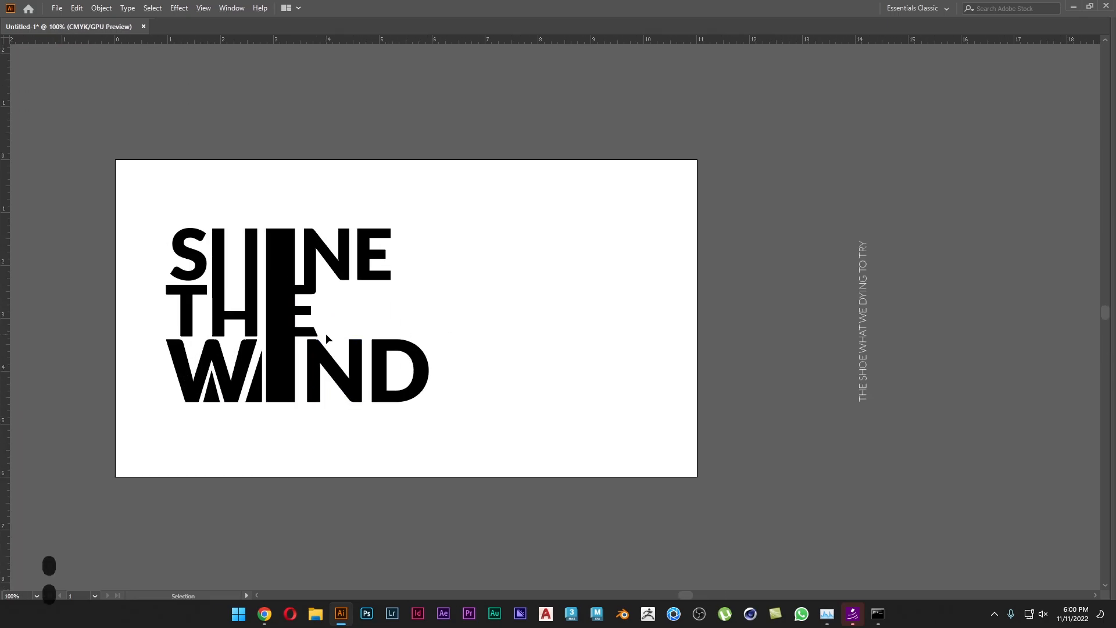
scroll(395, 400, up, 1)
Duplicate the N and D of WIND near the artboard's right edge and widen the copied D's stem until it overlaps the N.
drag(395, 405, 356, 334)
drag(389, 384, 279, 304)
drag(344, 346, 460, 308)
click(559, 405)
key(a)
key(v)
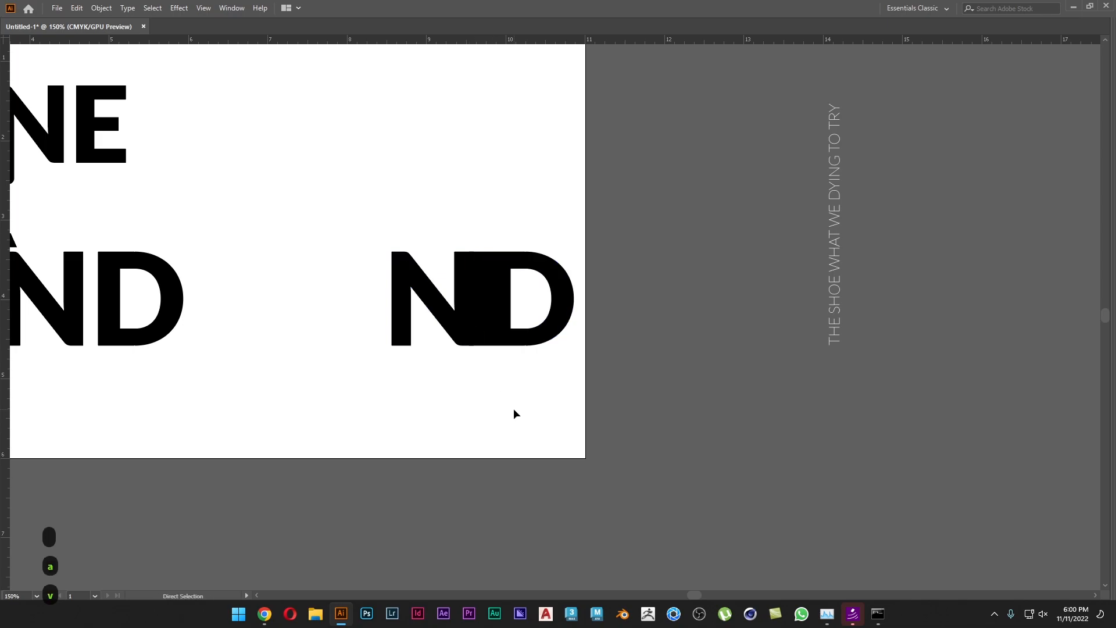
scroll(536, 385, up, 2)
scroll(536, 385, up, 1)
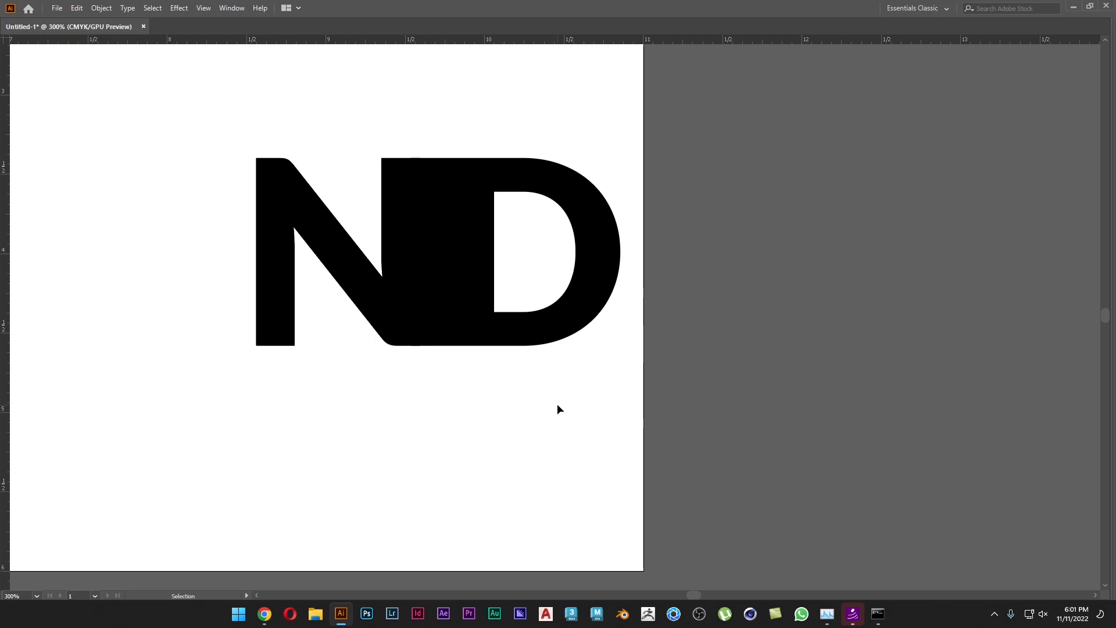
scroll(503, 384, down, 3)
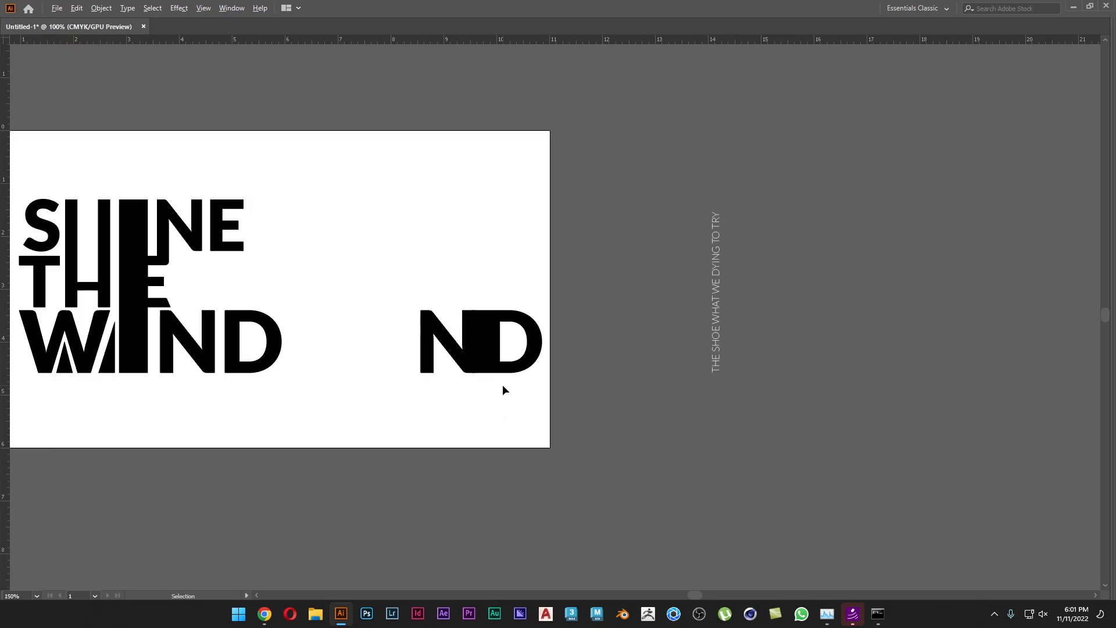
Copy the S of SHINE and the D of WIND side by side into the empty area above the ND copy.
drag(429, 363, 491, 358)
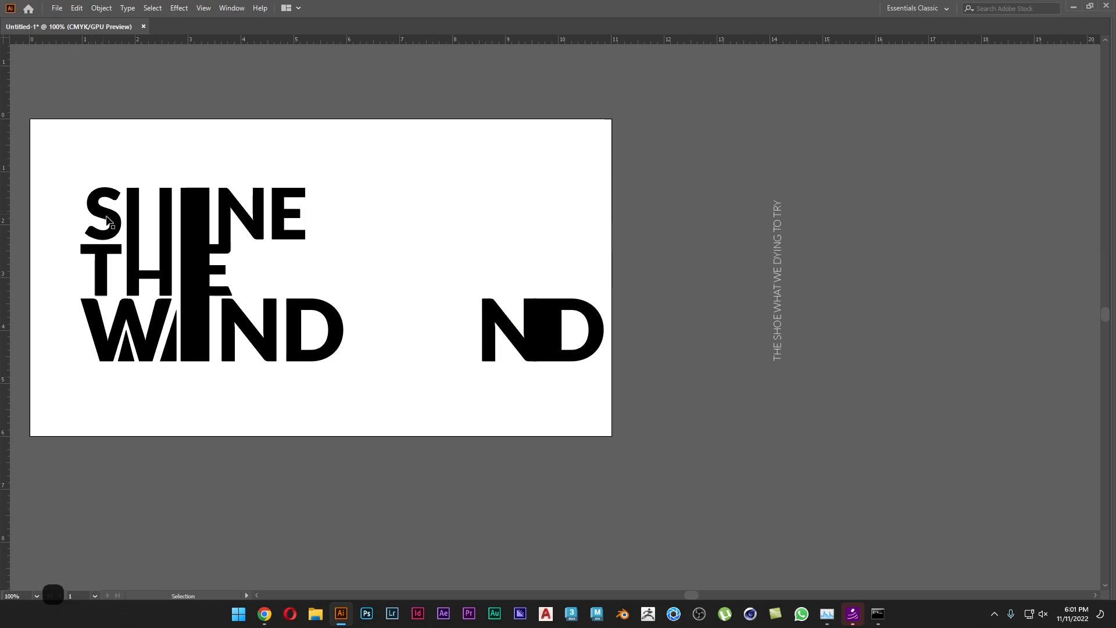
key(a)
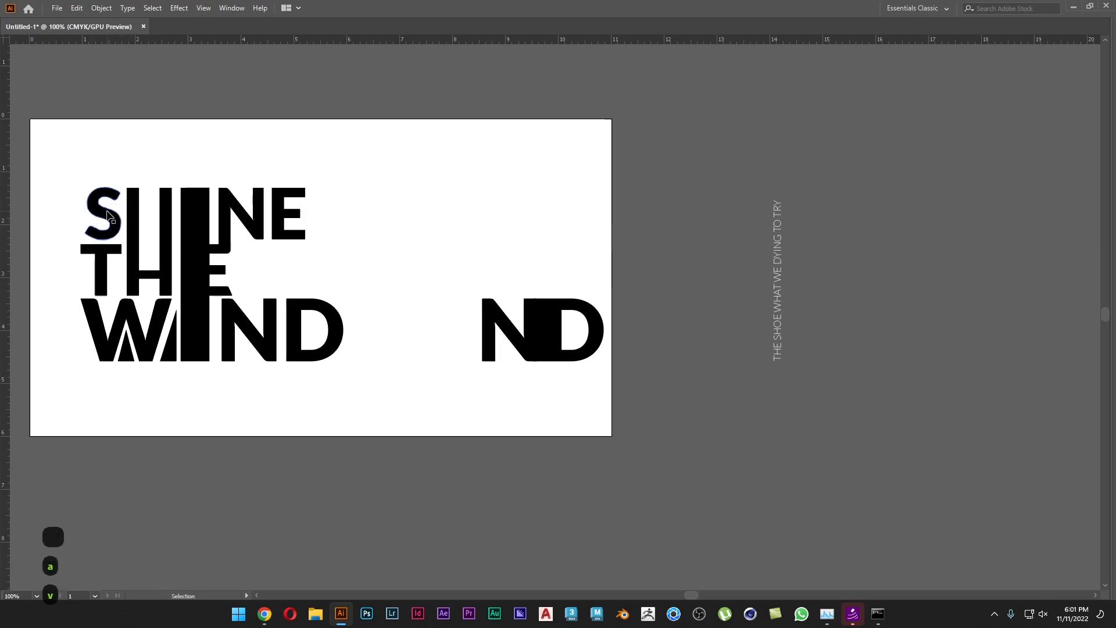
key(v)
drag(95, 207, 493, 170)
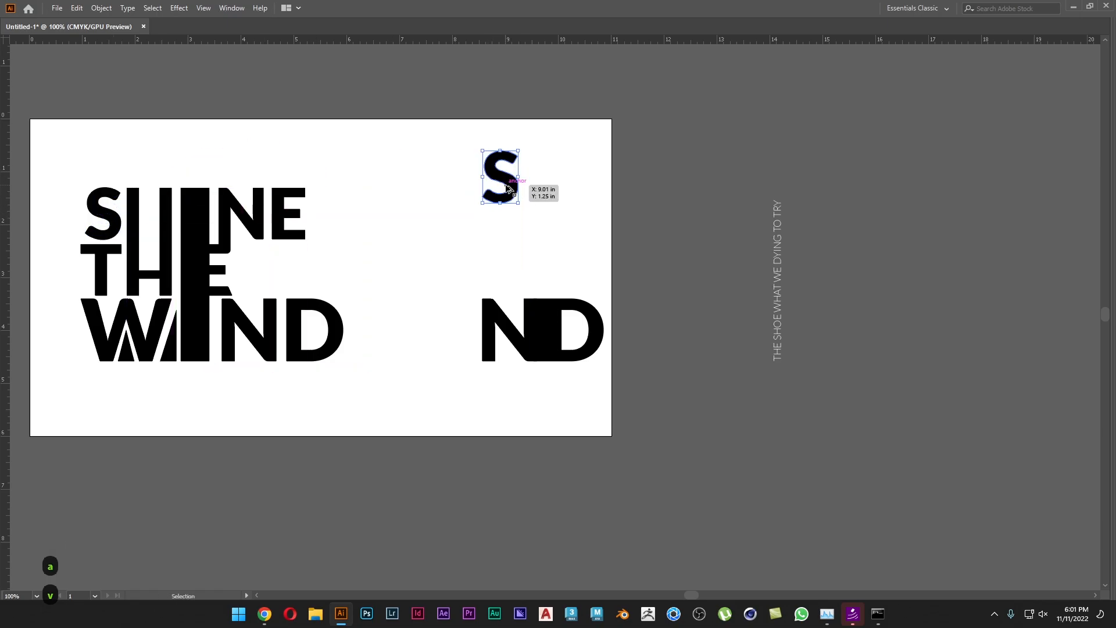
drag(335, 334, 629, 354)
Scale the copied D down proportionally to match the height of the copied S.
scroll(577, 191, up, 4)
key(v)
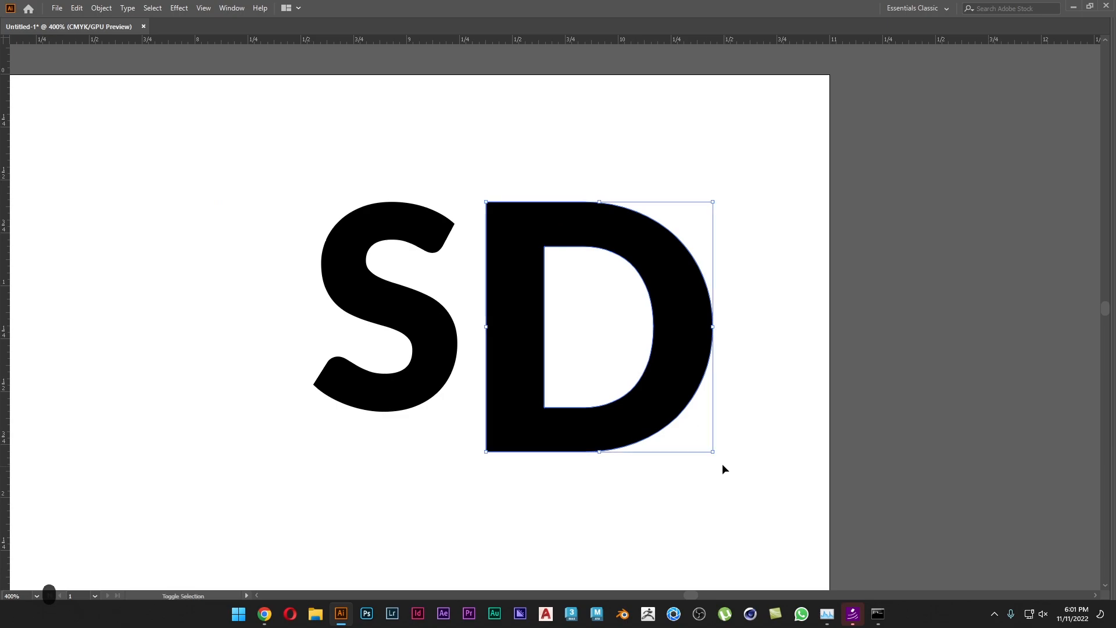
drag(713, 452, 744, 412)
click(750, 430)
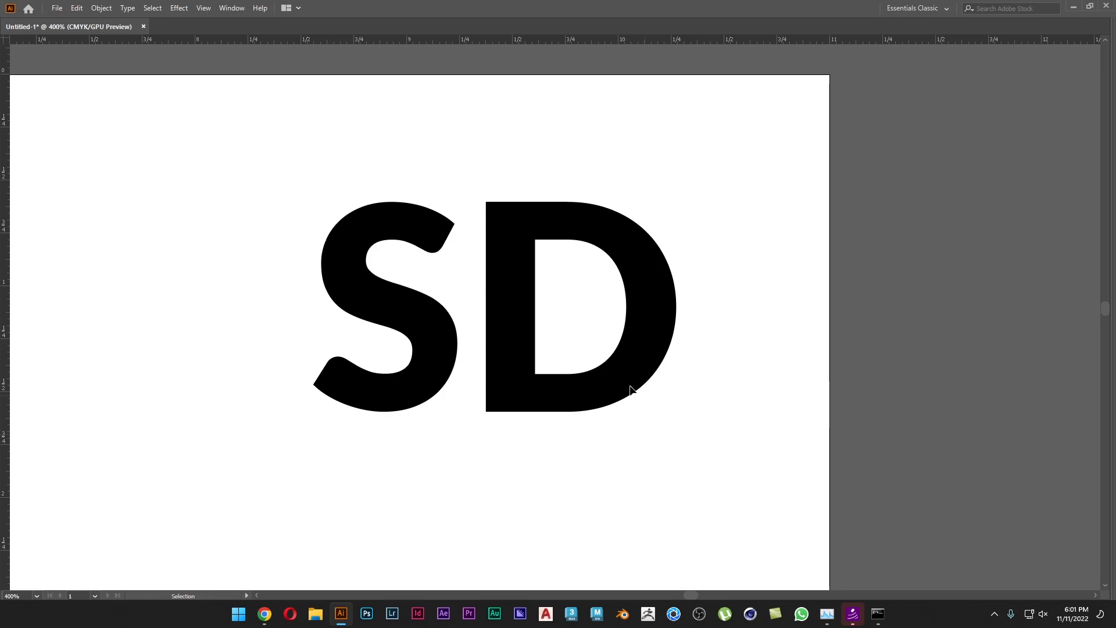
Move the copied S over the D's stem and shrink it to about 0.54 × 0.79 in.
drag(531, 323, 442, 314)
click(330, 347)
drag(339, 347, 457, 343)
drag(420, 192, 425, 215)
click(273, 330)
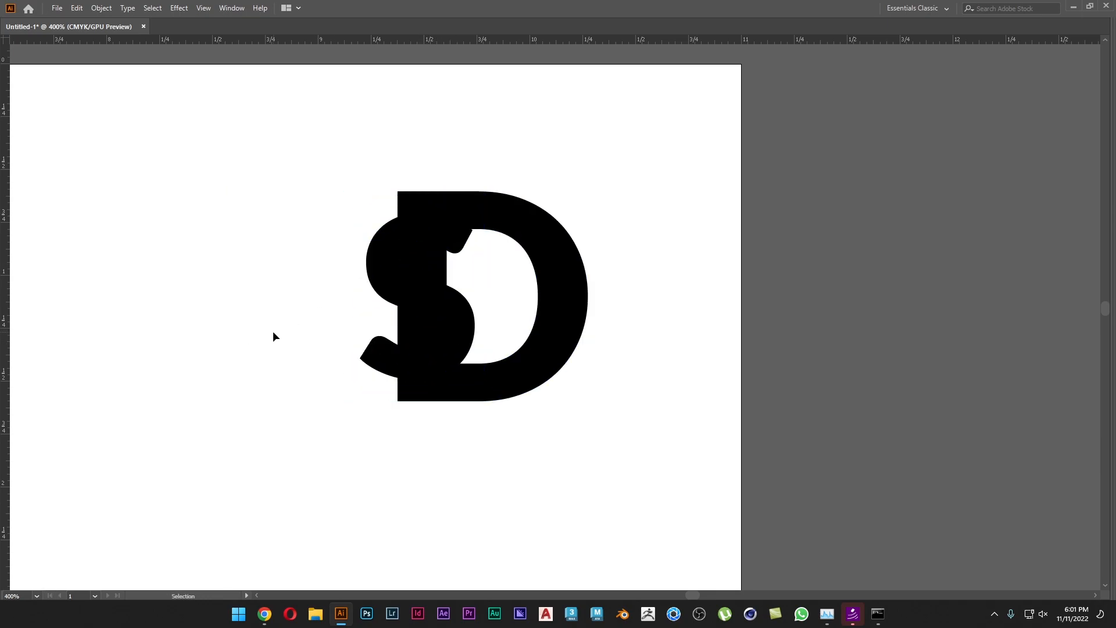
Give the overlapping S a white #ffffff stroke to separate it from the D.
click(391, 284)
key(ctrl+equal)
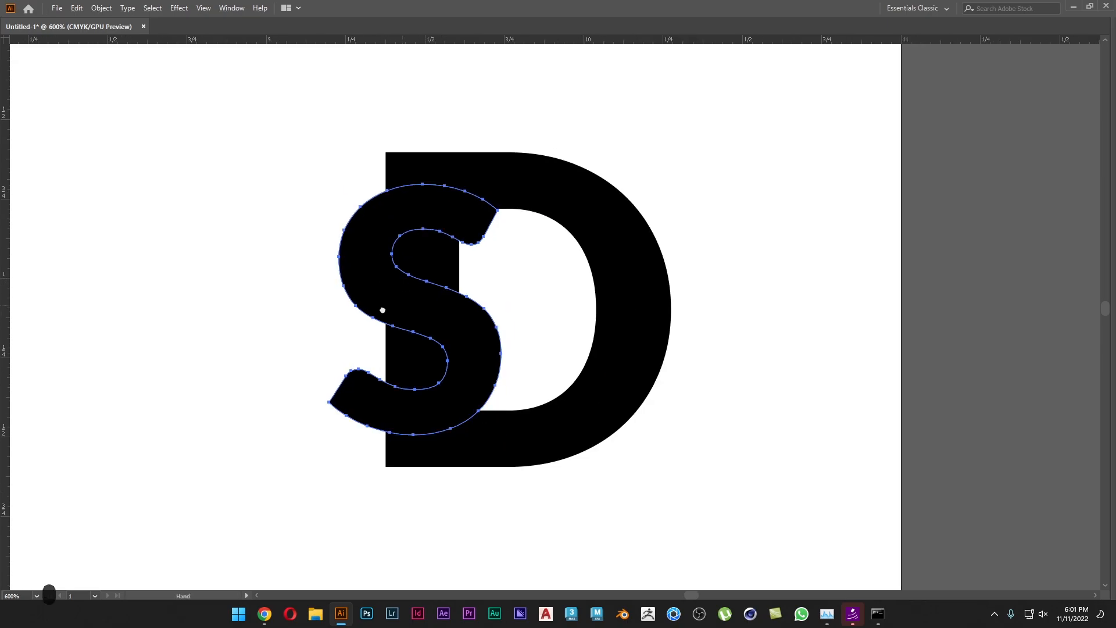
key(Tab)
double_click(65, 363)
text(ffffff)
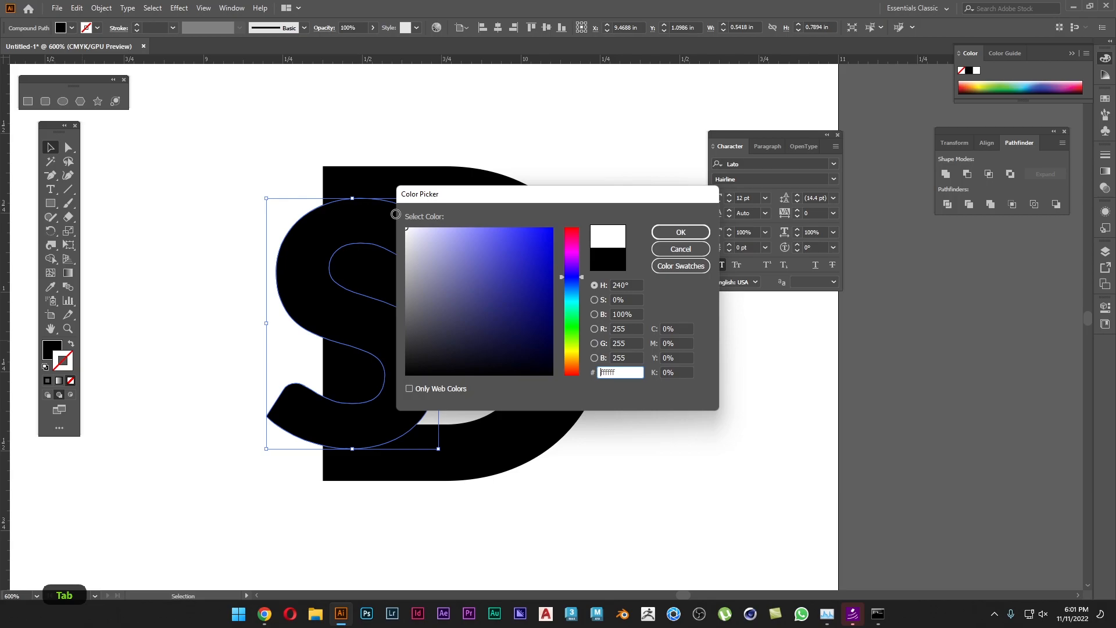
click(678, 233)
click(168, 330)
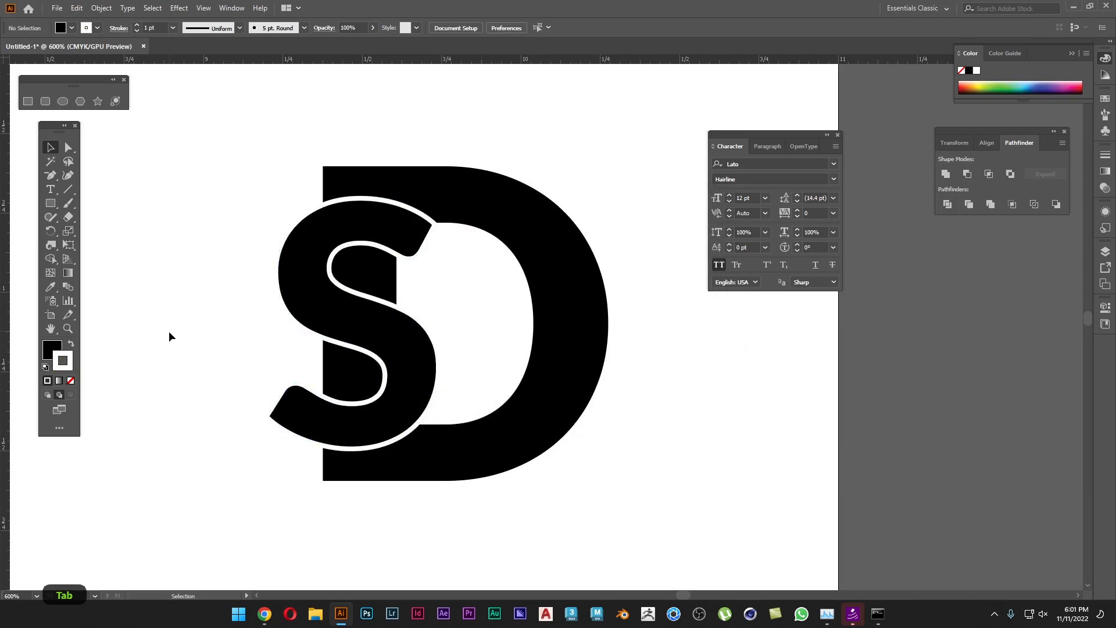
Enlarge the outlined S proportionally to about 0.64 × 0.94 in, slightly shorter than the D.
key(ctrl+minus)
key(z)
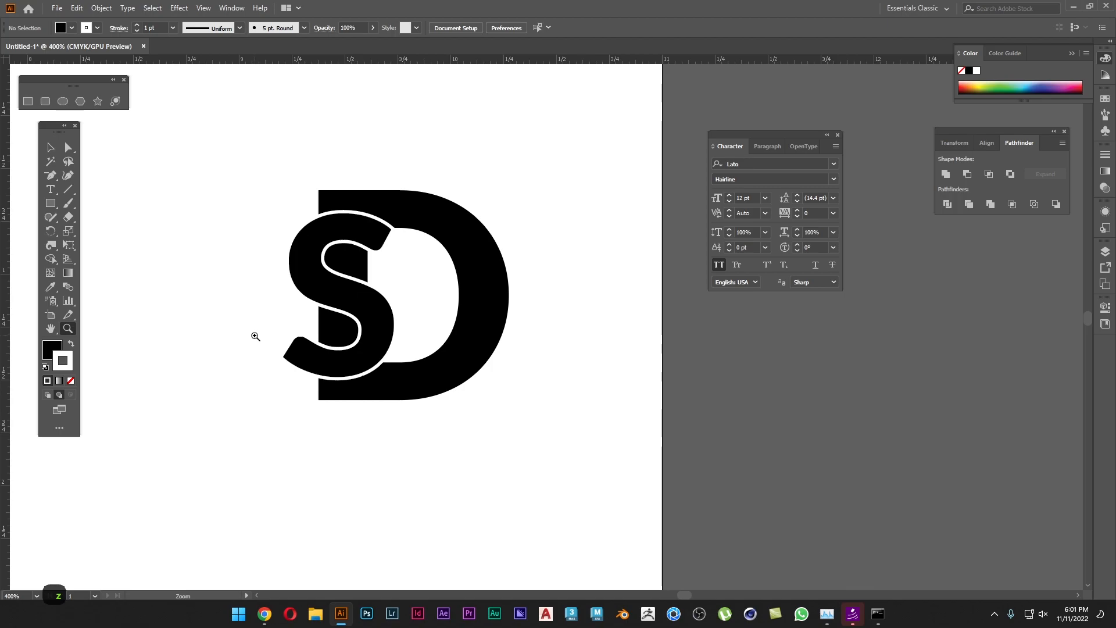
key(v)
click(386, 314)
click(386, 317)
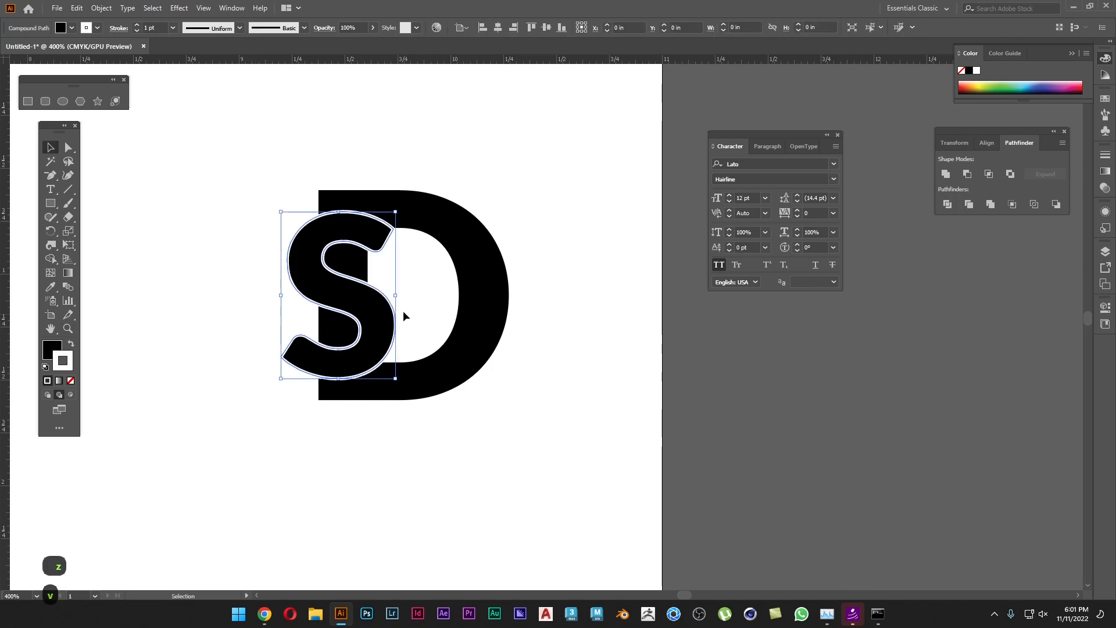
mouse_move(398, 297)
mouse_down()
mouse_move(427, 298)
mouse_move(418, 295)
mouse_up()
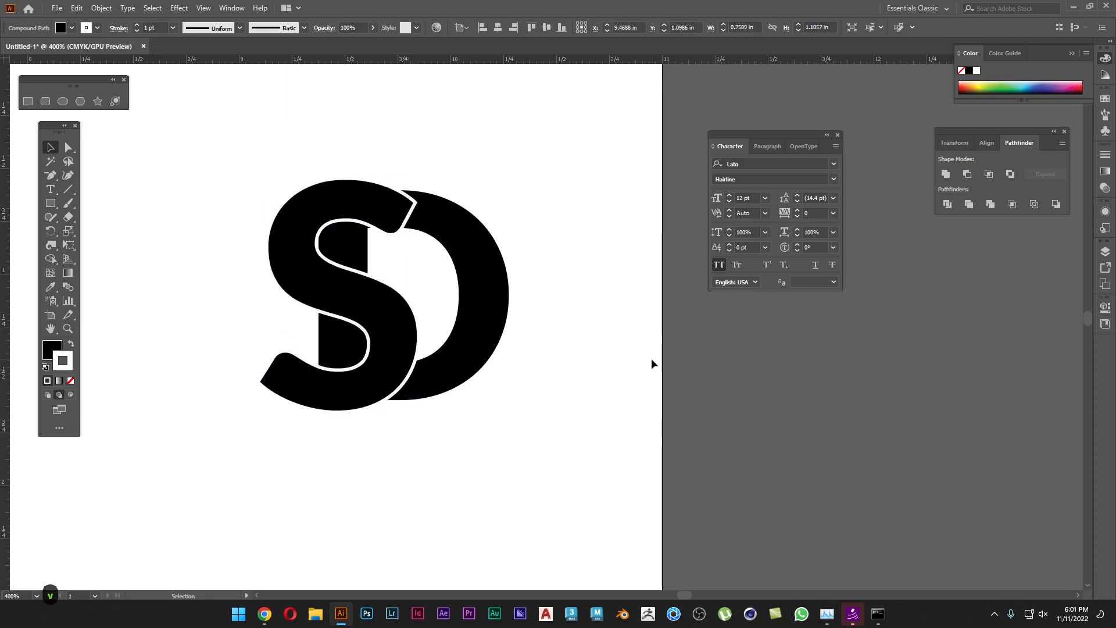
click(651, 364)
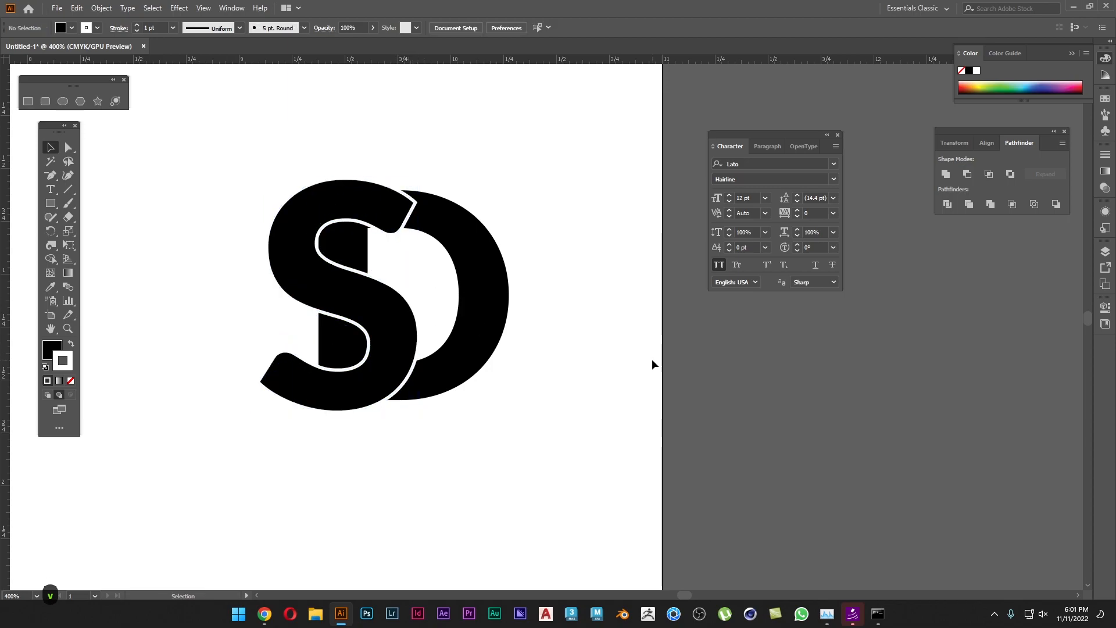
click(391, 351)
drag(420, 295, 405, 288)
click(605, 329)
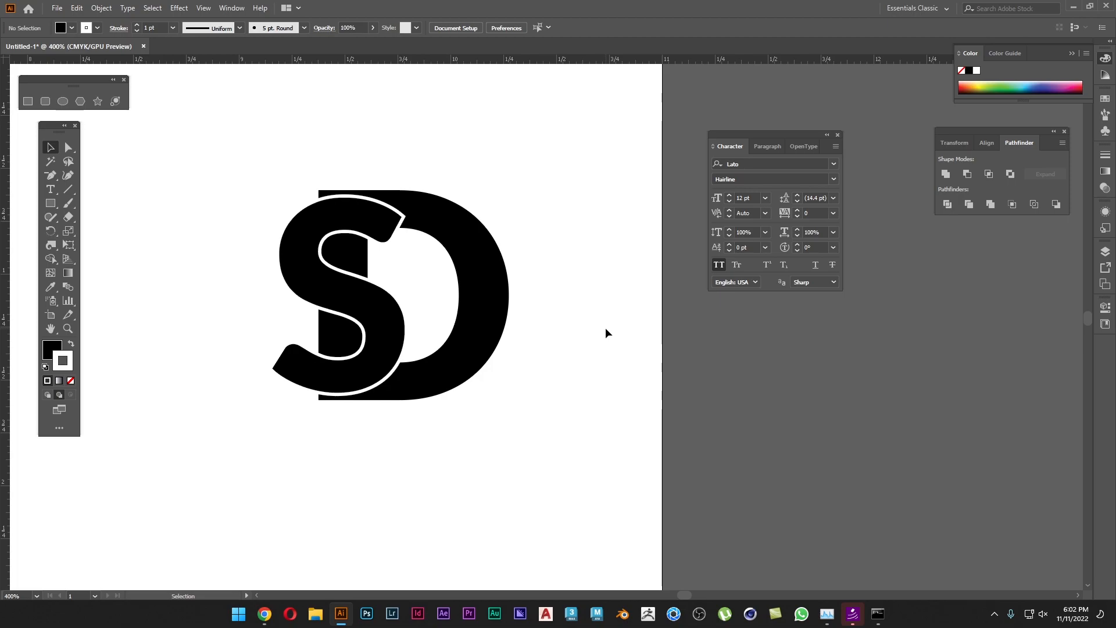
Try rotating the outlined S onto its side, moving it over the D's lower part and tilting it diagonally.
click(388, 314)
drag(412, 294, 441, 176)
click(531, 329)
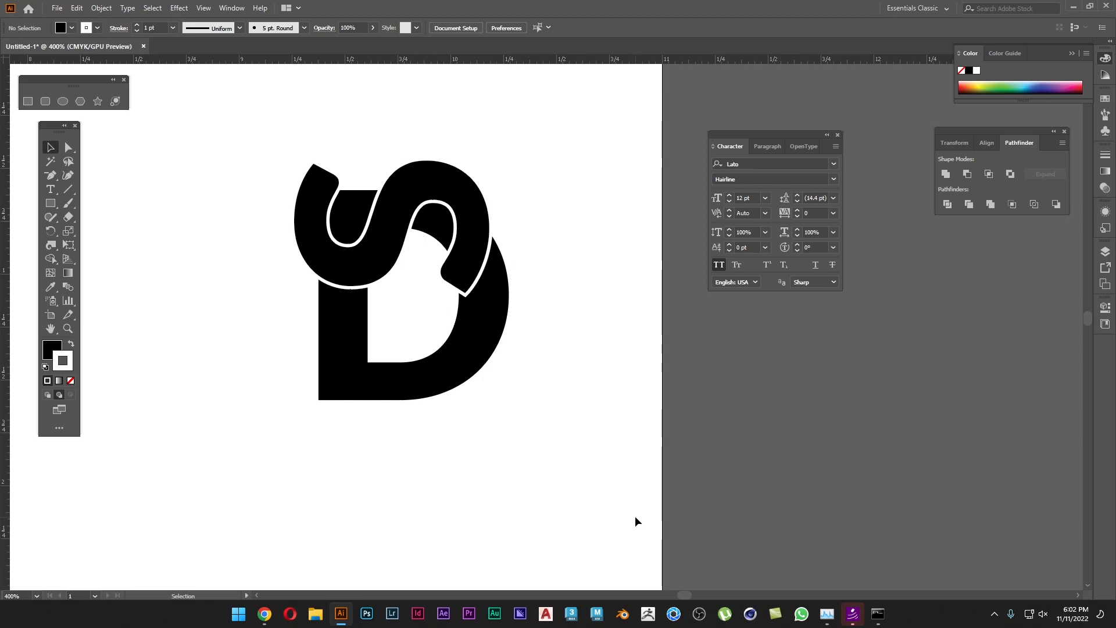
drag(470, 235, 462, 384)
click(569, 449)
click(462, 370)
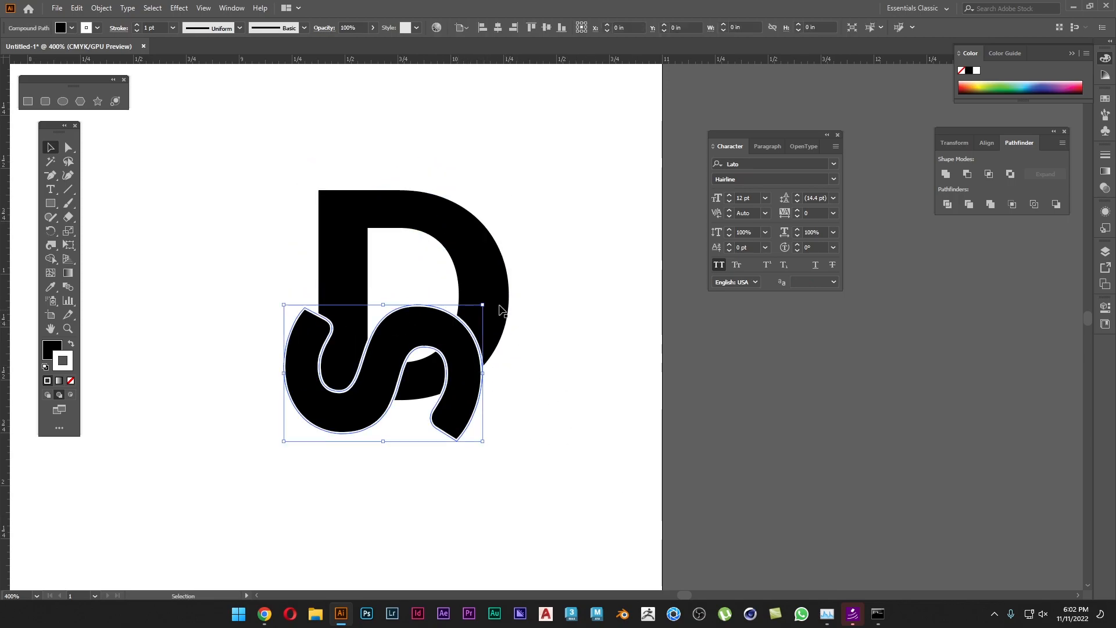
drag(485, 299, 465, 388)
click(581, 401)
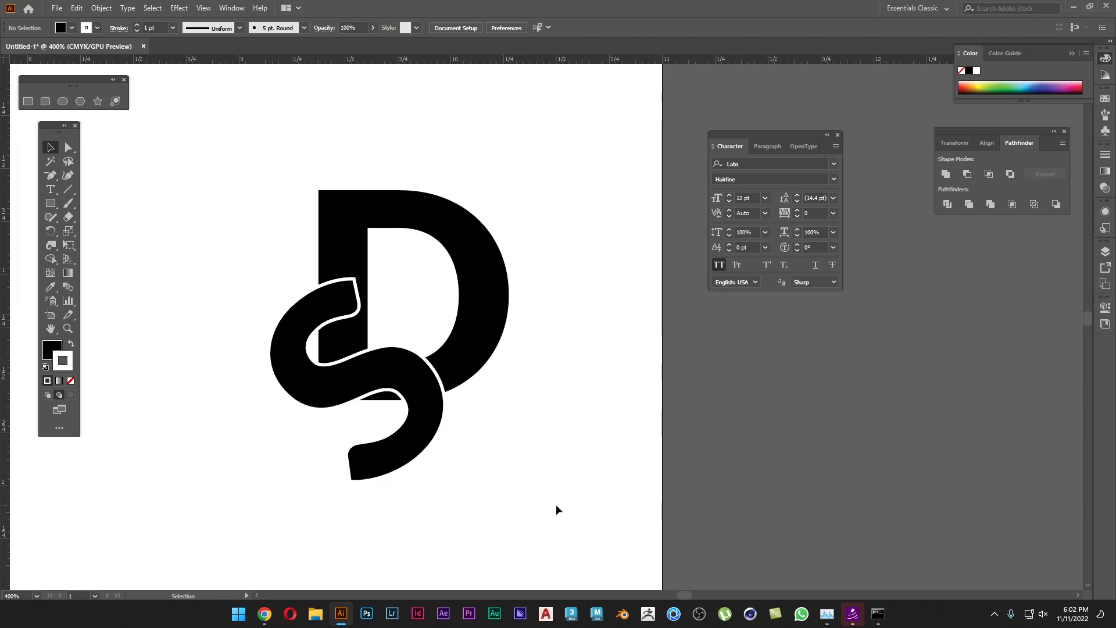
Cut the S away from the D, and undo the cut together with the S's moves and rotations.
click(434, 413)
key(a)
key(ctrl+x)
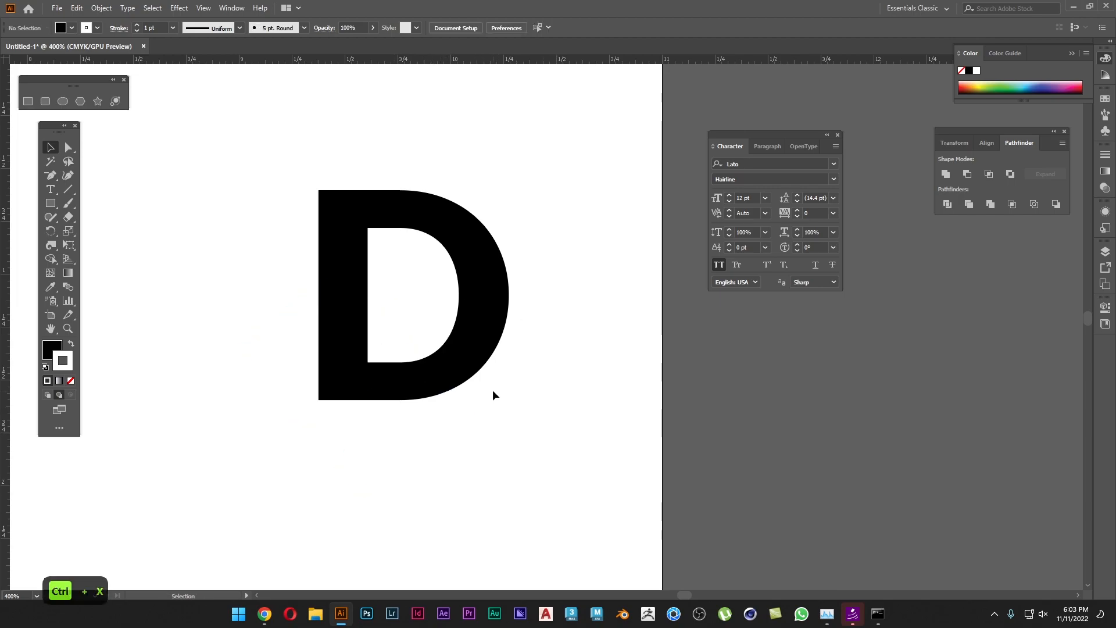
key(ctrl+z)
key(ctrl+z)
key(ctrl+z)
key(ctrl+z)
key(ctrl+z)
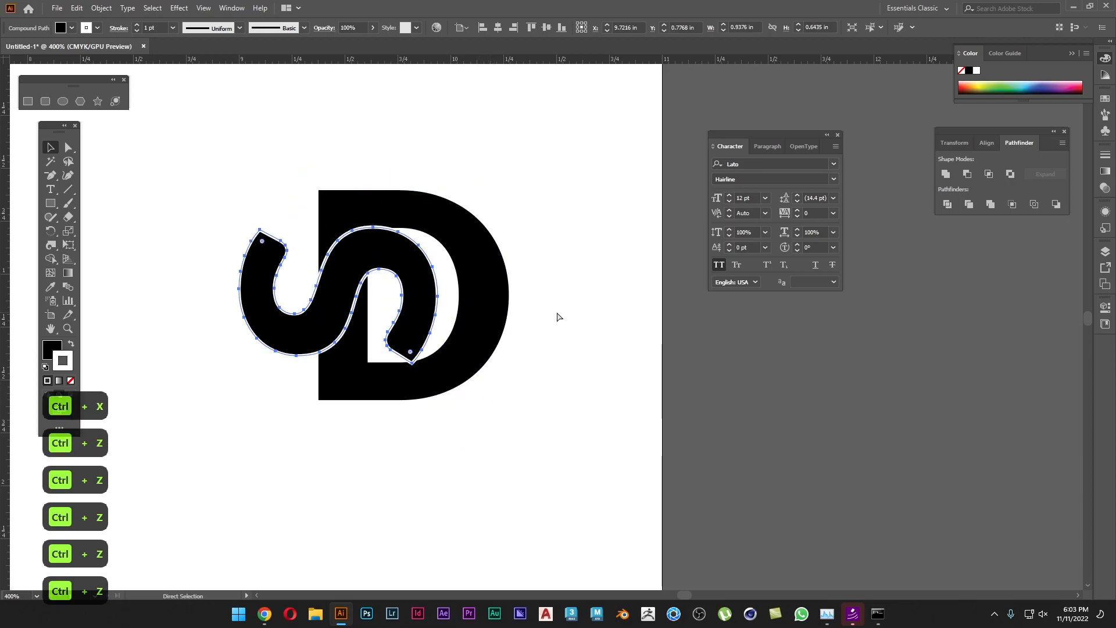
key(ctrl+z)
Move the S clear of the D and extend the D's stem about 0.42 in towards the S.
key(space)
drag(437, 367, 590, 373)
drag(525, 334, 275, 335)
key(space)
key(a)
click(474, 319)
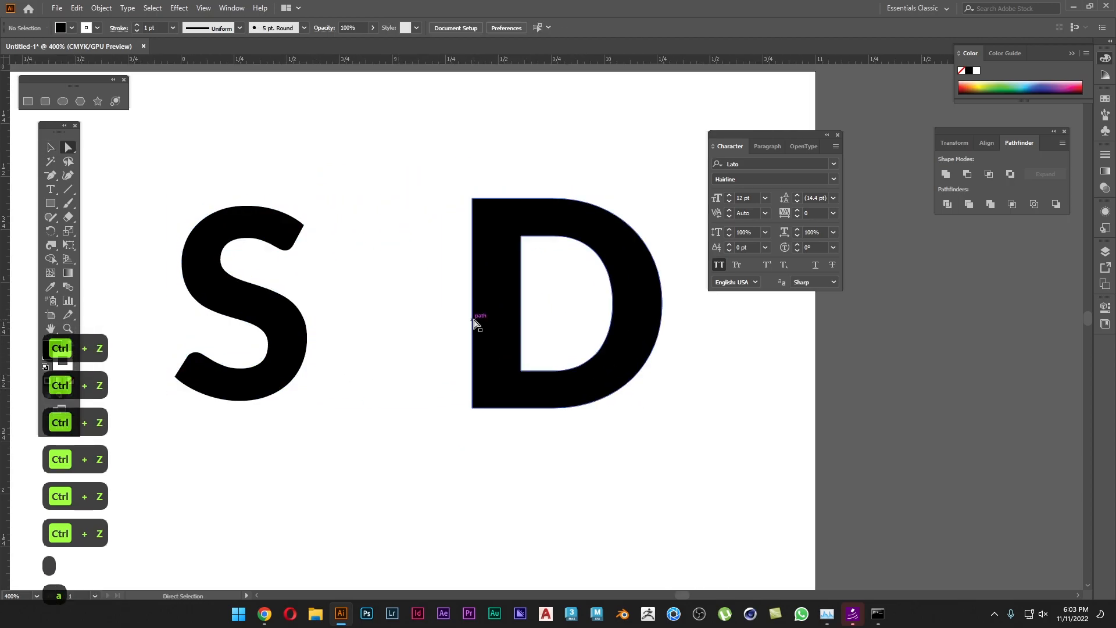
drag(473, 319, 382, 317)
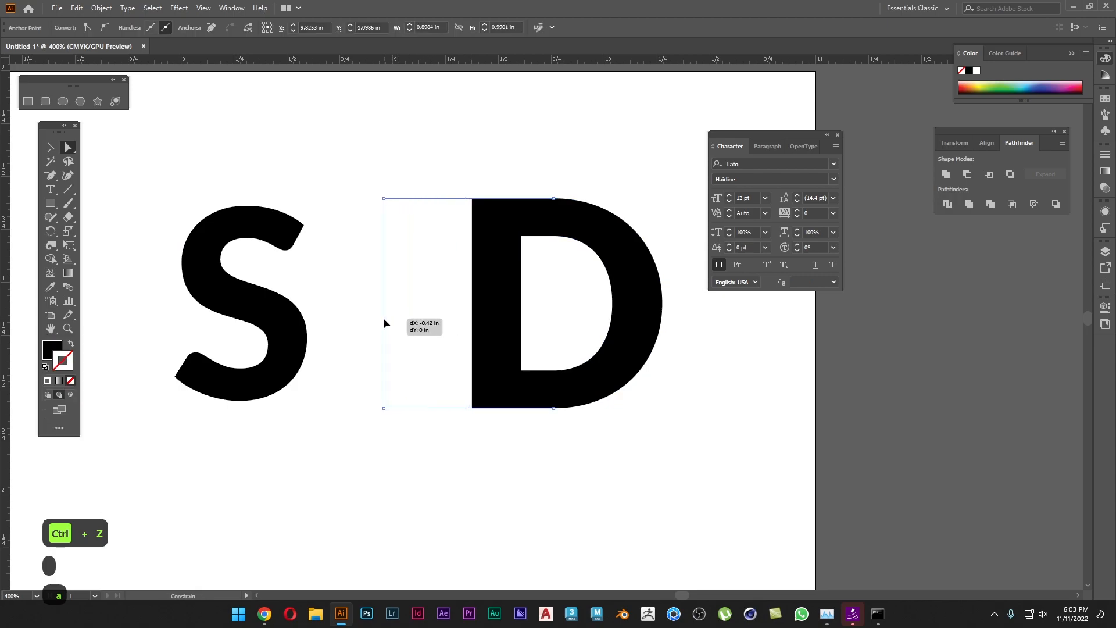
Try placing the outlined S over the D's widened stem and enlarging it beyond the D's height.
key(v)
click(443, 458)
drag(278, 352, 480, 353)
drag(441, 397, 451, 426)
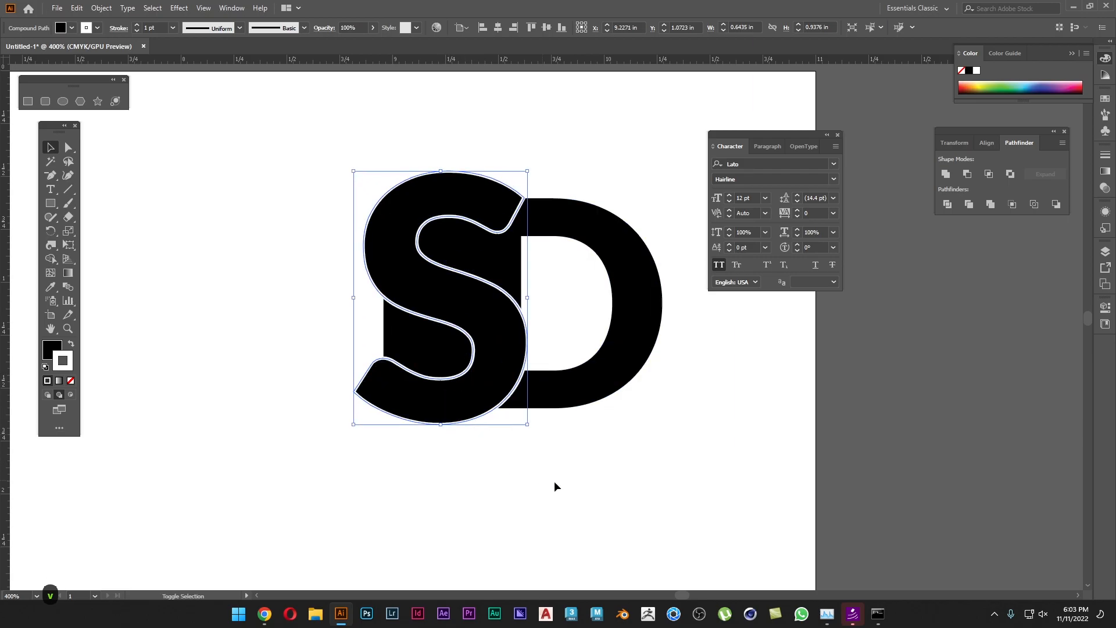
click(543, 482)
key(space)
drag(627, 504, 567, 506)
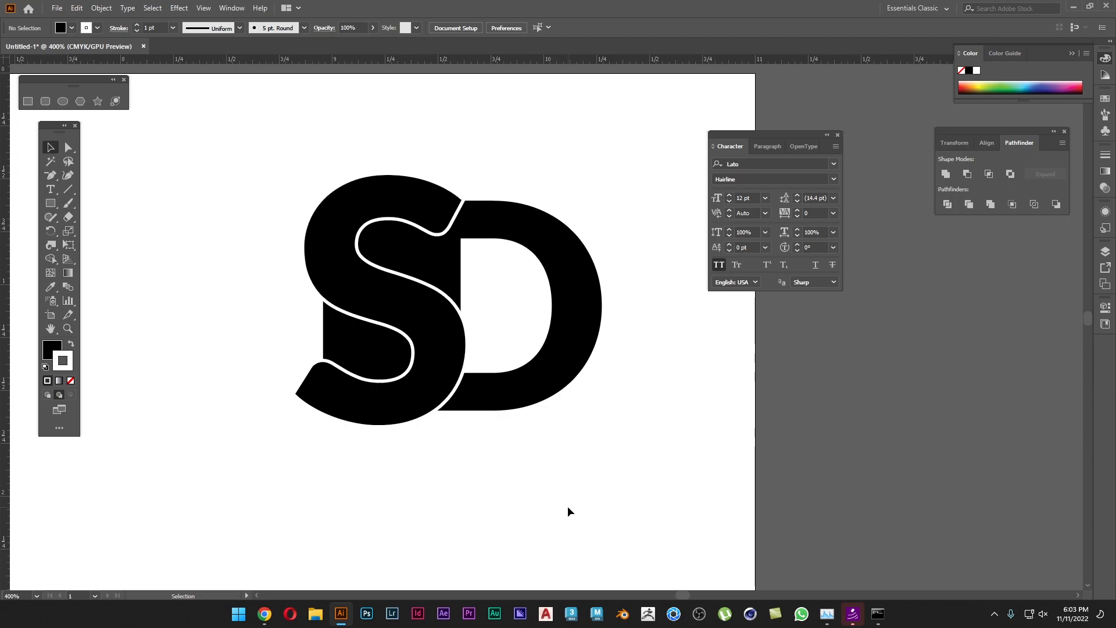
Undo the S's enlargement and move as well as the D's stem extension.
key(ctrl+z)
key(ctrl+z)
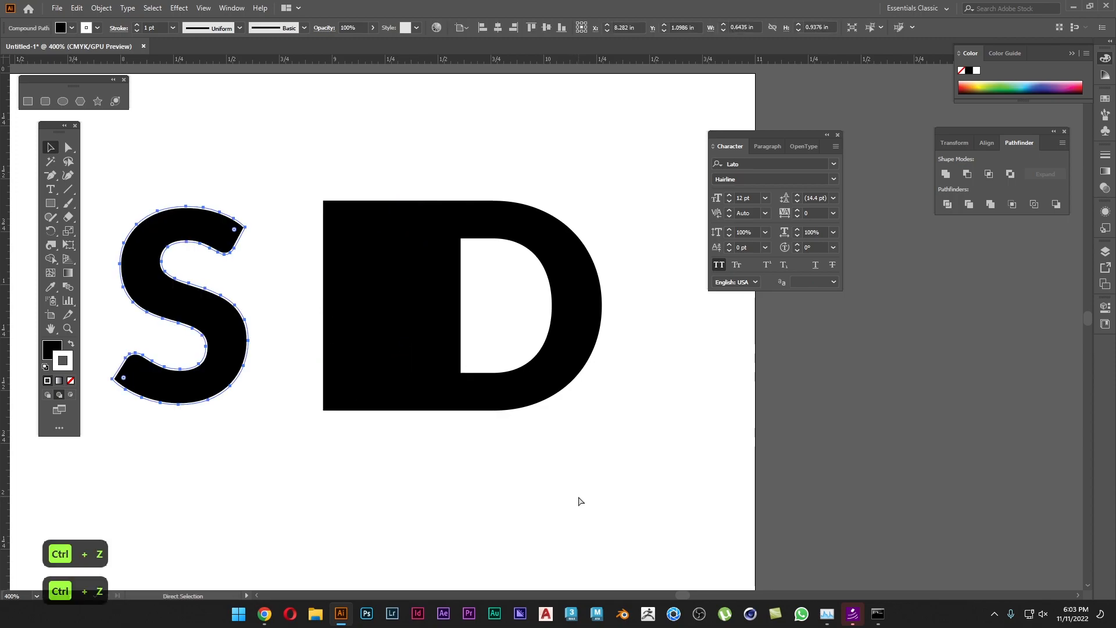
key(ctrl+z)
Place the S over the D's stem with a pinkish-red fill and remove its white stroke.
drag(222, 364, 460, 366)
click(557, 473)
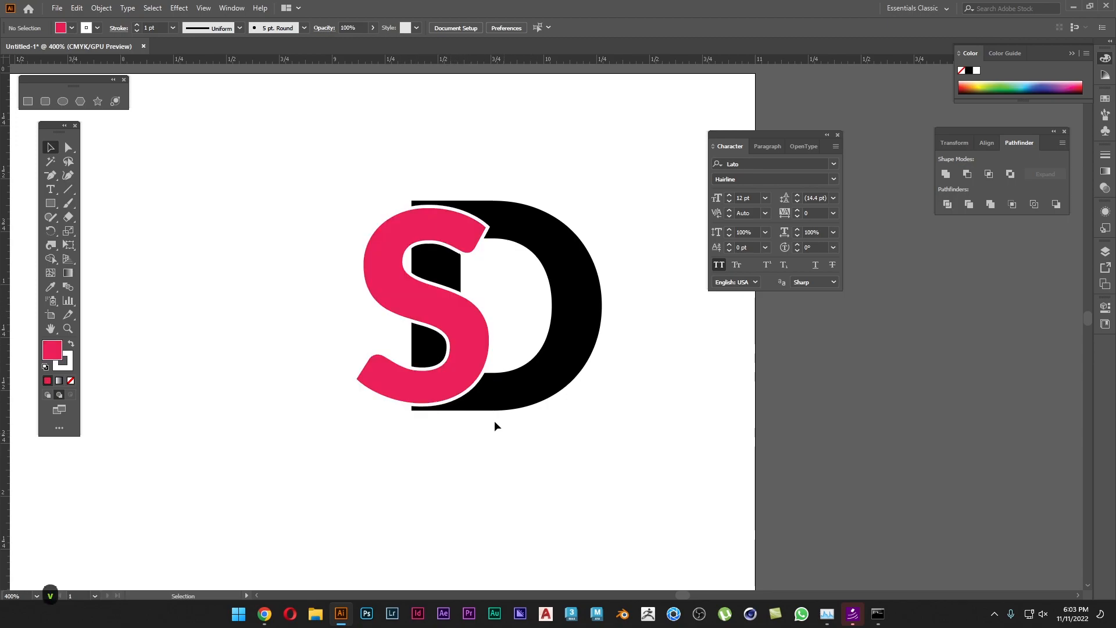
click(474, 350)
click(64, 361)
click(71, 381)
click(344, 459)
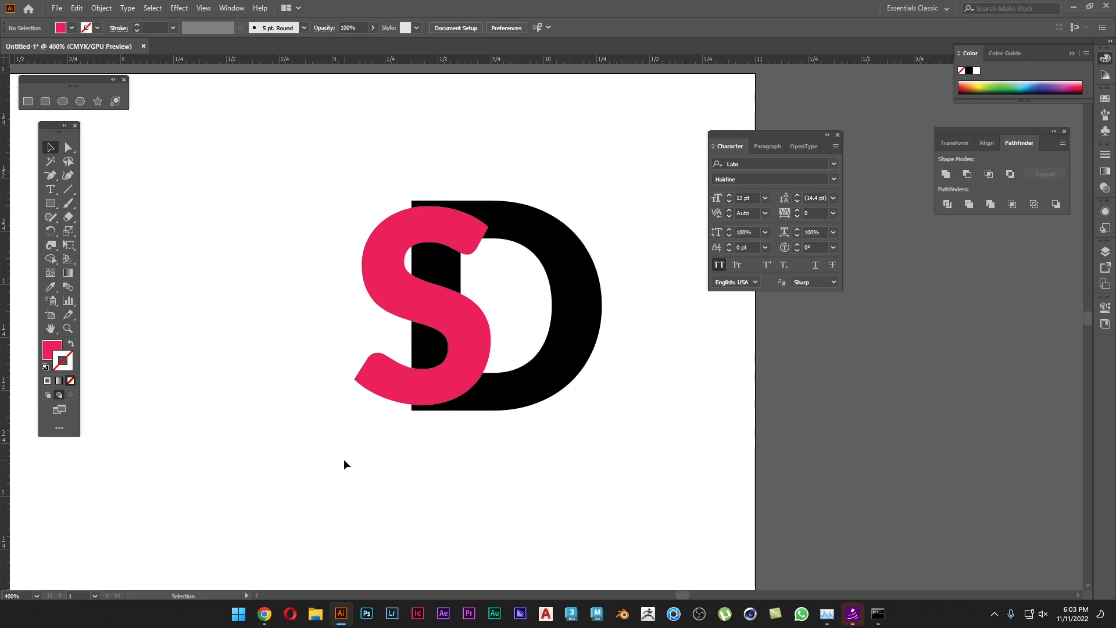
Copy the black D, paste the copy in front of it, and bring the copy above the S.
scroll(430, 403, up, 2)
drag(496, 420, 334, 536)
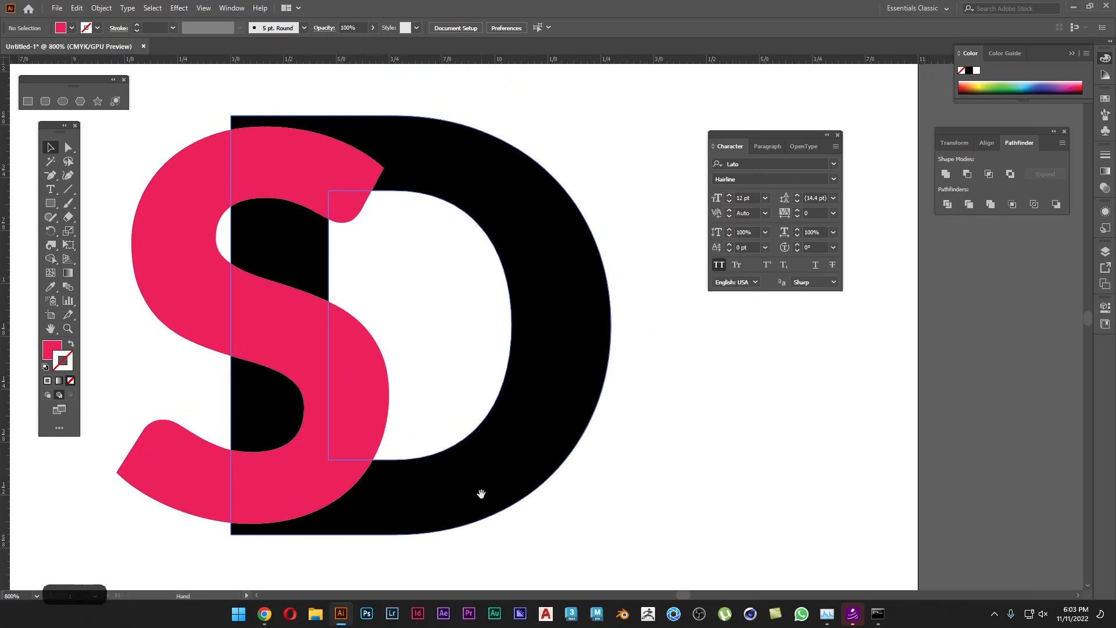
drag(481, 493, 508, 488)
click(545, 494)
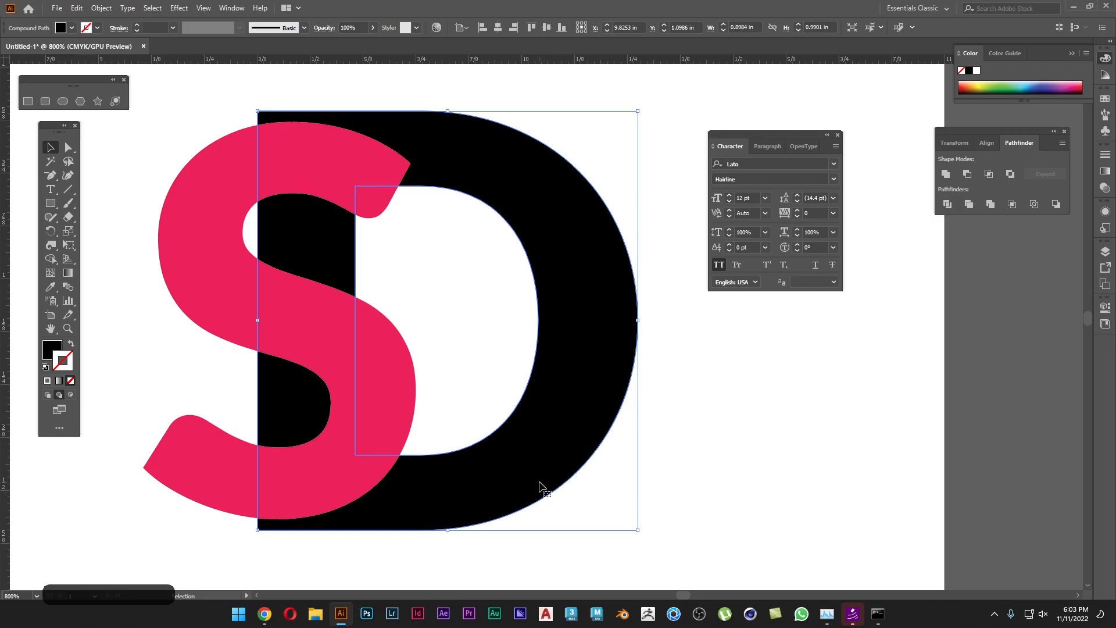
key(ctrl+c)
key(ctrl+f)
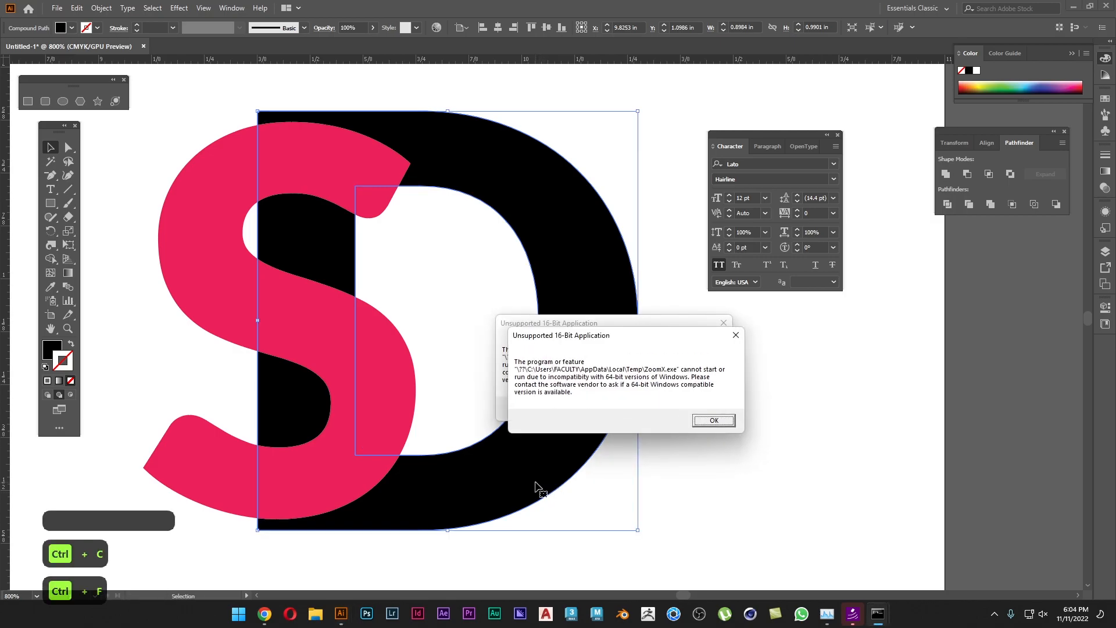
right_click(489, 479)
mouse_move(552, 420)
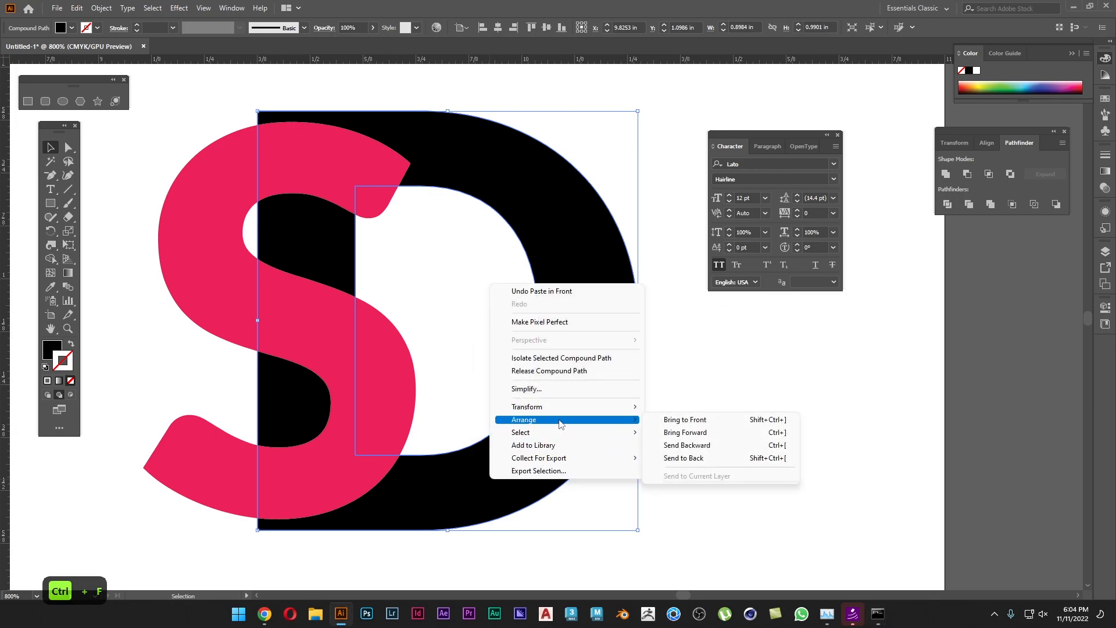
click(704, 421)
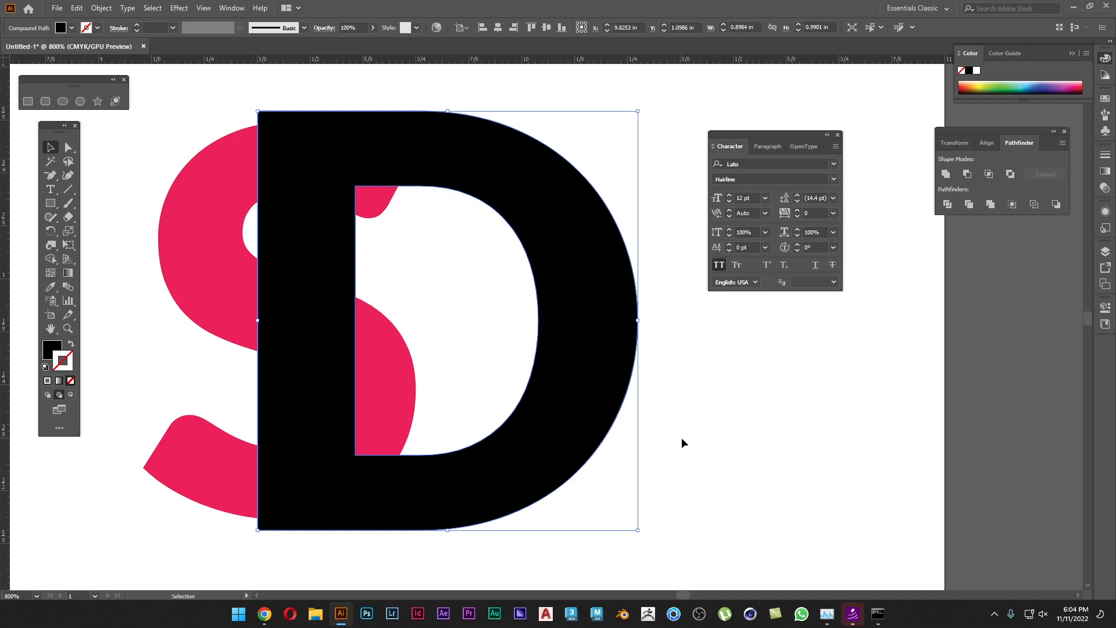
Try moving the outer path of the front D copy away in isolation mode, and undo the move.
double_click(596, 369)
drag(596, 370, 712, 372)
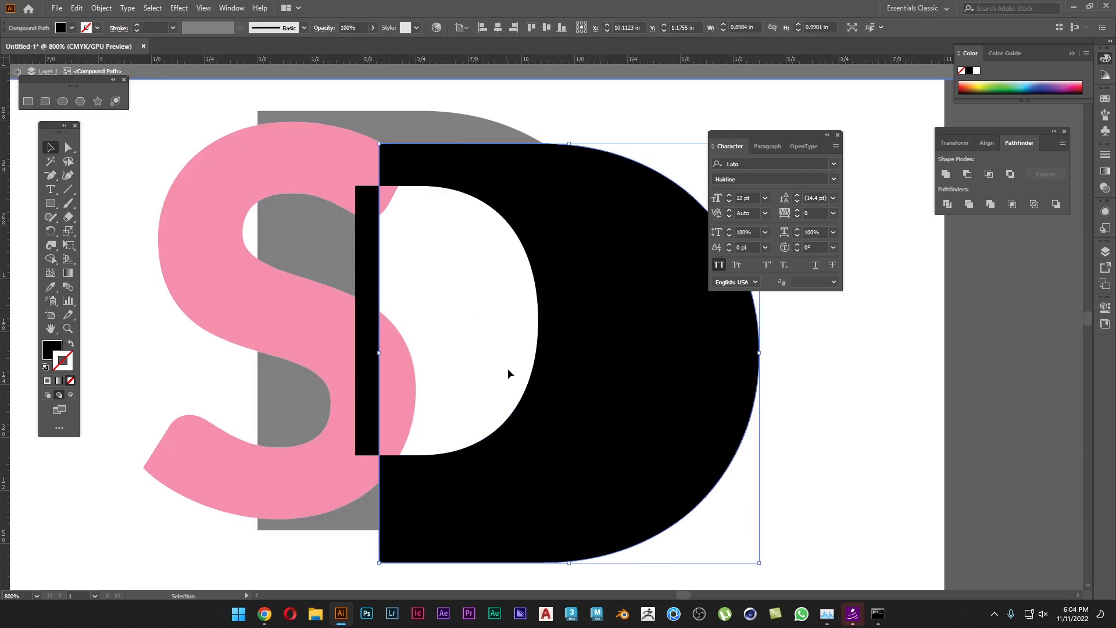
key(ctrl+z)
key(ctrl+z)
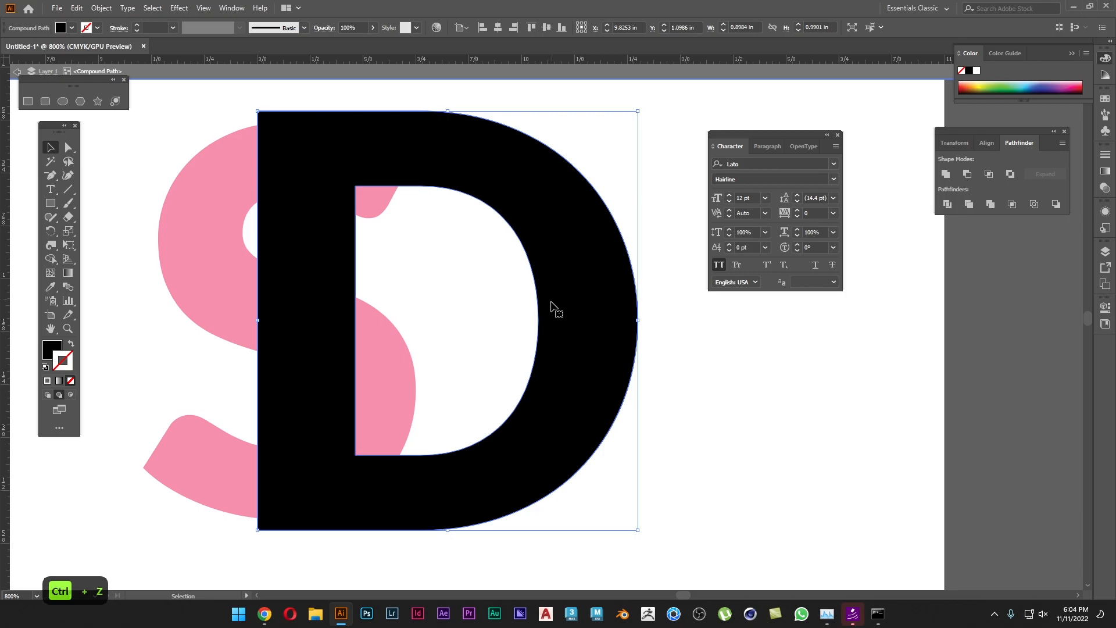
key(ctrl+z)
click(67, 191)
click(67, 195)
click(51, 219)
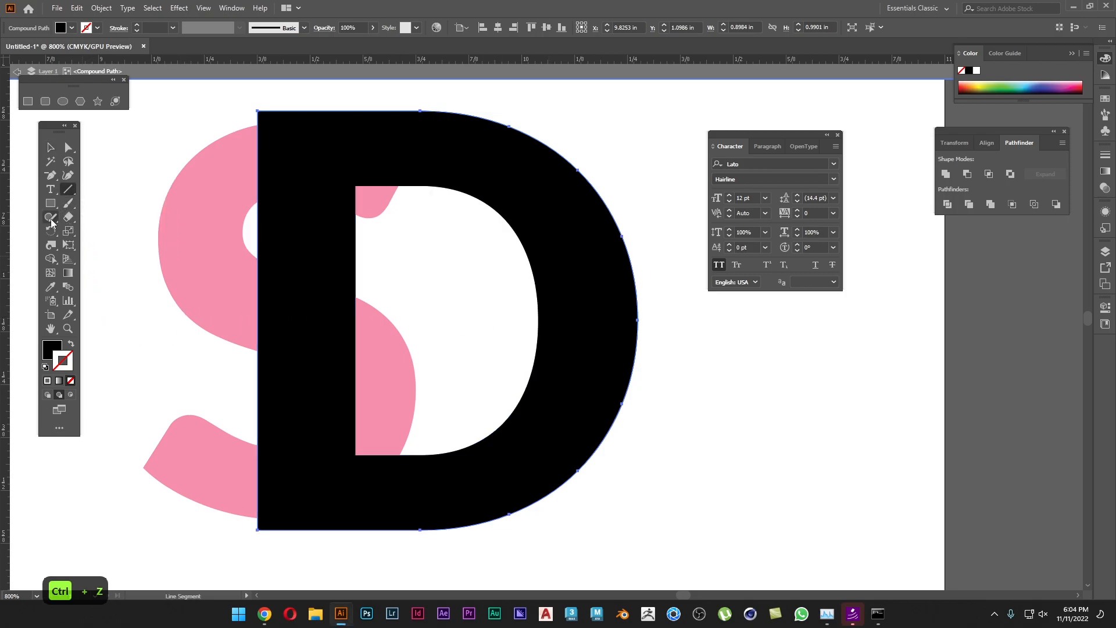
click(50, 220)
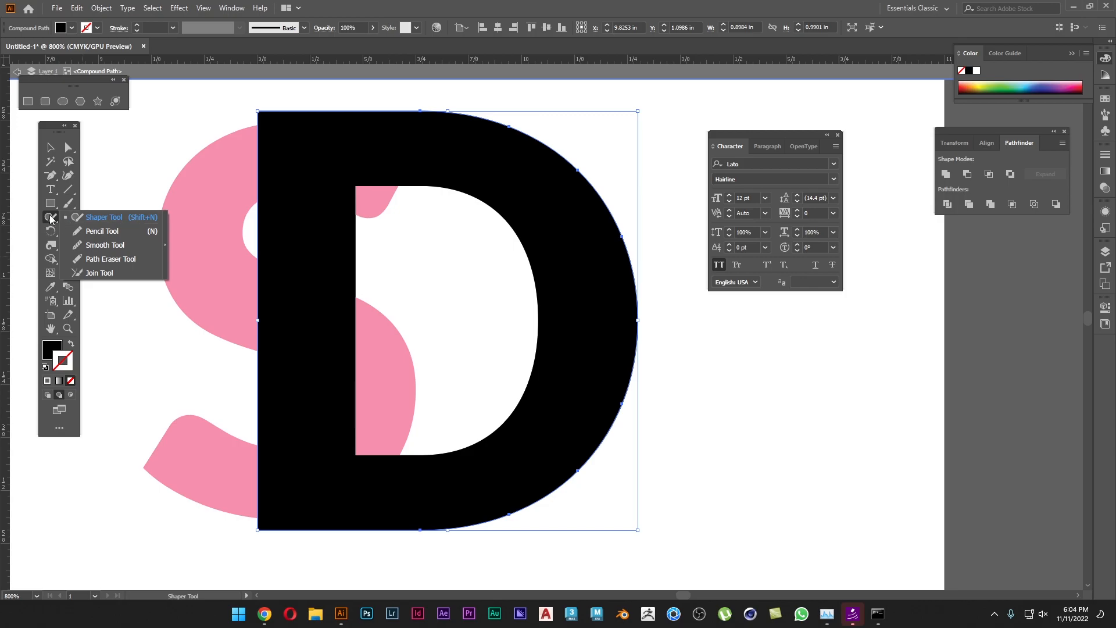
click(51, 218)
click(67, 218)
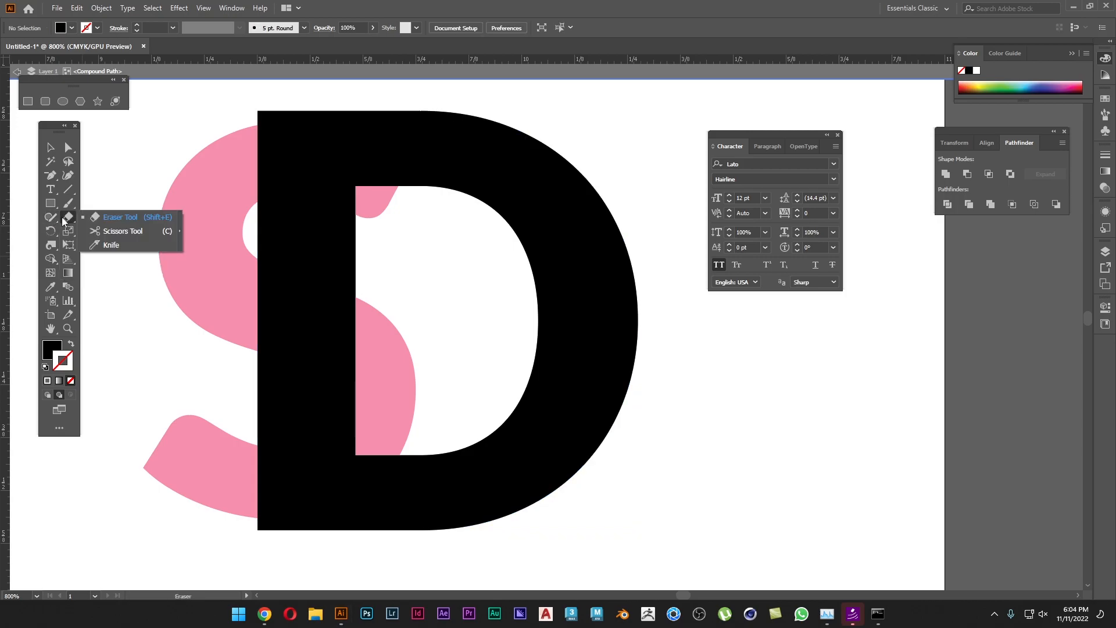
click(133, 232)
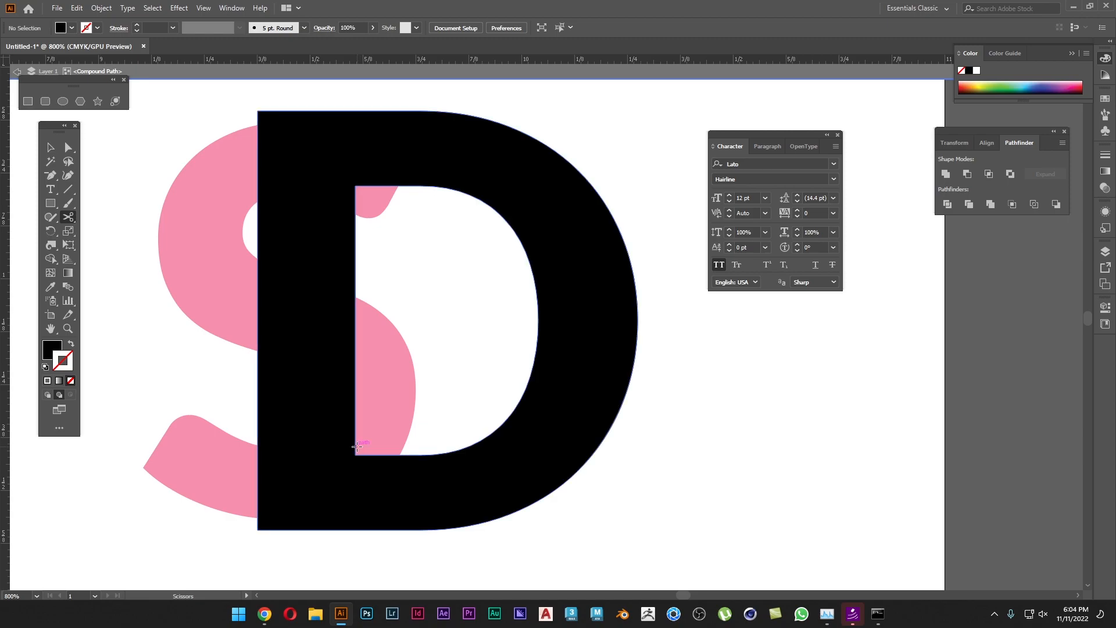
key(v)
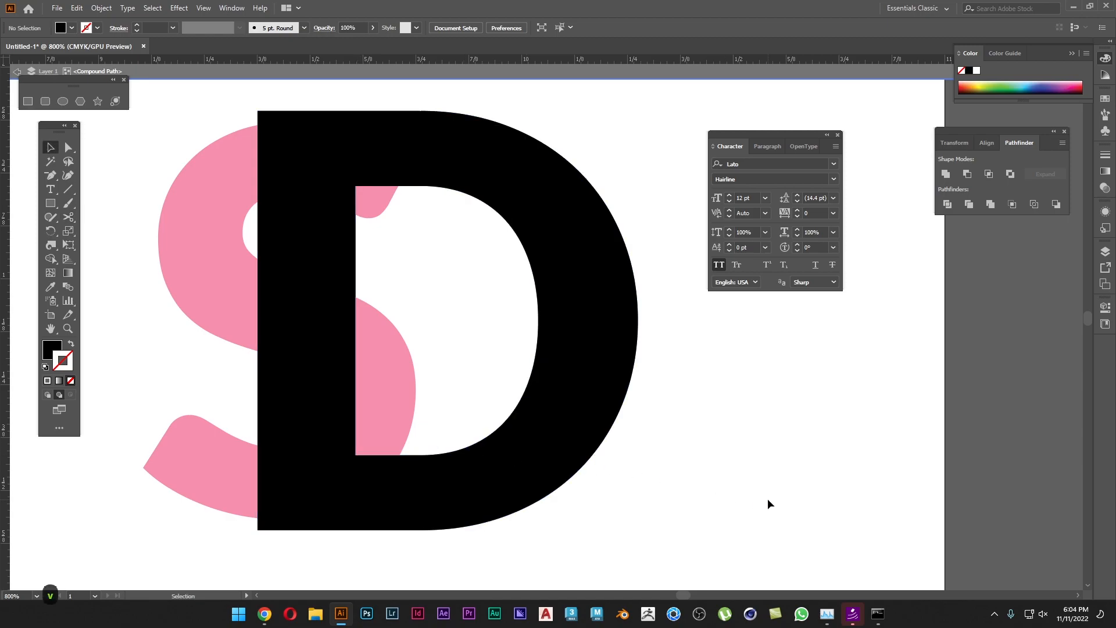
double_click(767, 497)
Move the front D copy sideways, clear of the overlapping S and D.
key(space)
drag(505, 529, 488, 532)
drag(340, 508, 849, 496)
Cover the lower end of the D's stem with a black rectangle about 0.23 × 0.18 in, hiding the S there.
click(50, 202)
mouse_move(338, 243)
mouse_down()
mouse_move(298, 250)
mouse_move(245, 324)
mouse_move(241, 405)
mouse_move(285, 446)
mouse_move(285, 512)
mouse_up()
key(v)
click(644, 545)
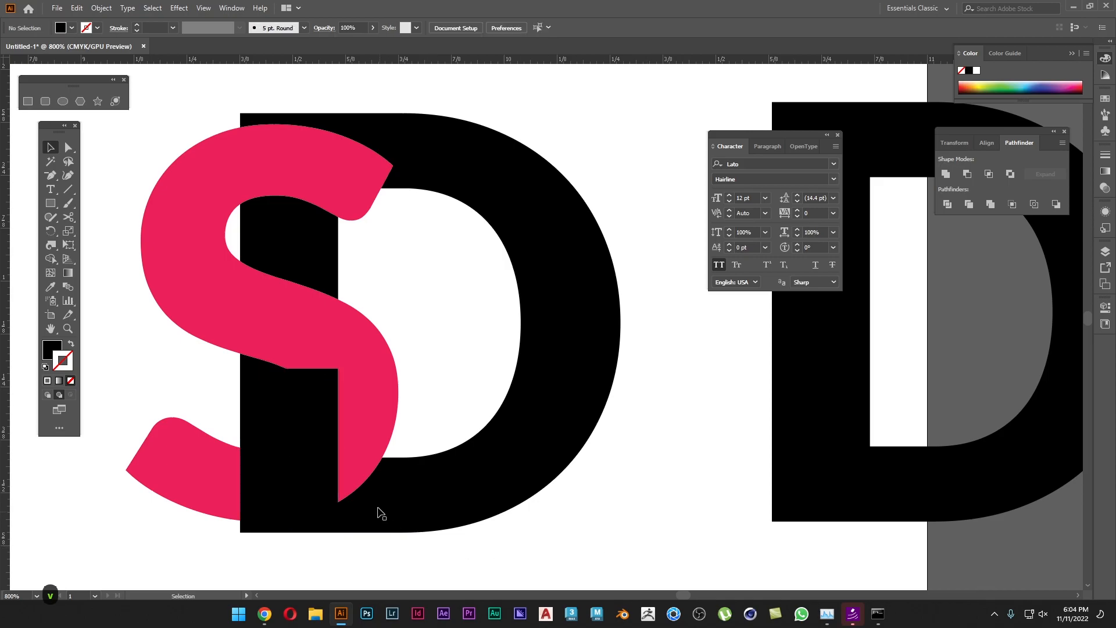
click(296, 392)
drag(289, 368, 295, 453)
drag(296, 459, 296, 458)
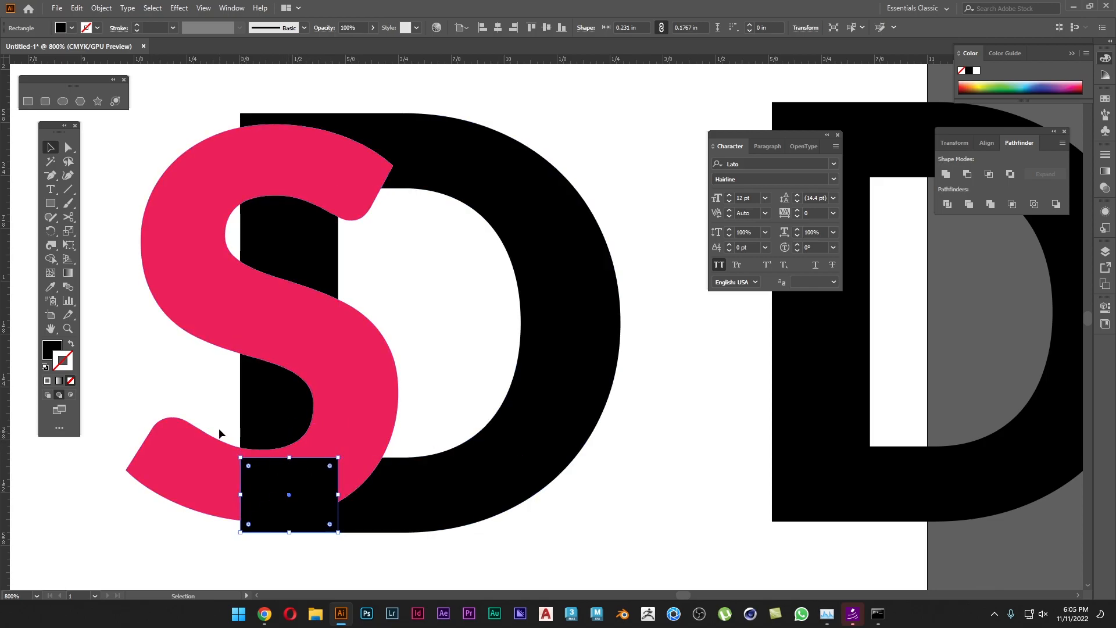
Shift the S further into the D and enlarge it to about 0.67 × 0.98 in, extending below the D.
click(343, 441)
mouse_move(374, 373)
mouse_down()
mouse_move(391, 372)
mouse_move(362, 375)
mouse_up()
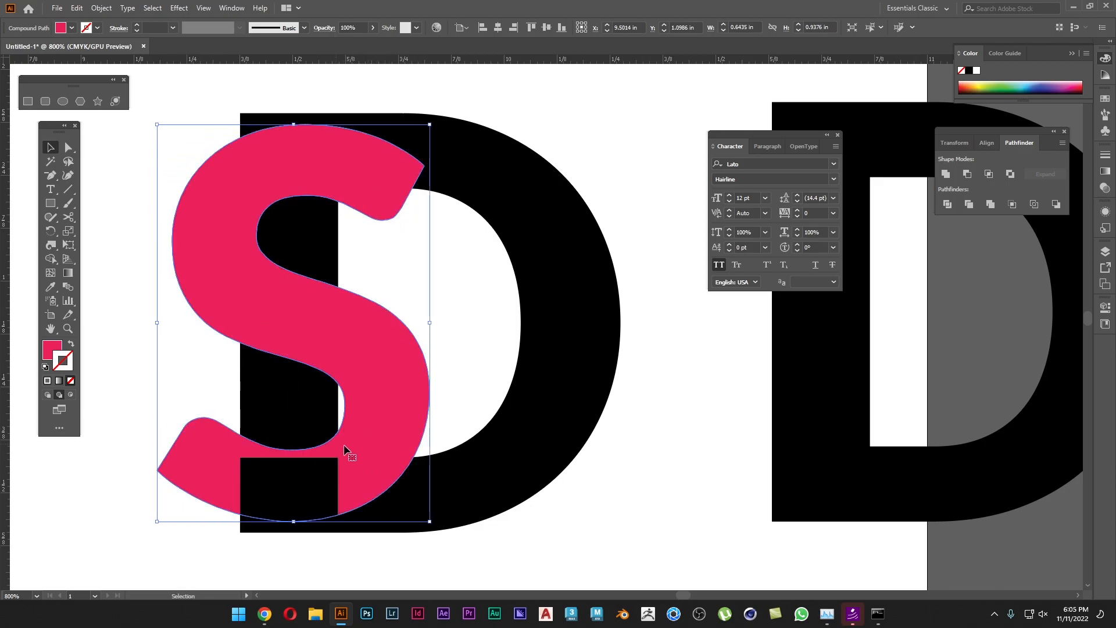
shift+click(298, 524)
drag(298, 523, 298, 538)
drag(378, 472, 381, 481)
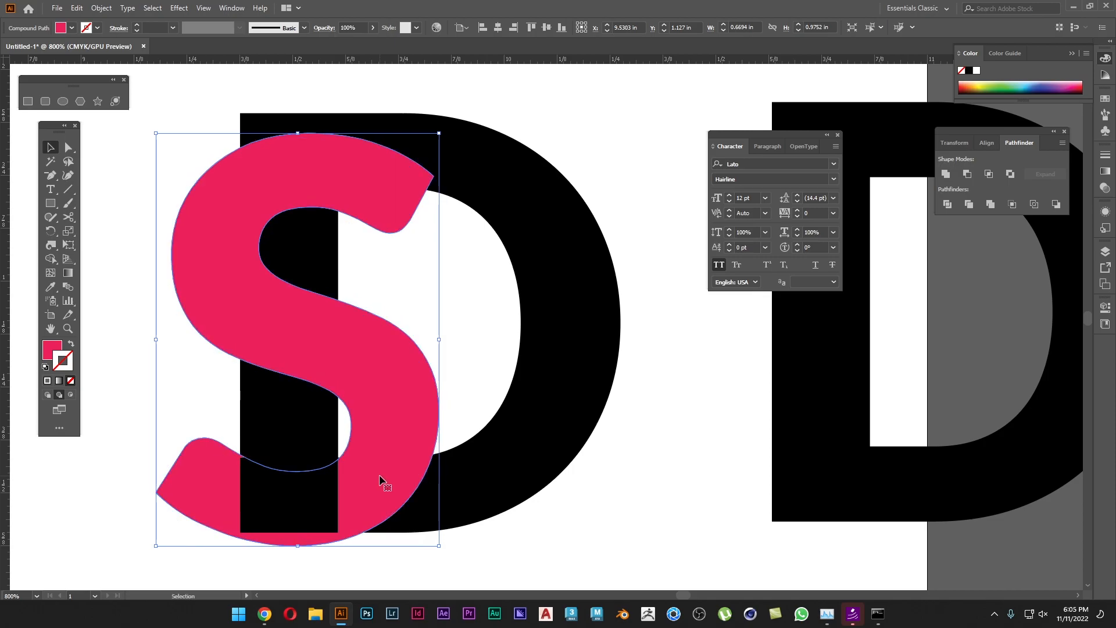
Extend the black rectangle upwards to about 0.21 in high to cover the S across the D's stem.
scroll(382, 480, down, 1)
drag(323, 222, 346, 232)
click(167, 376)
click(298, 468)
drag(319, 467, 318, 454)
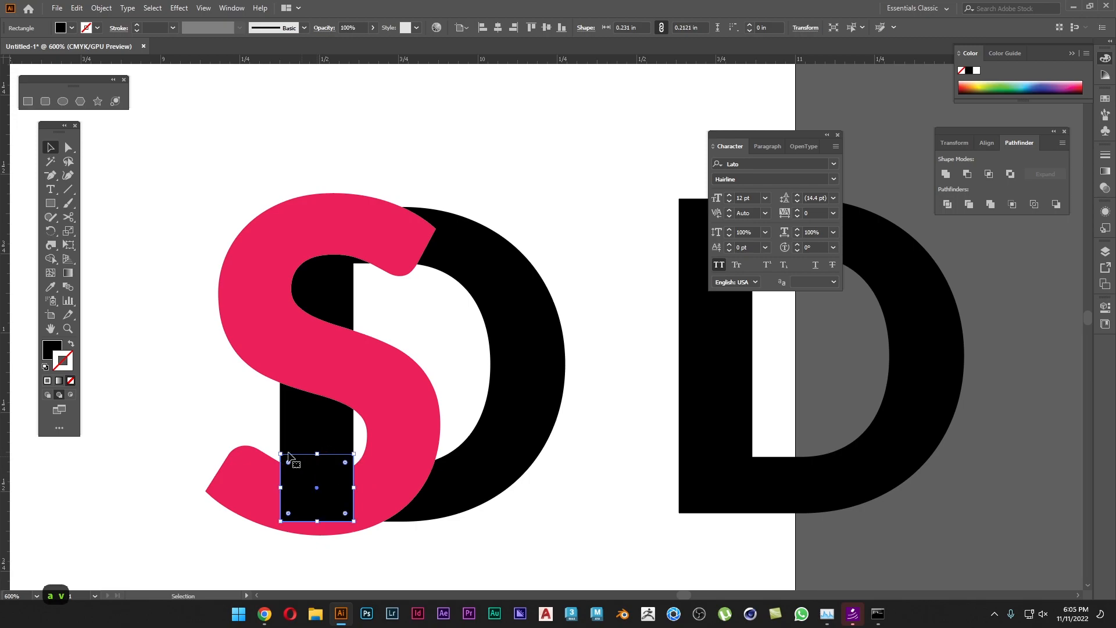
click(214, 411)
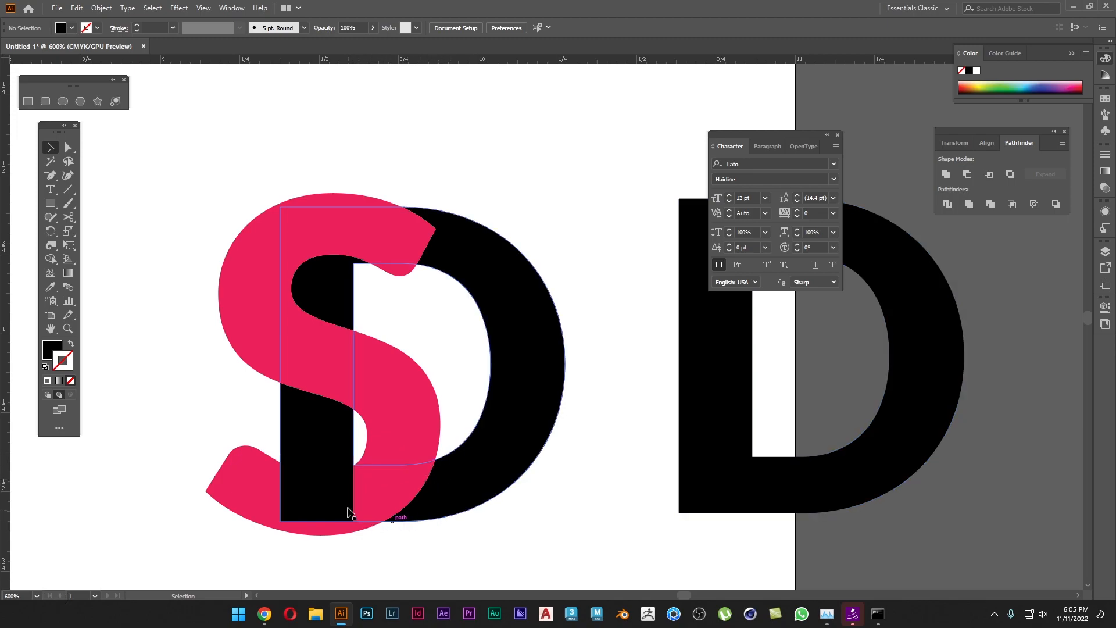
Lasso the separate D copy's anchor points and delete all but the two path pieces along its bottom edge.
key(a)
click(845, 496)
drag(845, 496, 635, 483)
key(Tab)
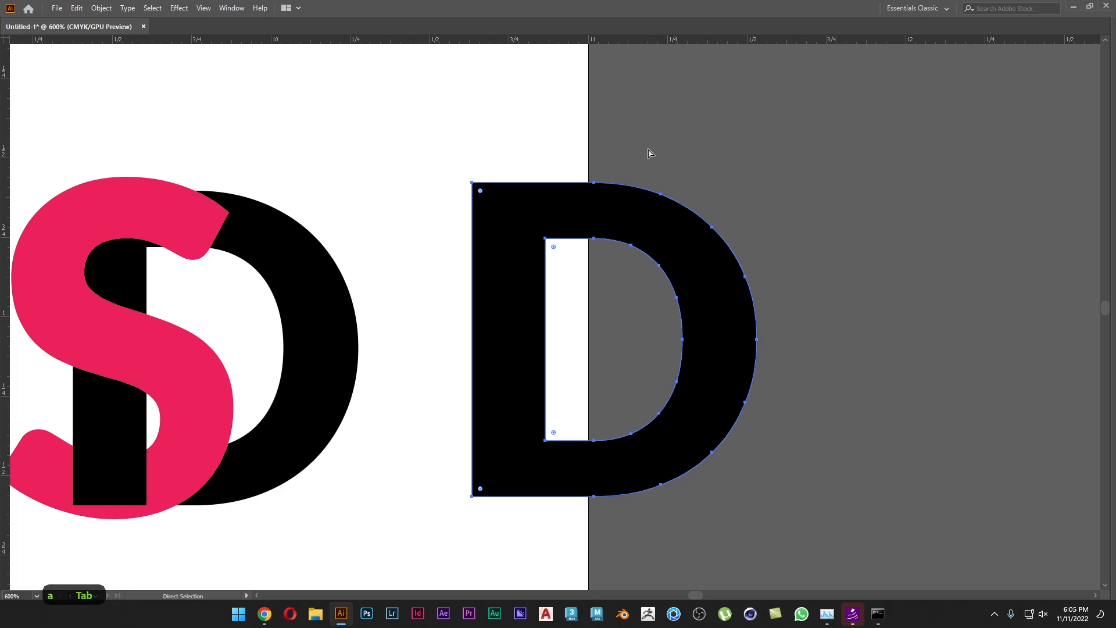
key(q)
mouse_move(642, 395)
mouse_down()
mouse_move(663, 462)
mouse_move(736, 469)
mouse_move(792, 276)
mouse_move(559, 108)
mouse_move(417, 168)
mouse_move(531, 285)
mouse_move(623, 348)
mouse_move(644, 399)
mouse_move(668, 409)
mouse_up()
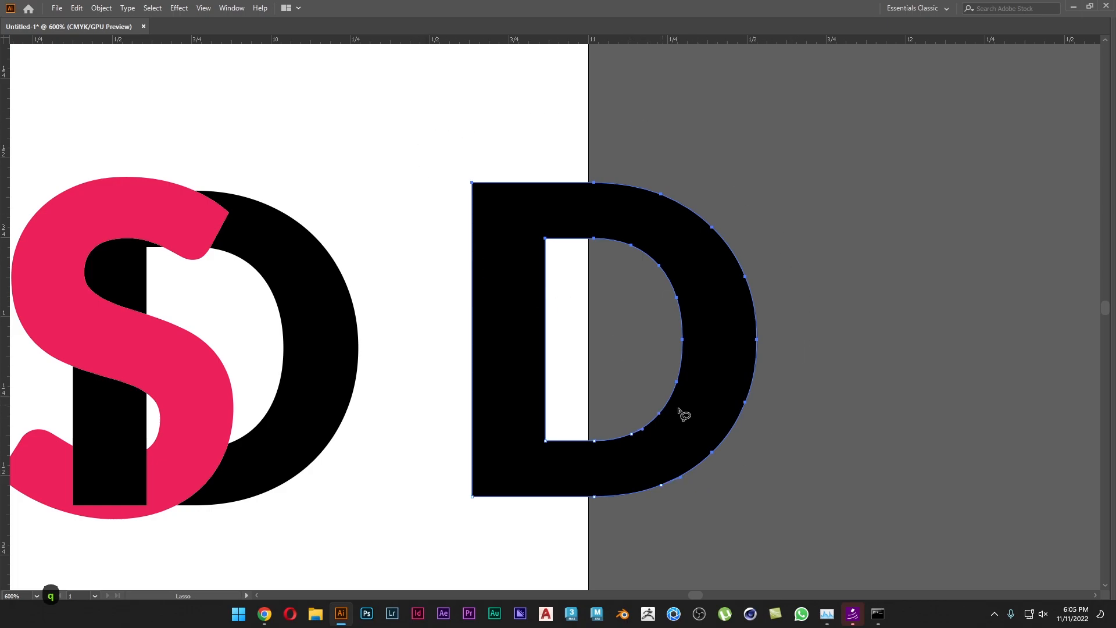
key(Delete)
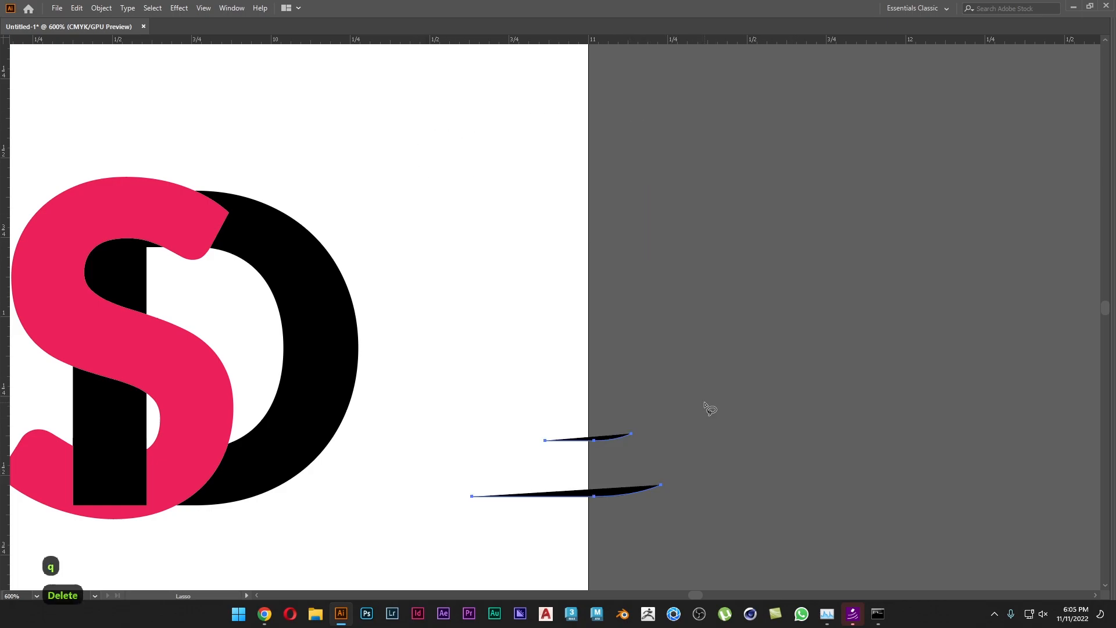
Join the matching end points of the two remaining path pieces into one closed shape.
key(a)
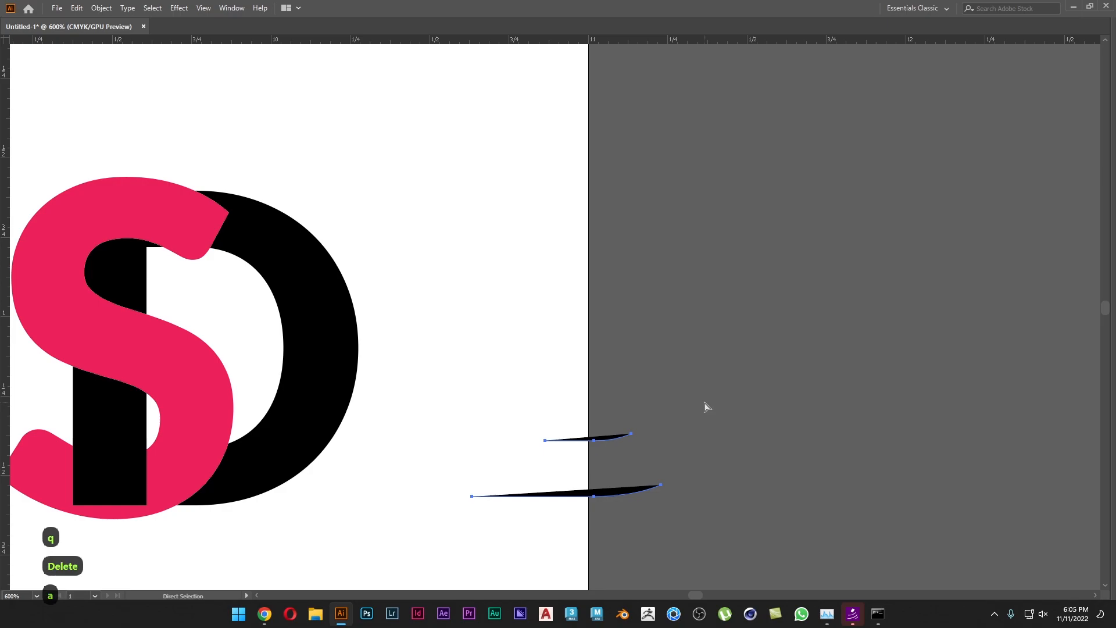
drag(701, 412, 623, 451)
shift+drag(707, 470, 654, 498)
right_click(742, 412)
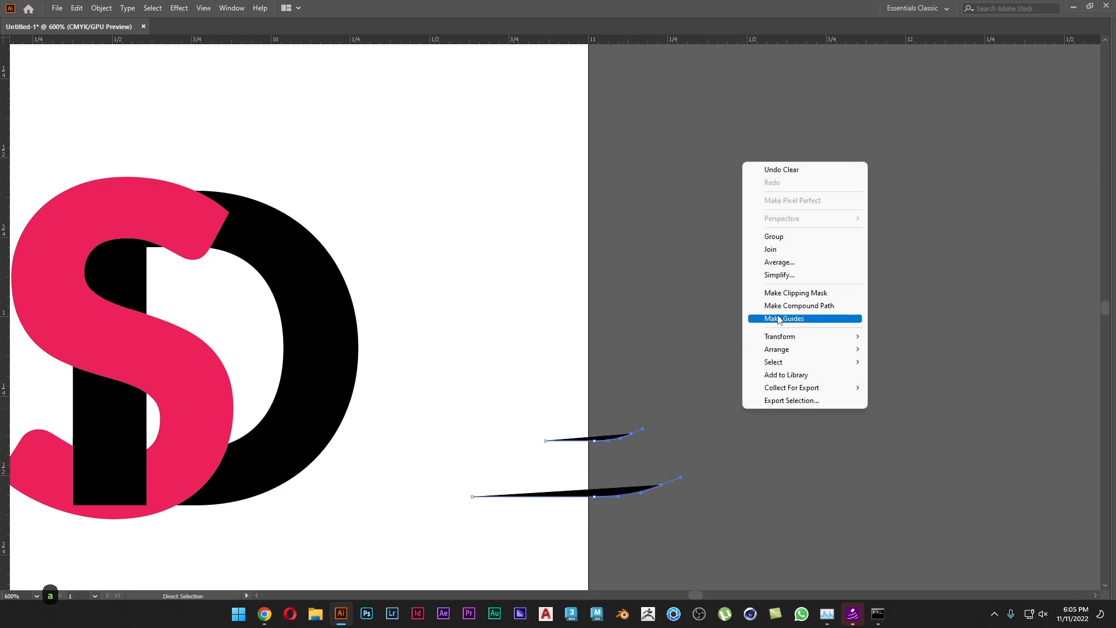
click(784, 250)
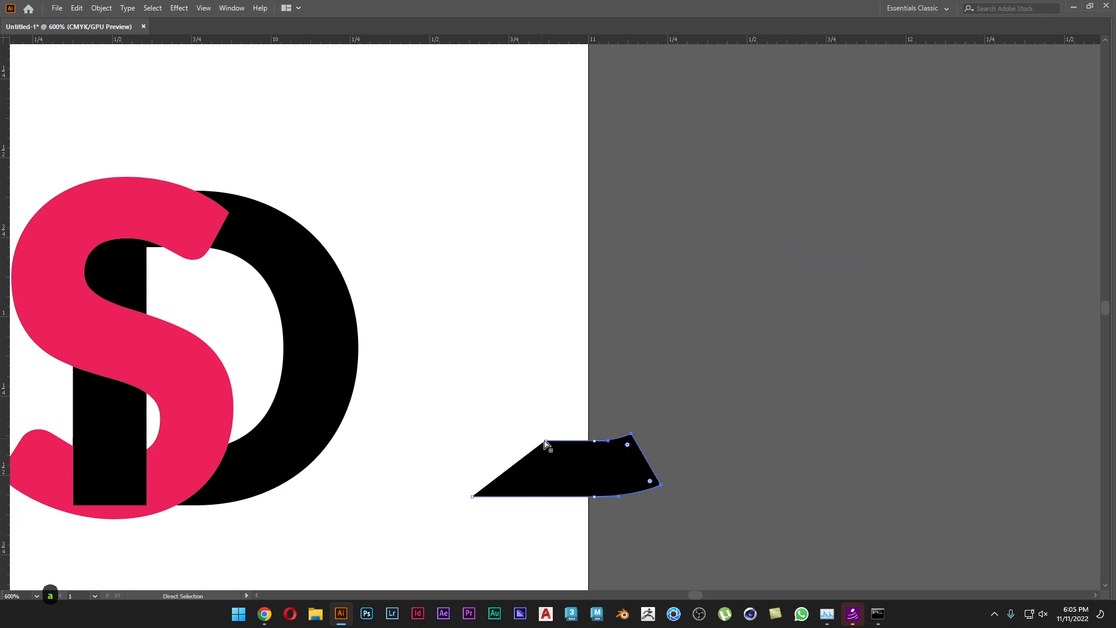
key(ctrl+j)
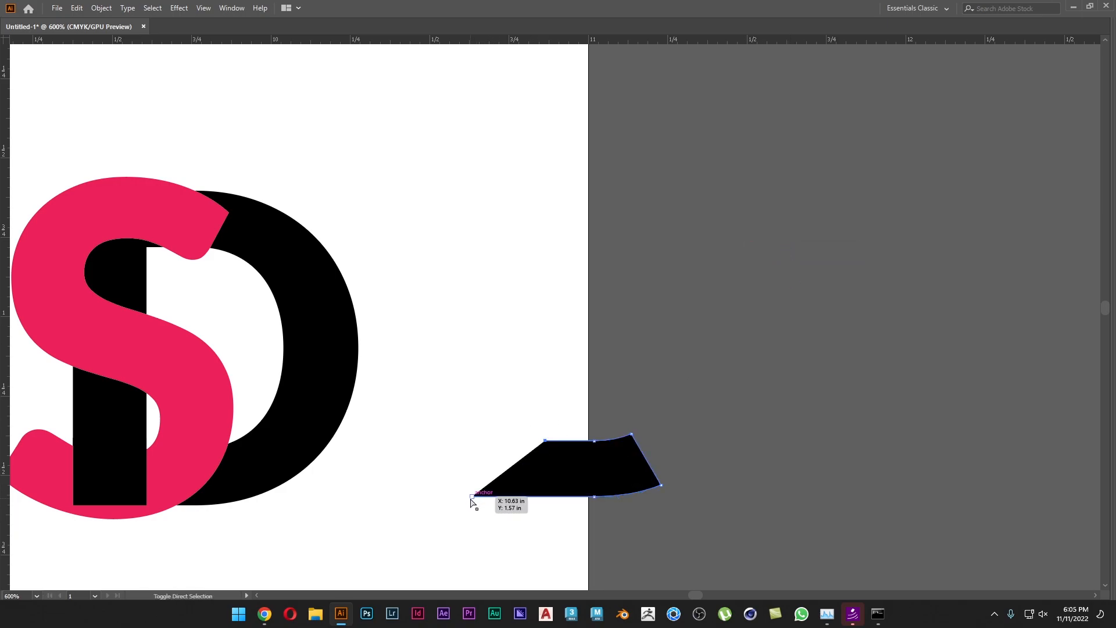
right_click(471, 500)
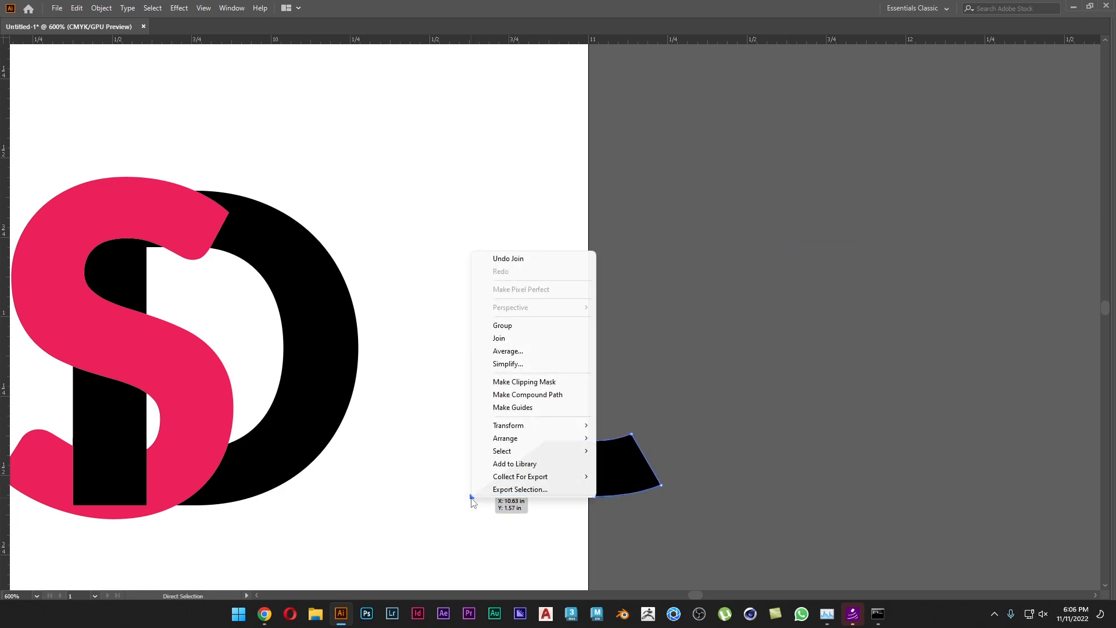
click(500, 340)
Place the closed shape over the D's bottom arm in front of the S and fine-tune its fit.
key(v)
drag(580, 482, 377, 473)
scroll(202, 489, up, 1)
scroll(366, 498, up, 1)
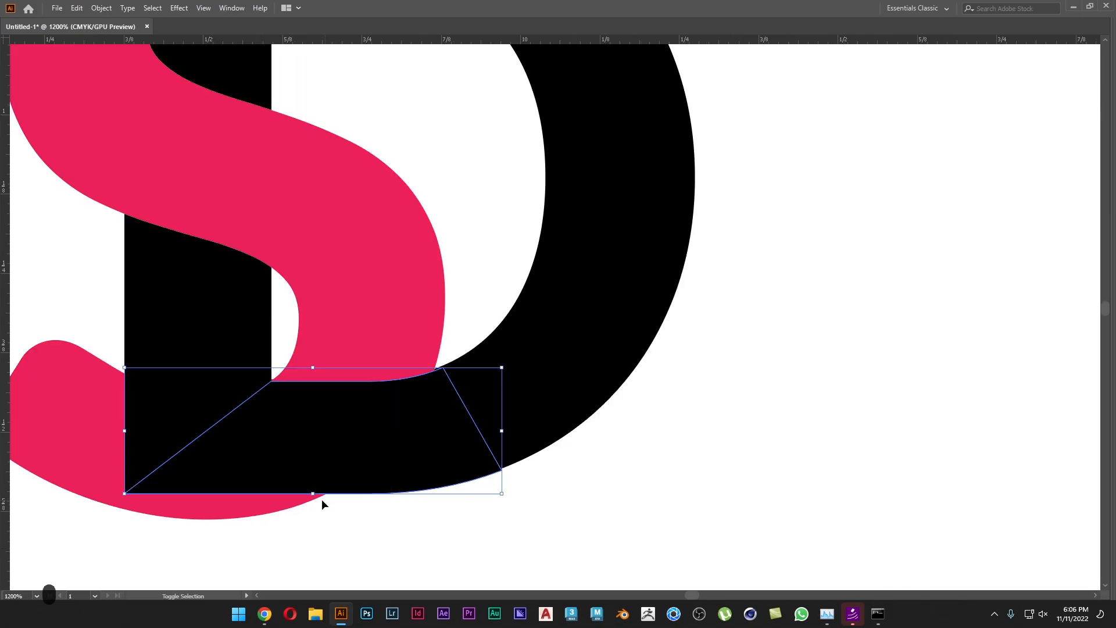
drag(502, 493, 501, 492)
click(566, 499)
Duplicate the shape covering the D's bottom arm in front and move the copy below the D.
scroll(566, 499, down, 1)
drag(578, 486, 581, 507)
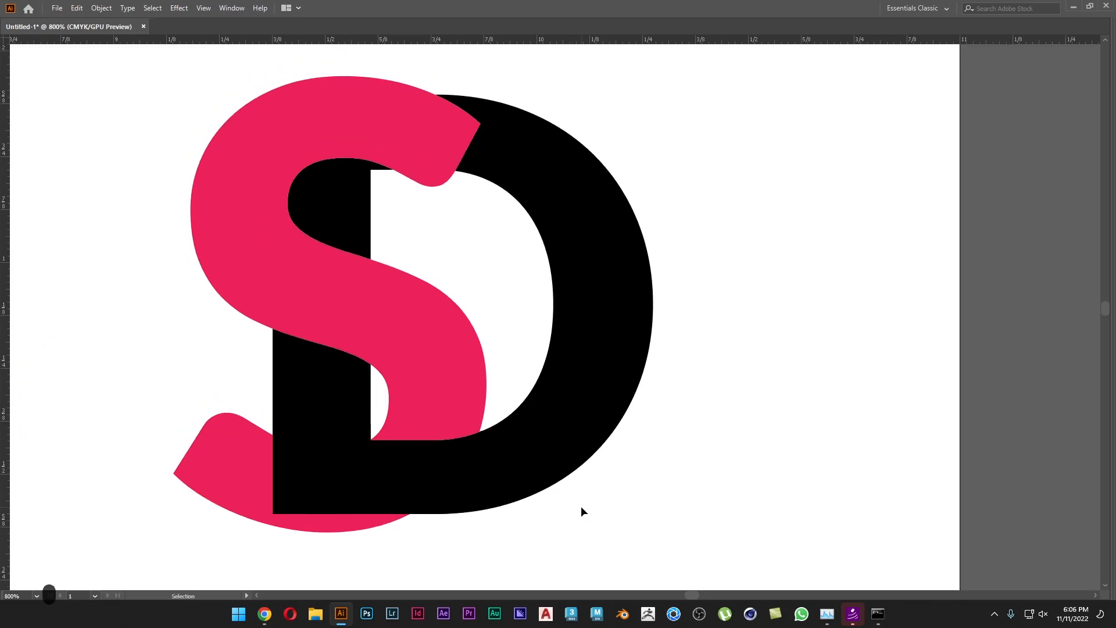
scroll(229, 456, up, 3)
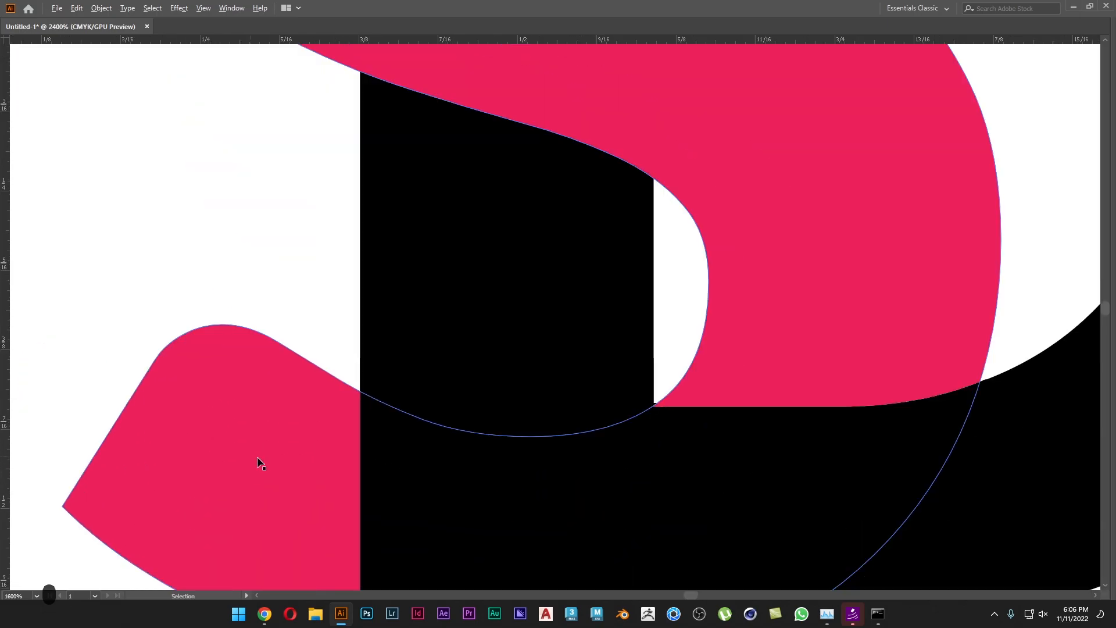
scroll(248, 222, down, 3)
drag(249, 222, 279, 400)
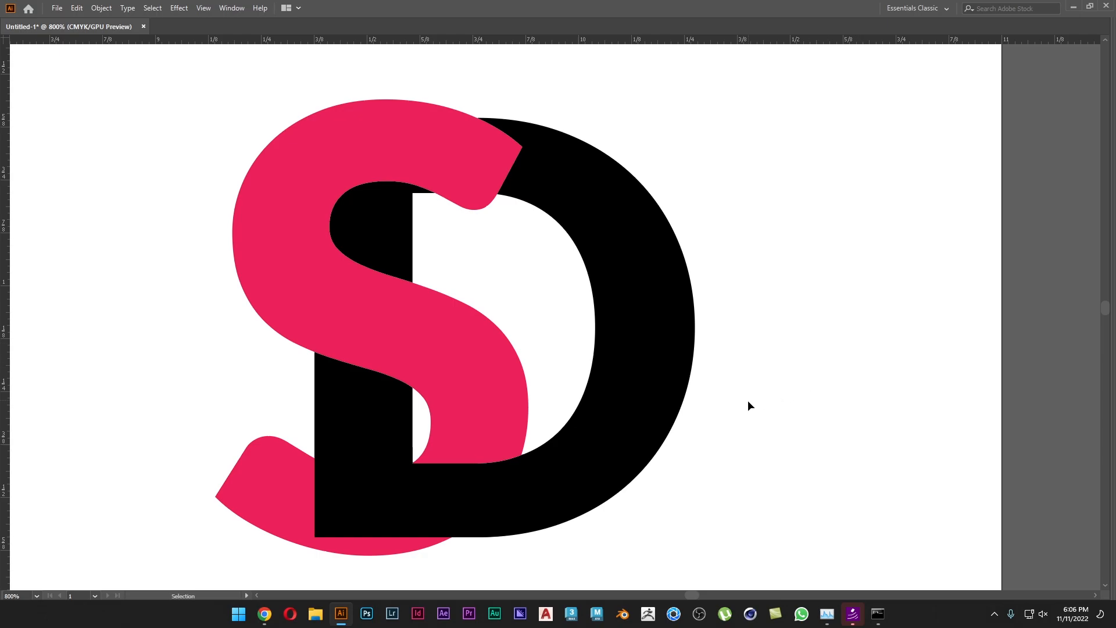
scroll(748, 400, up, 1)
drag(790, 376, 916, 228)
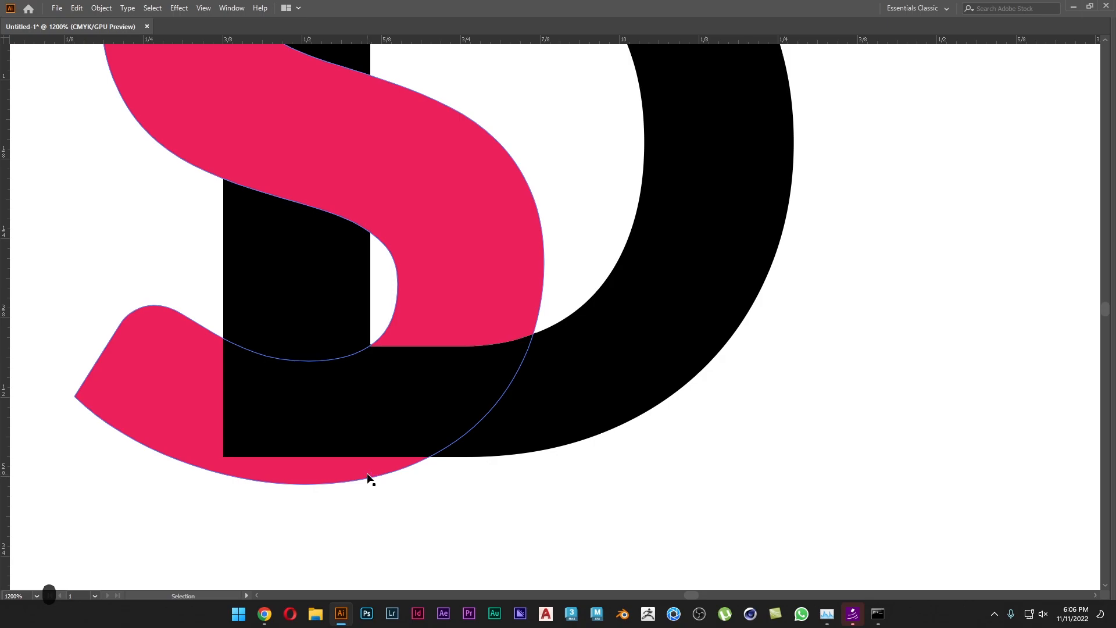
click(419, 390)
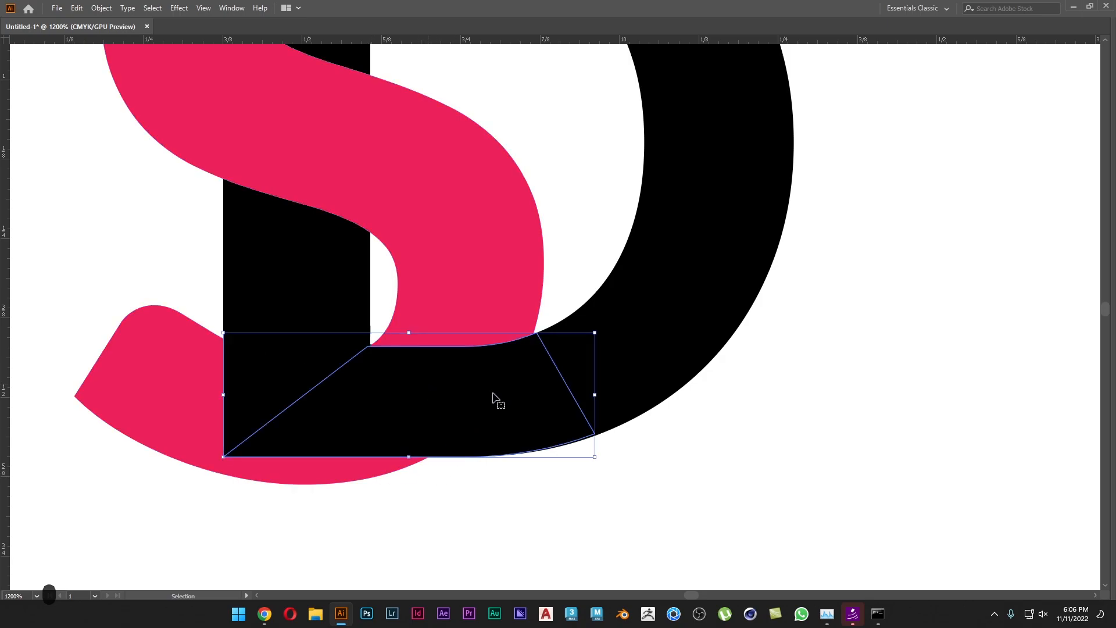
key(ctrl+c)
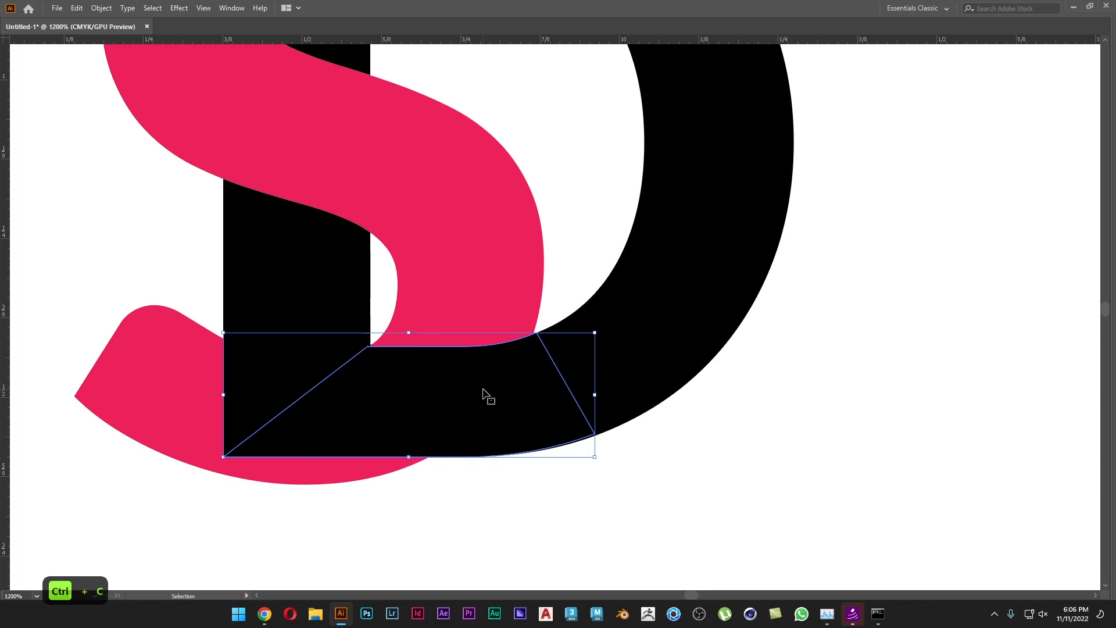
key(ctrl+f)
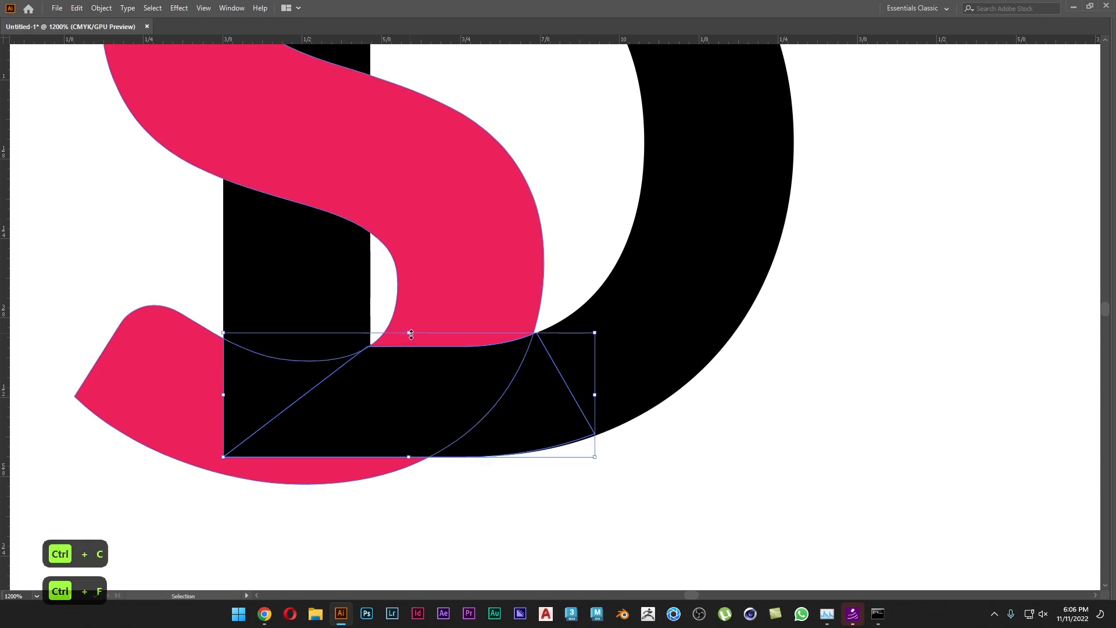
drag(418, 368, 705, 465)
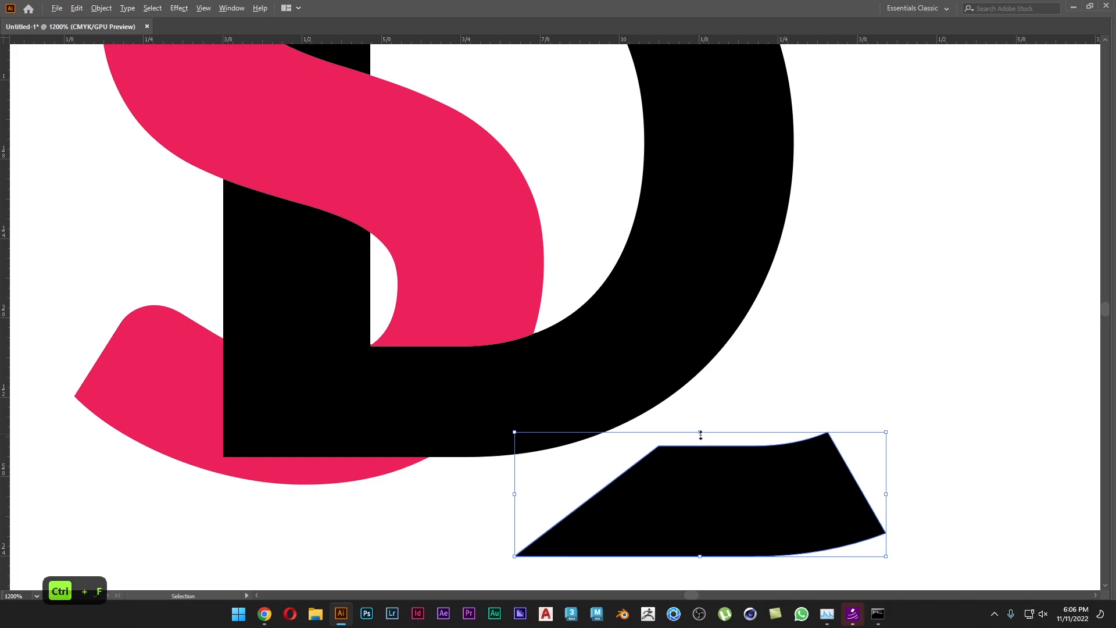
Undo moving the bottom-arm shape away from the D and scale it down slightly within the arm.
key(ctrl+z)
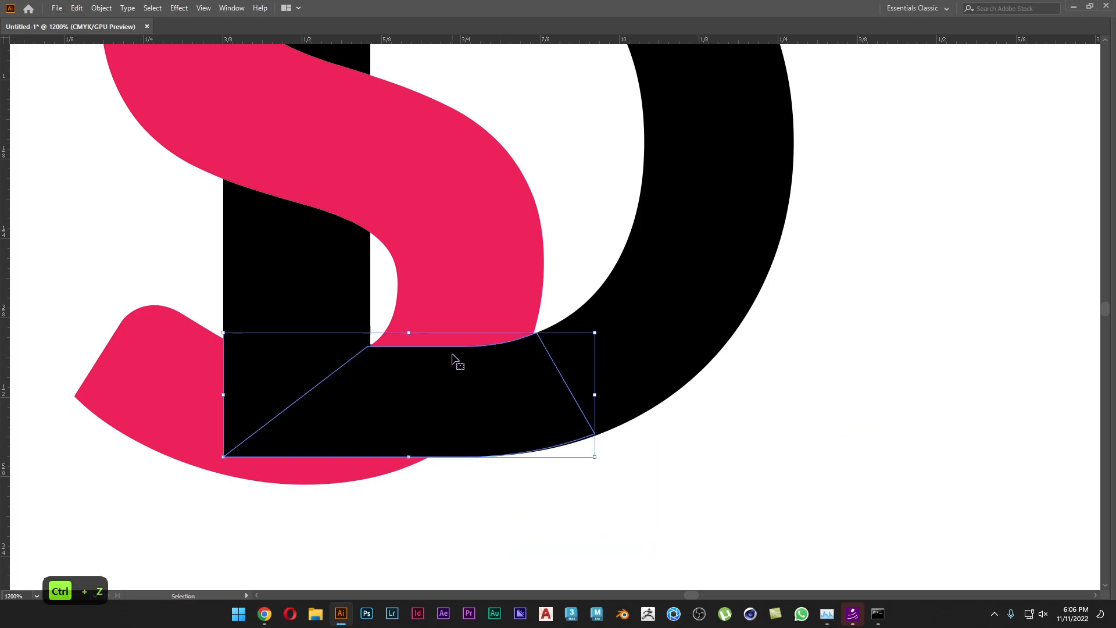
drag(408, 333, 409, 345)
drag(219, 397, 237, 395)
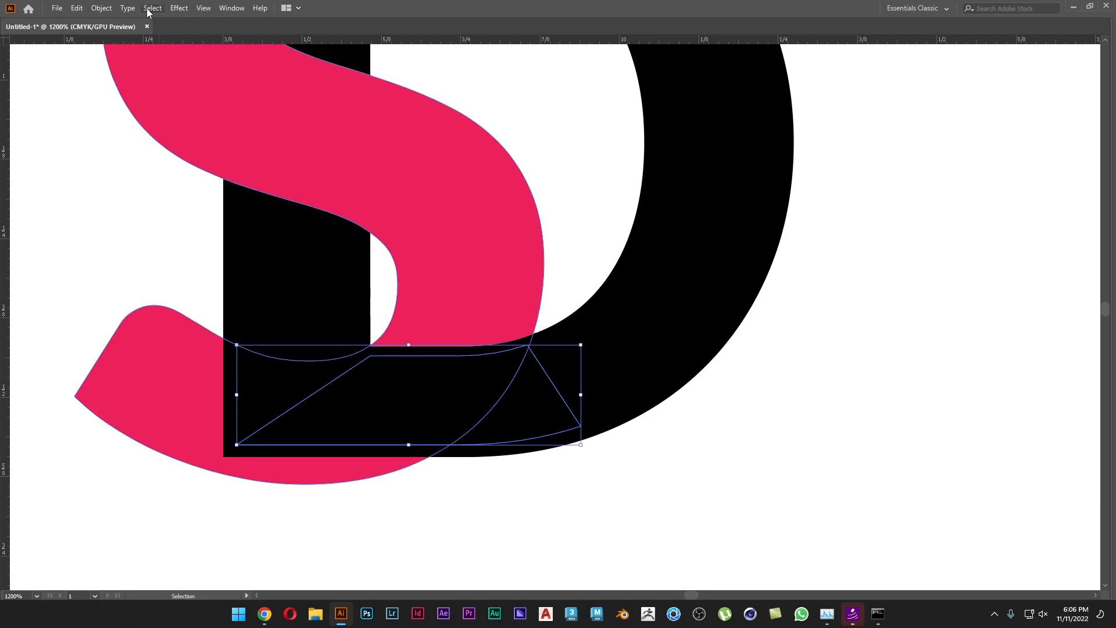
Apply a Gaussian Blur with a 6.5 pixel radius to the shape over the D's bottom arm.
click(178, 8)
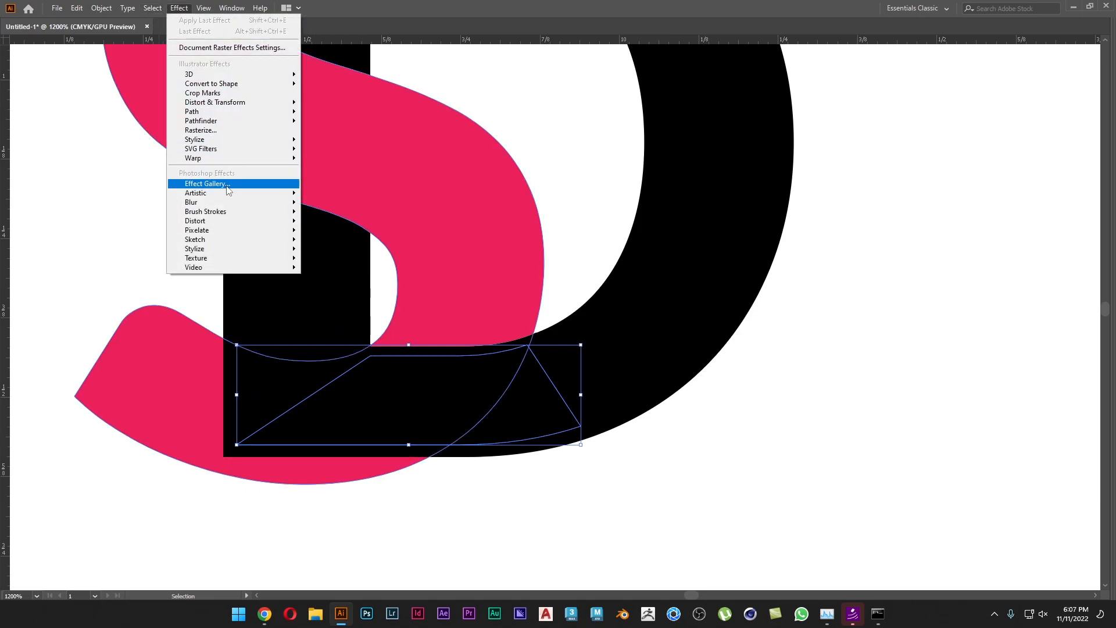
mouse_move(223, 204)
click(338, 203)
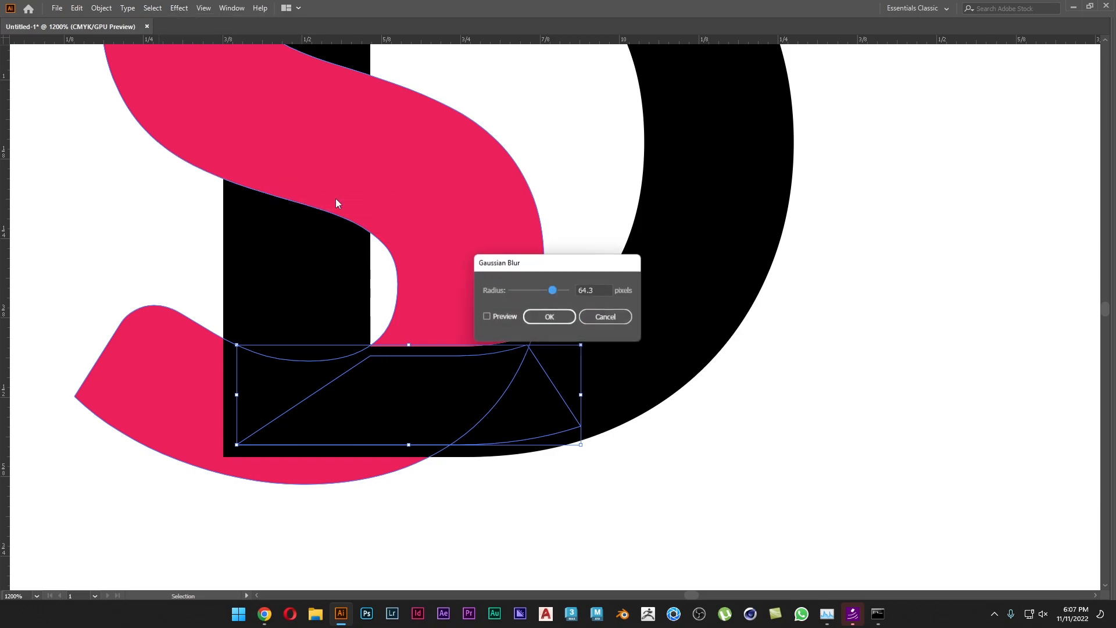
click(486, 316)
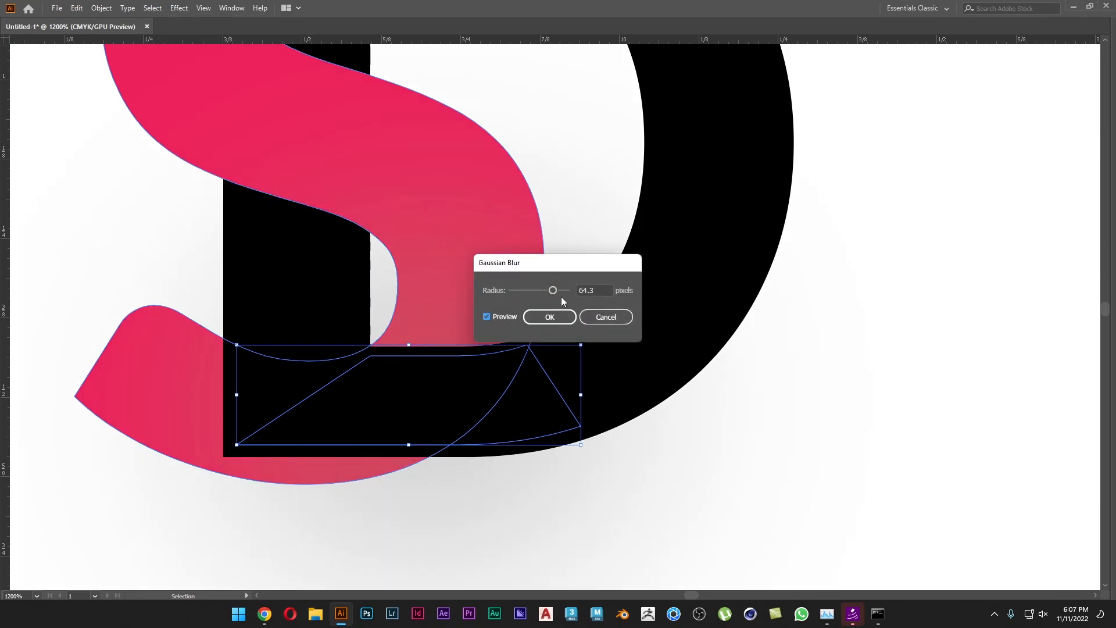
drag(553, 290, 531, 293)
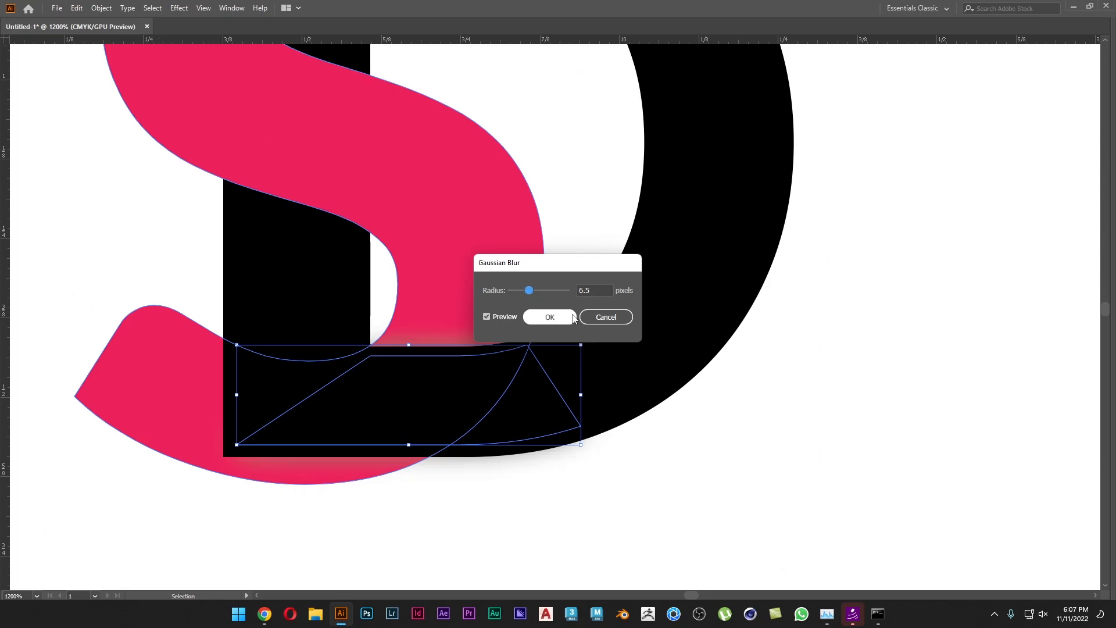
click(549, 316)
click(795, 478)
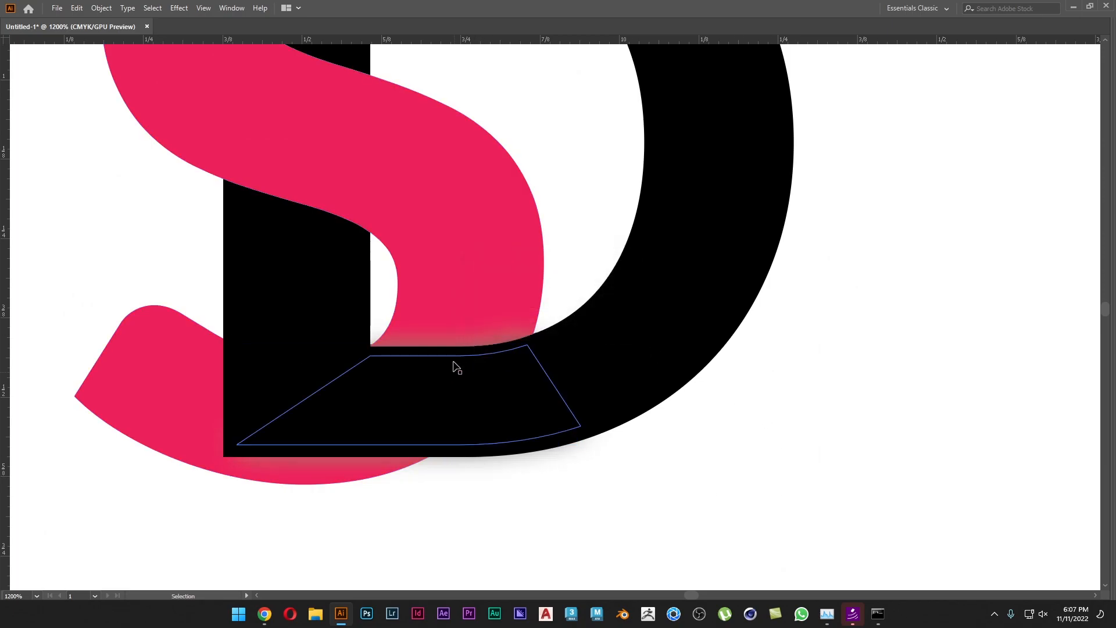
Move the blurred shape off the D to compare the overlap without its shadow, and undo the move.
scroll(745, 399, down, 1)
drag(792, 429, 747, 455)
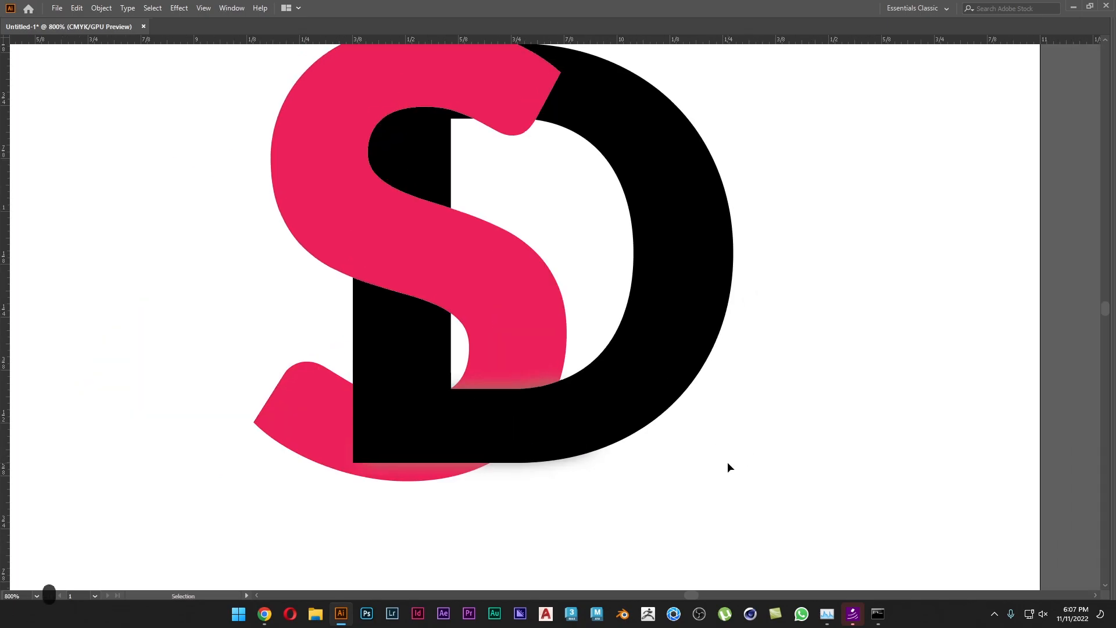
drag(465, 423, 689, 480)
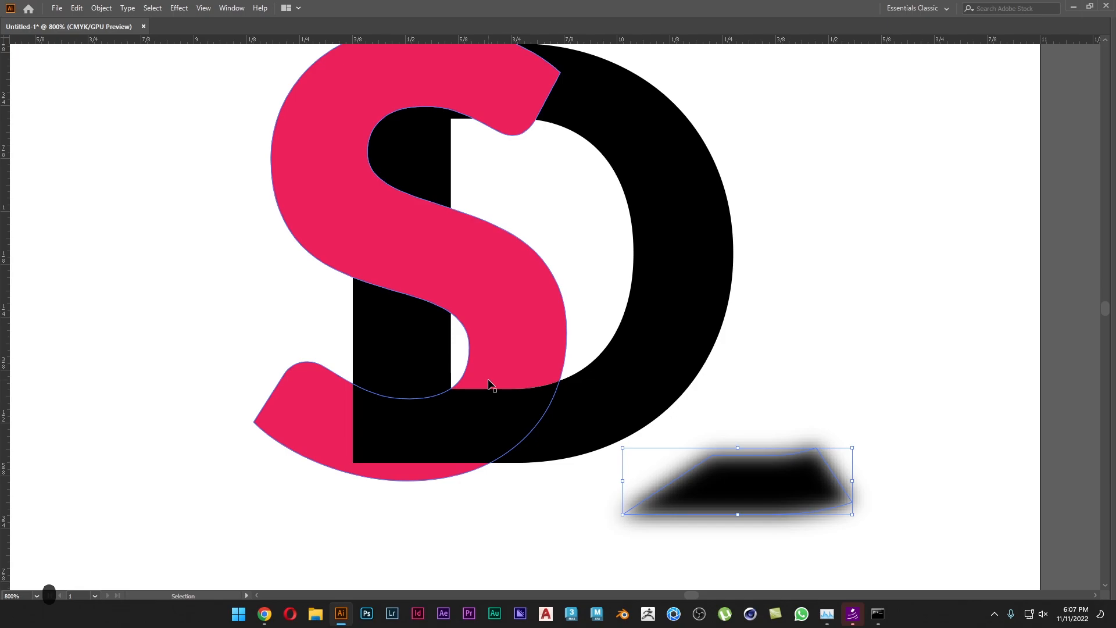
key(ctrl+z)
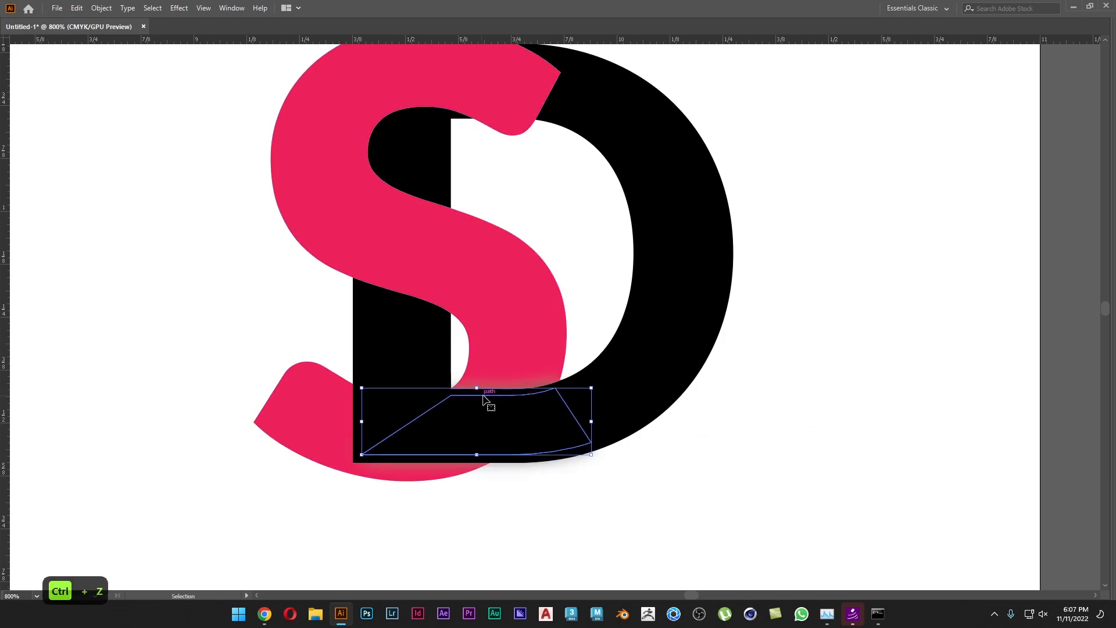
click(825, 442)
scroll(833, 436, up, 2)
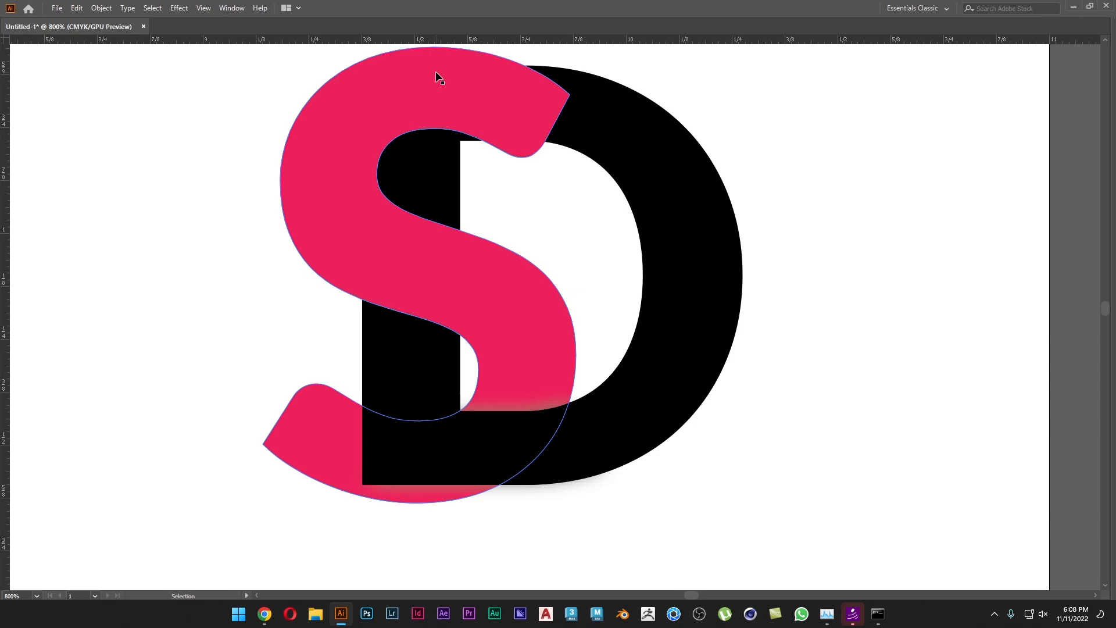
key(a)
key(s)
key(v)
key(Tab)
double_click(62, 358)
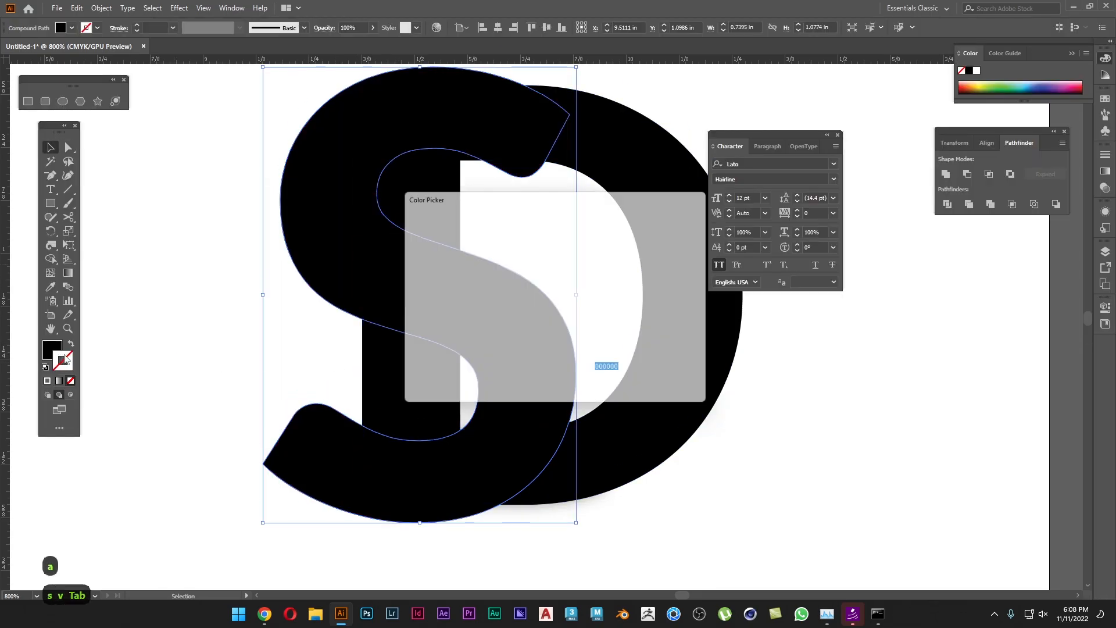
click(407, 228)
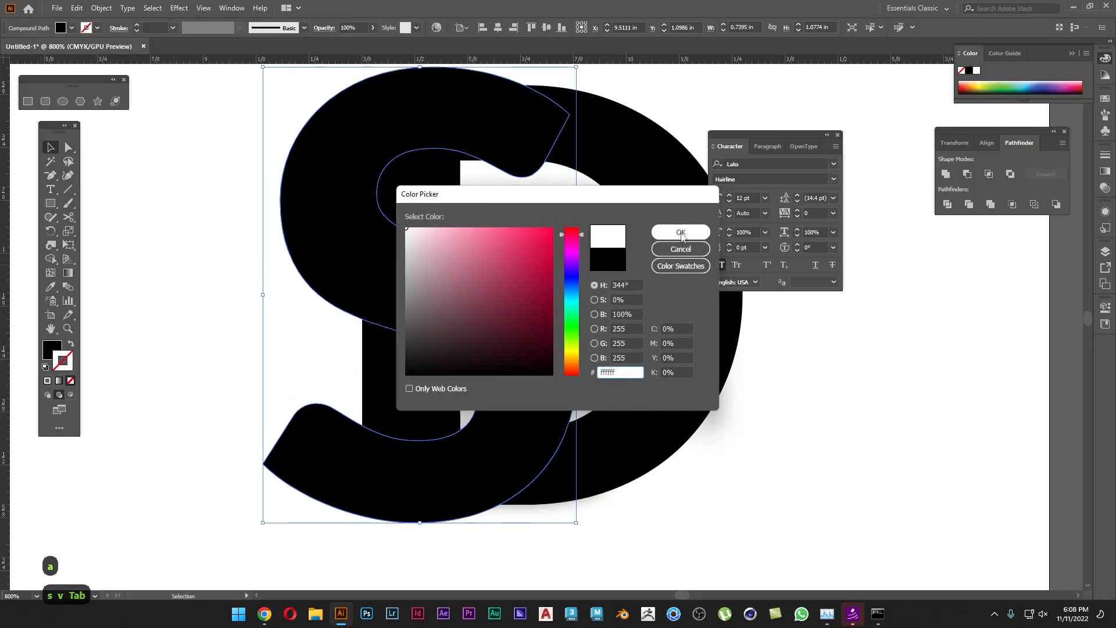
click(680, 231)
click(814, 430)
key(space)
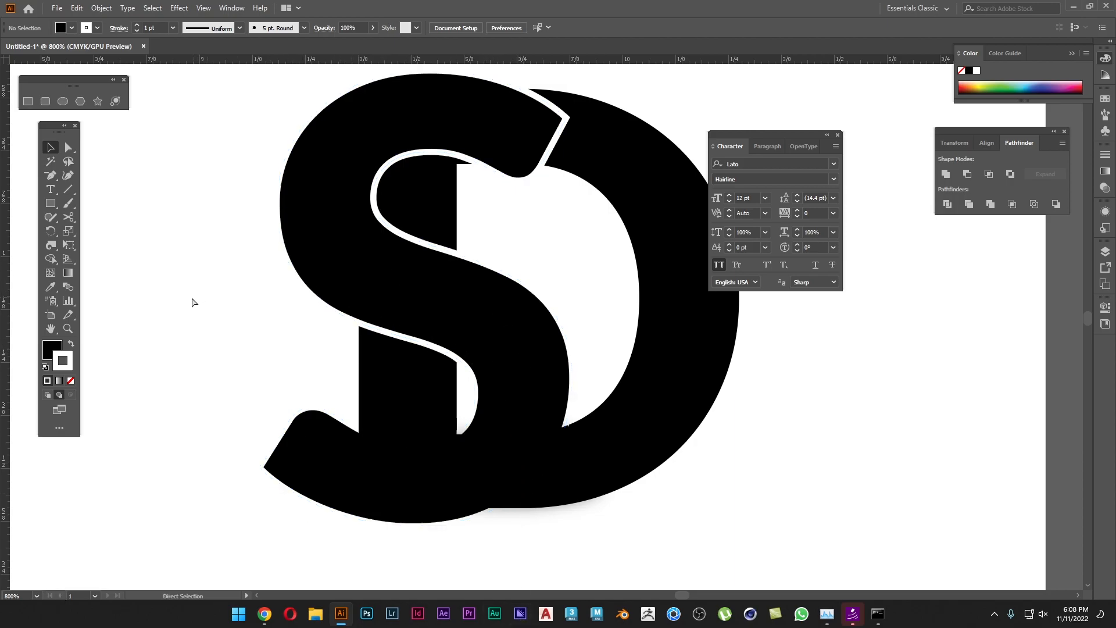
key(ctrl+z)
key(ctrl+z)
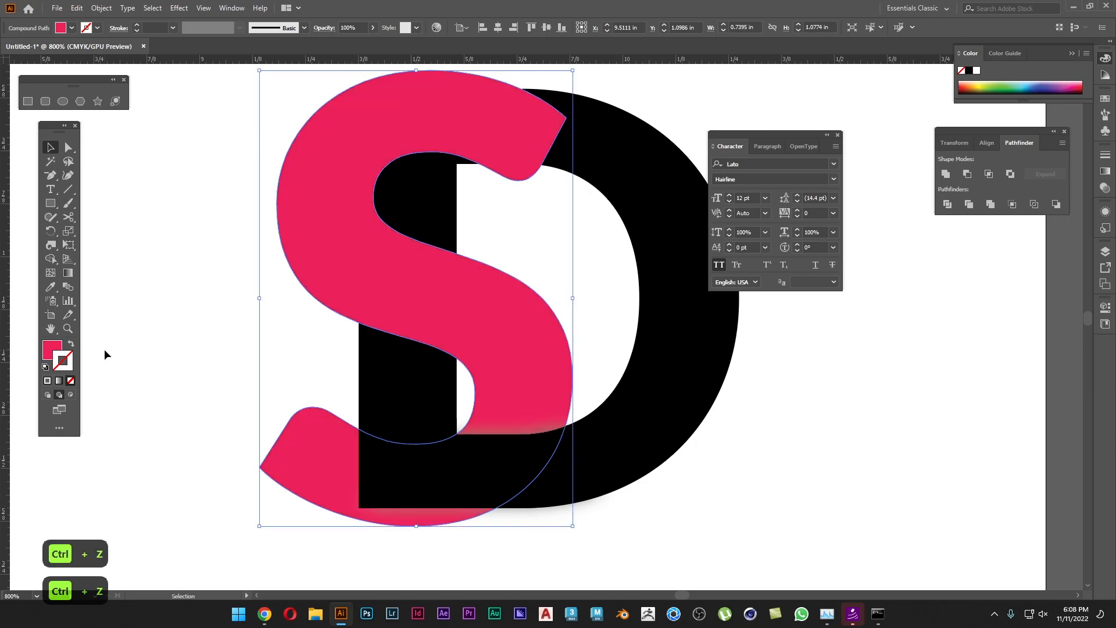
Give the pink S a white (ffffff) stroke.
double_click(67, 365)
text(ffffff)
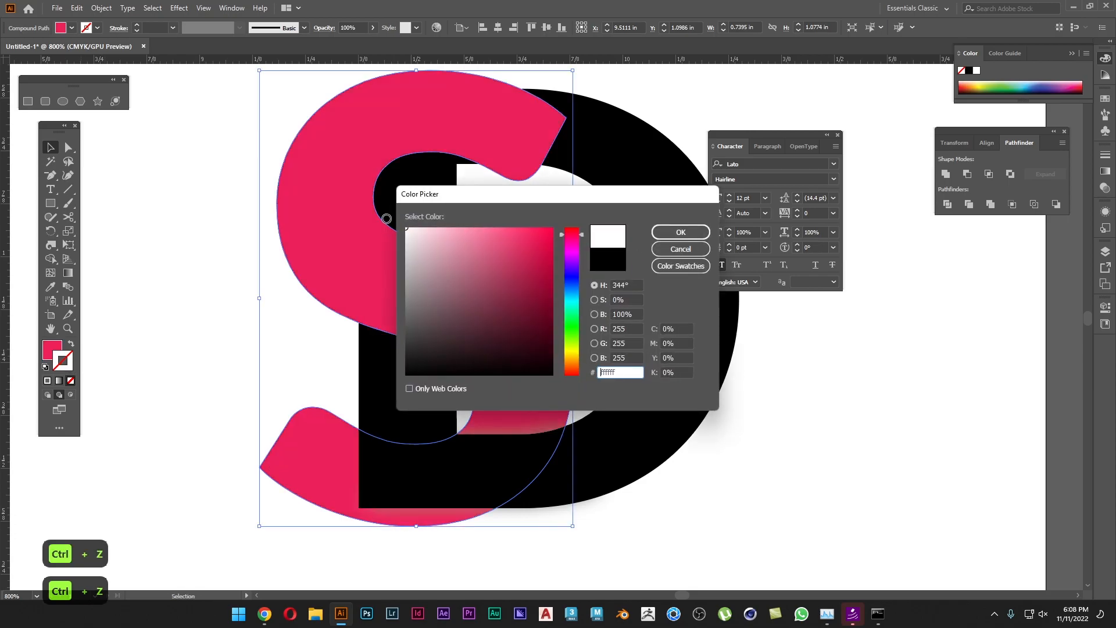
click(680, 232)
click(866, 456)
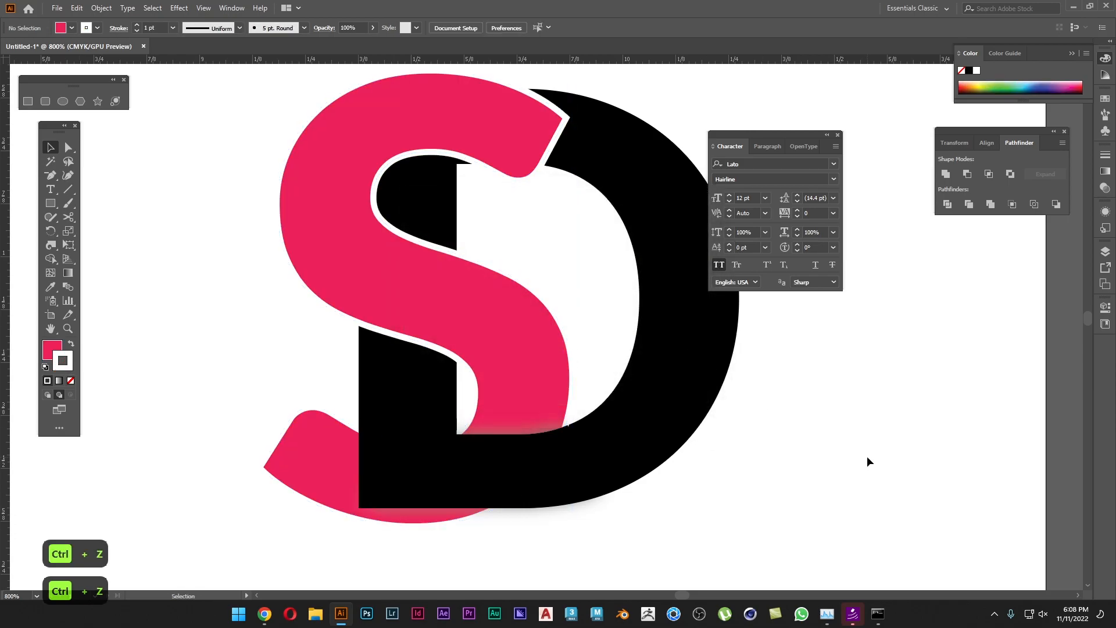
key(Tab)
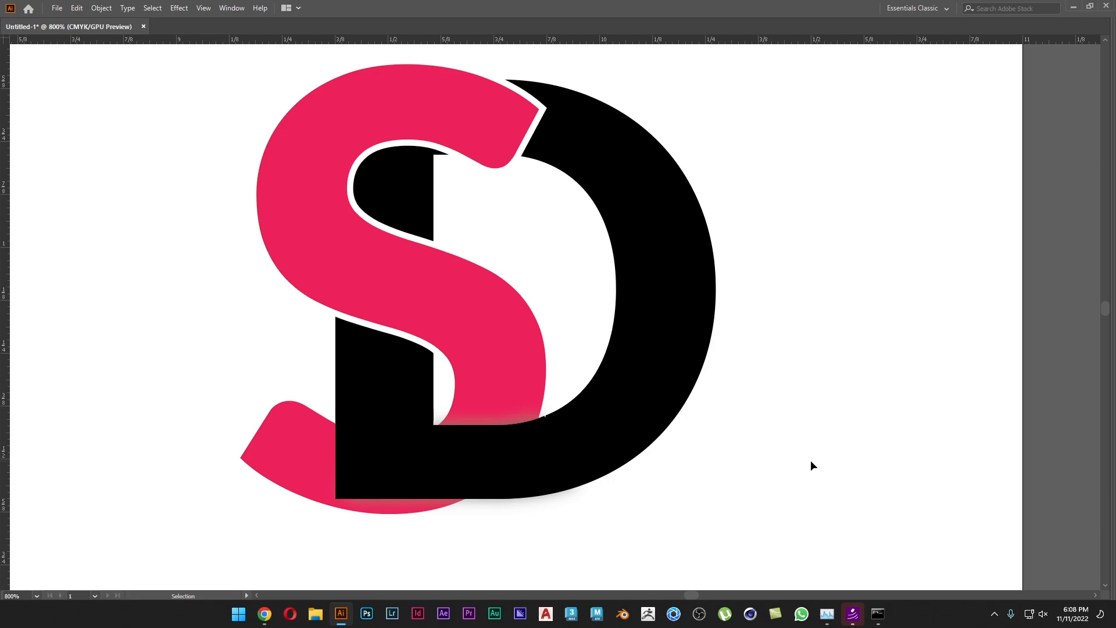
Move the word THE in the black lettering outside the artboard so it sits roughly centred between SHINE and WIND.
scroll(813, 462, down, 2)
drag(437, 414, 756, 406)
scroll(698, 403, down, 3)
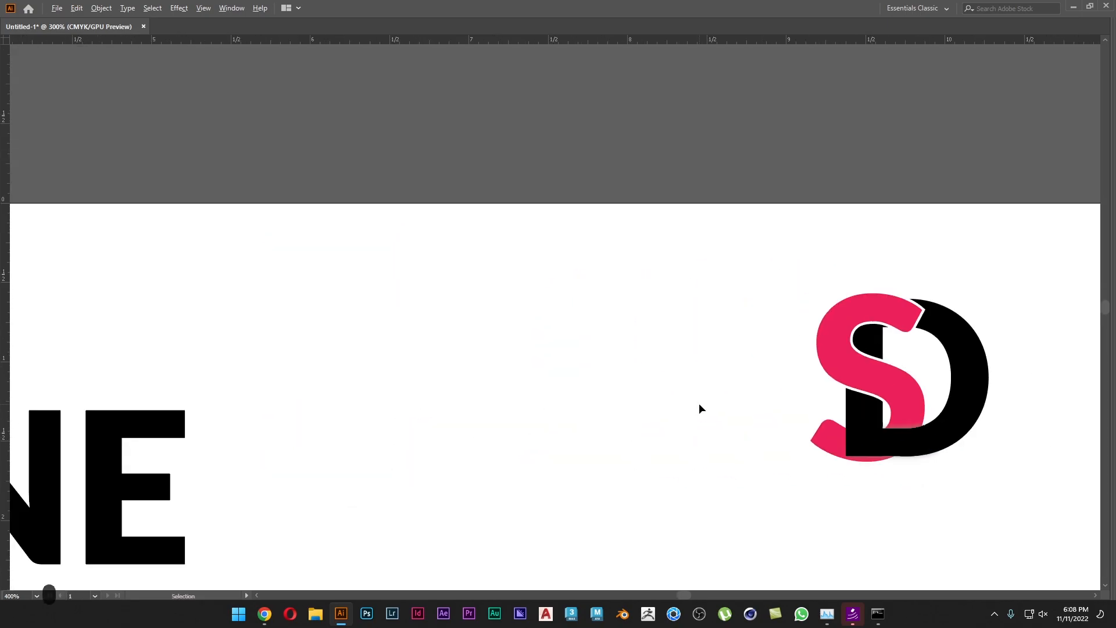
drag(433, 428, 911, 298)
drag(495, 309, 807, 370)
scroll(579, 376, down, 4)
drag(381, 389, 782, 513)
drag(351, 333, 806, 558)
drag(757, 121, 303, 405)
scroll(570, 281, up, 3)
drag(585, 290, 629, 293)
scroll(577, 298, down, 1)
click(517, 307)
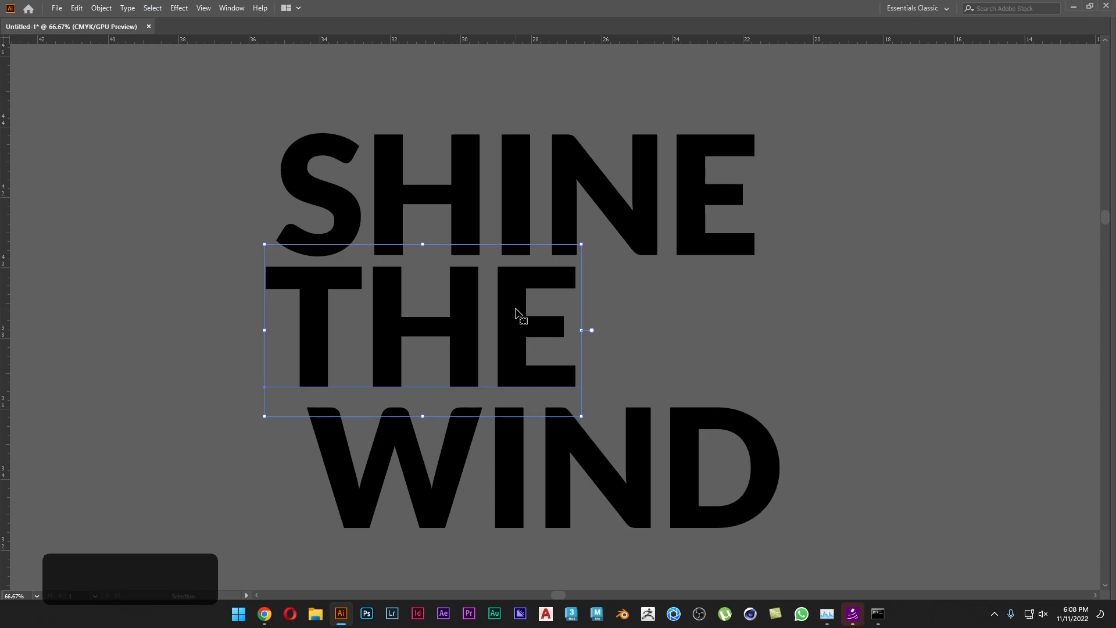
drag(515, 309, 617, 313)
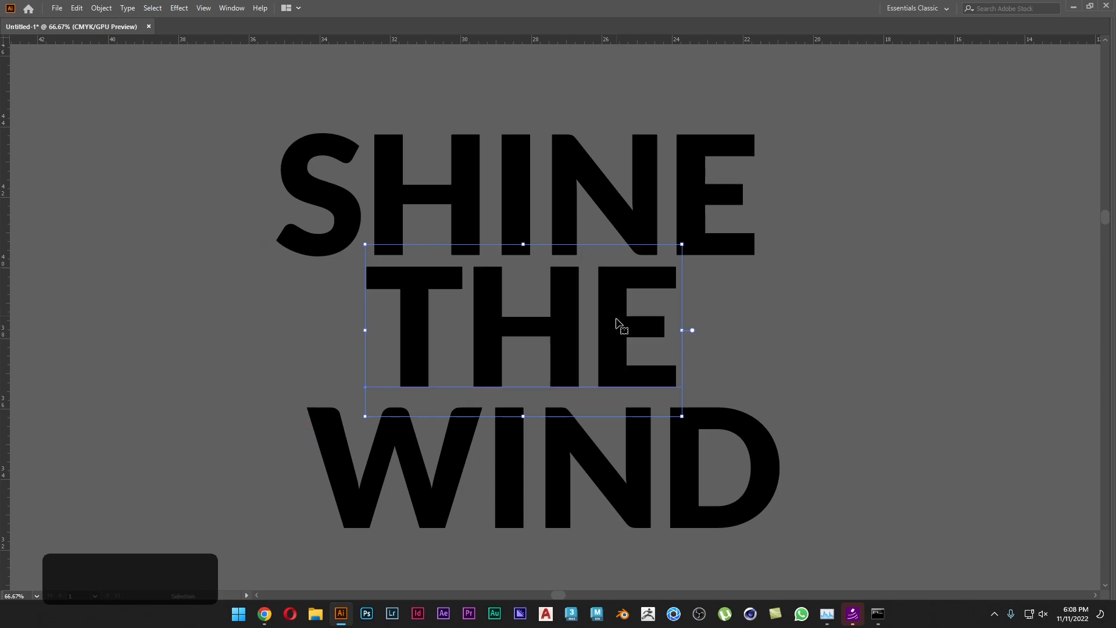
Select the words SHINE, THE and WIND together and show the alignment options.
key(ctrl+a)
key(Tab)
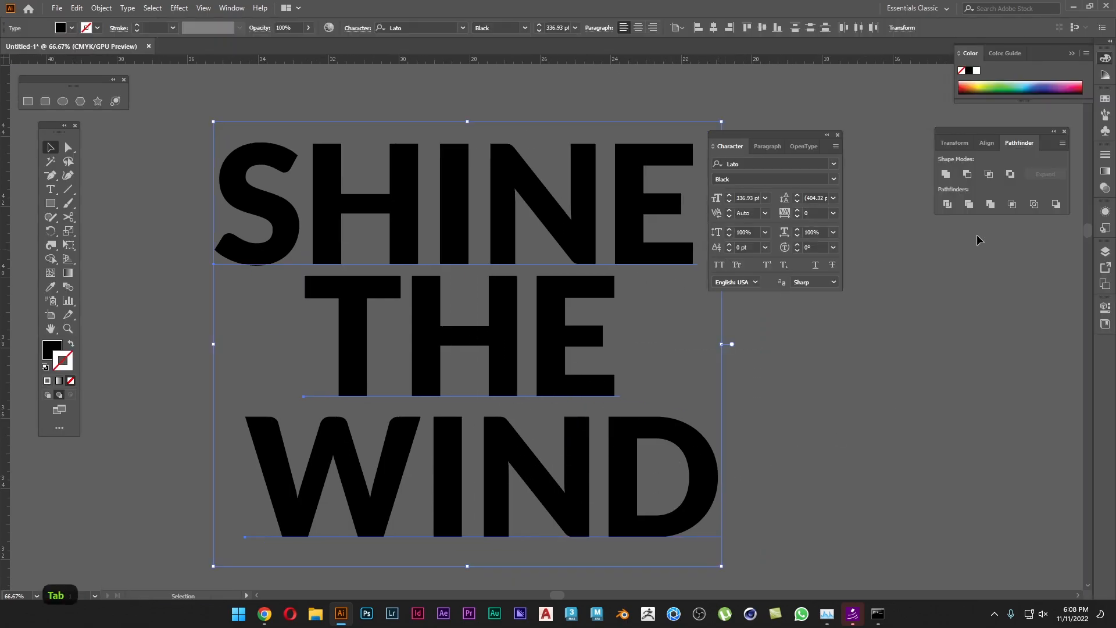
click(986, 143)
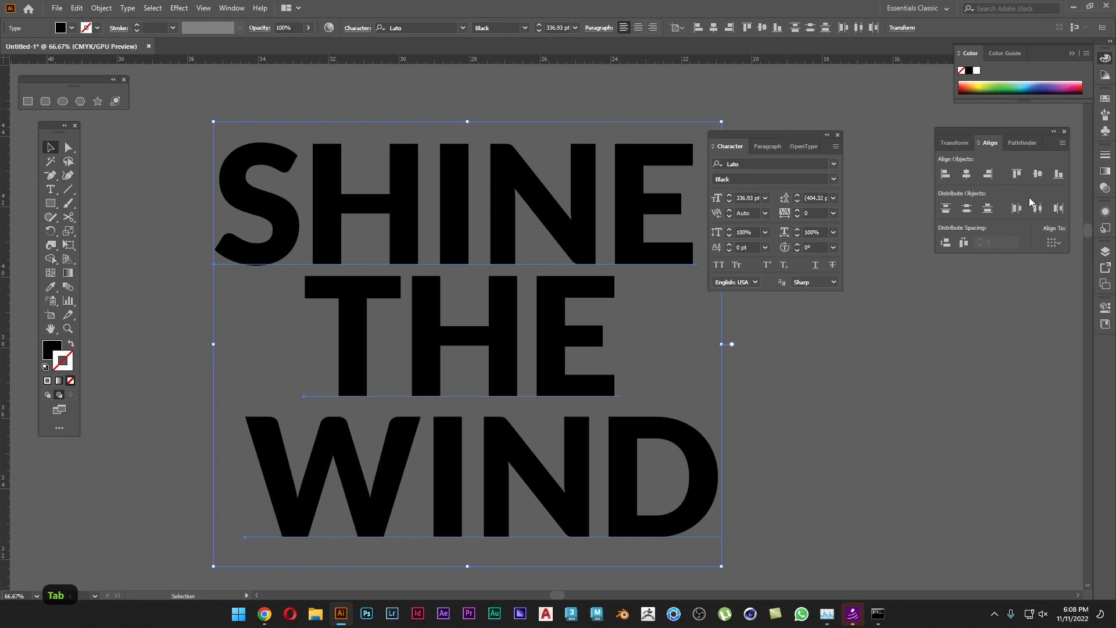
click(1054, 244)
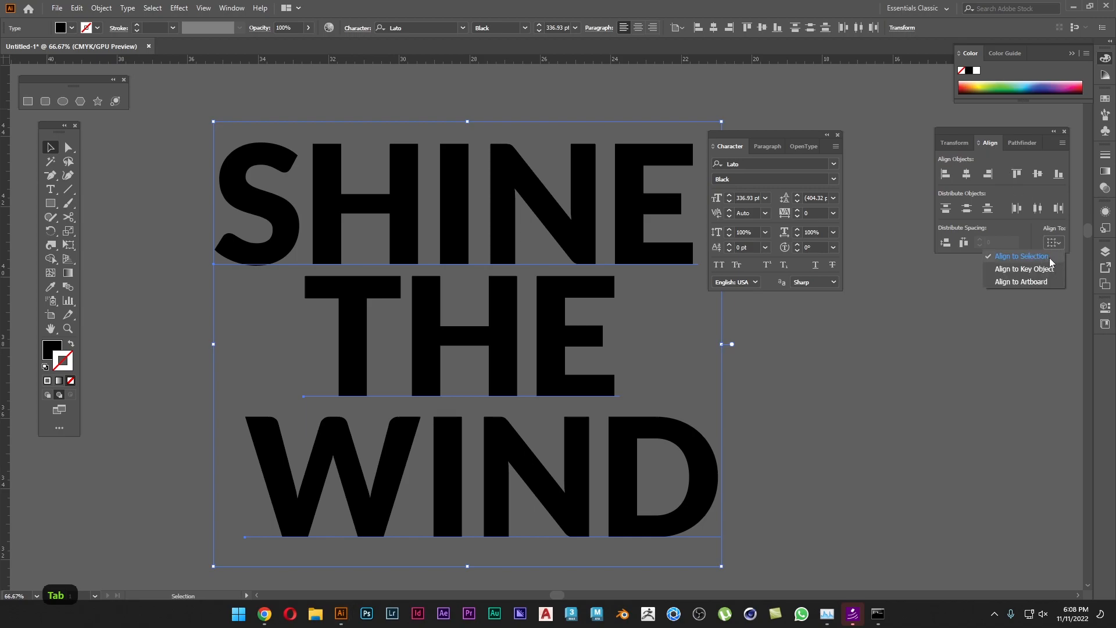
click(1045, 257)
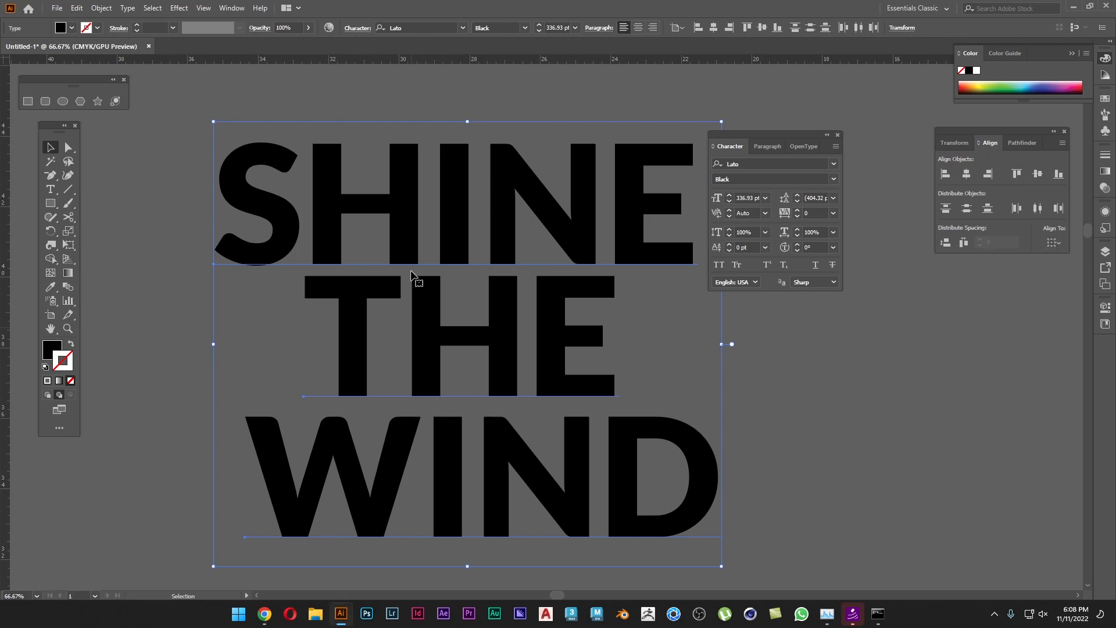
click(968, 174)
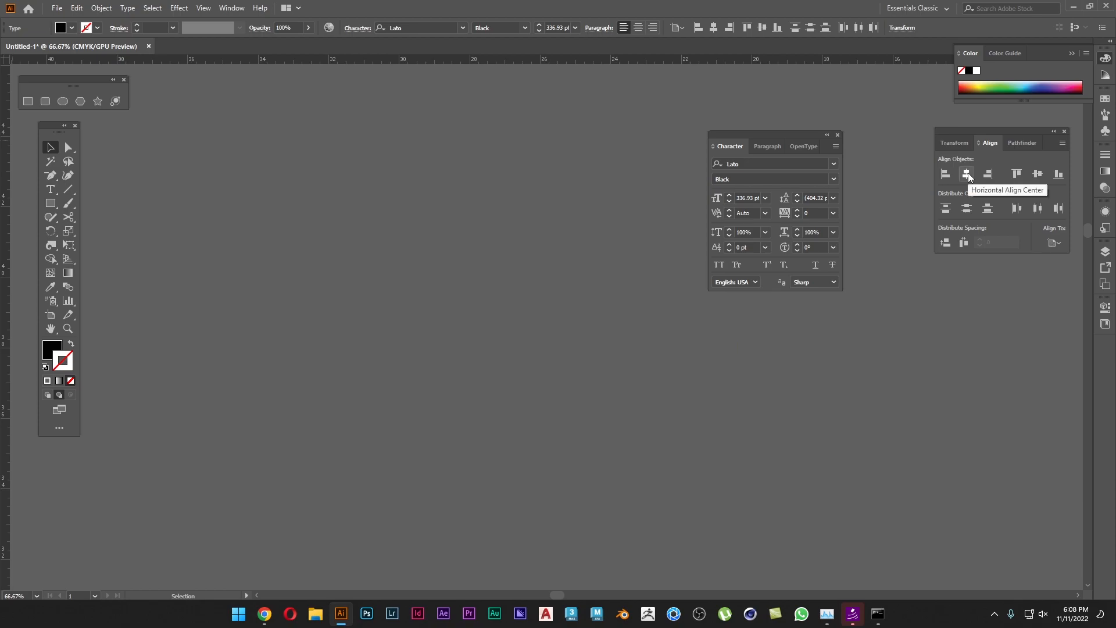
click(1055, 243)
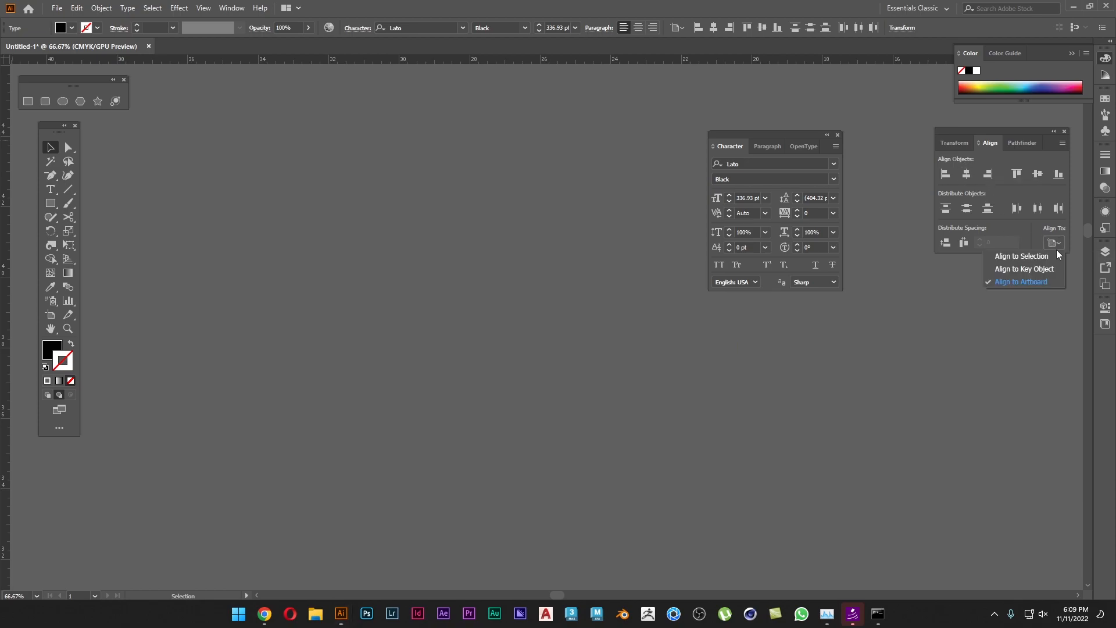
click(1034, 282)
key(ctrl+z)
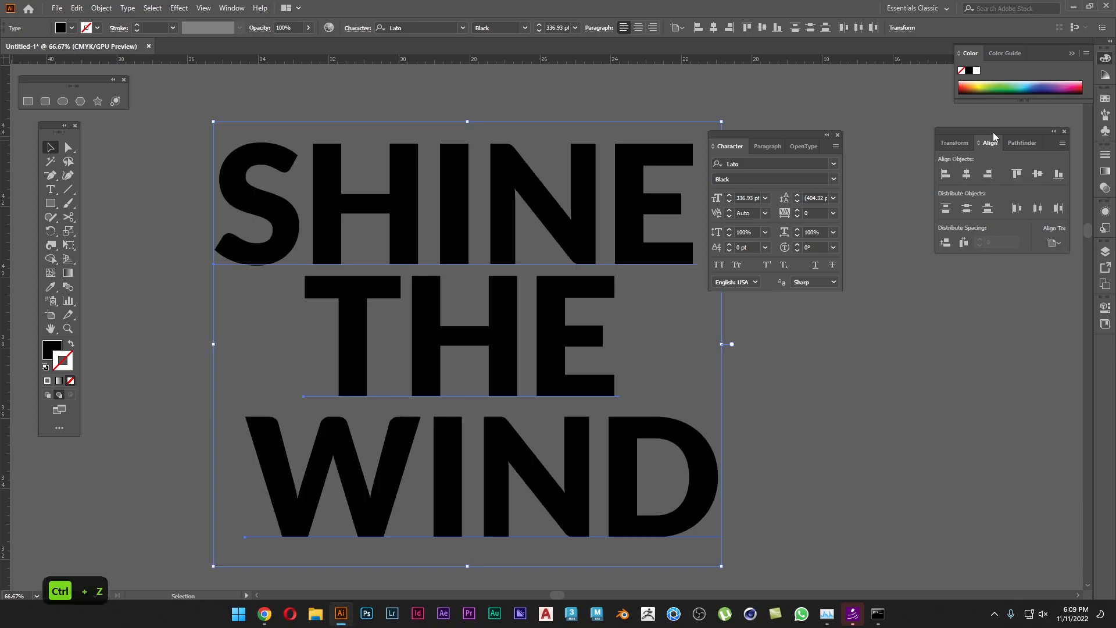
Align SHINE, THE and WIND to their common horizontal centre, relative to the selection.
click(1054, 243)
click(1025, 257)
click(967, 175)
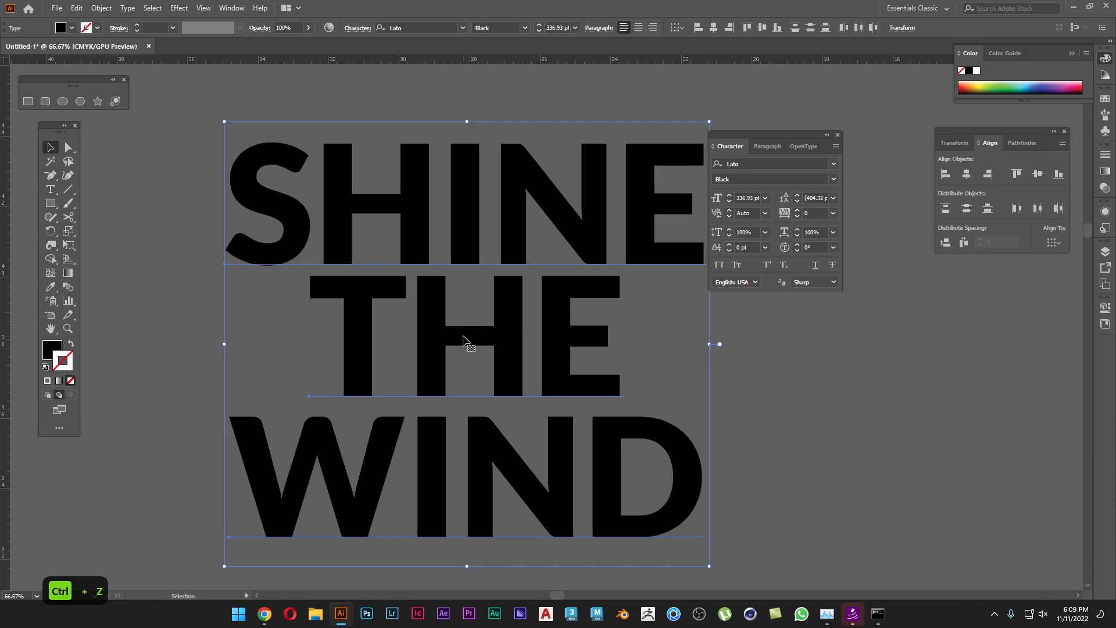
click(800, 379)
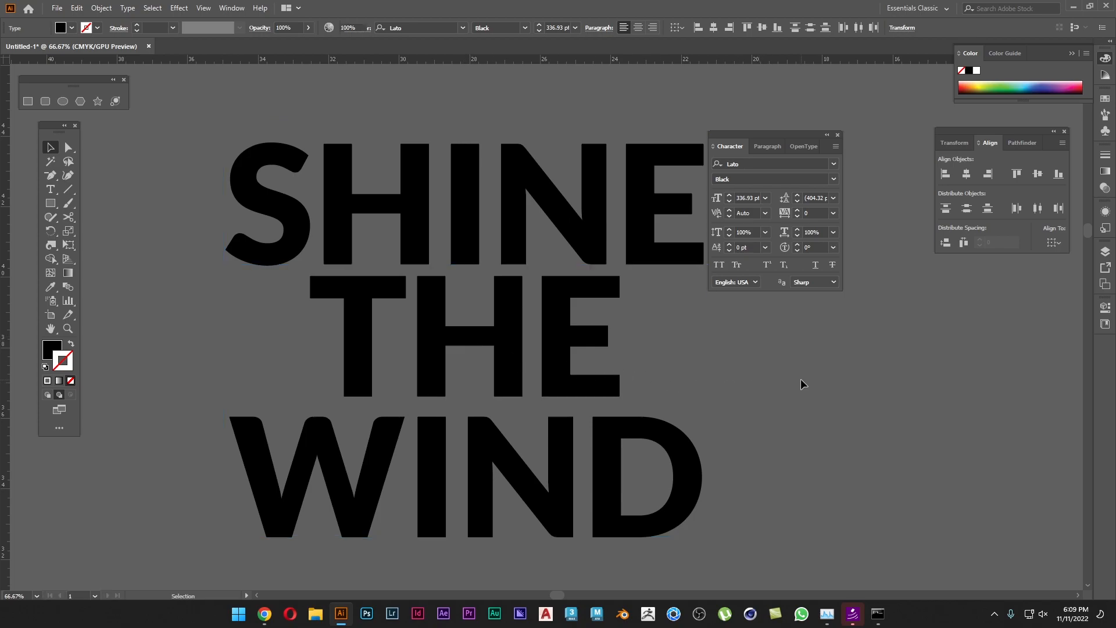
key(Tab)
key(space)
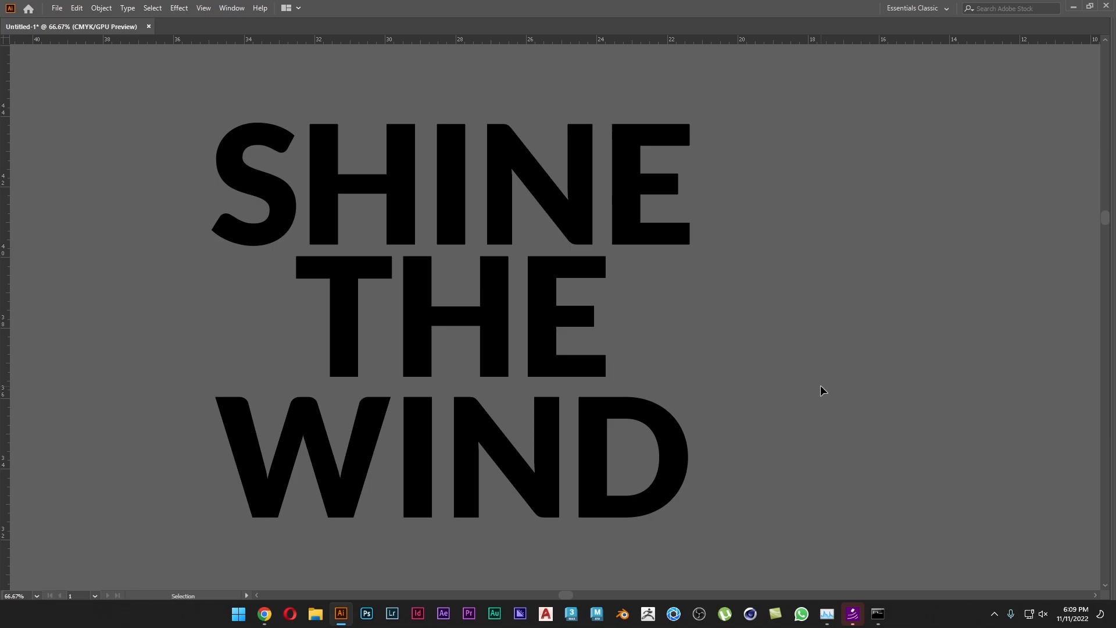
Convert the three words SHINE, THE and WIND to outlines.
click(467, 443)
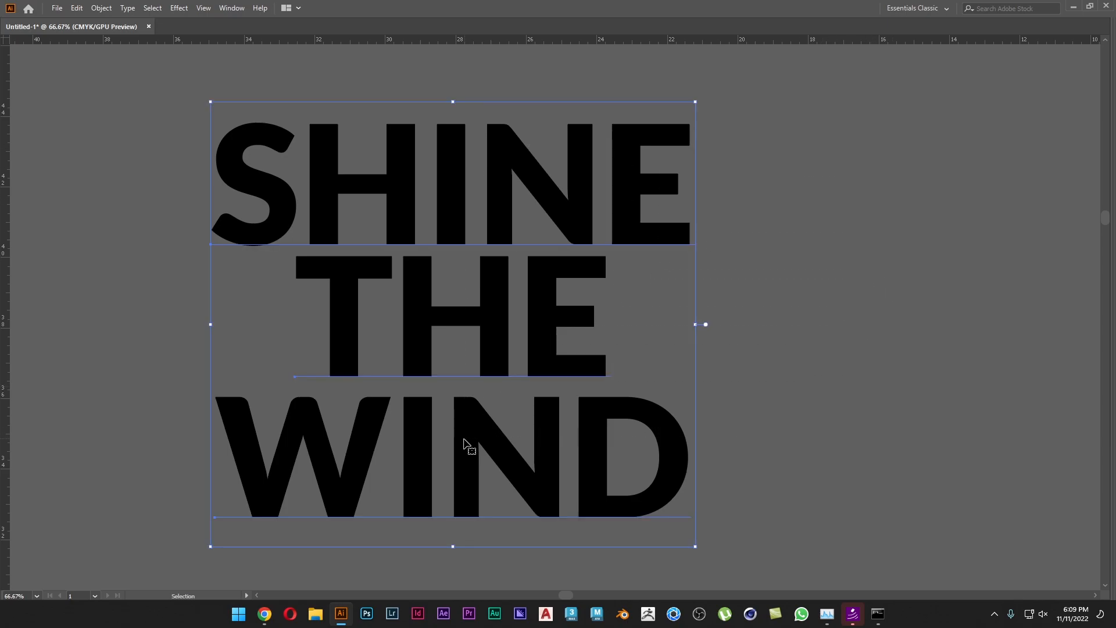
right_click(471, 334)
click(550, 413)
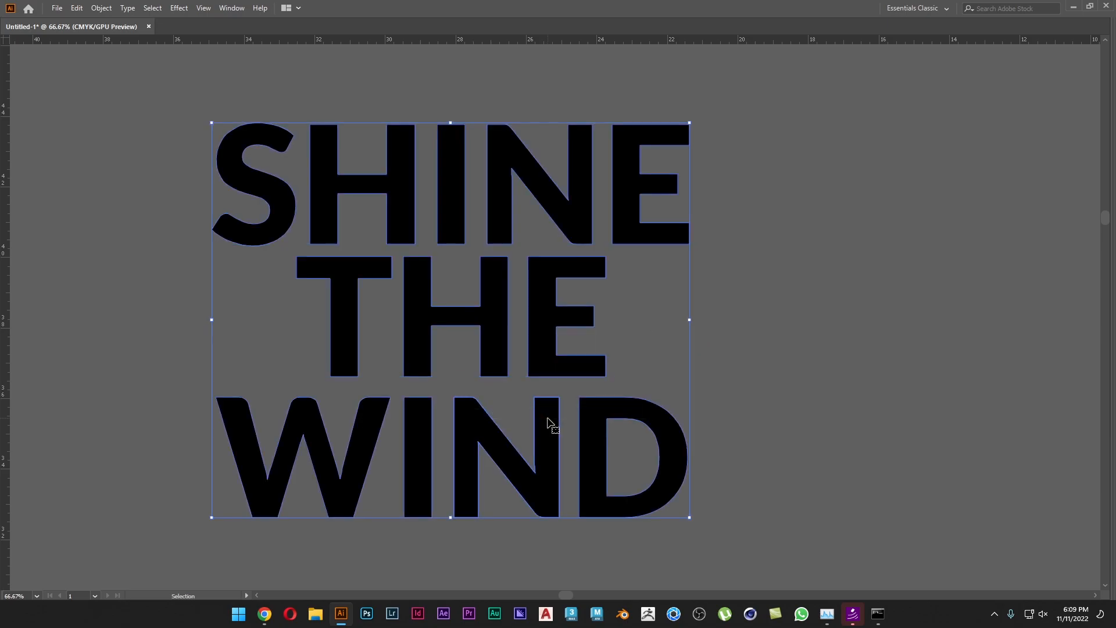
click(756, 367)
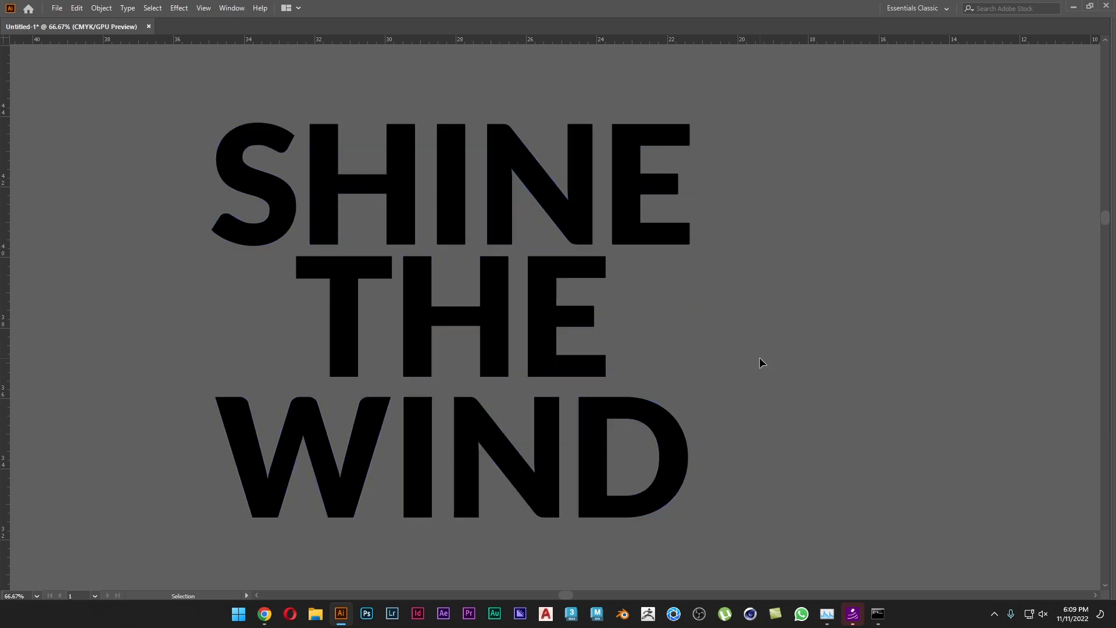
key(ctrl+minus)
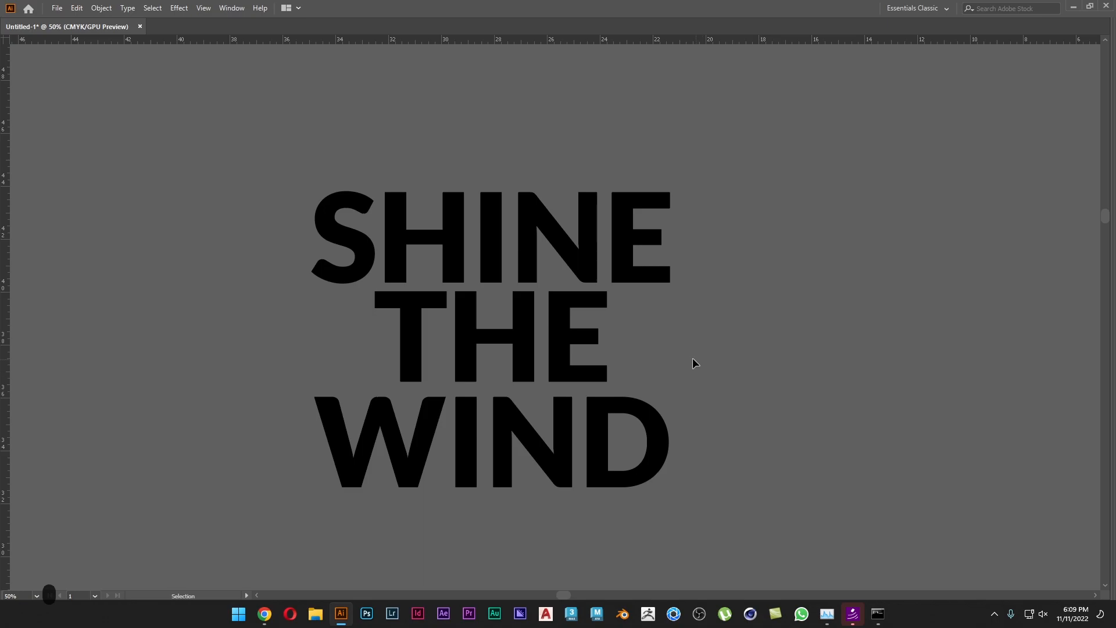
Draw a 45-degree diagonal line about 14.3 in wide and high, from above the S of SHINE to below the D of WIND.
key(Tab)
click(72, 186)
key(Tab)
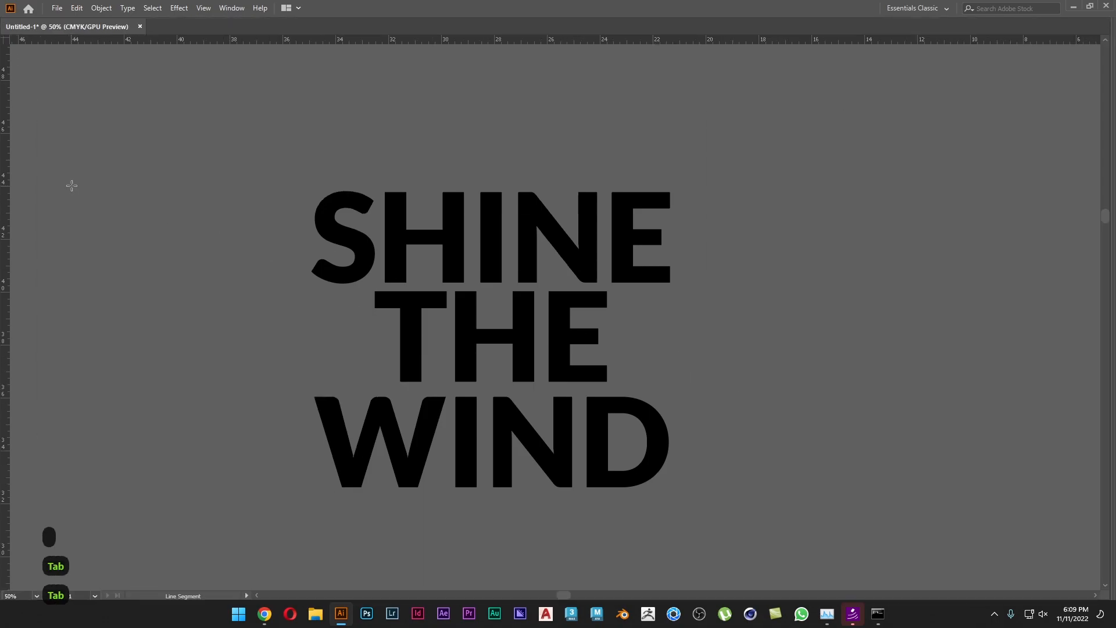
drag(300, 153, 750, 452)
key(v)
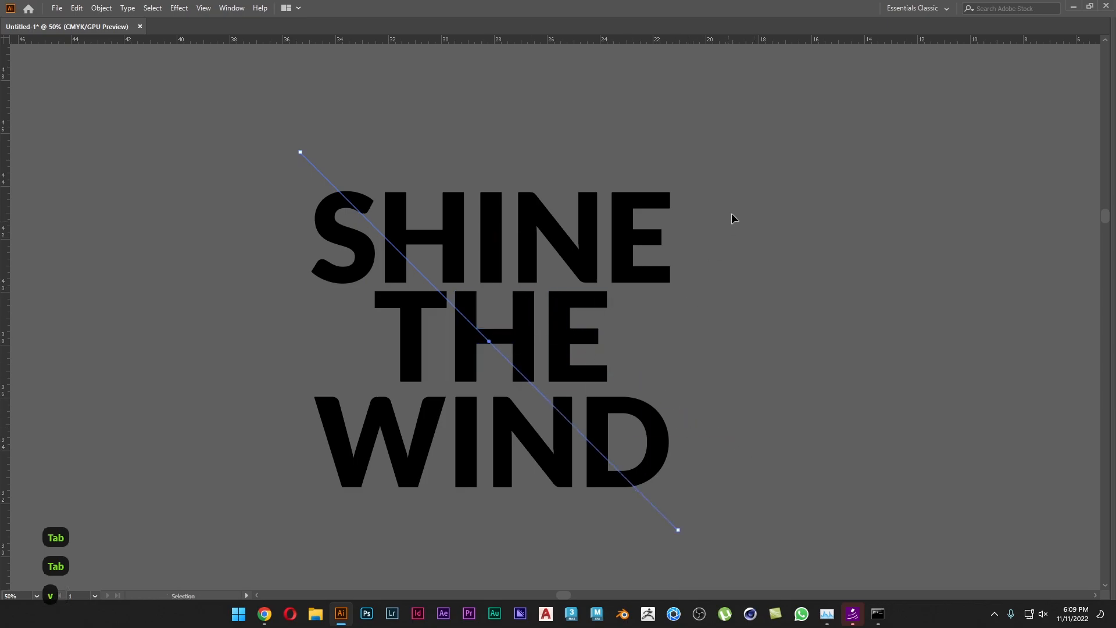
click(746, 239)
drag(311, 133, 266, 186)
key(s)
click(360, 191)
key(v)
right_click(443, 175)
mouse_move(527, 381)
click(616, 375)
click(829, 379)
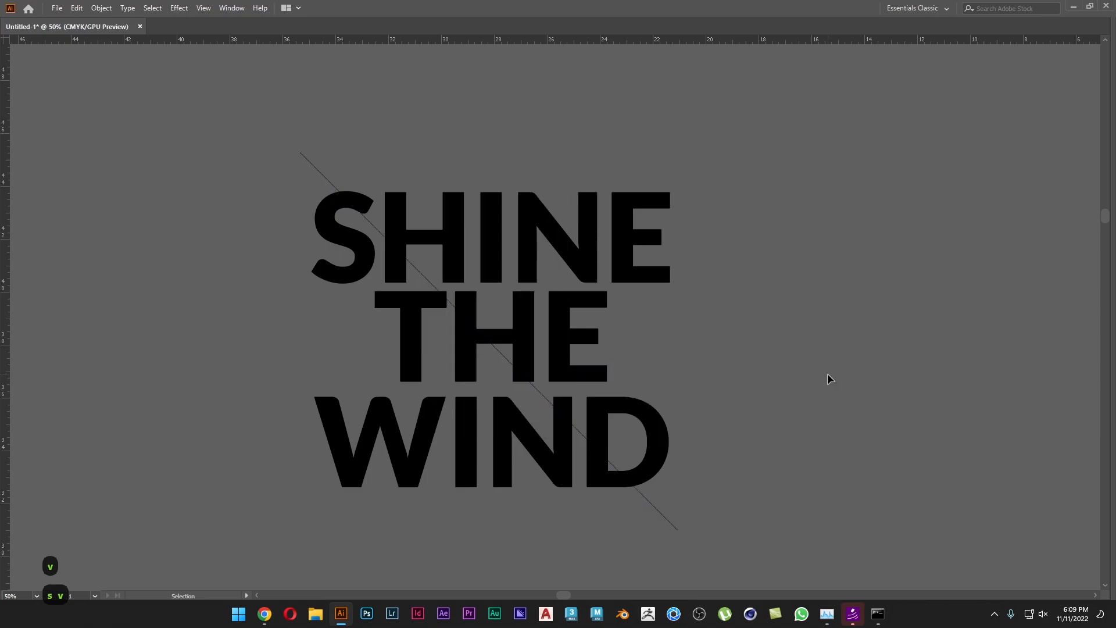
Try to divide the three words along the diagonal line with Pathfinder Divide.
drag(674, 221, 253, 478)
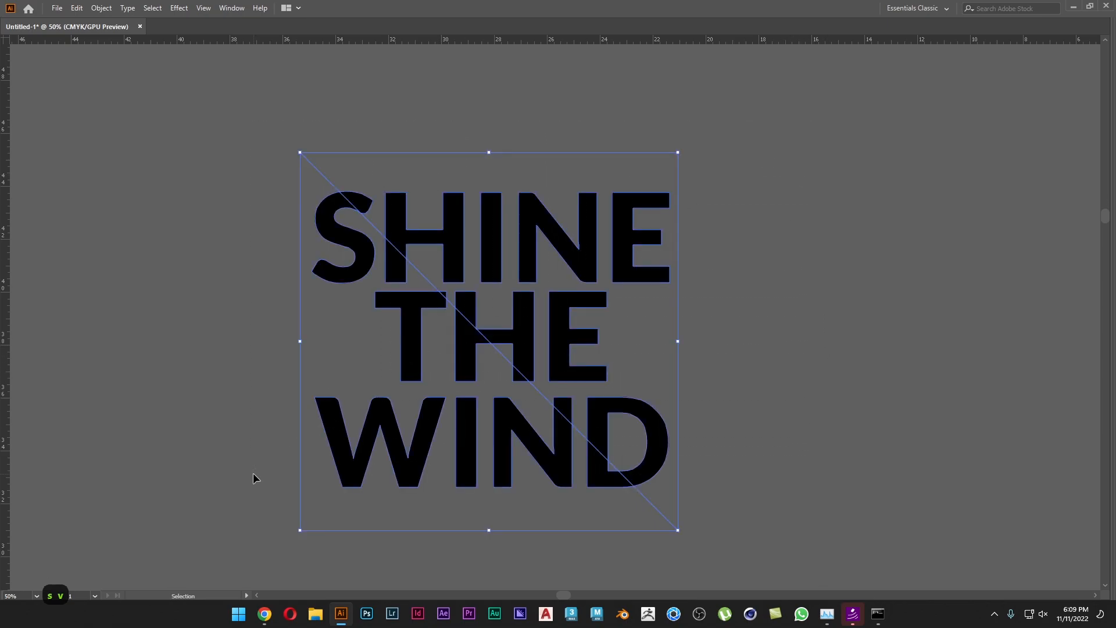
key(Tab)
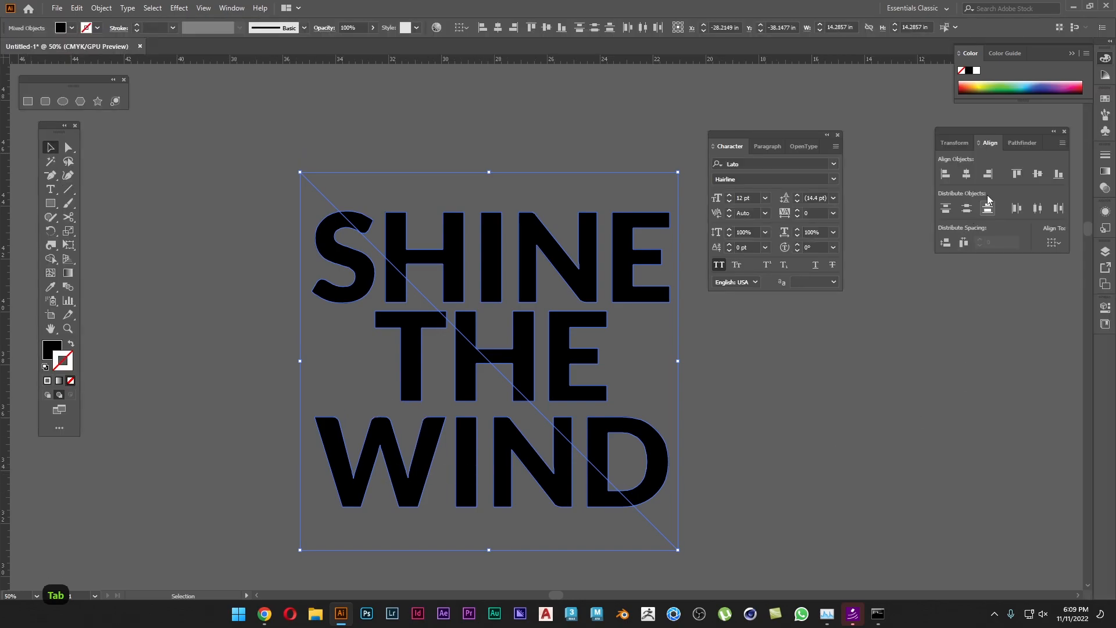
click(1020, 142)
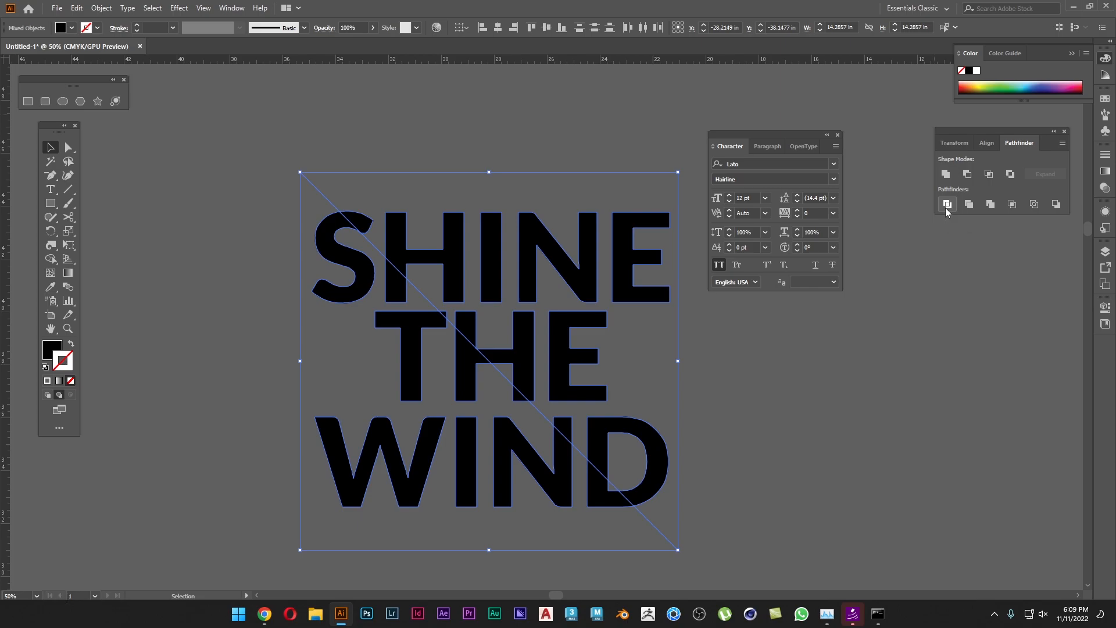
click(947, 205)
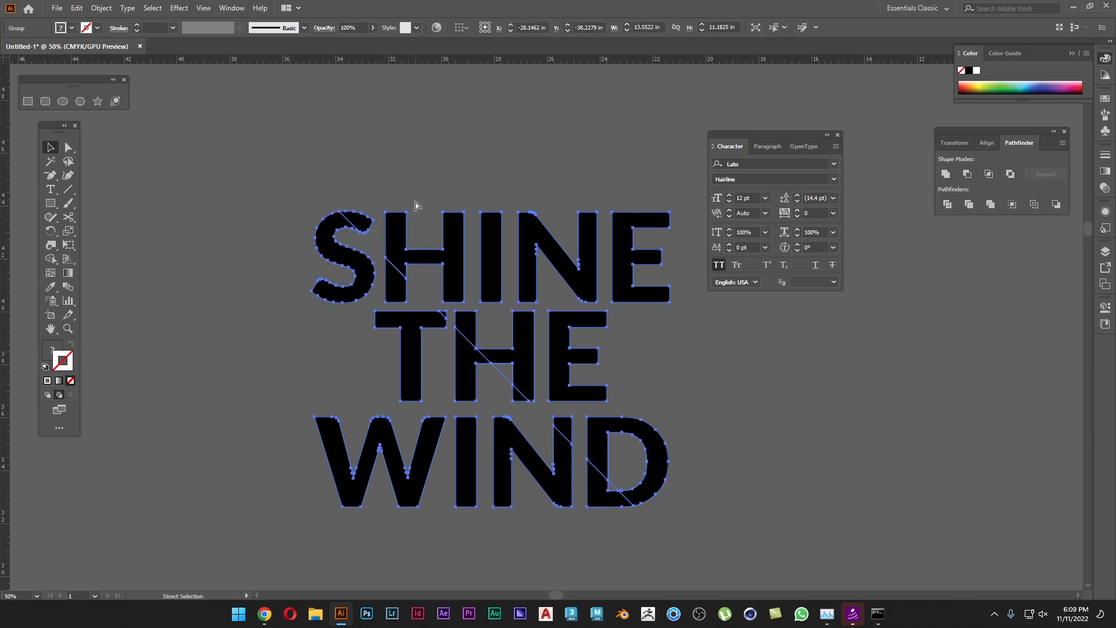
key(ctrl+z)
key(ctrl+z)
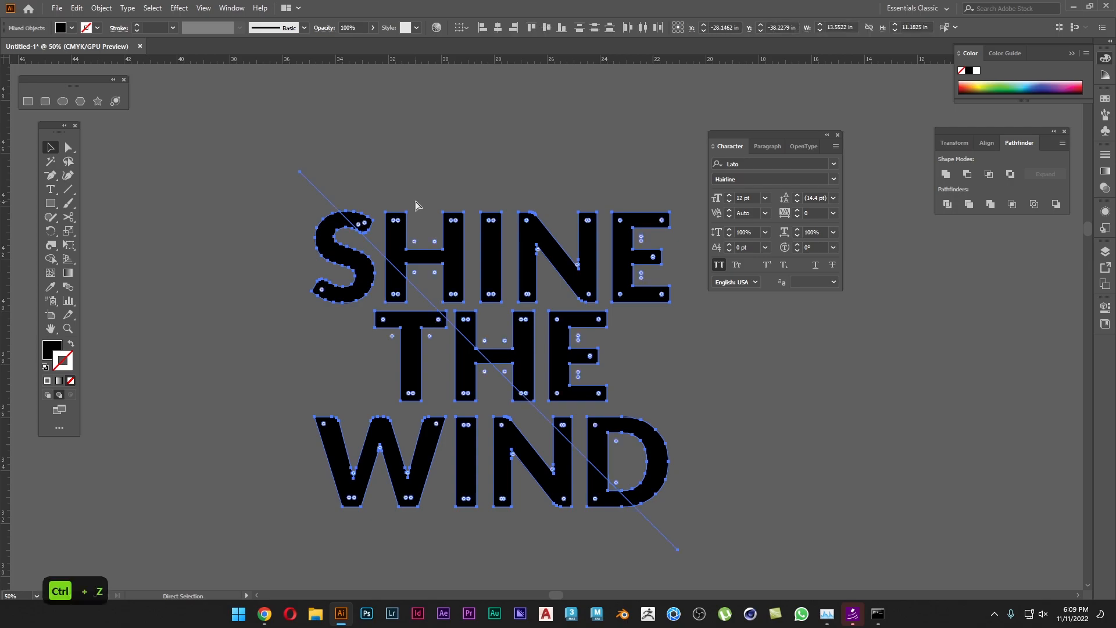
Duplicate the diagonal line in place in front and give the copy a 4 pt black stroke with no fill.
drag(374, 185, 275, 195)
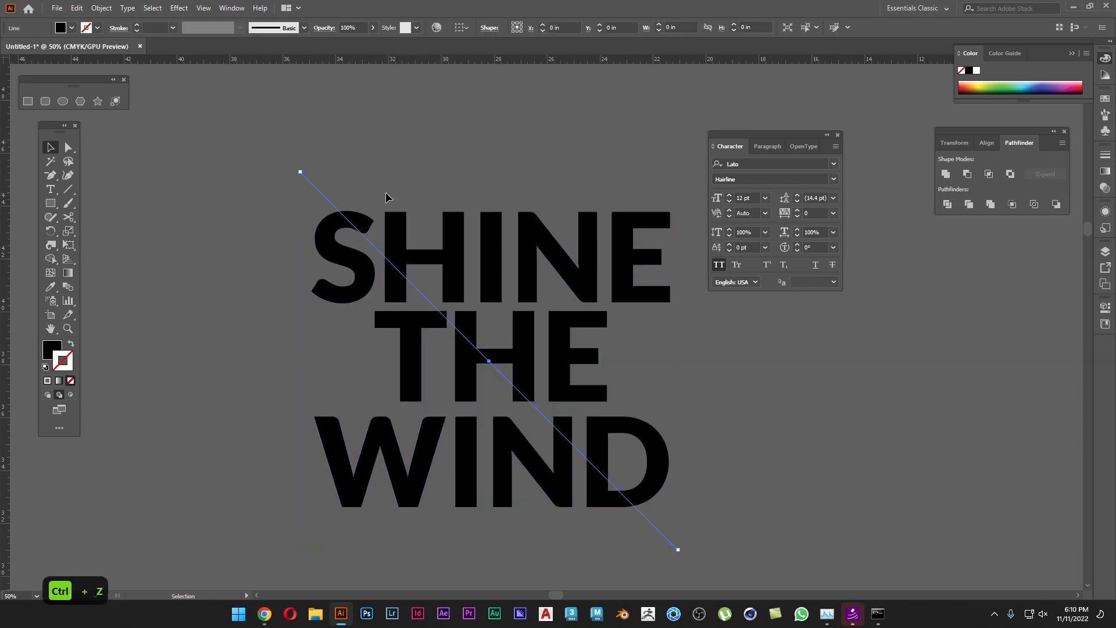
key(ctrl+c)
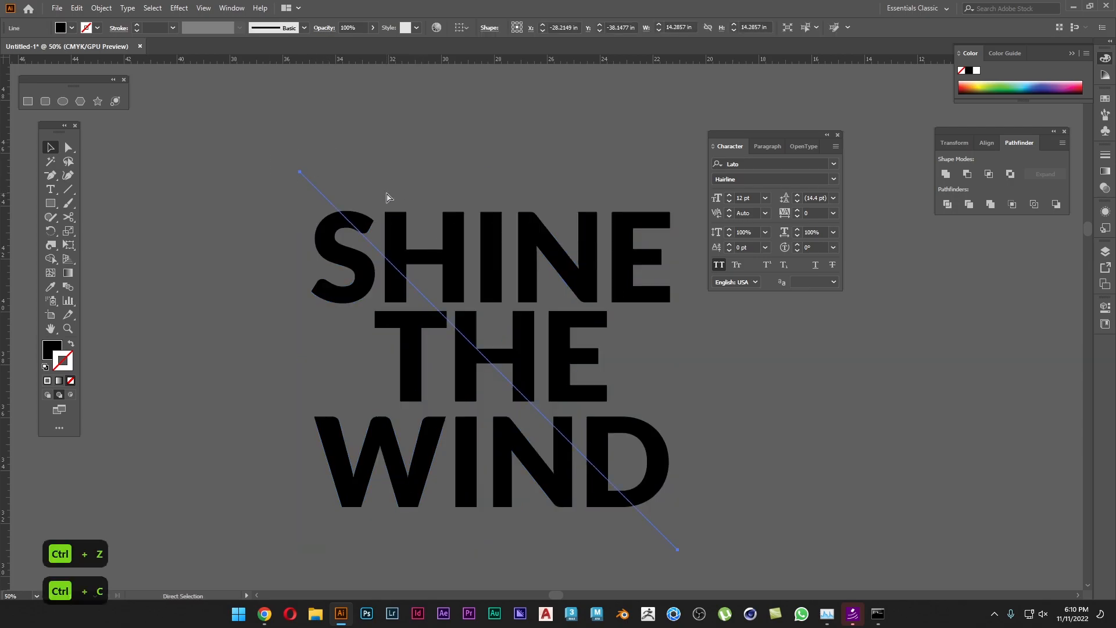
key(ctrl+f)
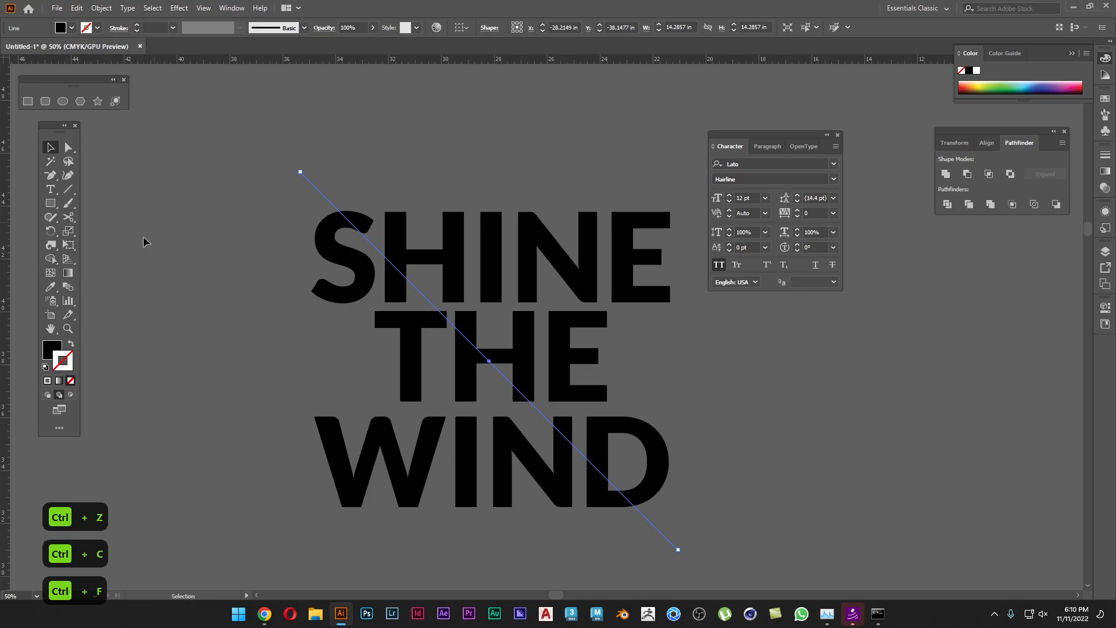
click(71, 345)
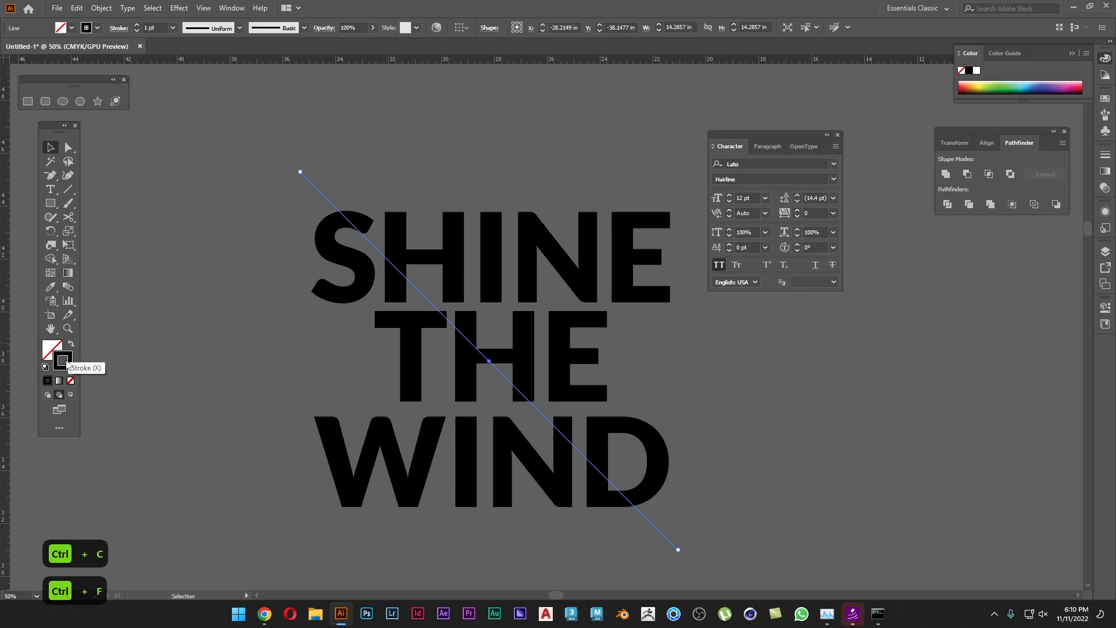
click(160, 26)
text(4)
key(Return)
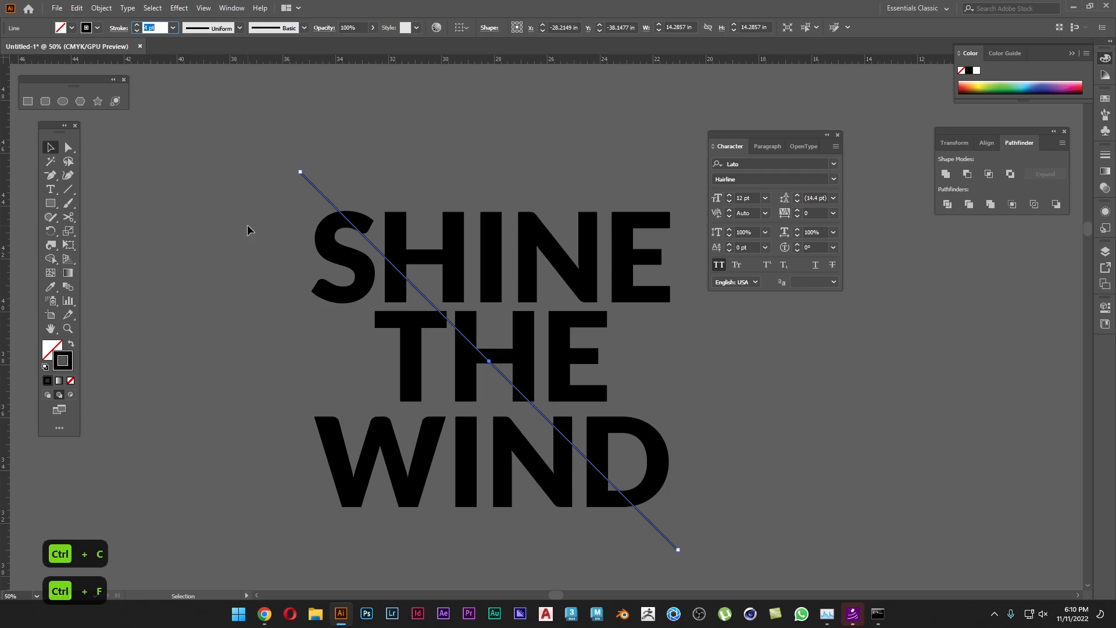
Lock the stroked copy of the diagonal line.
click(247, 230)
click(314, 186)
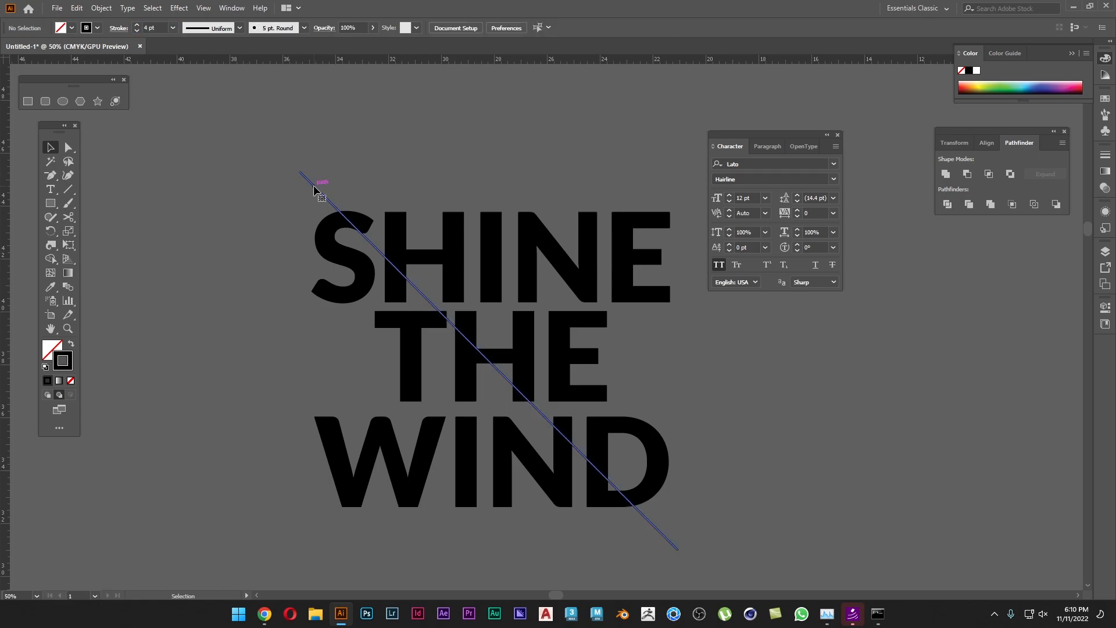
key(ctrl+2)
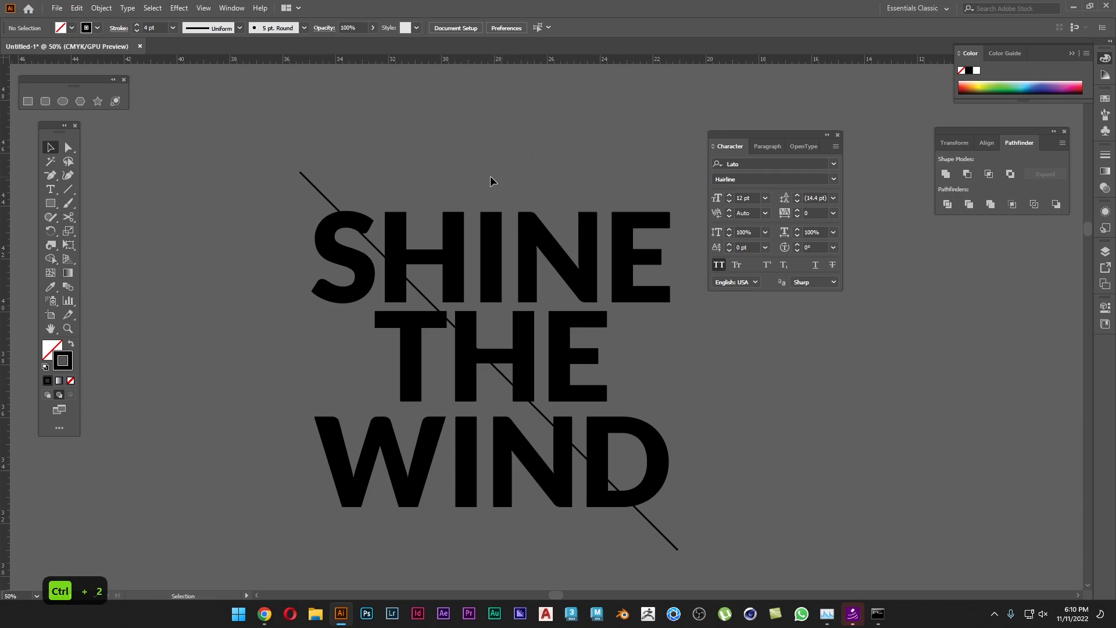
Try moving the unlocked, unstroked diagonal line away from the locked one.
drag(315, 186, 368, 157)
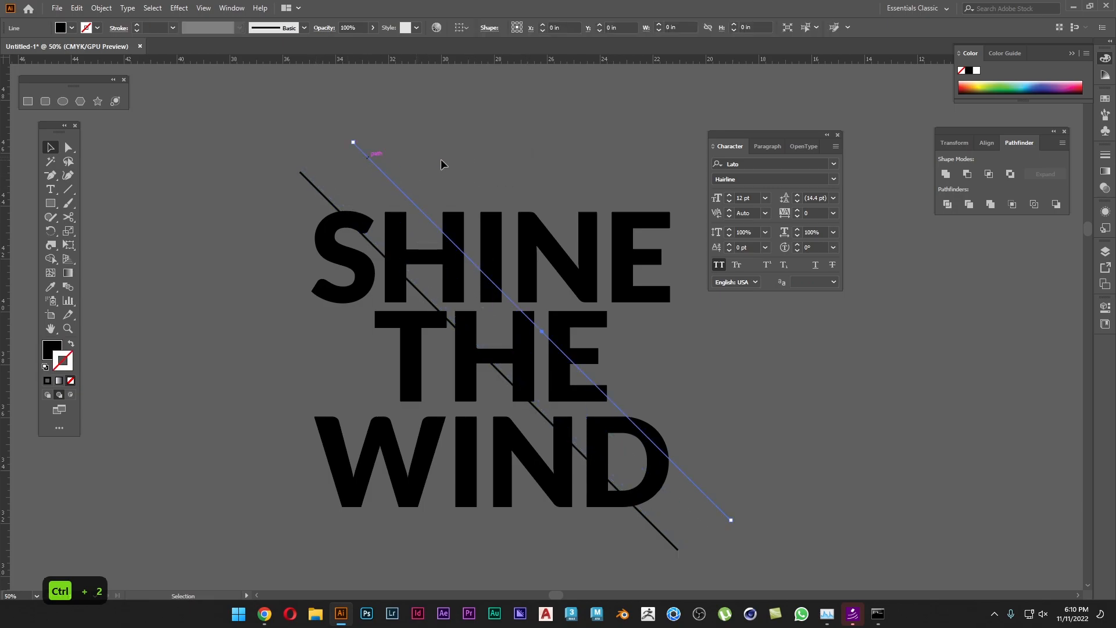
click(460, 155)
key(ctrl+z)
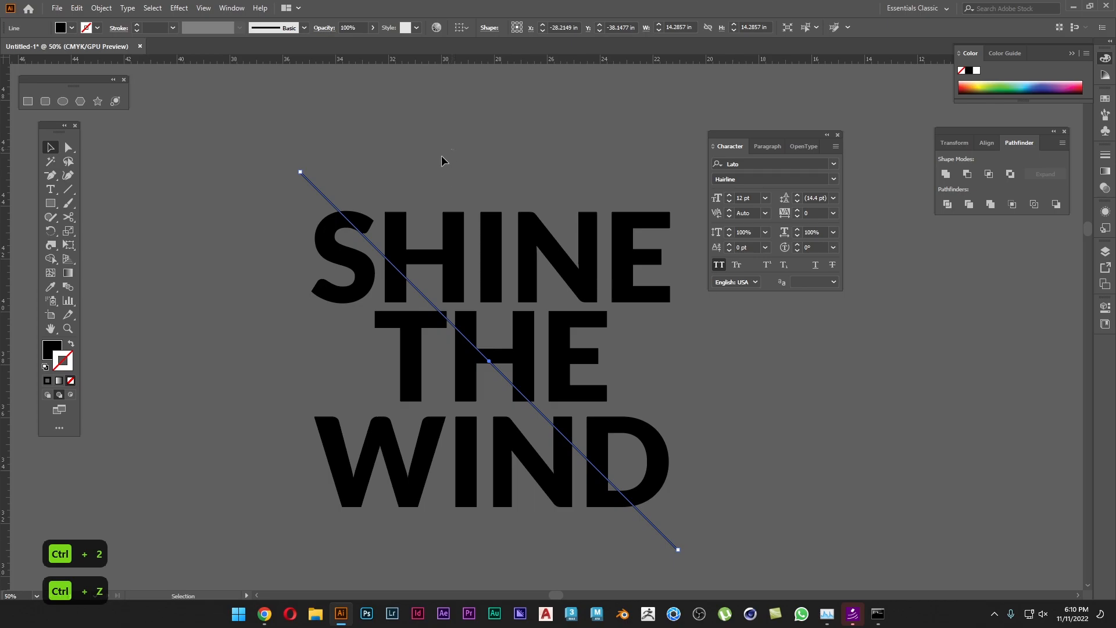
key(ctrl+z)
Divide SHINE, THE and WIND along the unlocked diagonal line with Pathfinder Divide and ungroup the pieces.
drag(234, 492, 253, 471)
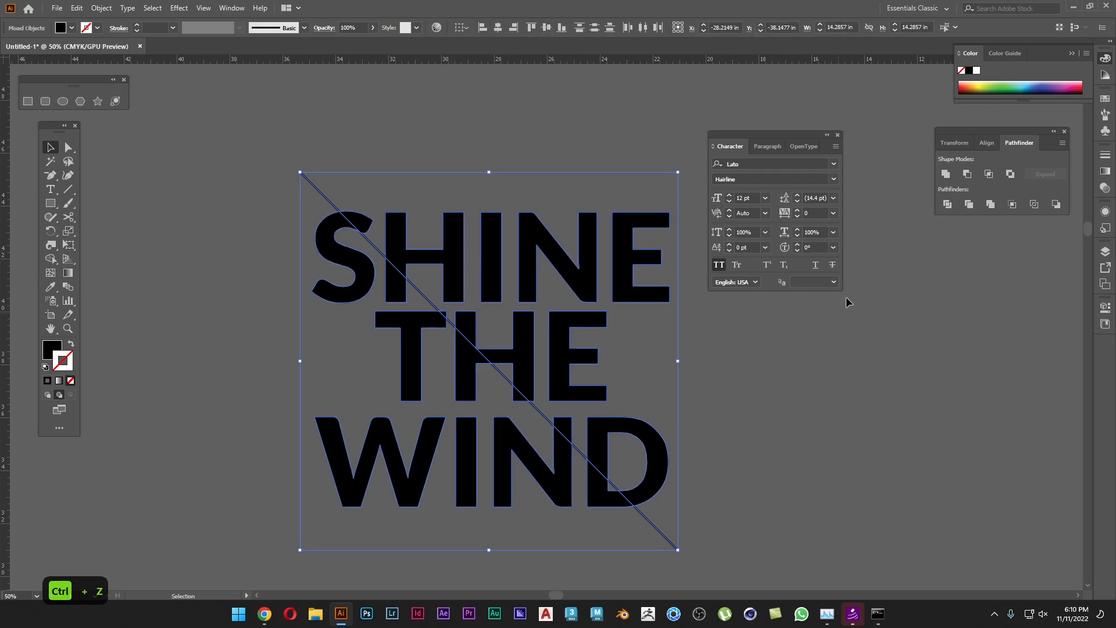
click(948, 204)
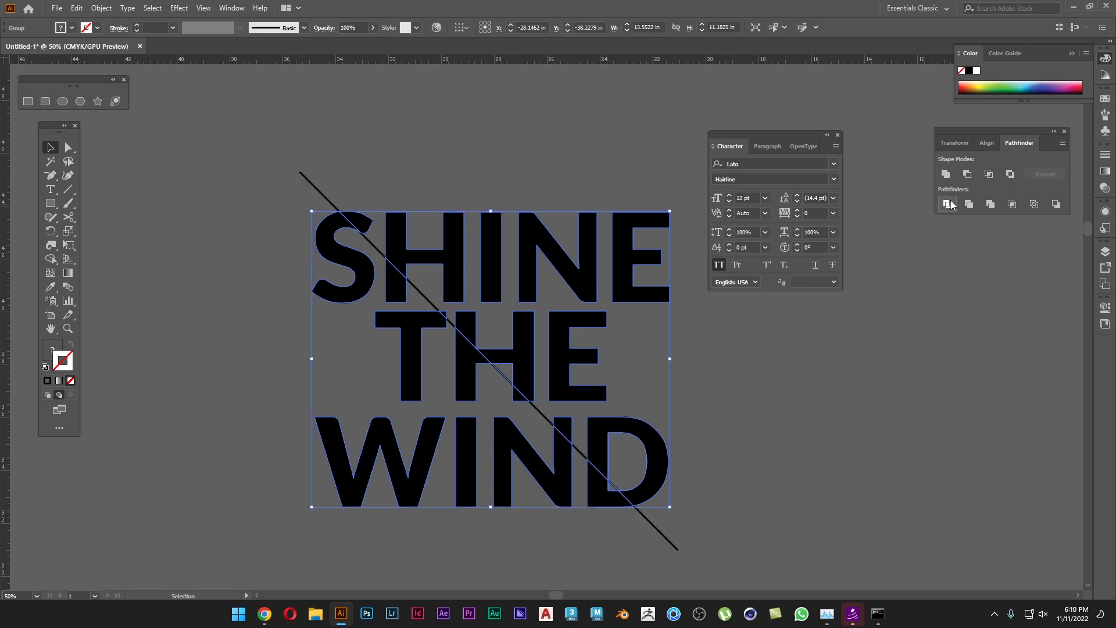
right_click(686, 379)
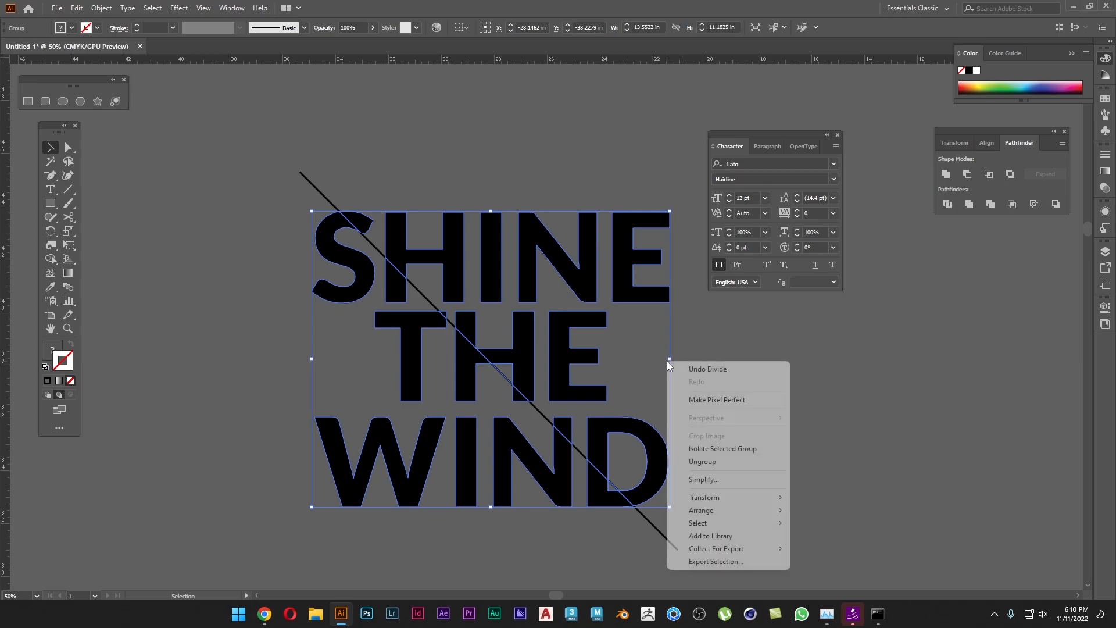
click(728, 459)
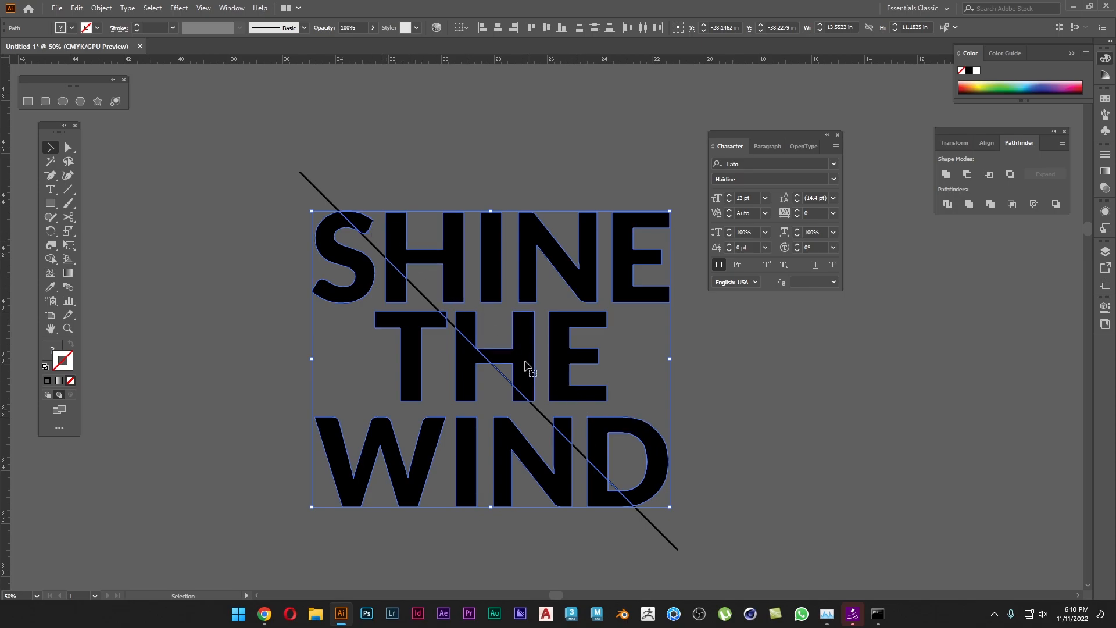
Shift all letter pieces on the upper-right side of the diagonal about 0.17 in down and 0.15 in to the right.
click(386, 186)
click(355, 221)
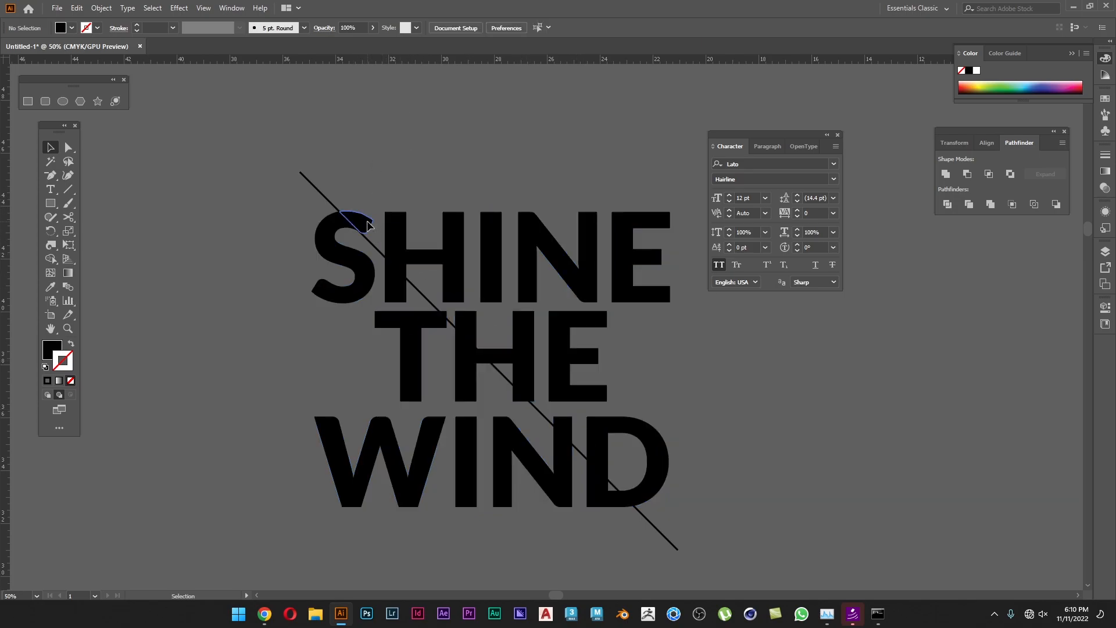
shift+click(401, 266)
shift+click(495, 273)
shift+click(536, 274)
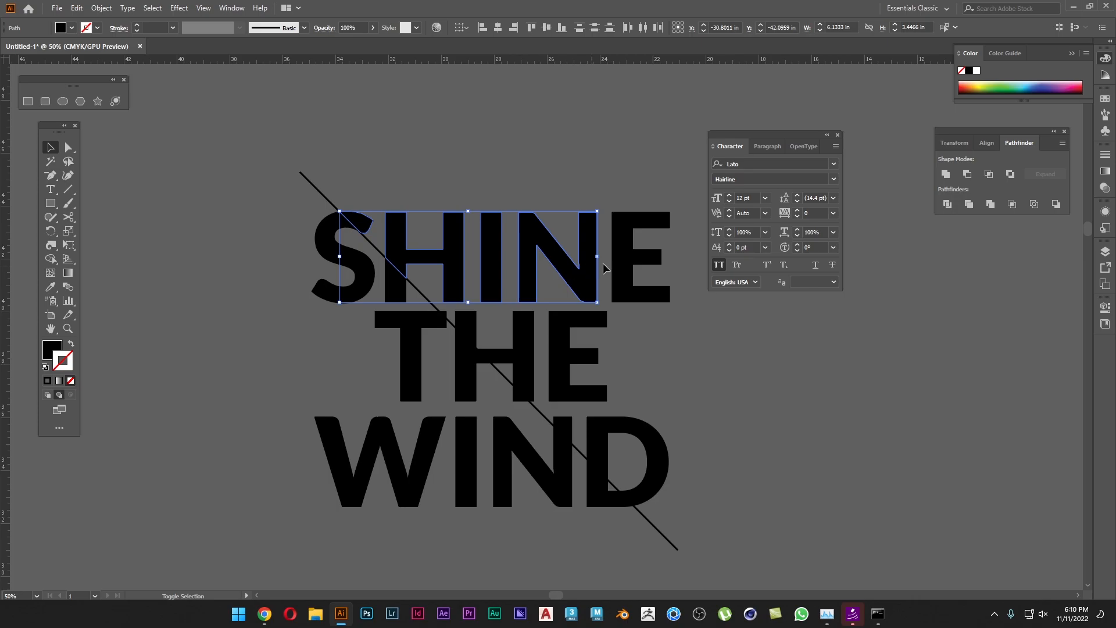
shift+click(634, 266)
shift+click(462, 323)
shift+click(488, 356)
shift+click(526, 366)
shift+click(567, 370)
shift+click(568, 425)
shift+click(600, 458)
alt+scroll(627, 463, up, 4)
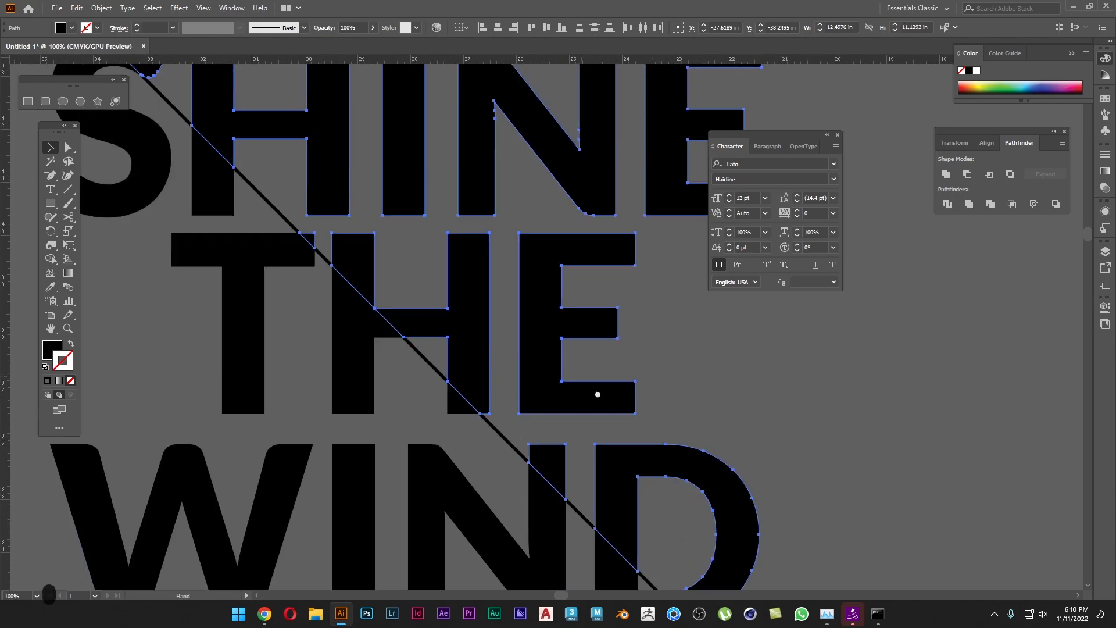
drag(391, 216, 439, 287)
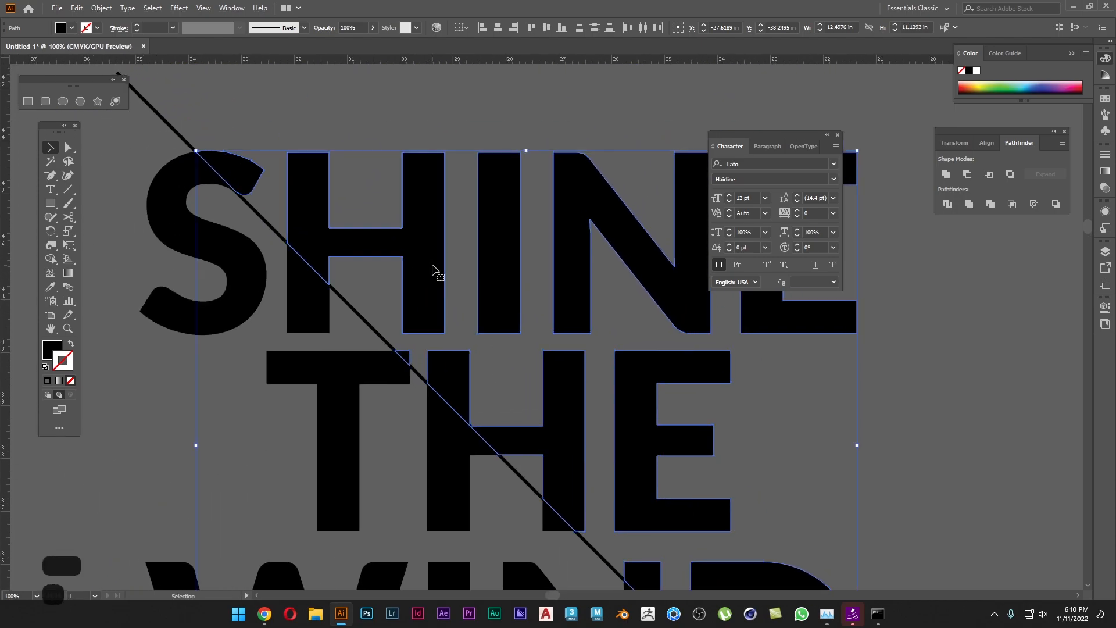
key(Down)
key(Right)
key(Down)
key(shift+Down)
key(shift+Right)
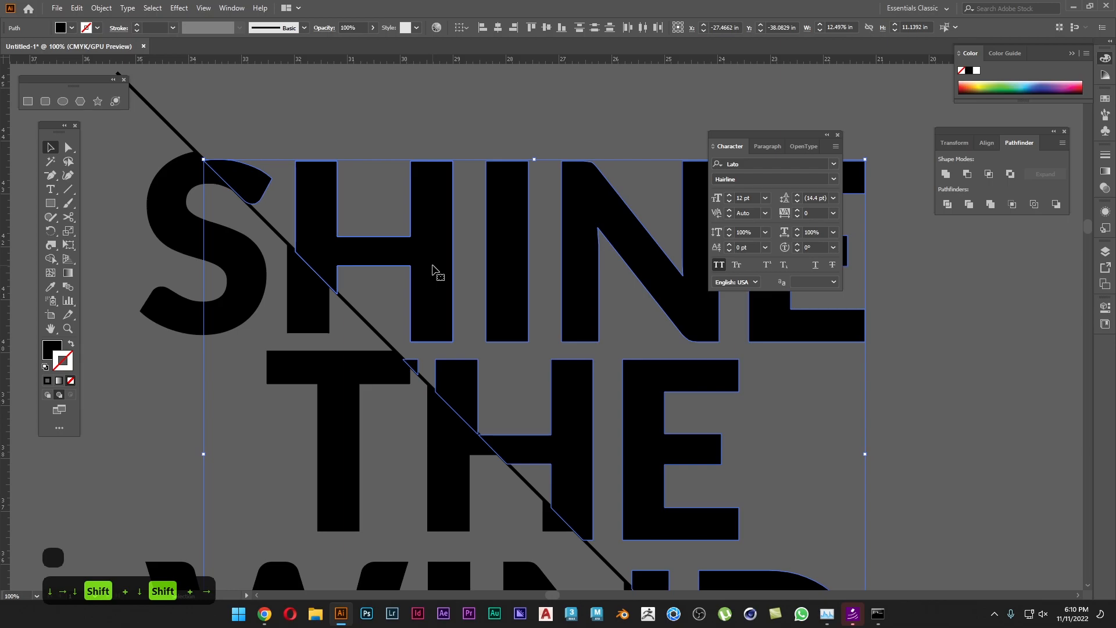
click(396, 96)
Unlock the stroked diagonal line and lengthen it at both ends to about 16.9 in wide and high.
scroll(396, 96, down, 1)
drag(398, 132, 432, 165)
key(a)
key(ctrl+alt+2)
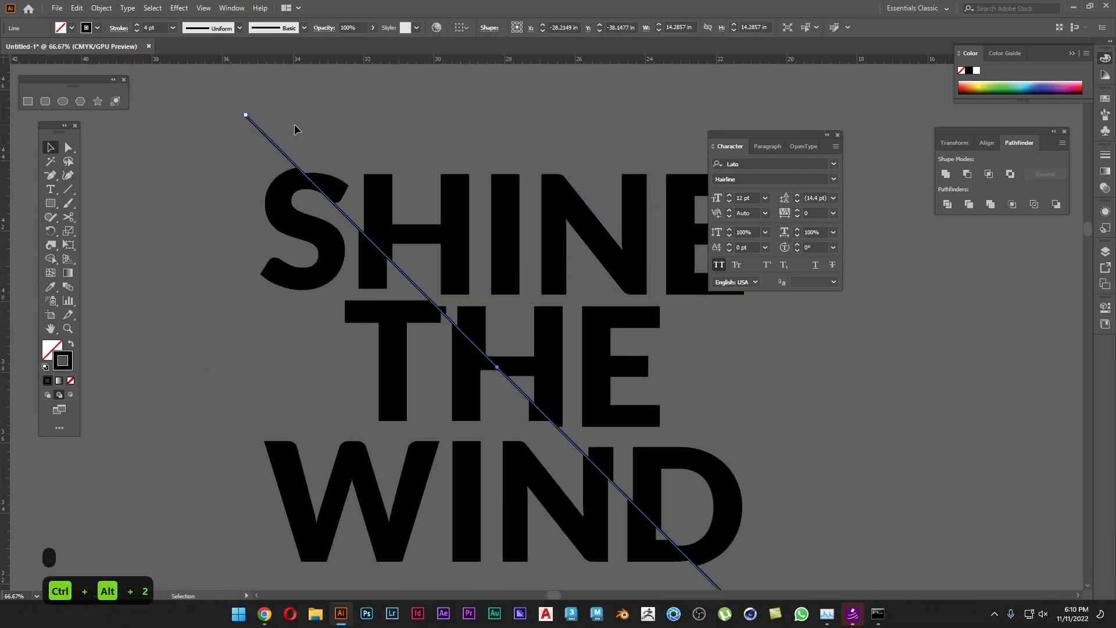
click(266, 118)
drag(214, 152, 231, 120)
drag(195, 177, 210, 183)
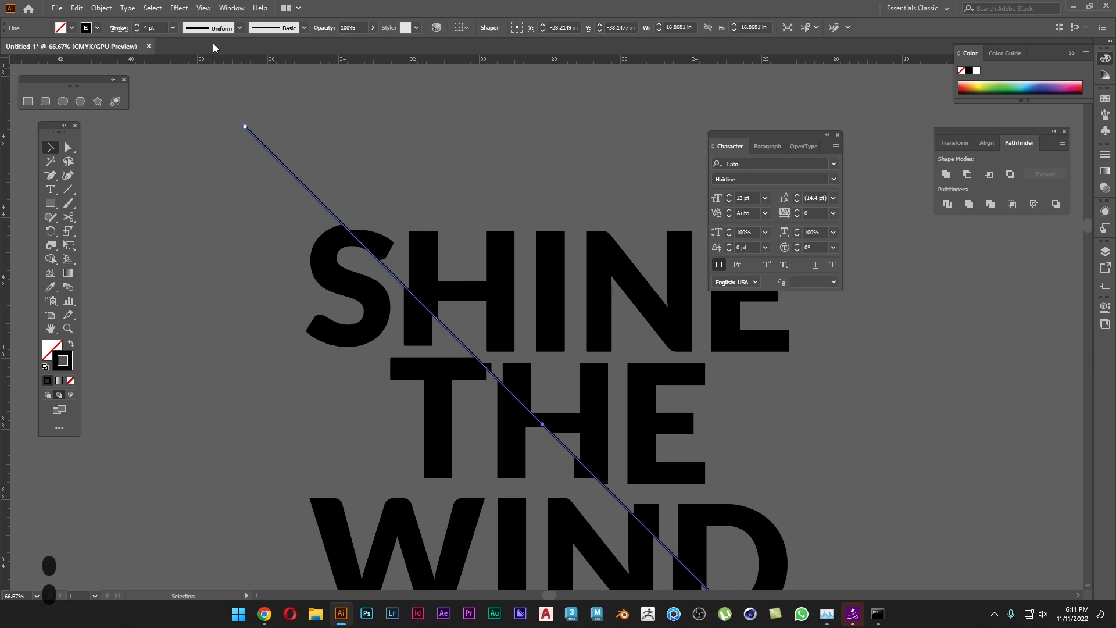
Apply the lens-shaped variable width profile to the diagonal line so it tapers towards both ends.
click(211, 29)
click(227, 67)
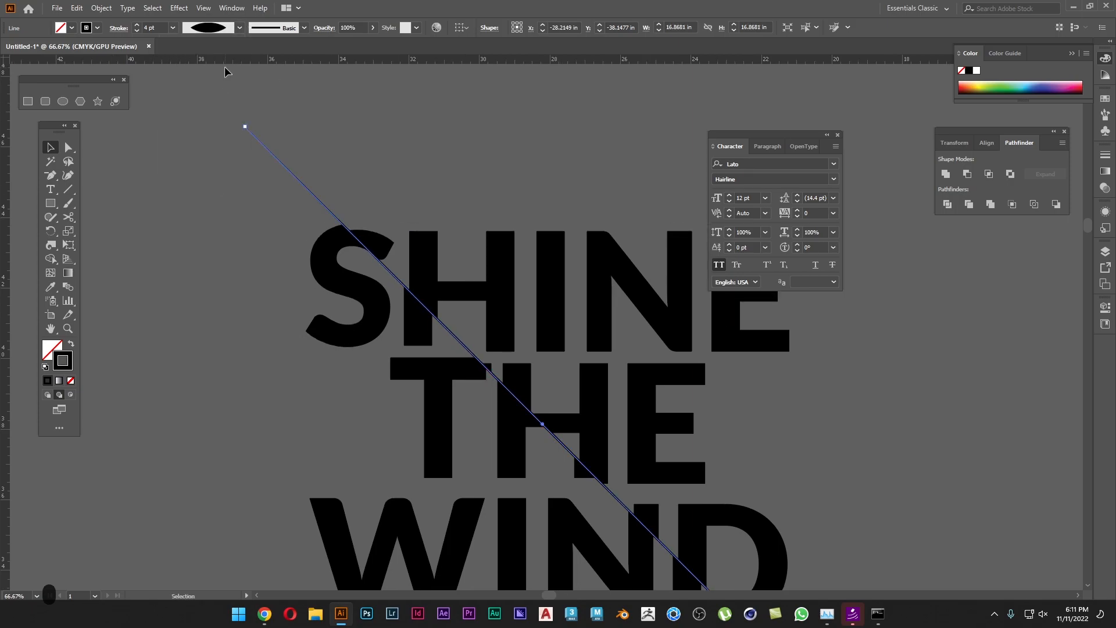
click(210, 235)
Swap fill and stroke on all letter pieces on the upper-right side of the diagonal, giving them 1 pt black outlines without fill.
scroll(211, 235, down, 1)
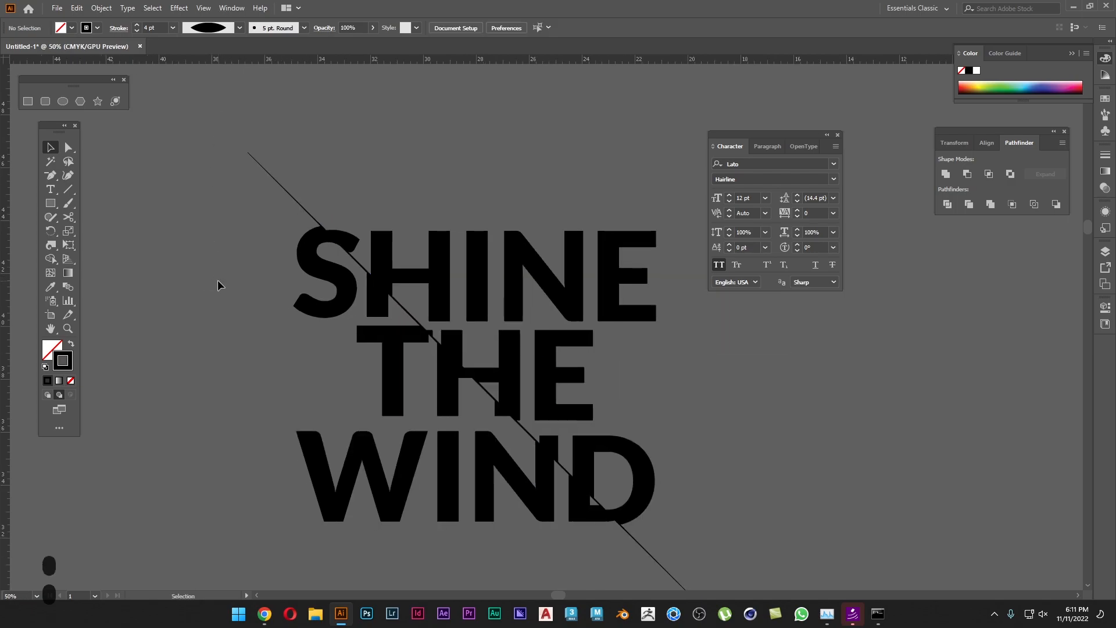
click(345, 241)
shift+click(471, 277)
shift+click(518, 278)
shift+click(607, 277)
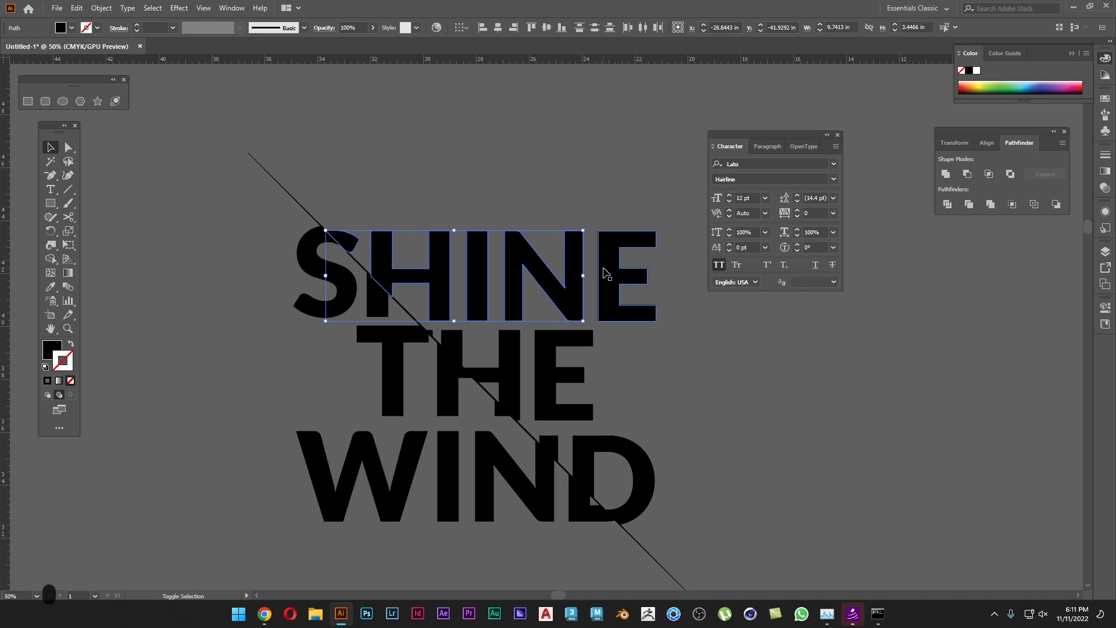
shift+click(454, 350)
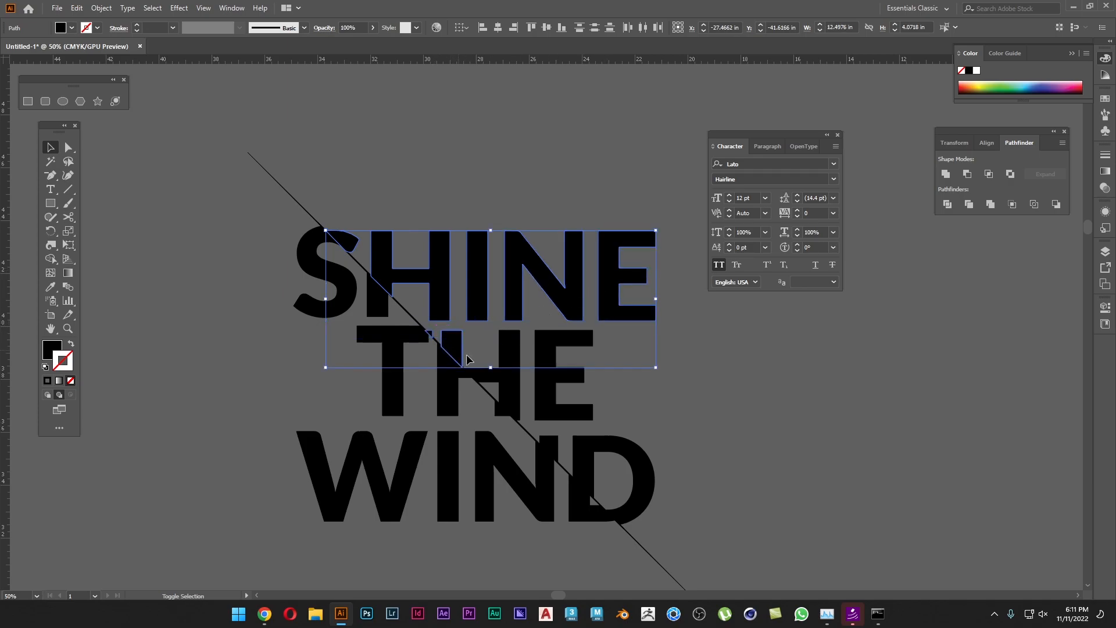
shift+click(501, 380)
shift+click(542, 398)
shift+click(547, 447)
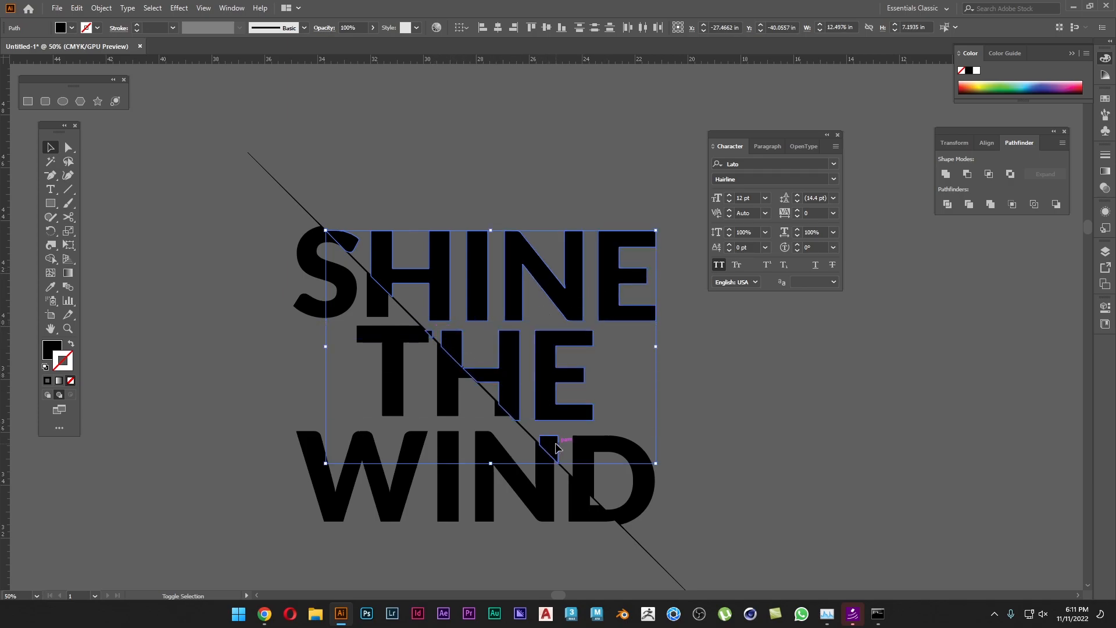
shift+click(586, 473)
click(71, 344)
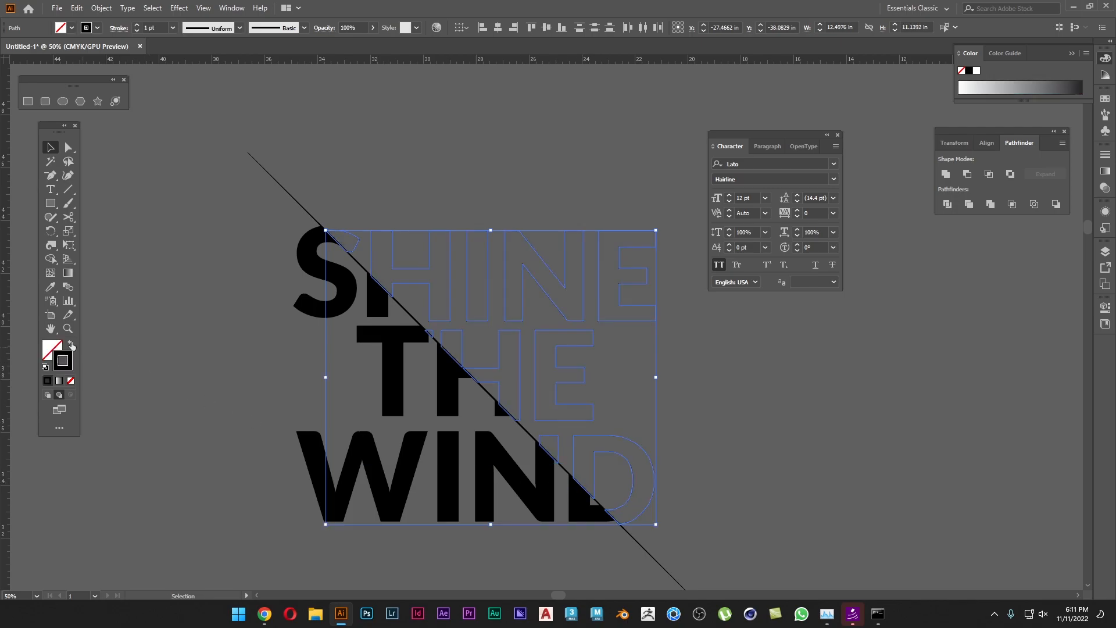
click(149, 359)
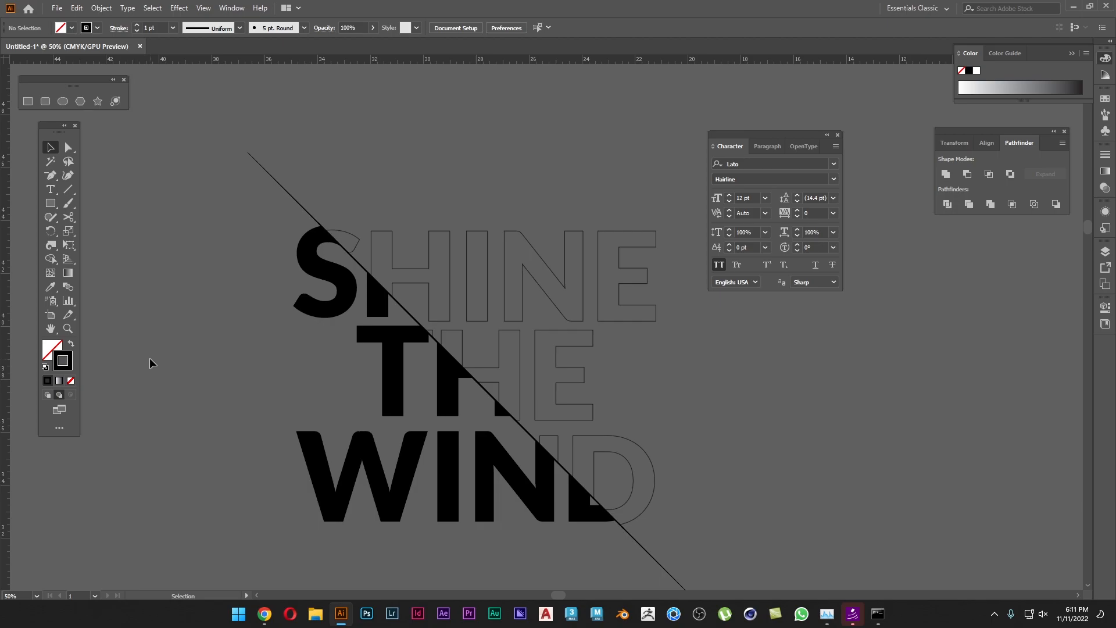
Draw a background rectangle about 63.1 in wide and 36 in high over the whole lettering, with a white fill and no stroke.
scroll(187, 347, down, 2)
drag(188, 346, 318, 294)
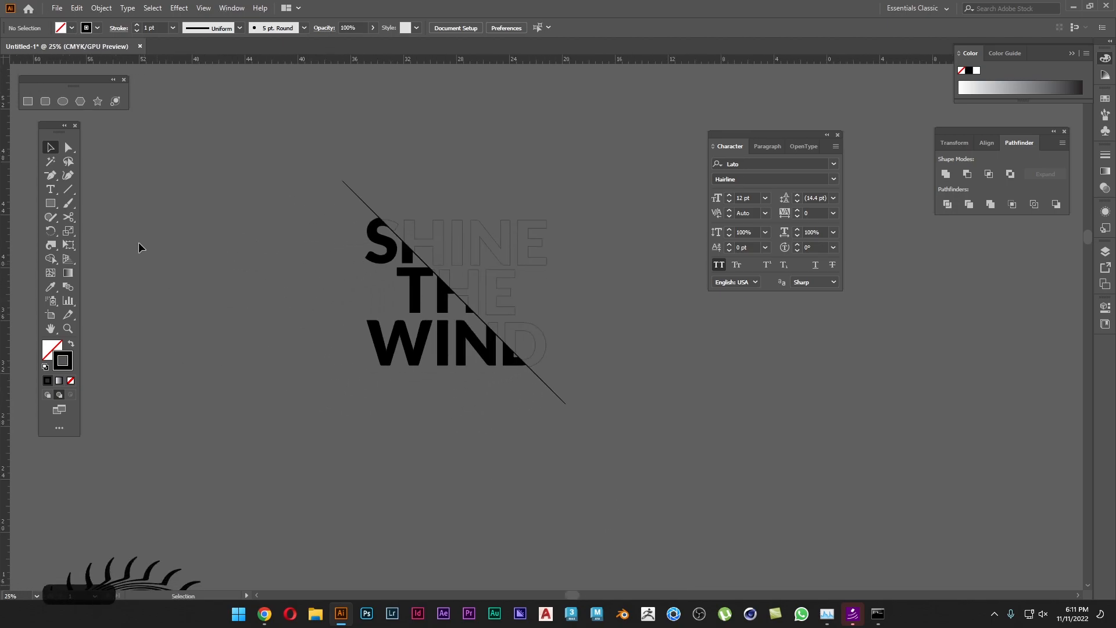
click(27, 101)
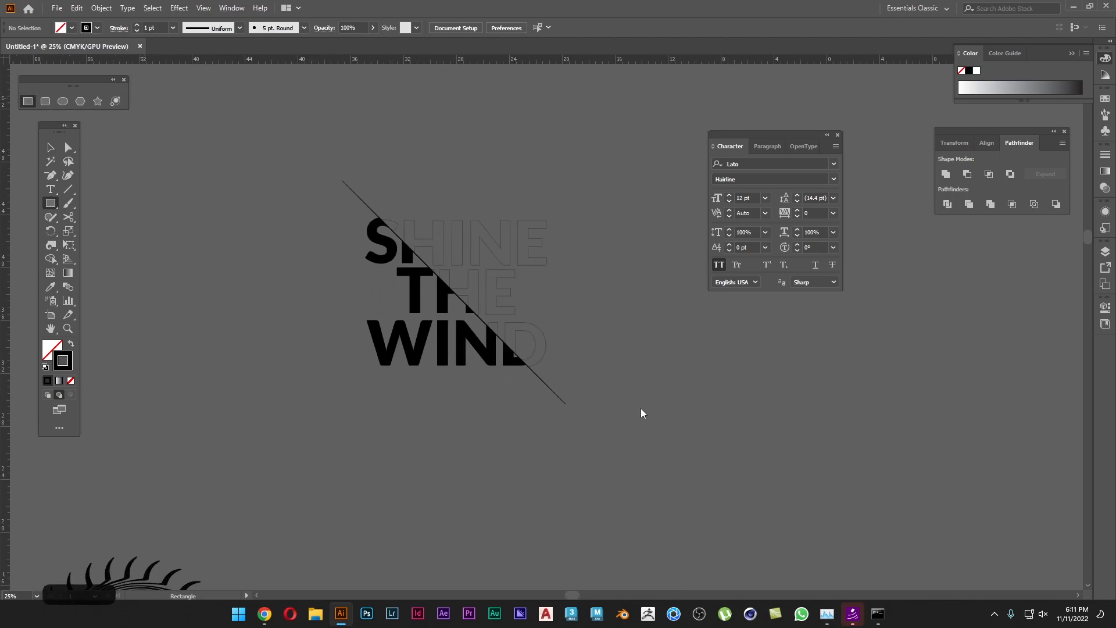
drag(960, 544, 131, 69)
key(v)
click(71, 343)
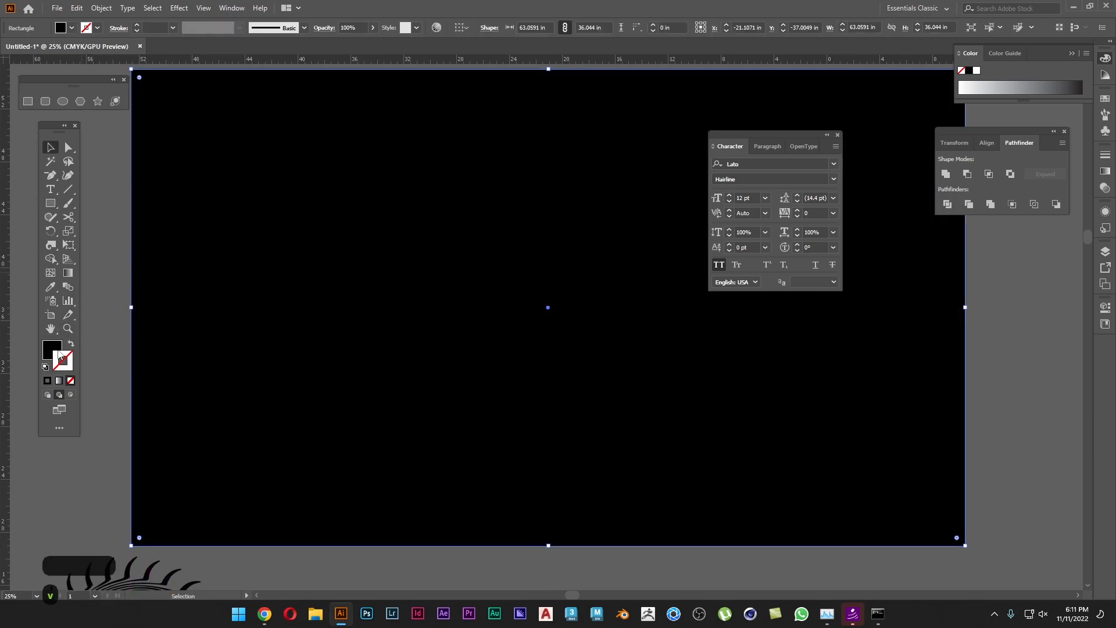
double_click(52, 350)
drag(424, 319, 399, 218)
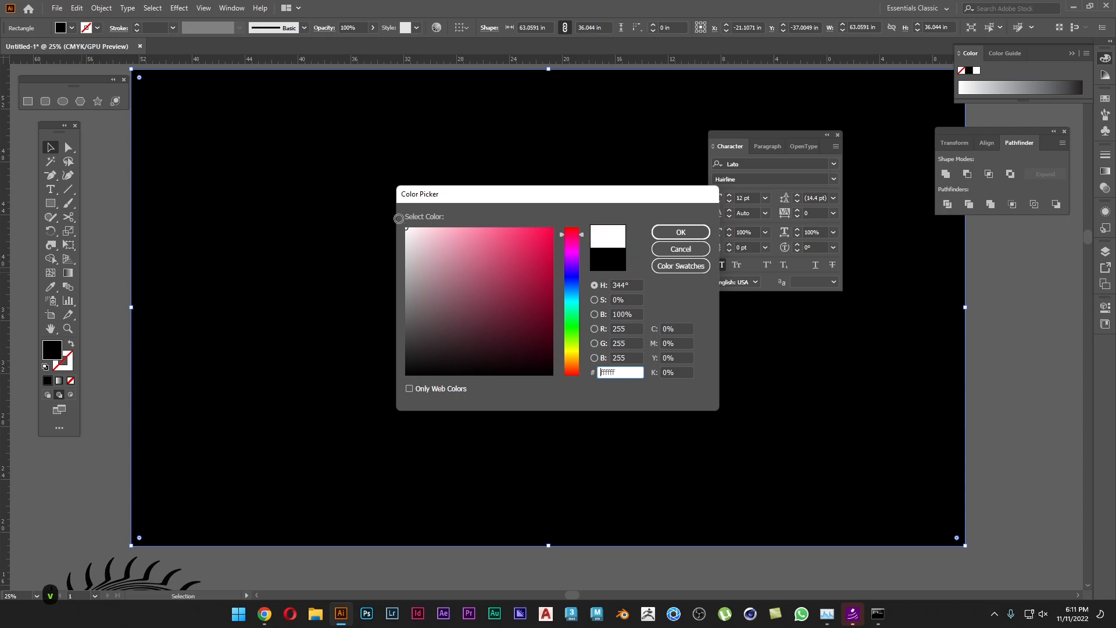
click(674, 231)
Send the white background rectangle behind all the lettering and lock it.
right_click(281, 224)
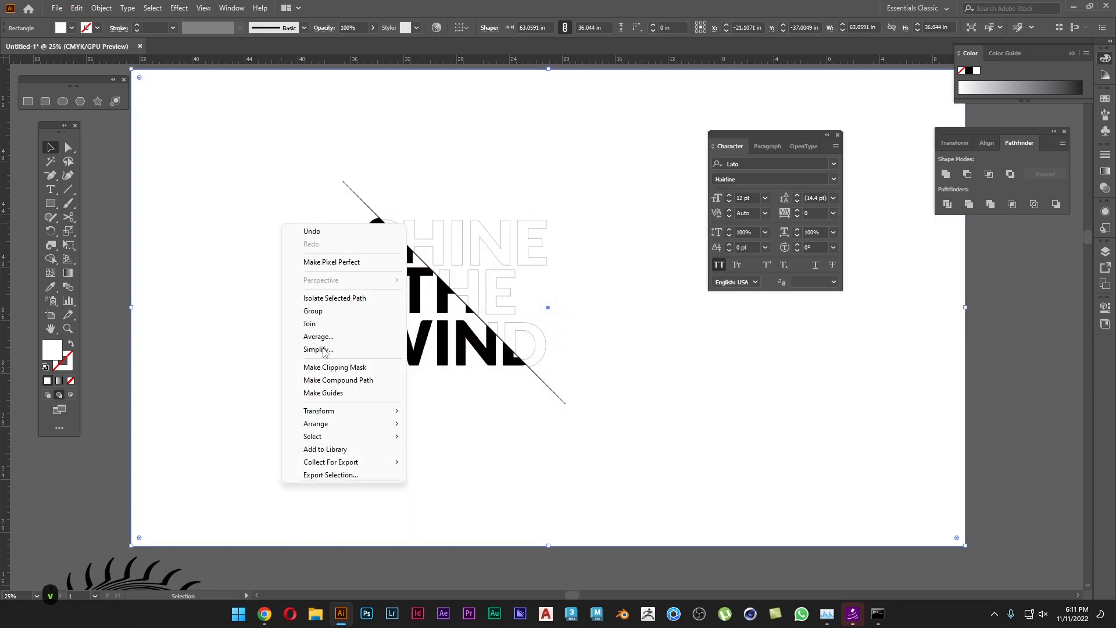
mouse_move(343, 423)
click(461, 462)
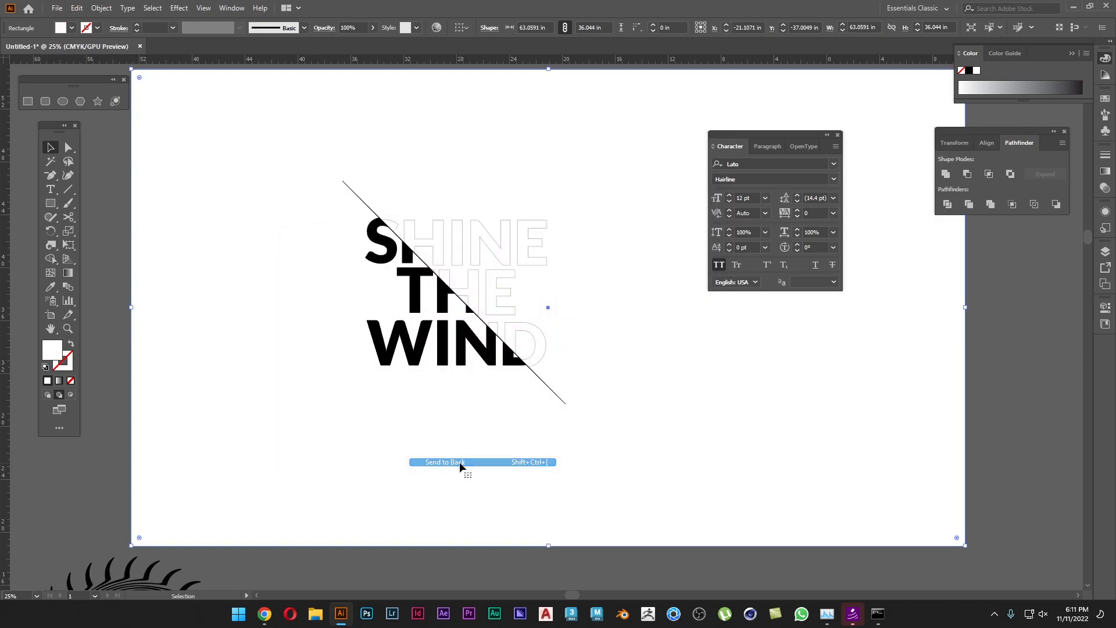
key(ctrl+2)
Try moving the tapered diagonal line about 5.5 in left and 5.4 in down, then undo the move and deselect.
key(z)
drag(377, 220, 483, 279)
drag(562, 303, 540, 300)
key(v)
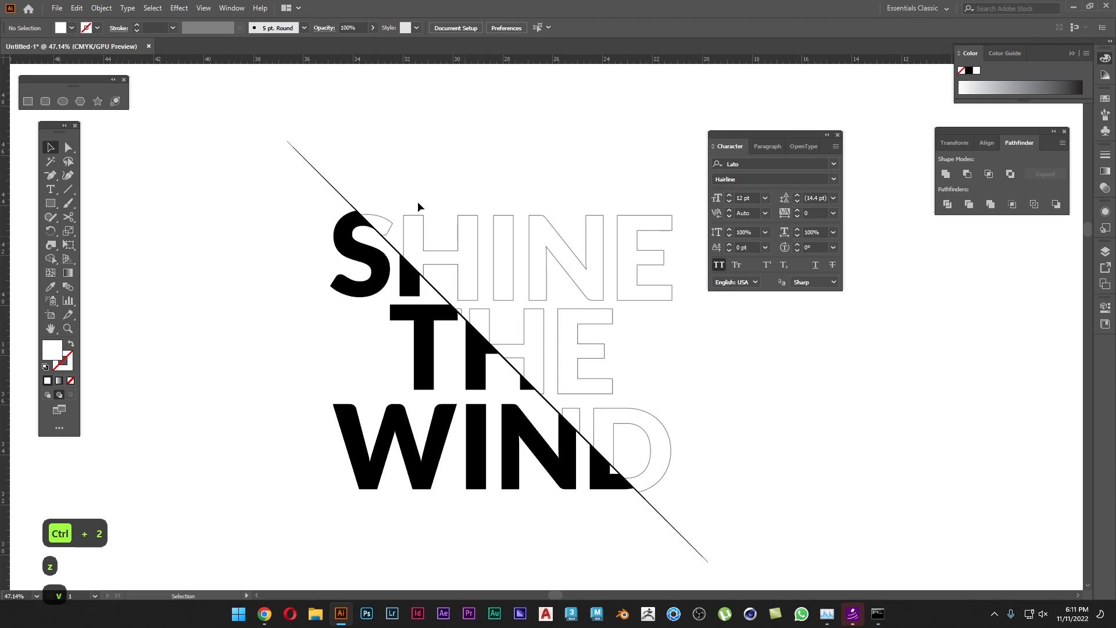
click(307, 158)
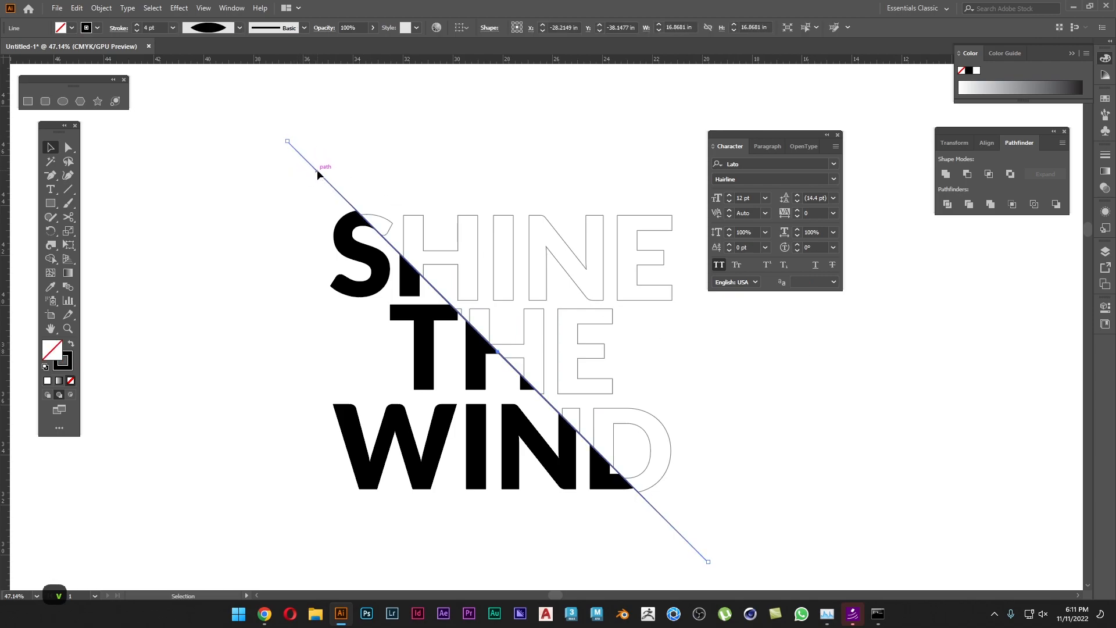
drag(316, 170, 180, 302)
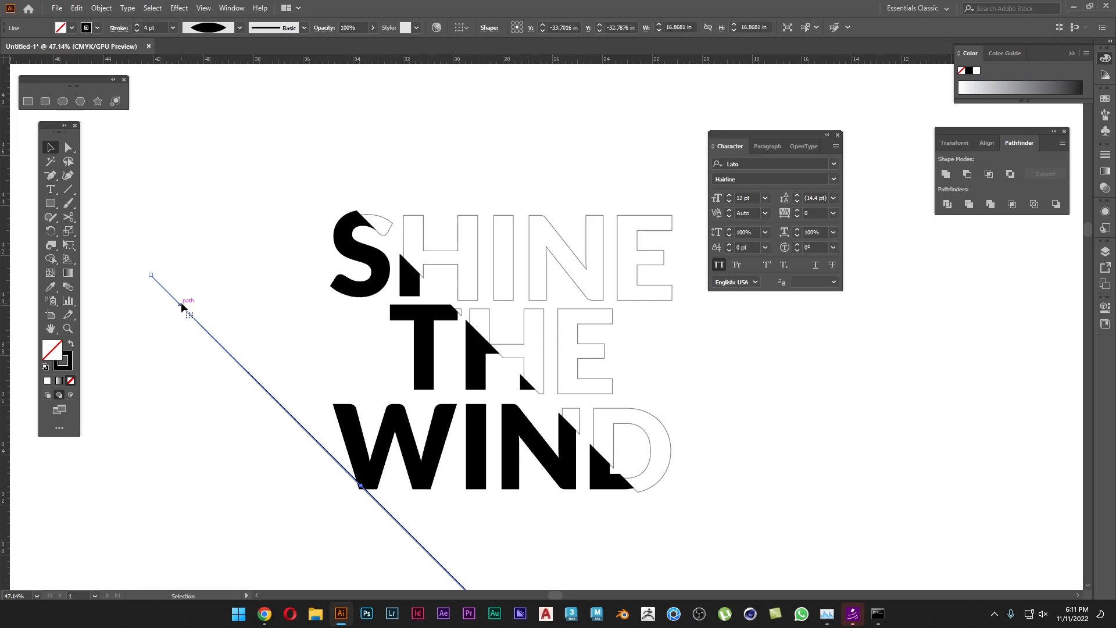
key(a)
key(ctrl+z)
click(191, 301)
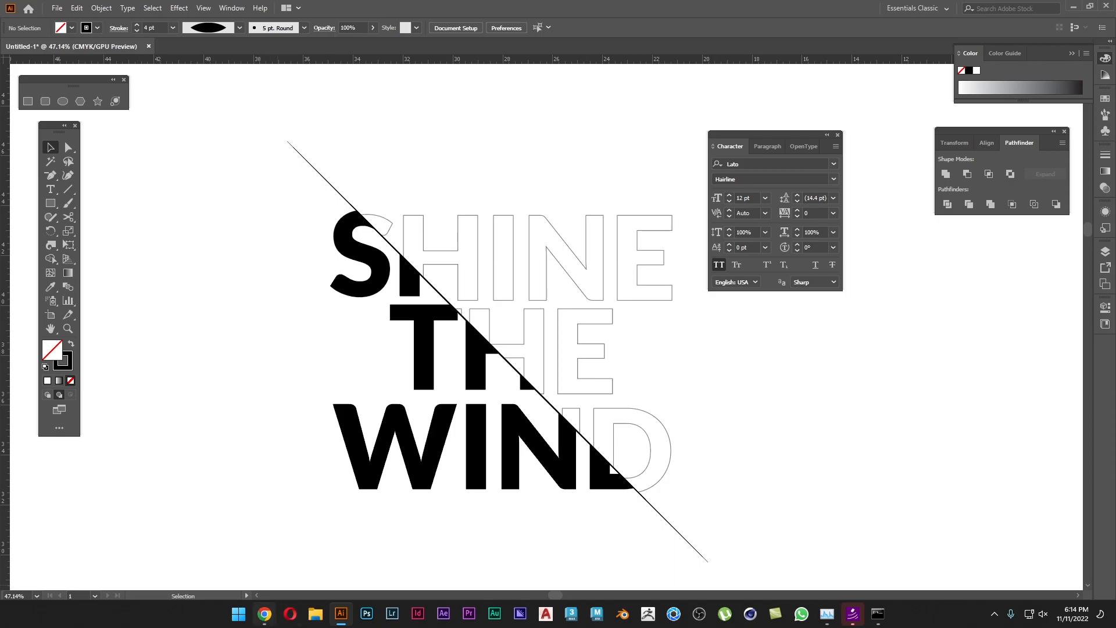
Switch to Chrome to look through the Medieval Game Environment and Legendary: Game of Heroes artworks on ArtStation, and return to Illustrator.
click(264, 613)
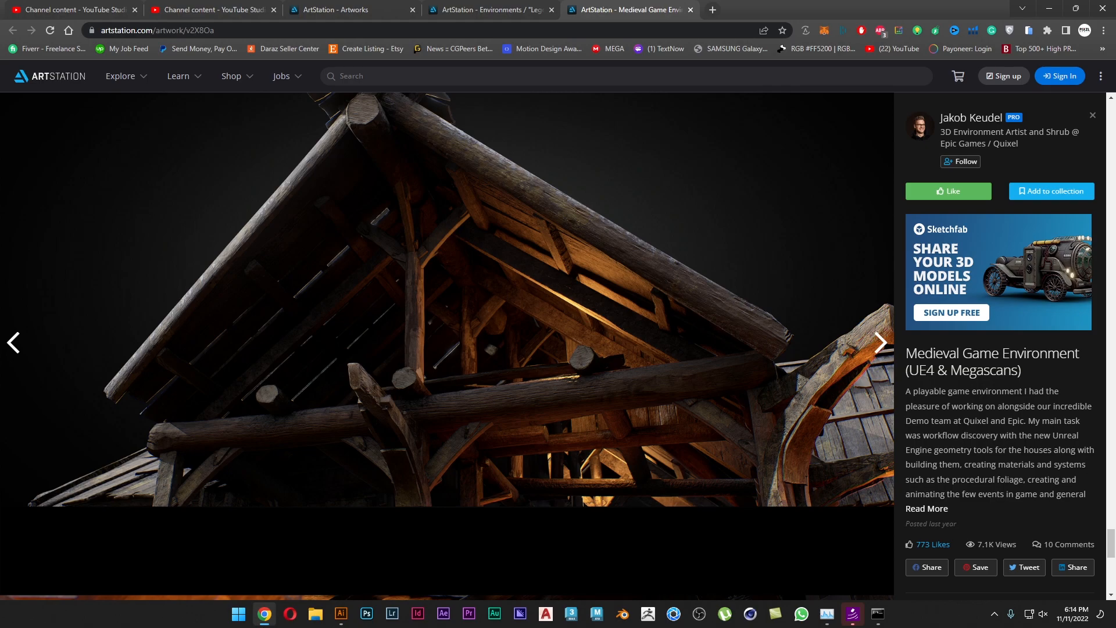
scroll(527, 424, down, 9)
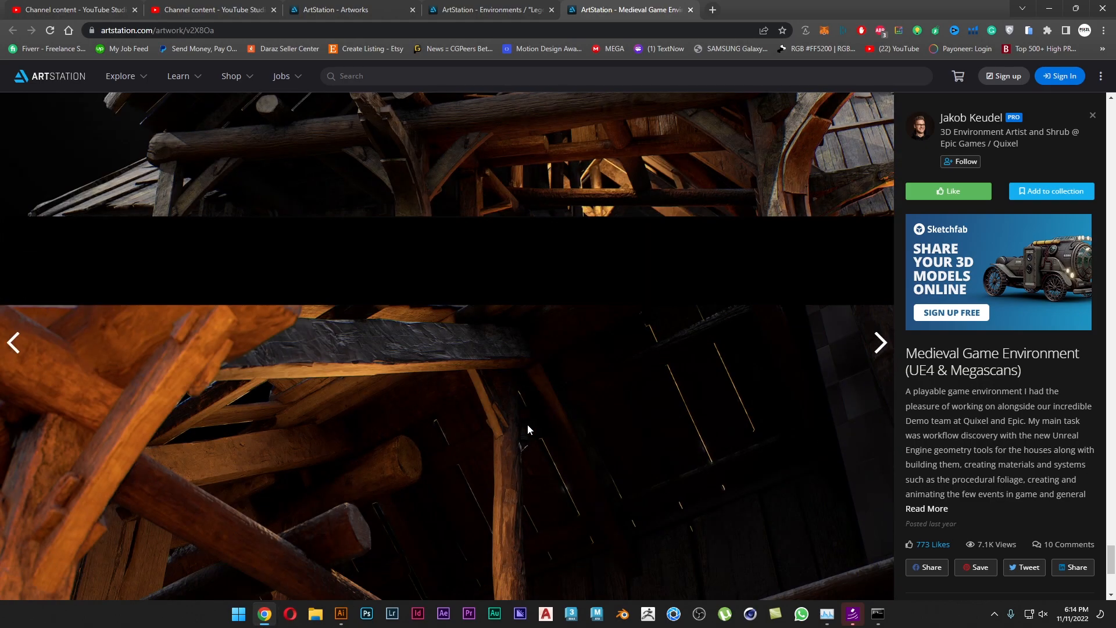
scroll(721, 448, up, 10)
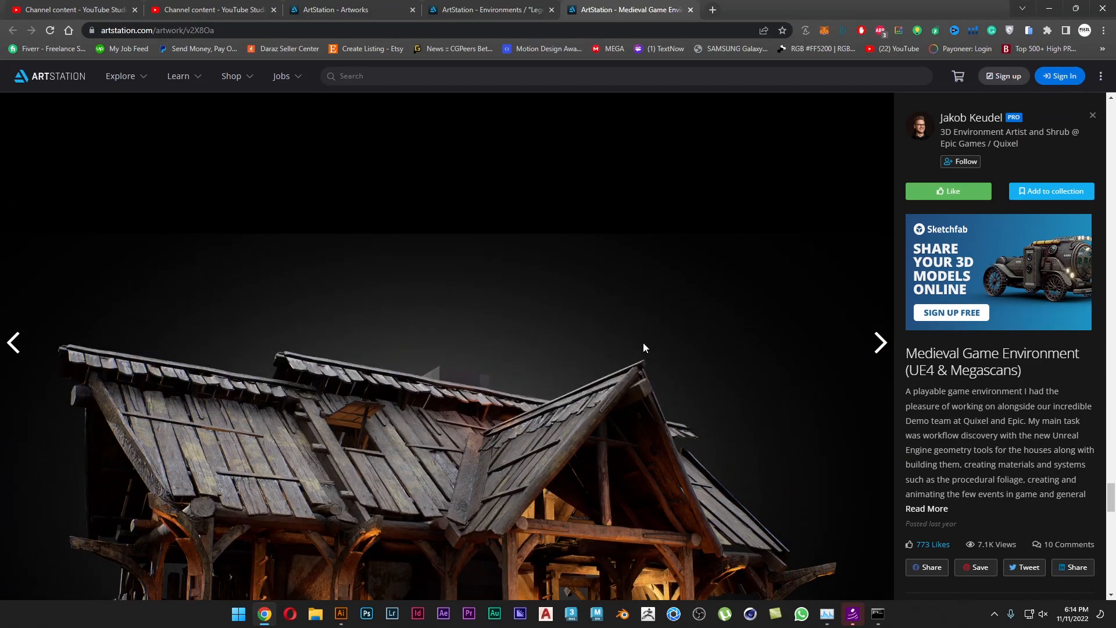
key(ctrl+shift+Tab)
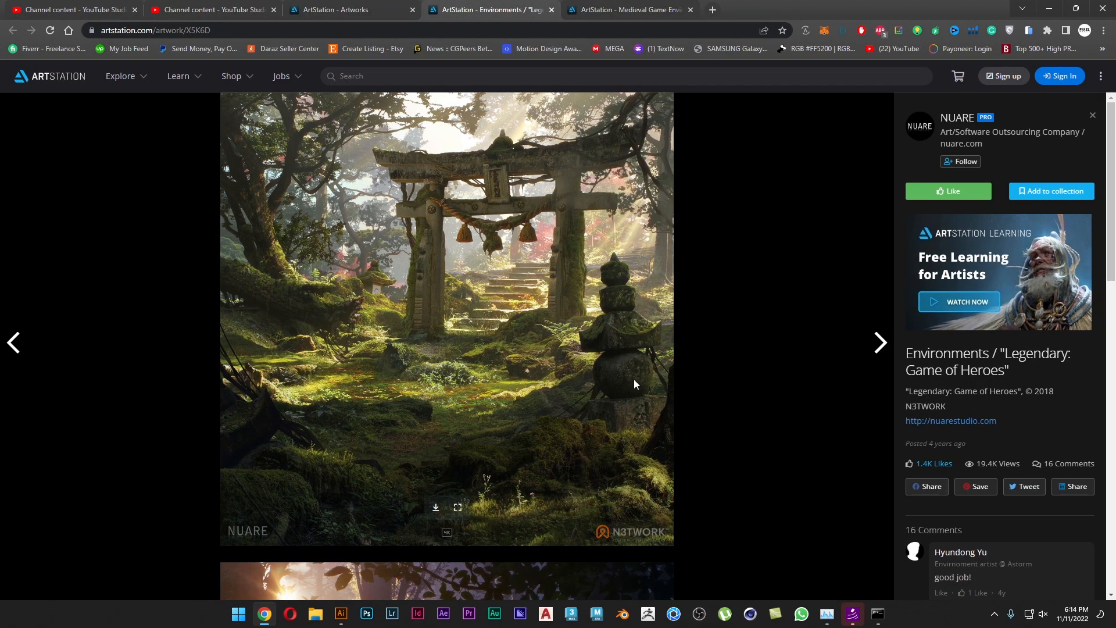
scroll(634, 379, down, 6)
scroll(633, 379, down, 6)
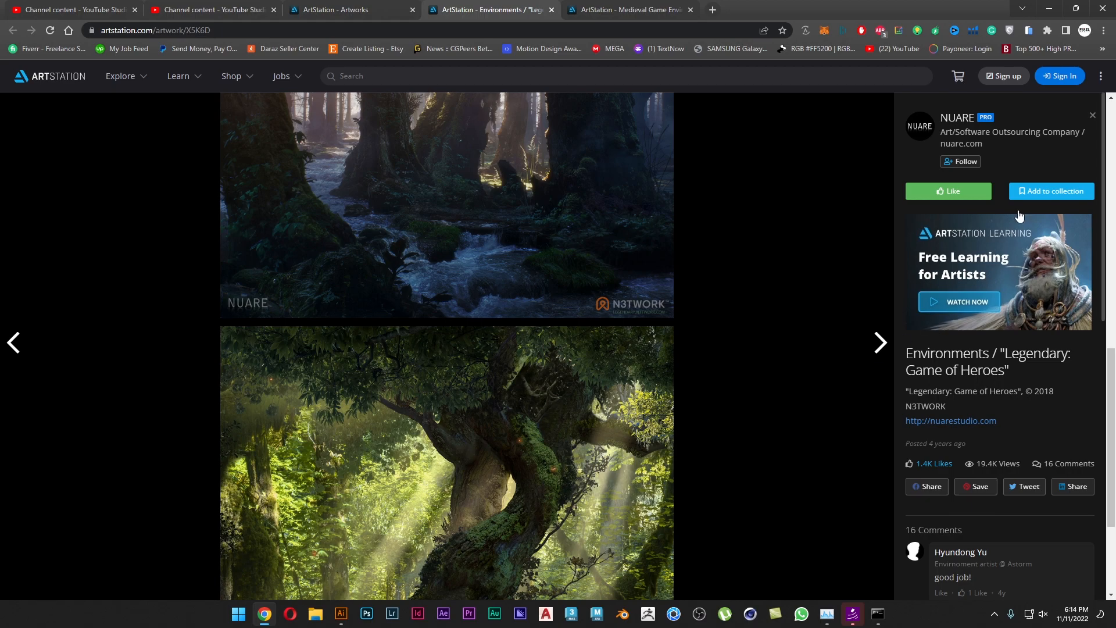
click(1054, 8)
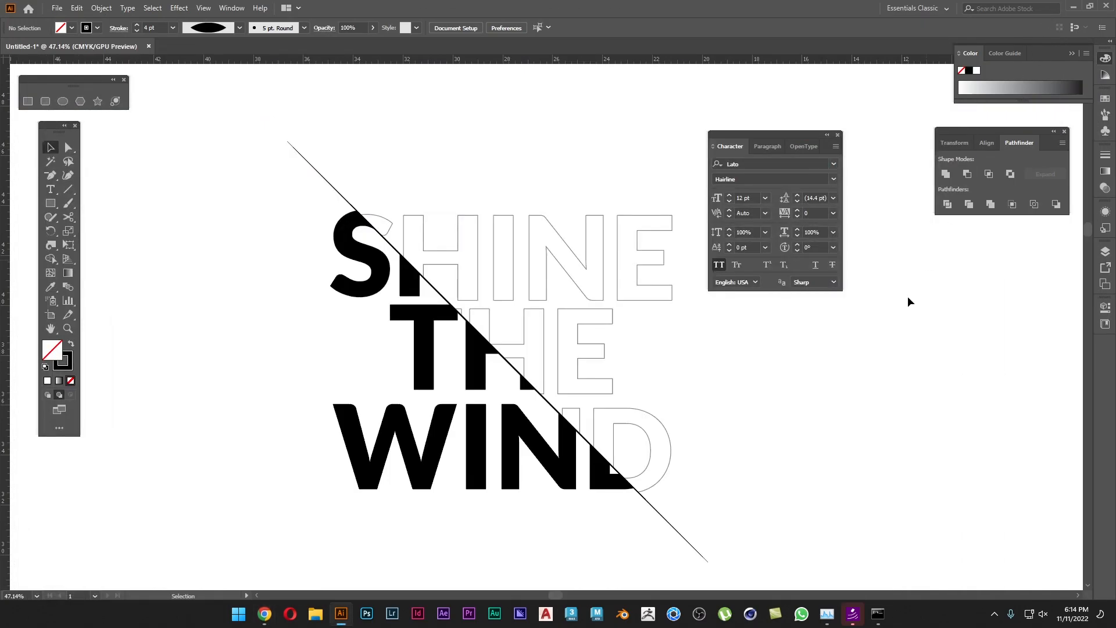